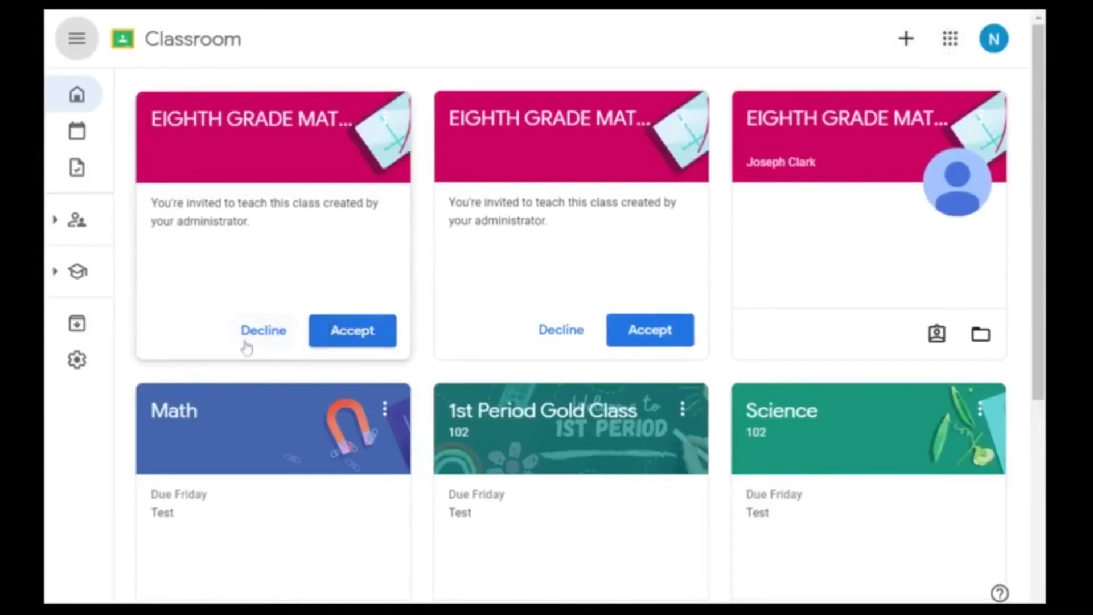
Accept the EIGHTH GRADE MATHEMATICS-2 teaching invitation, check its People list, and return to all classes
click(373, 336)
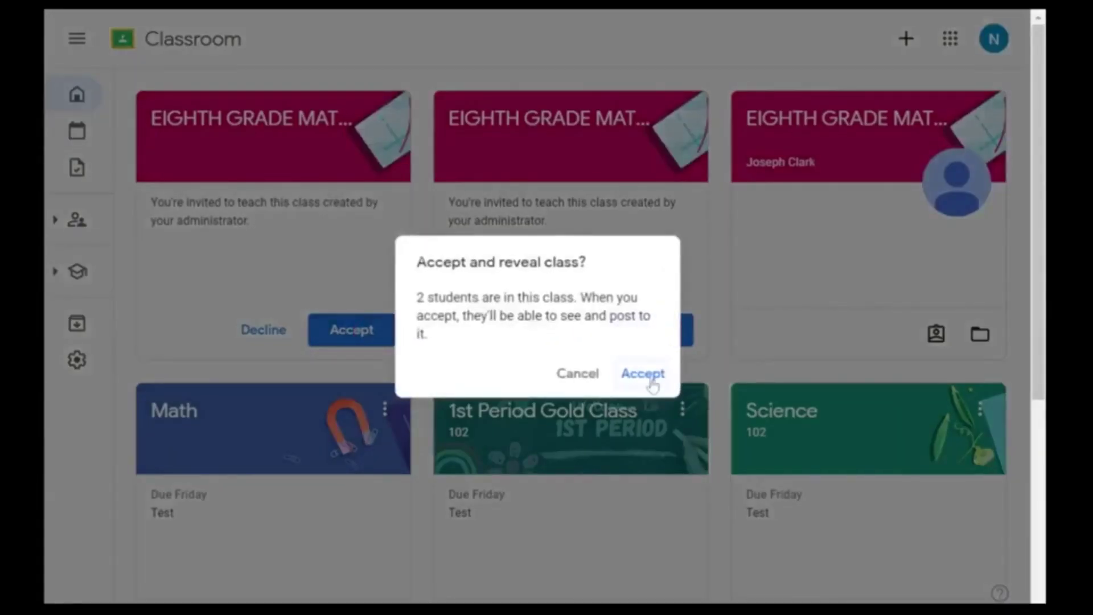
click(645, 376)
scroll(429, 218, up, 3)
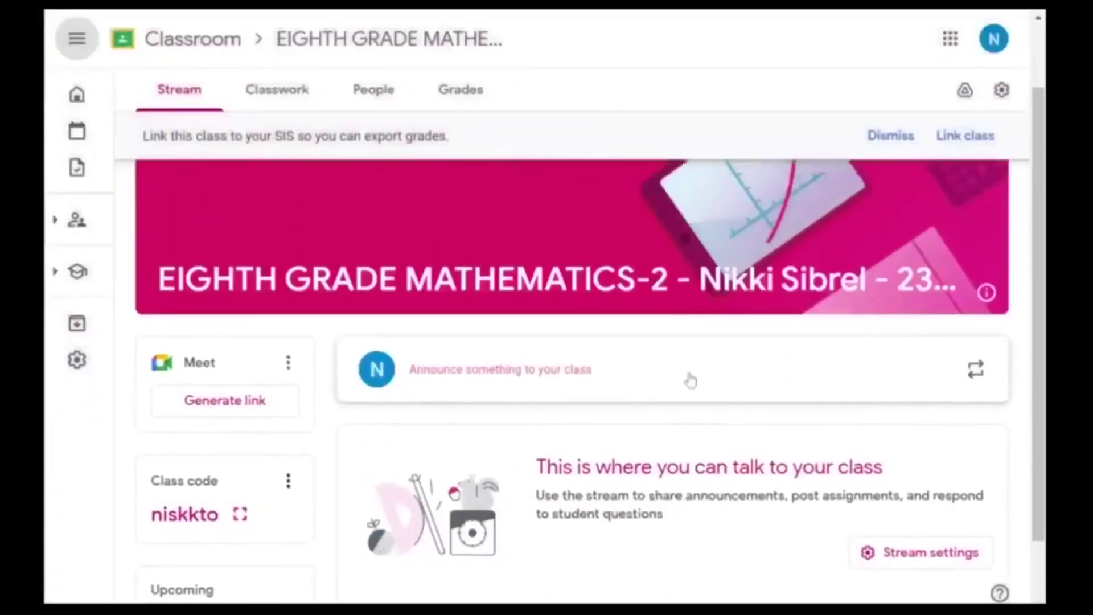
click(377, 91)
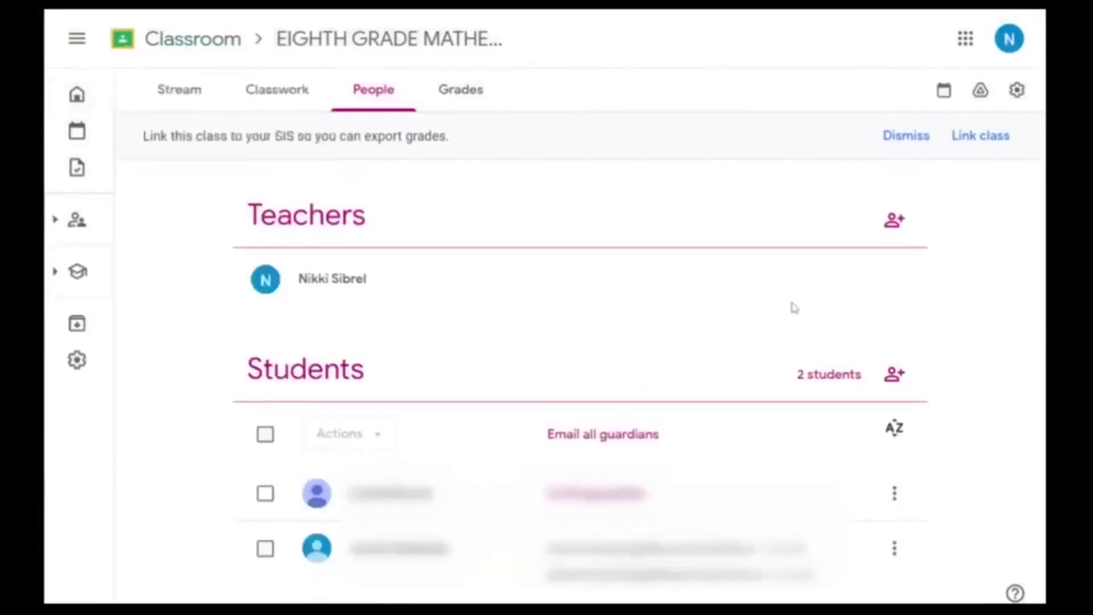
click(176, 40)
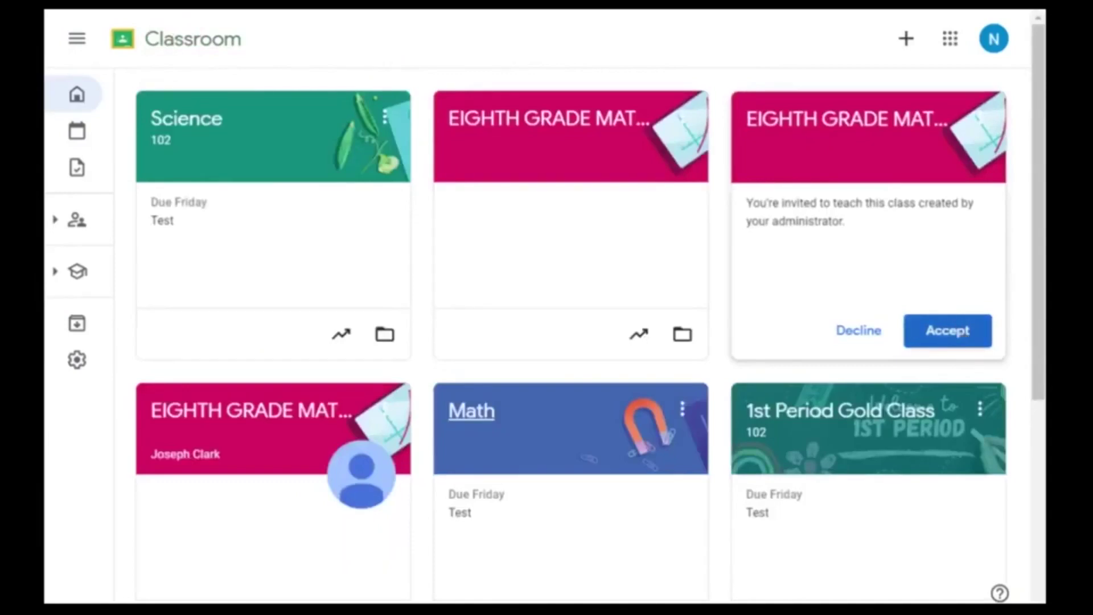
Accept the remaining EIGHTH GRADE MATHEMATICS-1 invitation for the class with 3 students
click(956, 335)
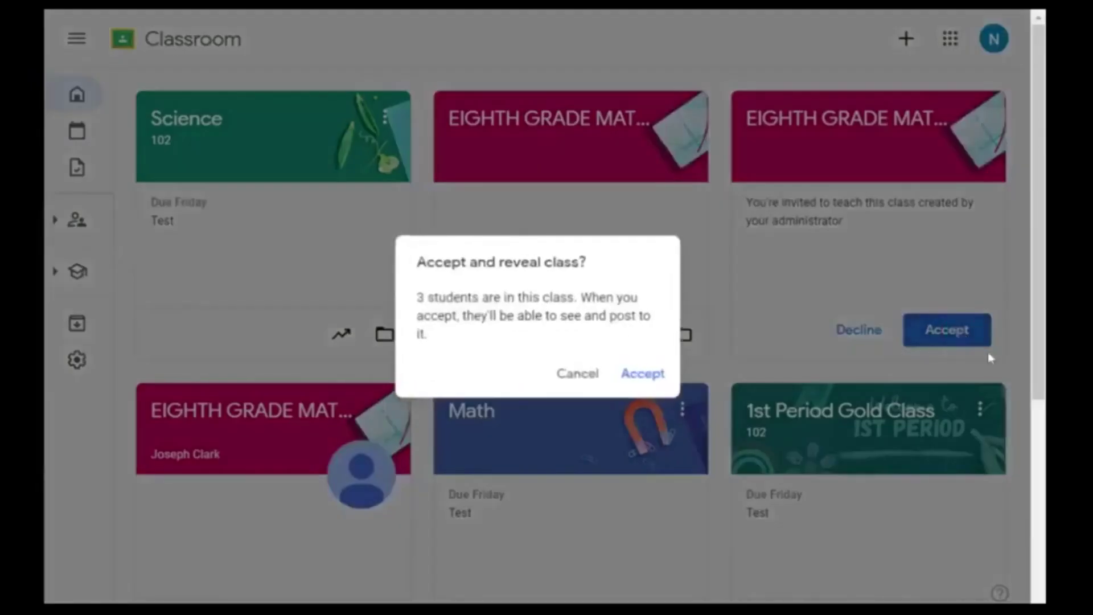
click(641, 375)
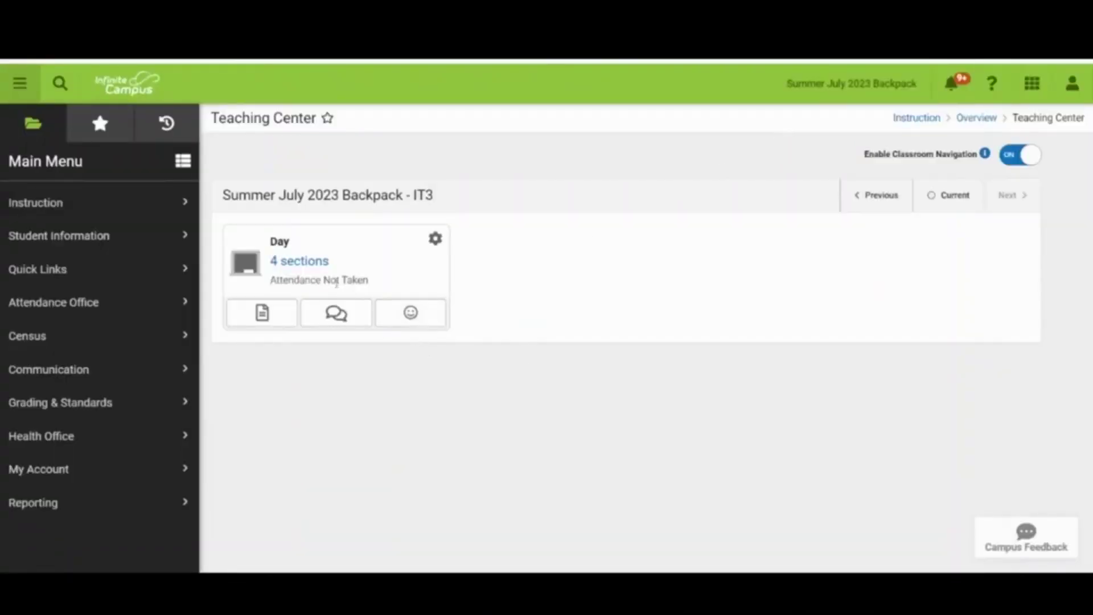
Show the student roster for section 32720811-1 EIGHTH GRADE MATHEMATICS in Infinite Campus
click(301, 268)
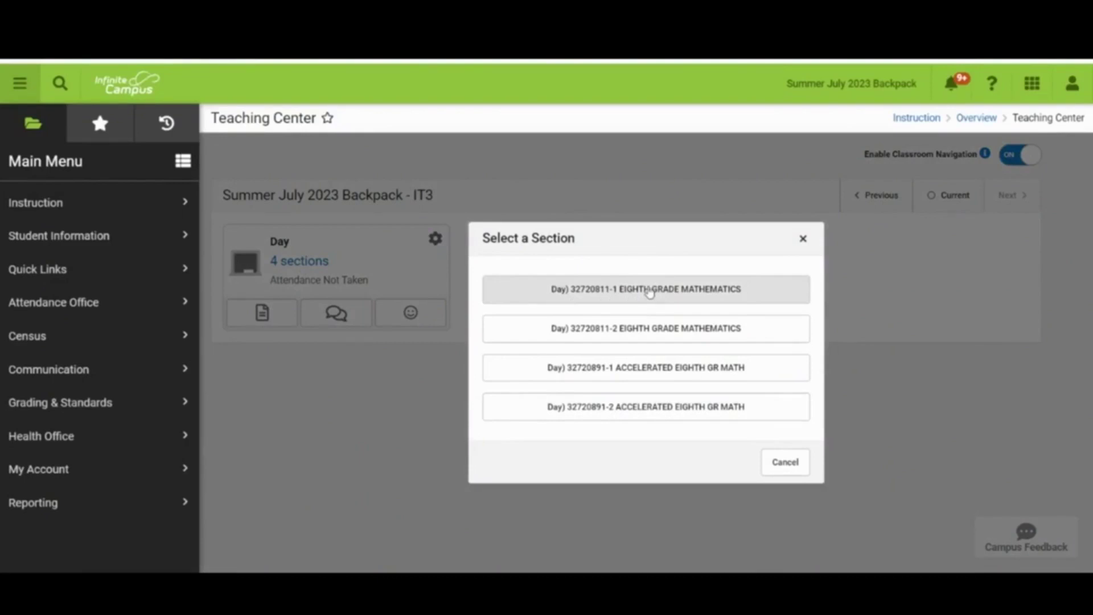
click(729, 293)
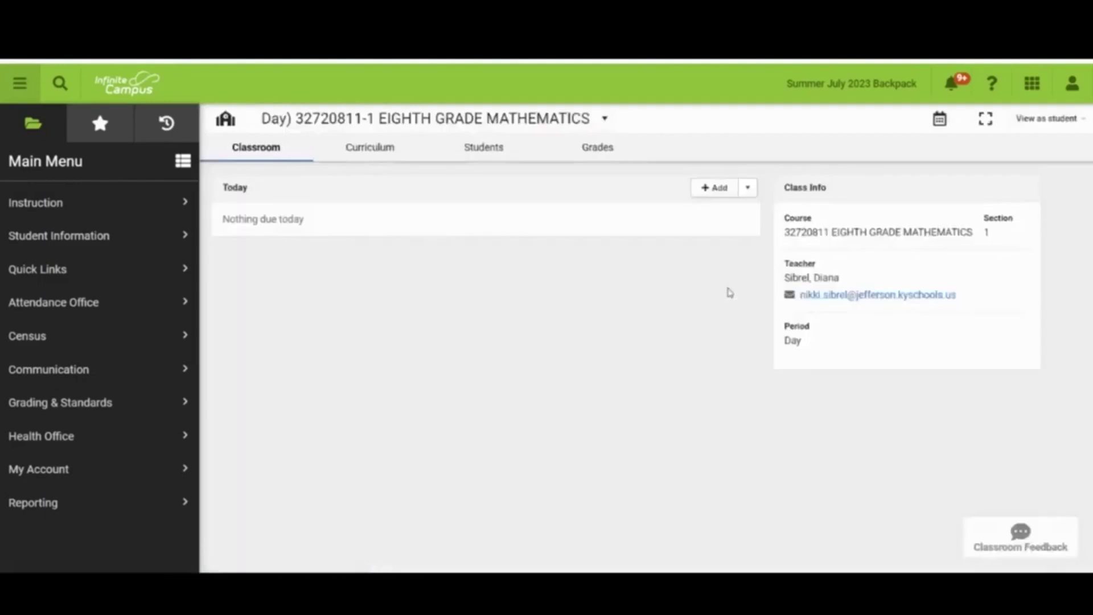
click(497, 149)
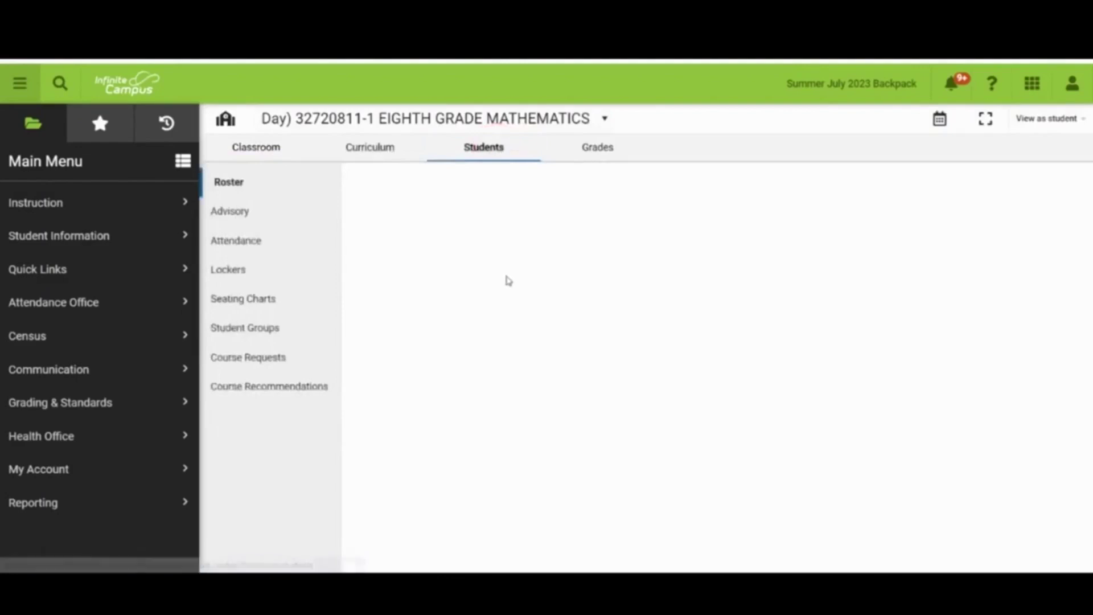
click(292, 194)
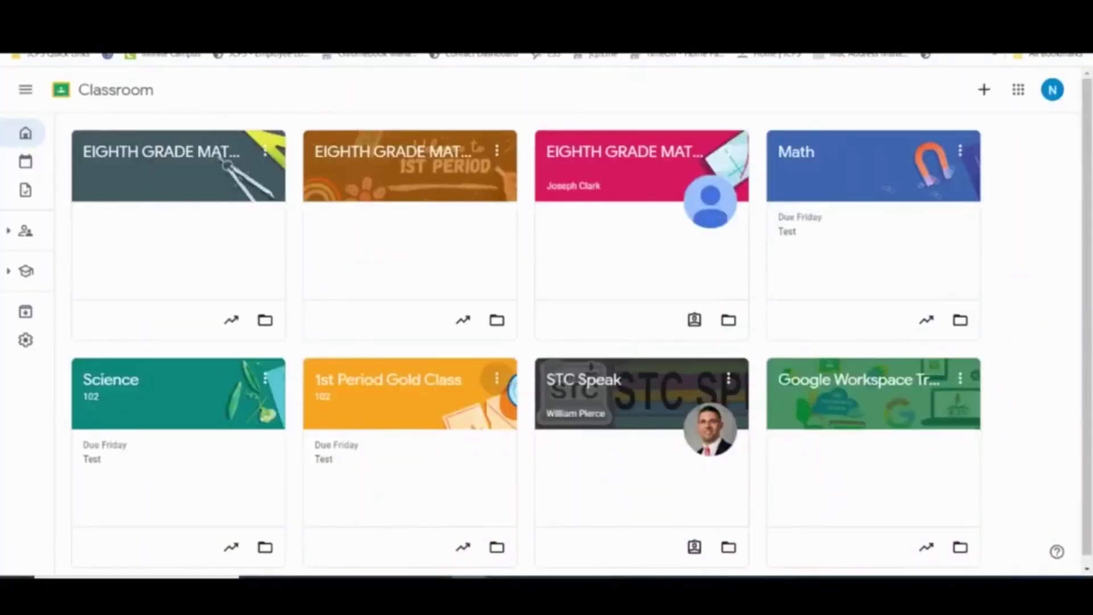
Link EIGHTH GRADE MATHEMATICS-2 to SIS class 32720811 2 EIGHTH GRADE MATHEMATICS
click(197, 192)
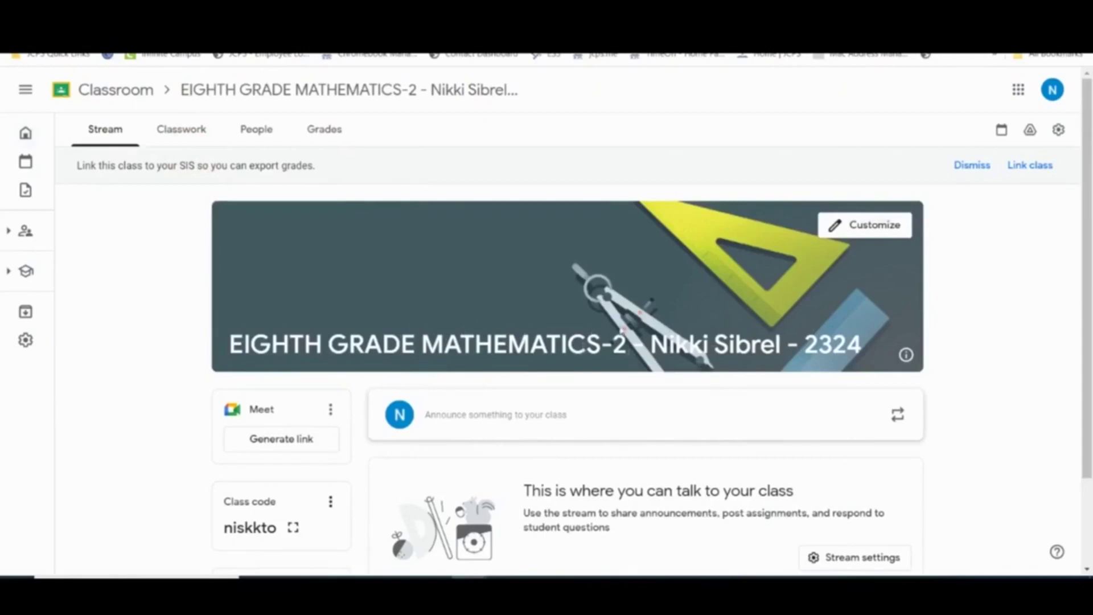
click(1040, 165)
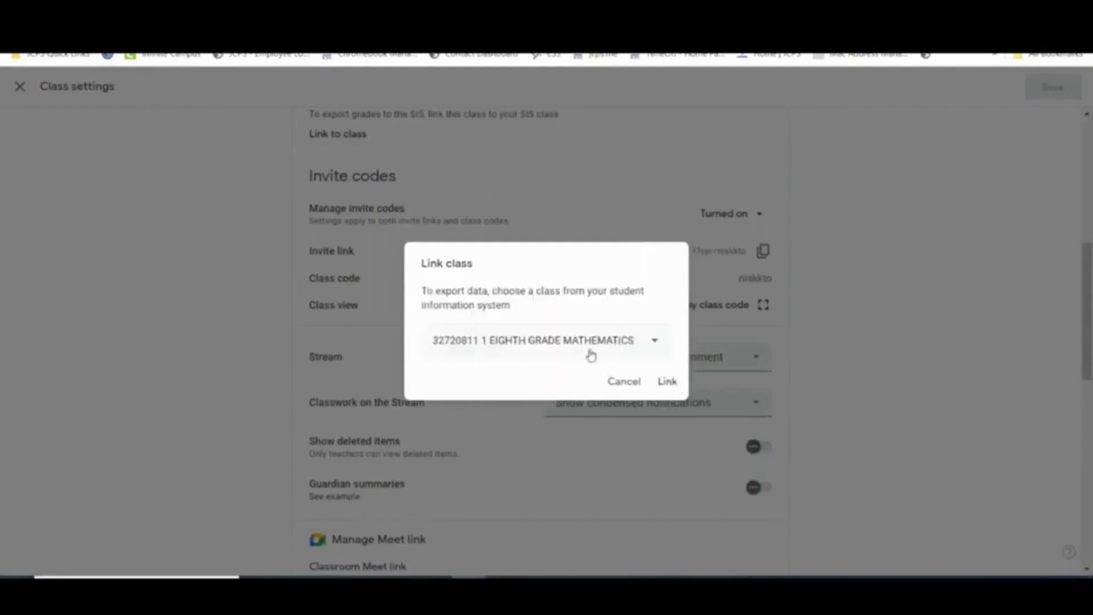
click(654, 345)
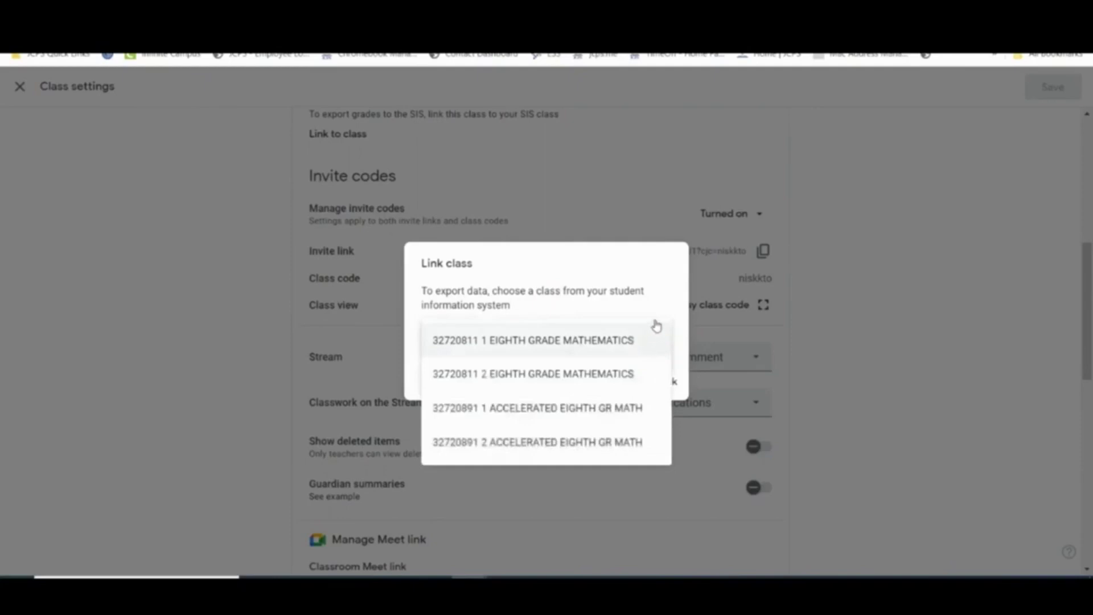
click(536, 375)
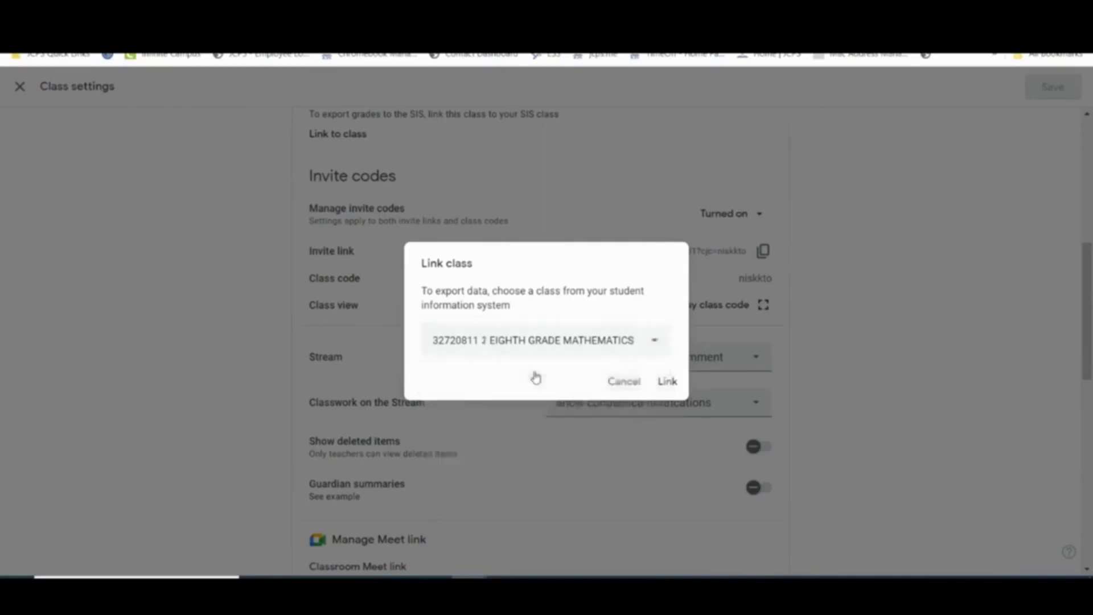
click(667, 383)
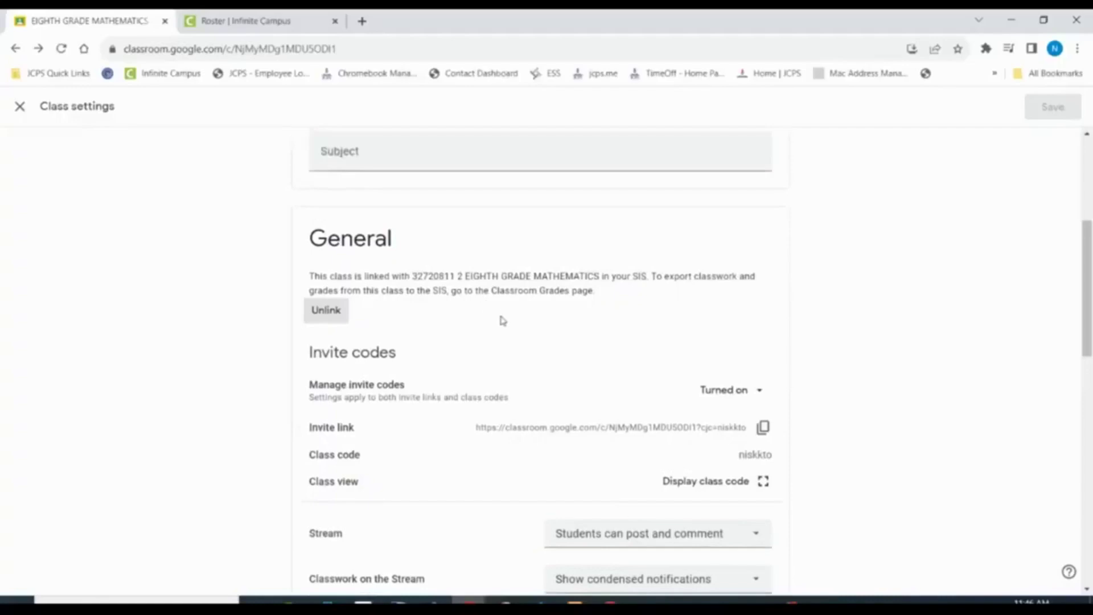
scroll(503, 321, up, 5)
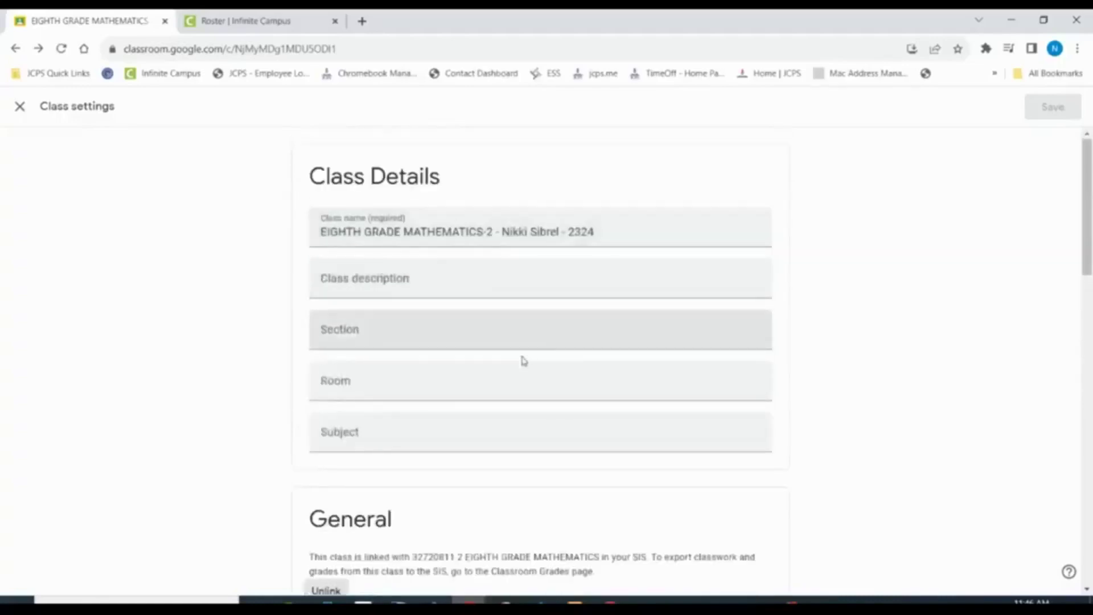
scroll(504, 345, down, 5)
drag(466, 274, 409, 275)
click(682, 305)
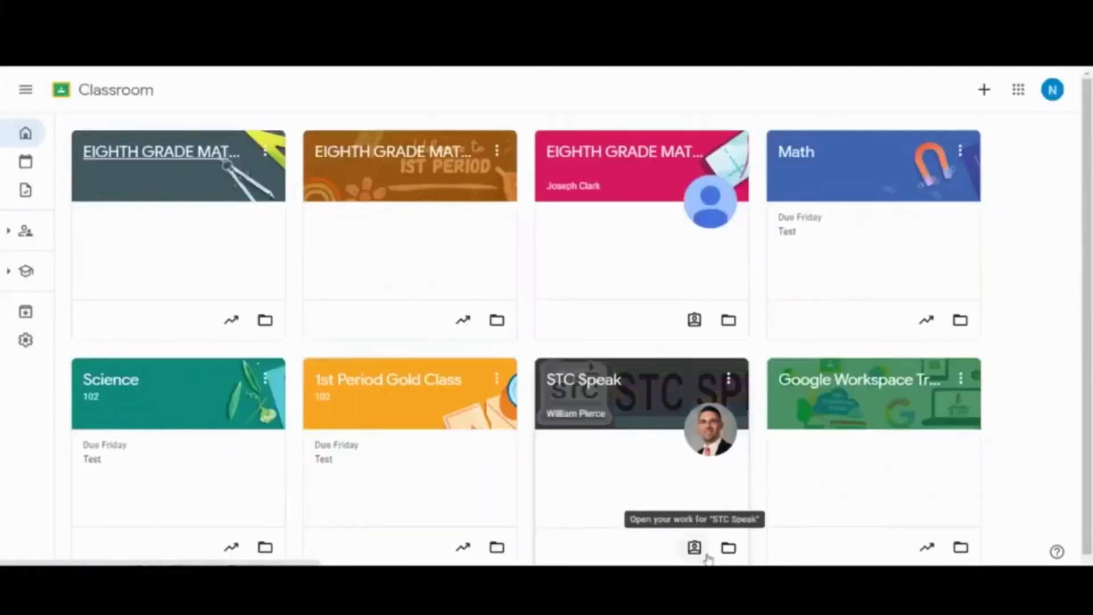
Link the EIGHTH GRADE MATHEMATICS-1 class to SIS class 32720811 1 EIGHTH GRADE MATHEMATICS
click(351, 158)
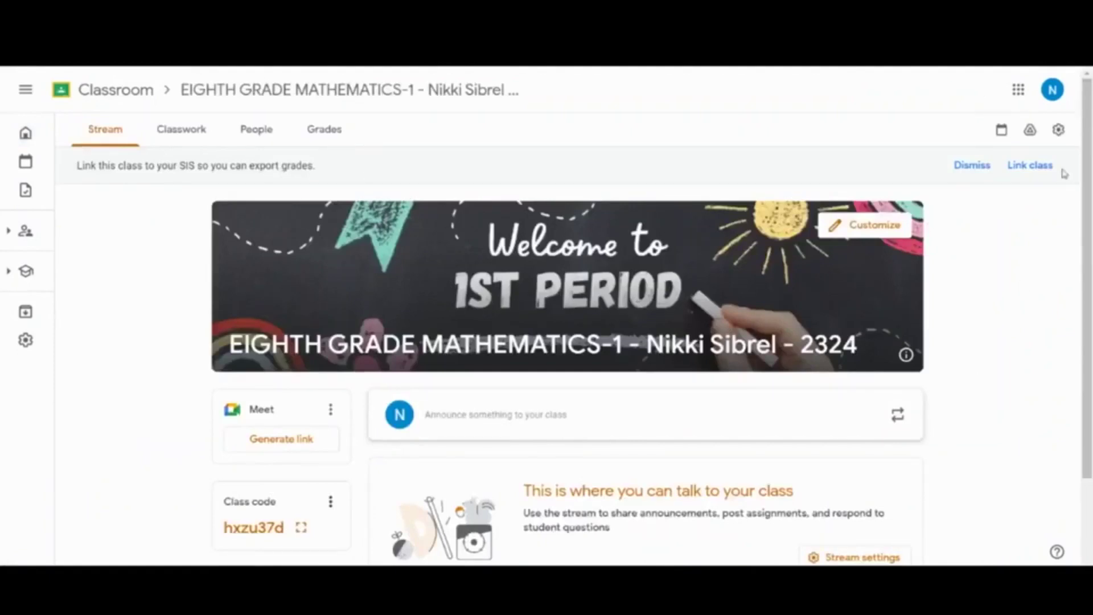
click(1035, 165)
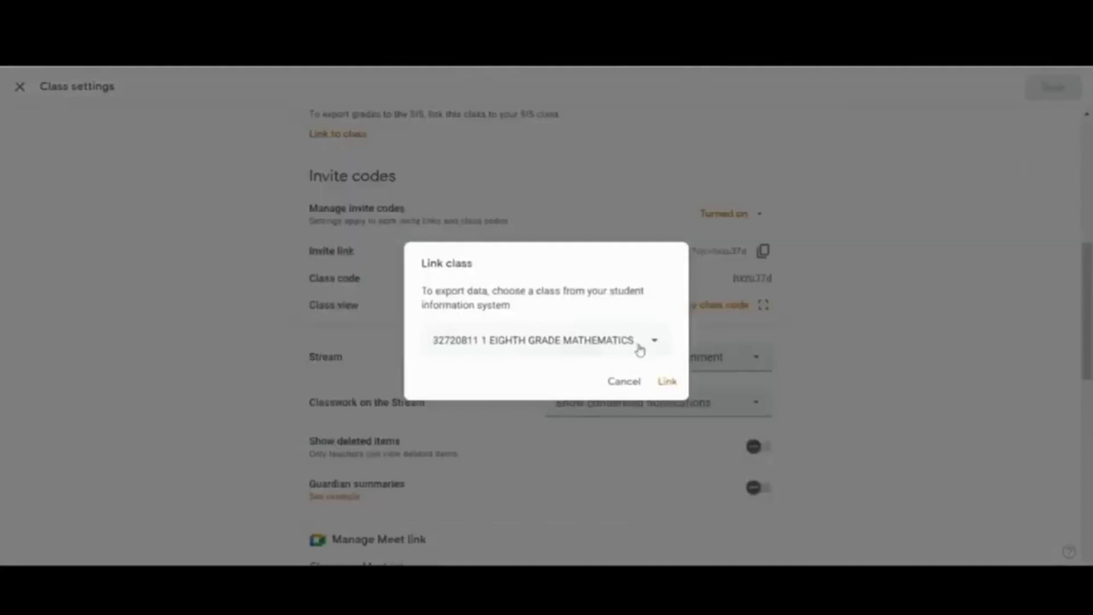
click(636, 346)
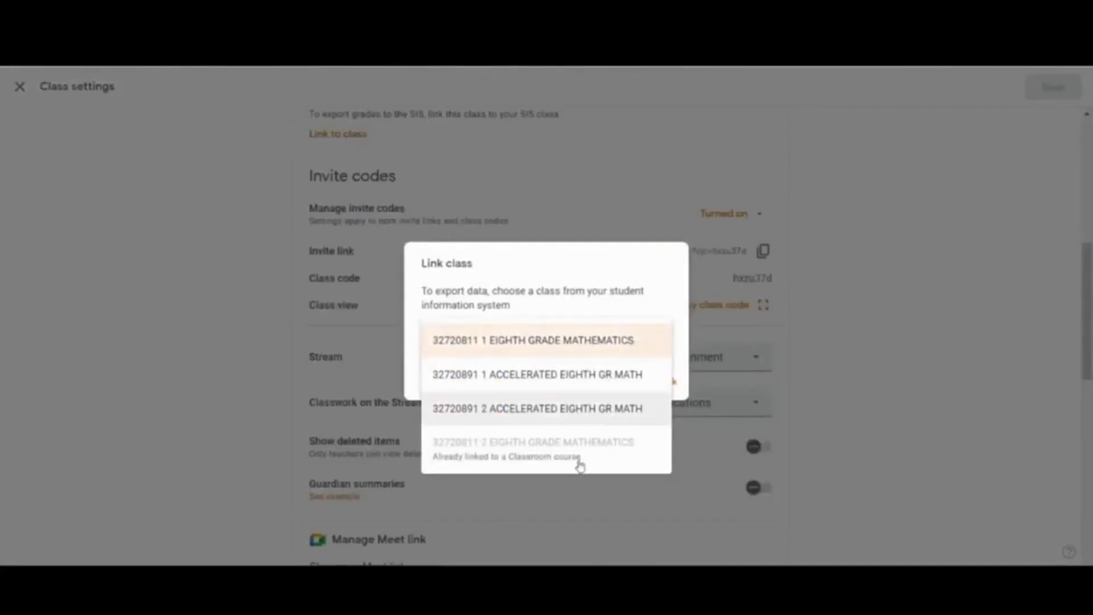
click(584, 348)
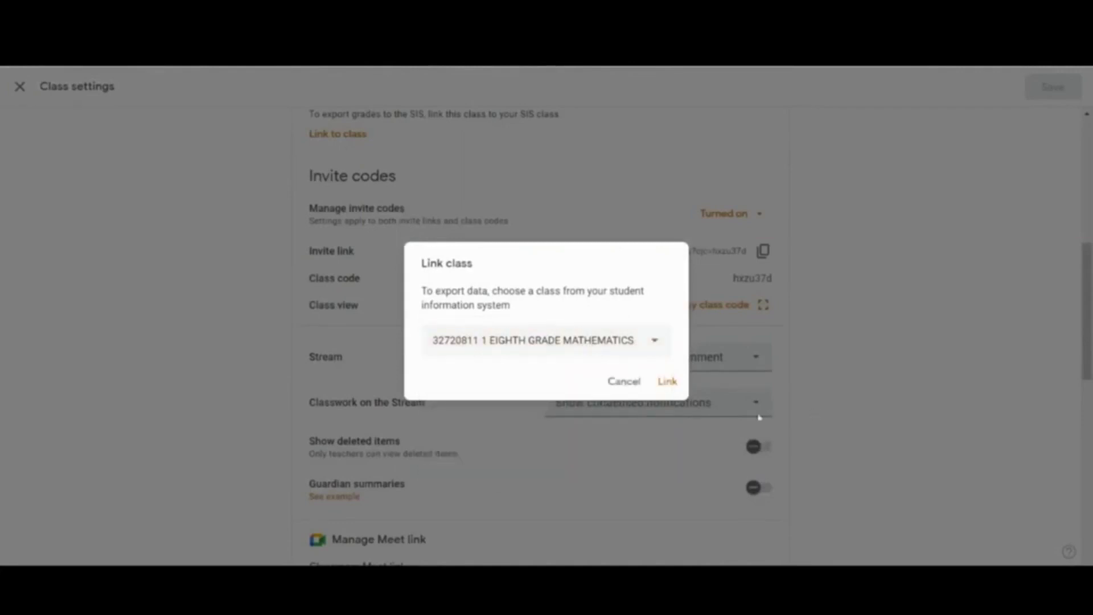
click(666, 384)
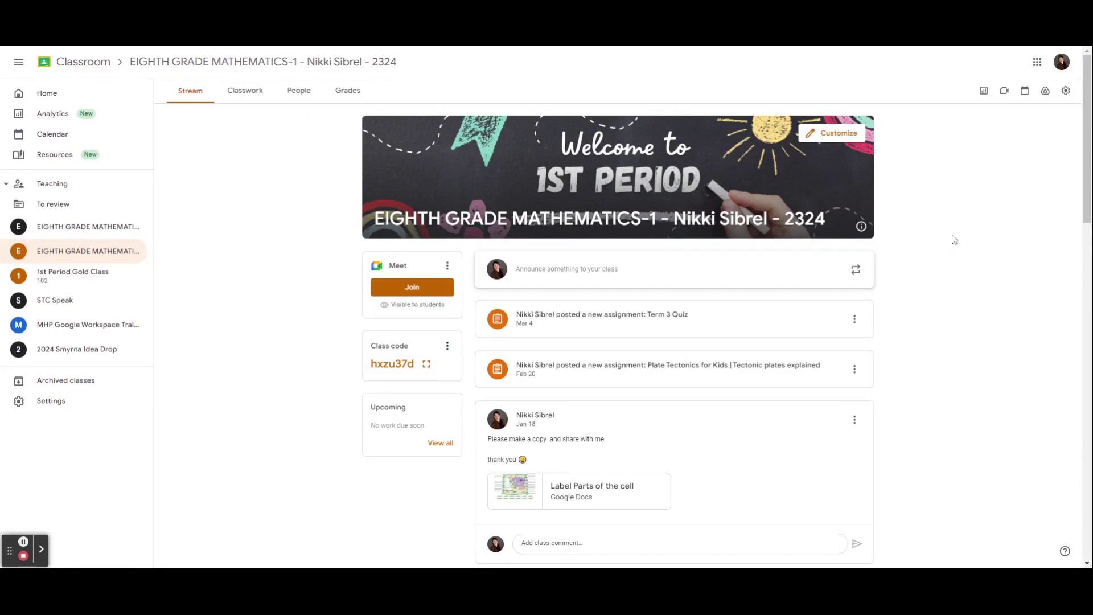
Unlink EIGHTH GRADE MATHEMATICS-1 from its SIS class through Class settings
click(1066, 92)
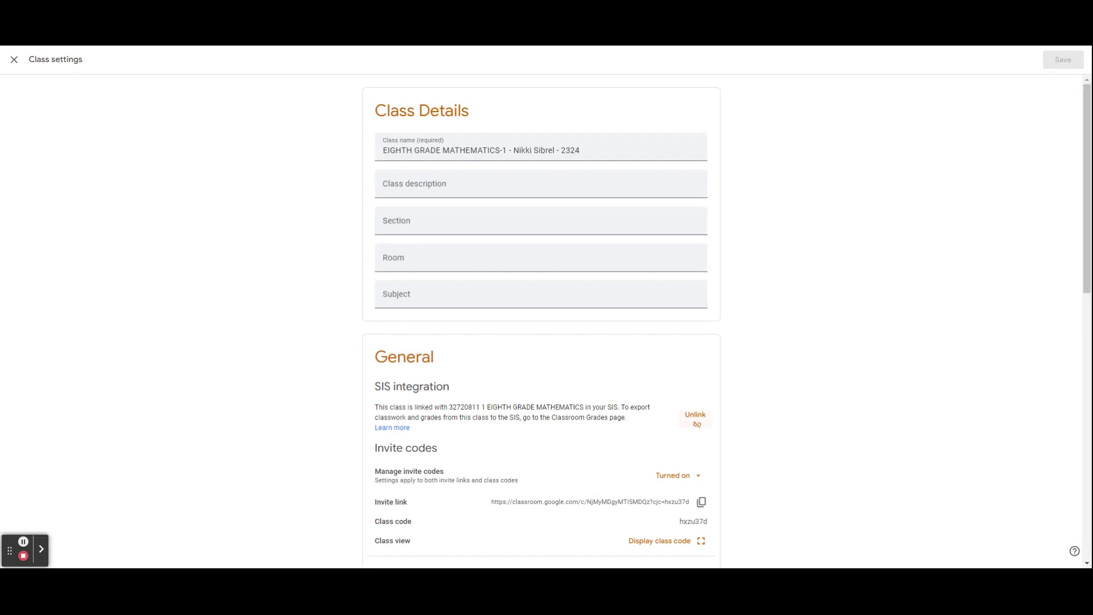
click(695, 417)
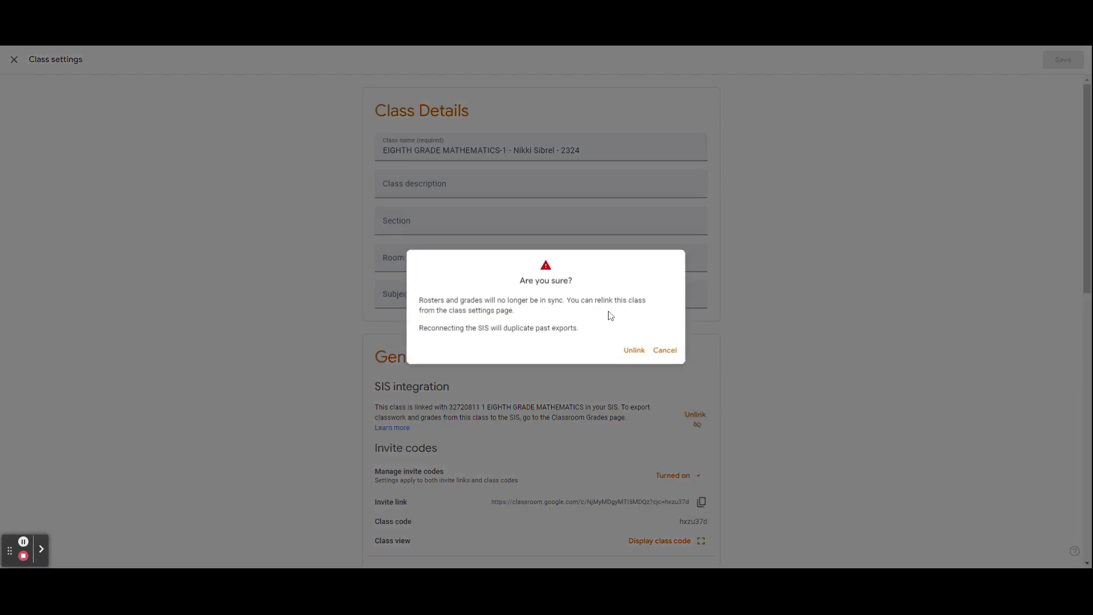
click(632, 350)
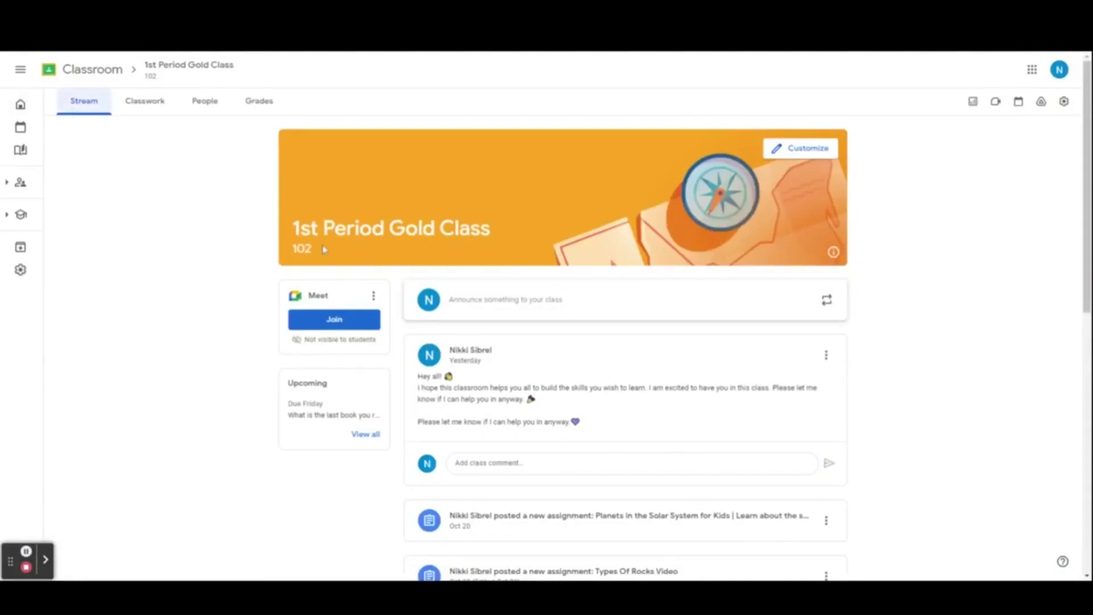
Look over the Stream and the Classwork list, then come back to Stream
scroll(490, 370, down, 1)
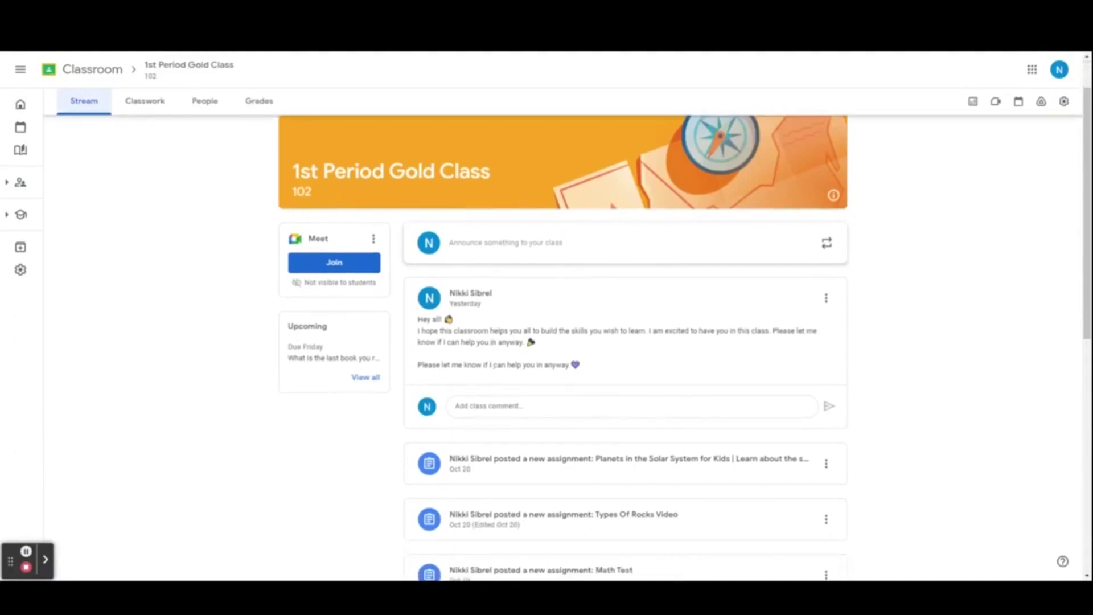
scroll(439, 340, up, 1)
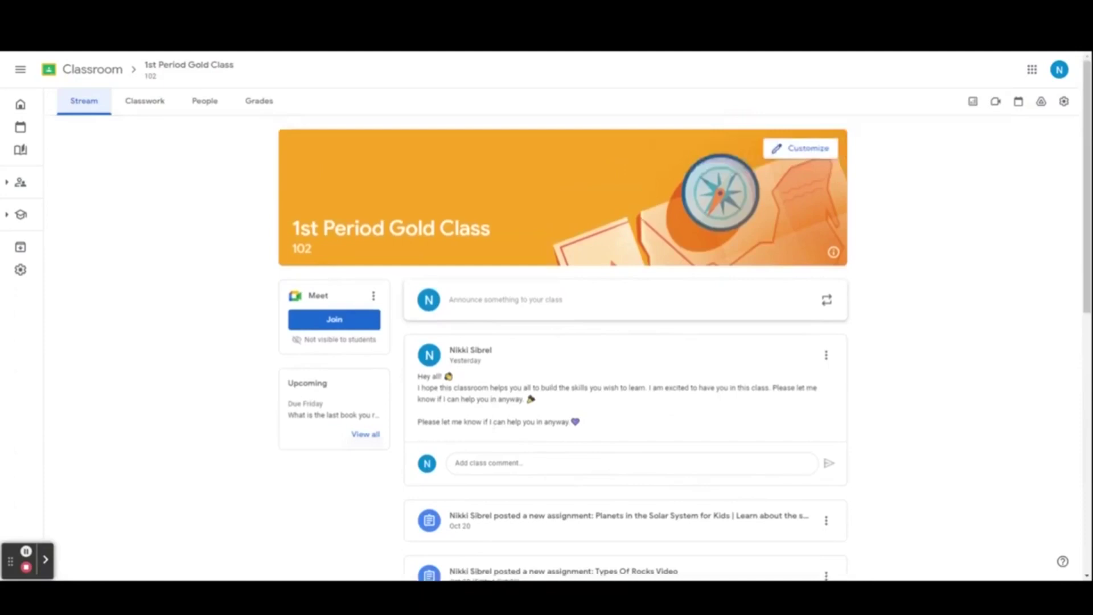
scroll(366, 449, down, 1)
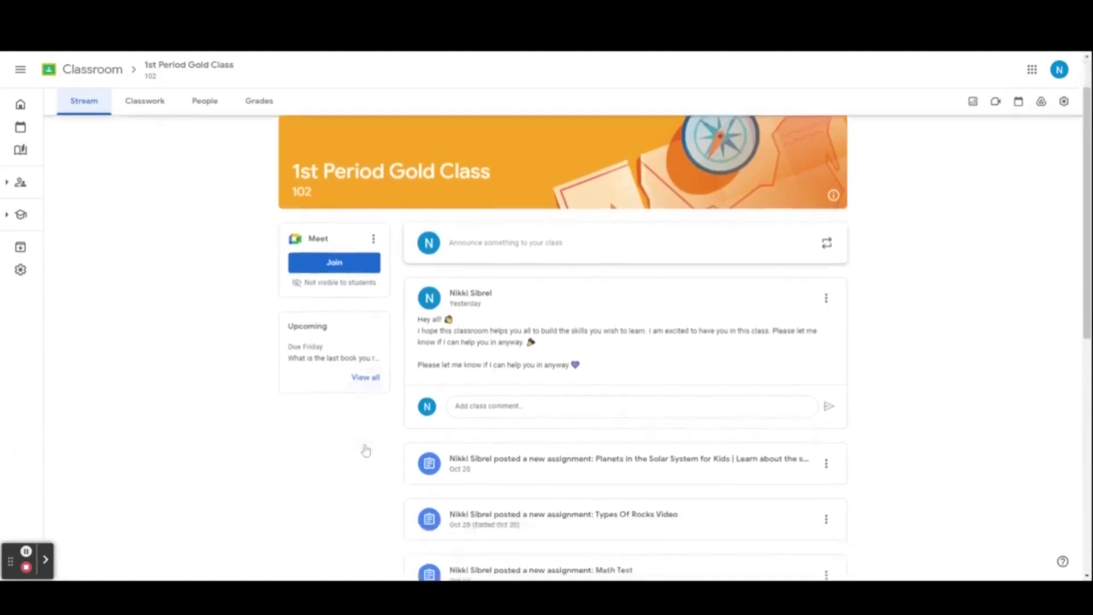
scroll(383, 415, up, 1)
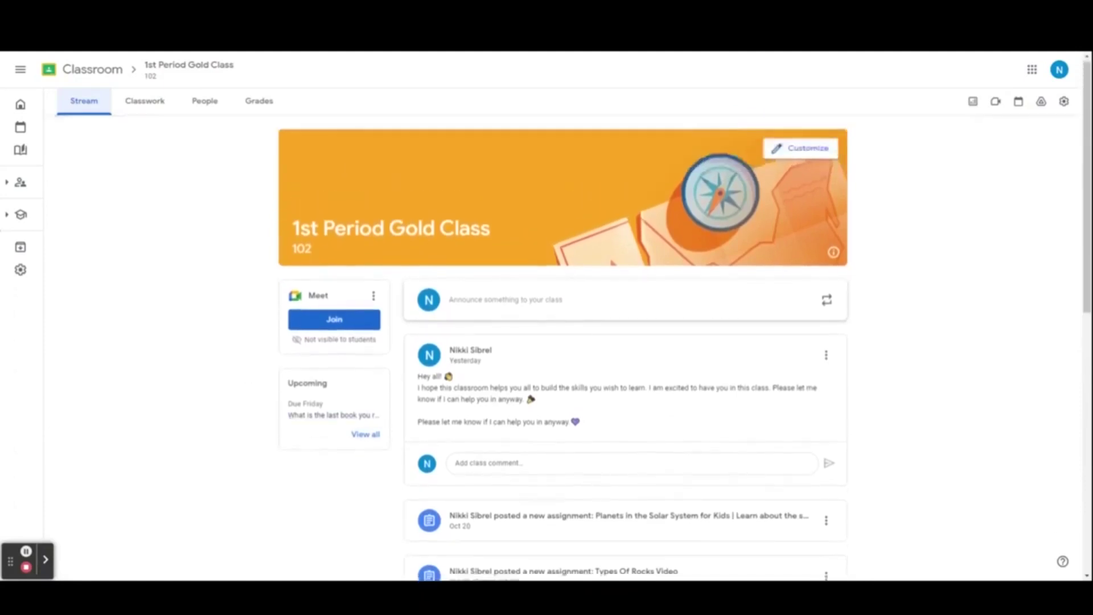
click(129, 98)
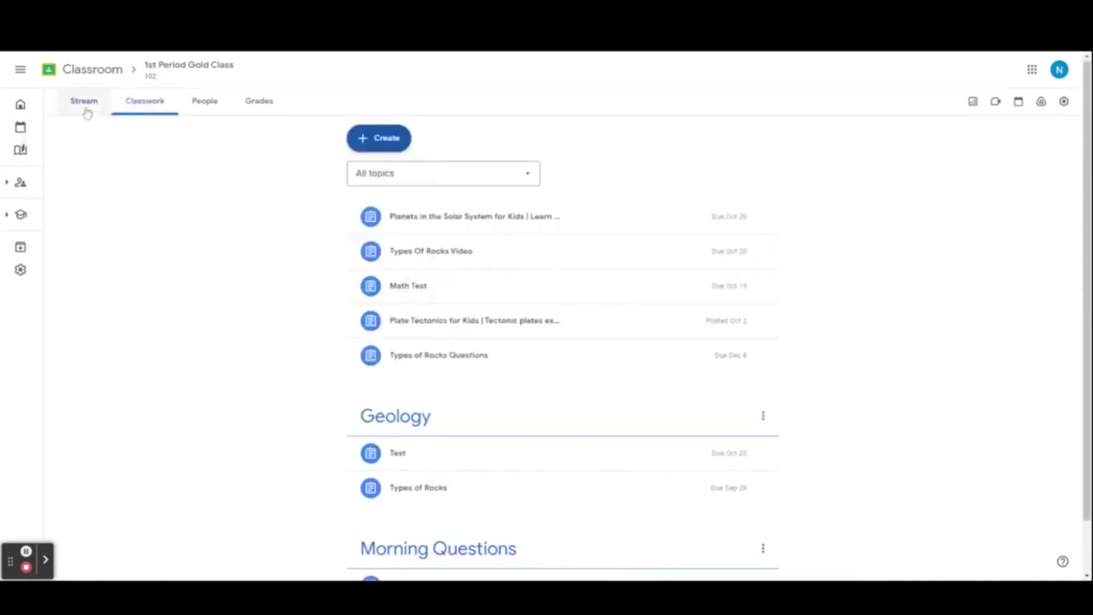
click(87, 112)
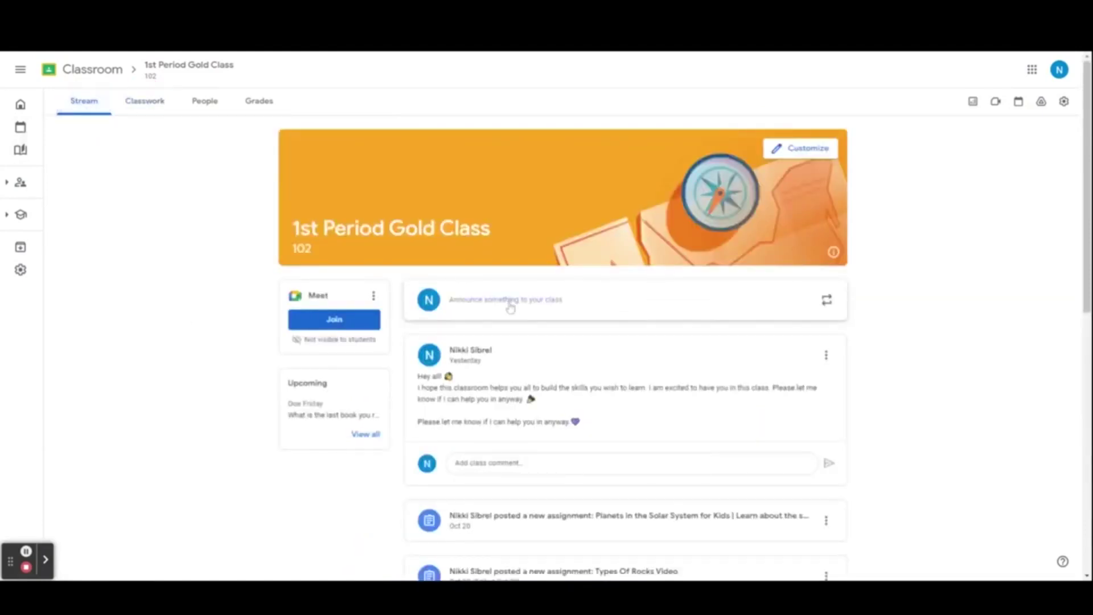
Review the Stream posts and start a new announcement for All students
scroll(595, 336, down, 1)
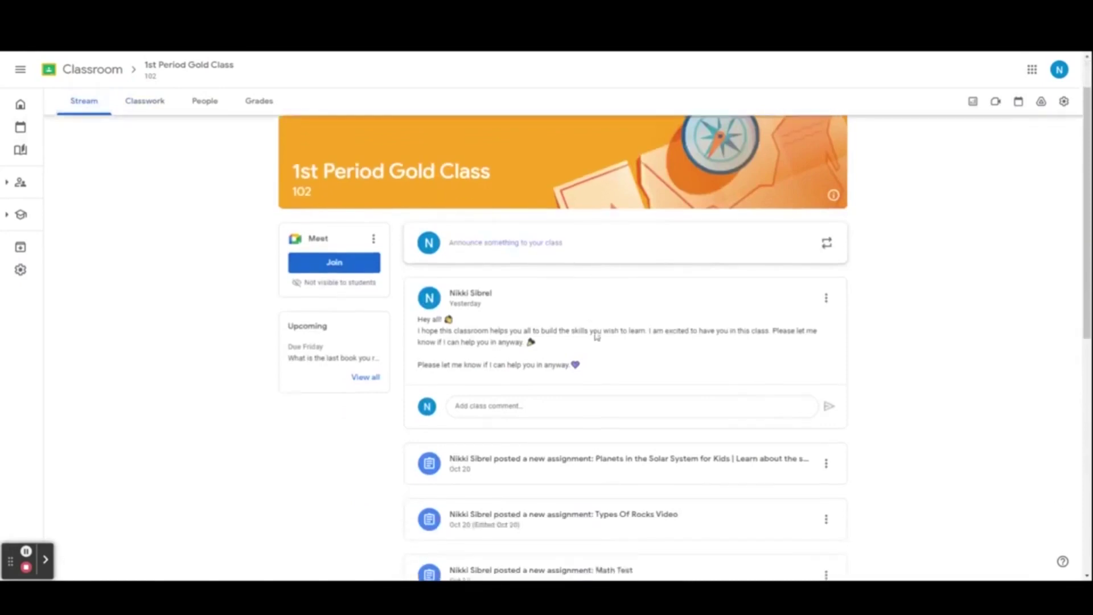
scroll(596, 336, down, 1)
scroll(375, 386, down, 1)
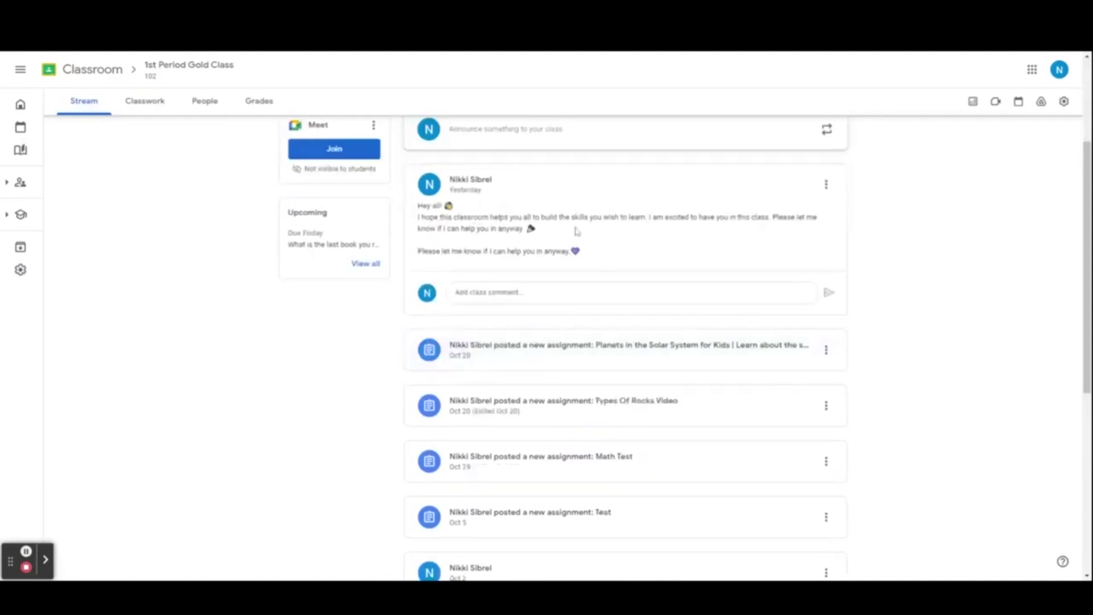
scroll(545, 271, down, 2)
scroll(547, 270, down, 3)
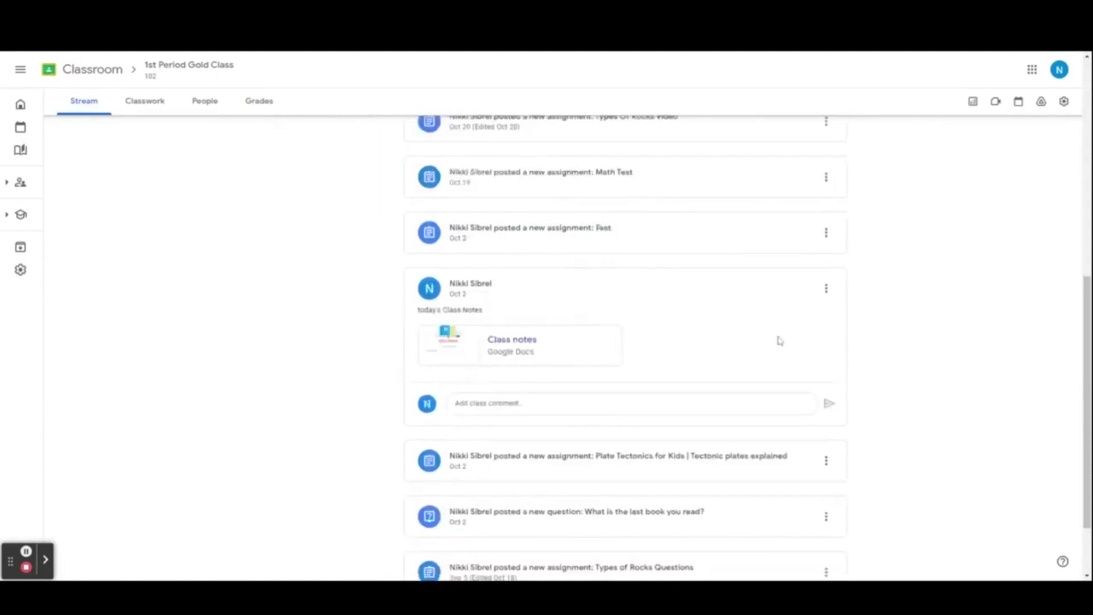
scroll(776, 359, down, 1)
scroll(692, 328, up, 8)
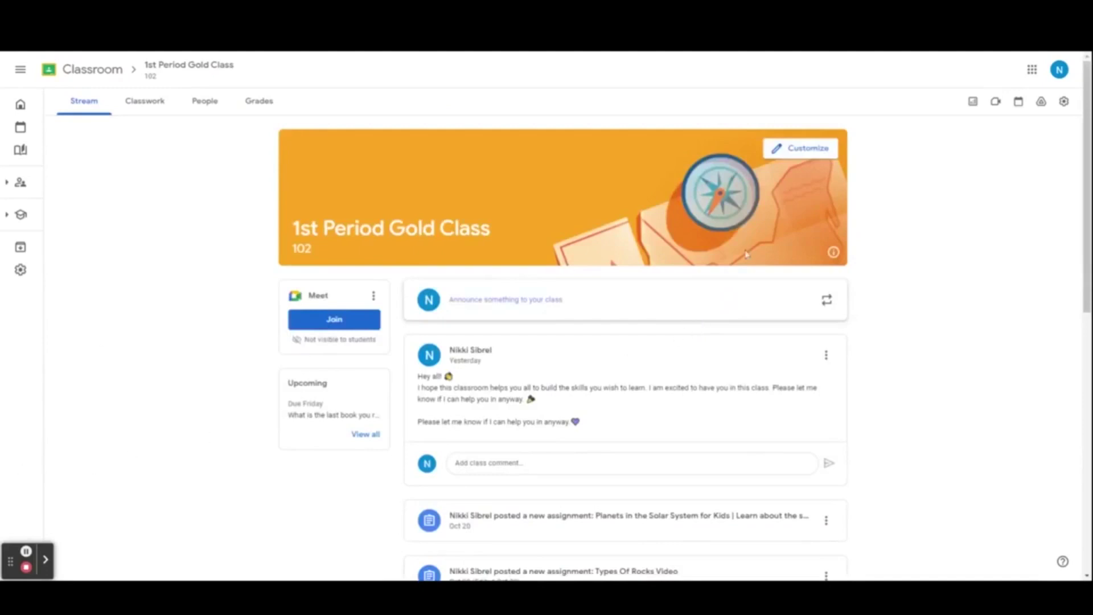
scroll(562, 354, down, 1)
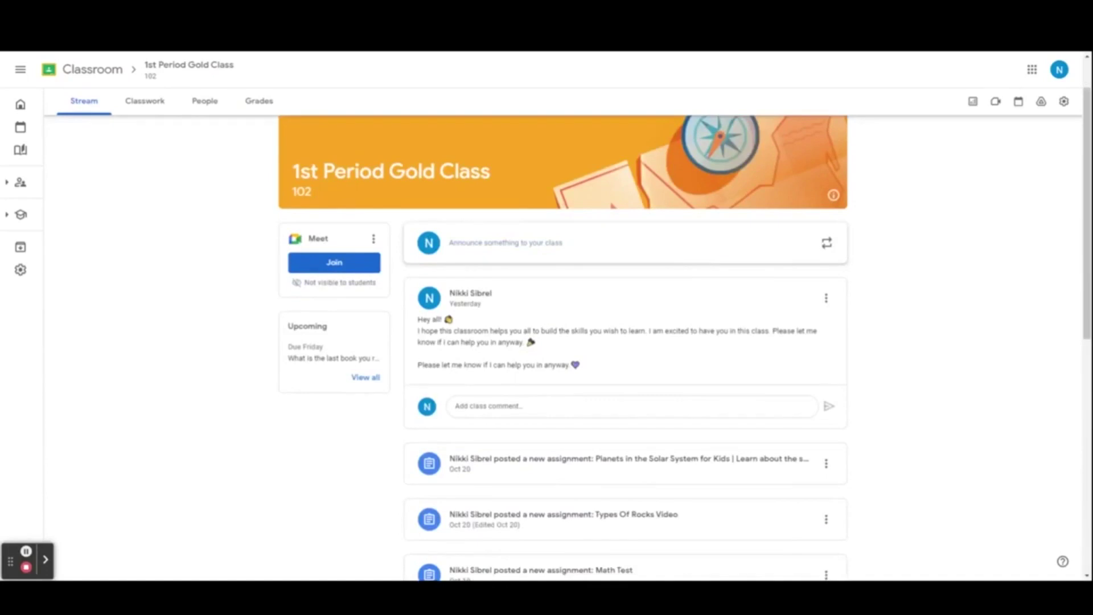
scroll(569, 342, up, 1)
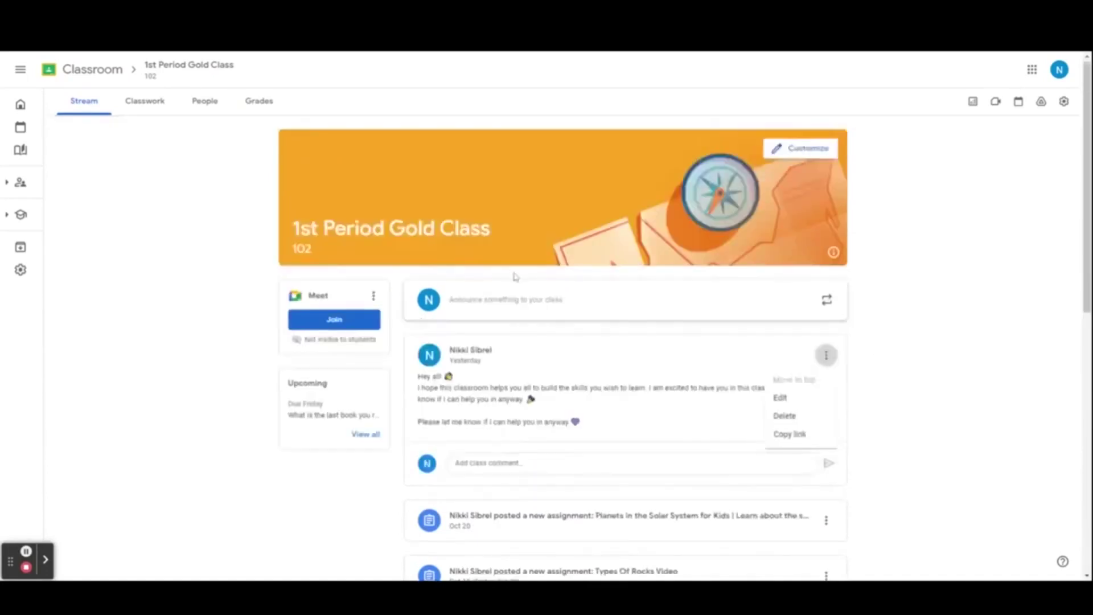
click(506, 301)
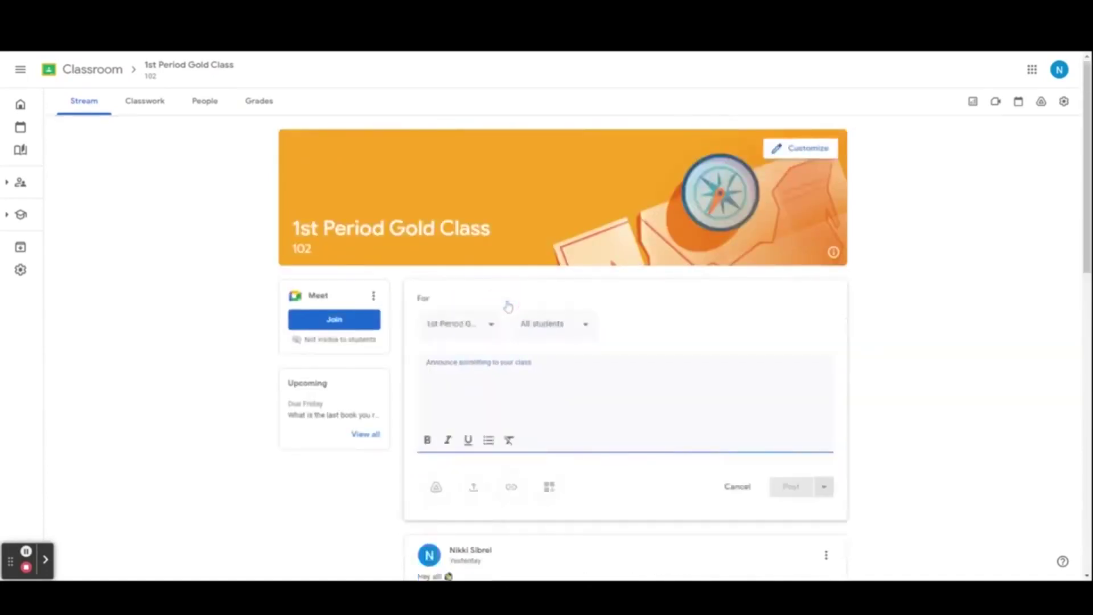
Post 'There is an assignment due on Friday!' to this class and both EIGHTH GRADE classes
text(There is an assignment due on Friday! 🎉)
scroll(627, 234, down, 1)
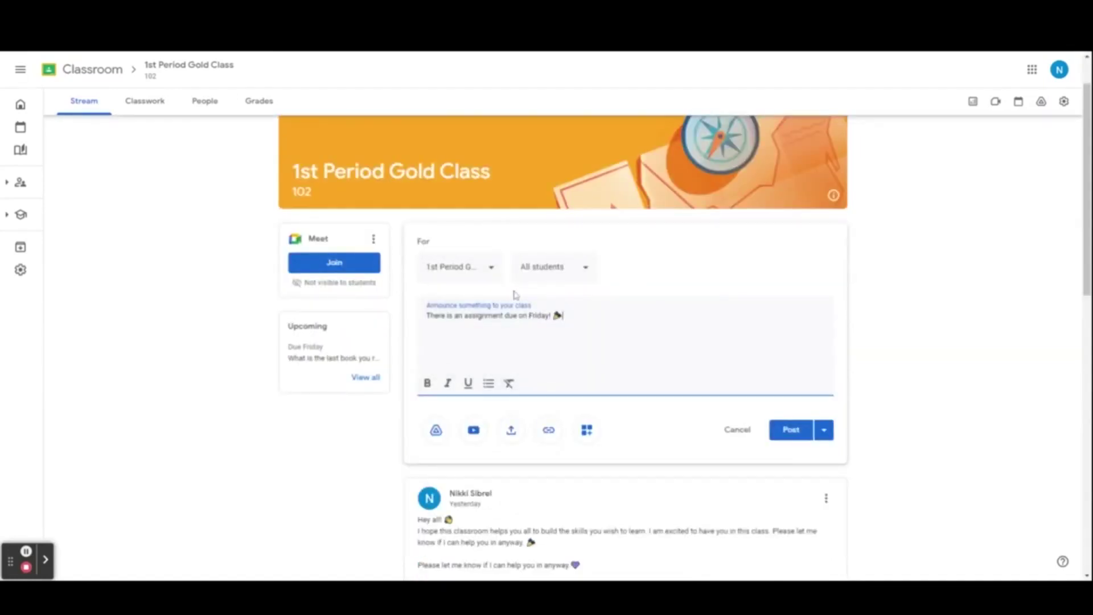
click(493, 275)
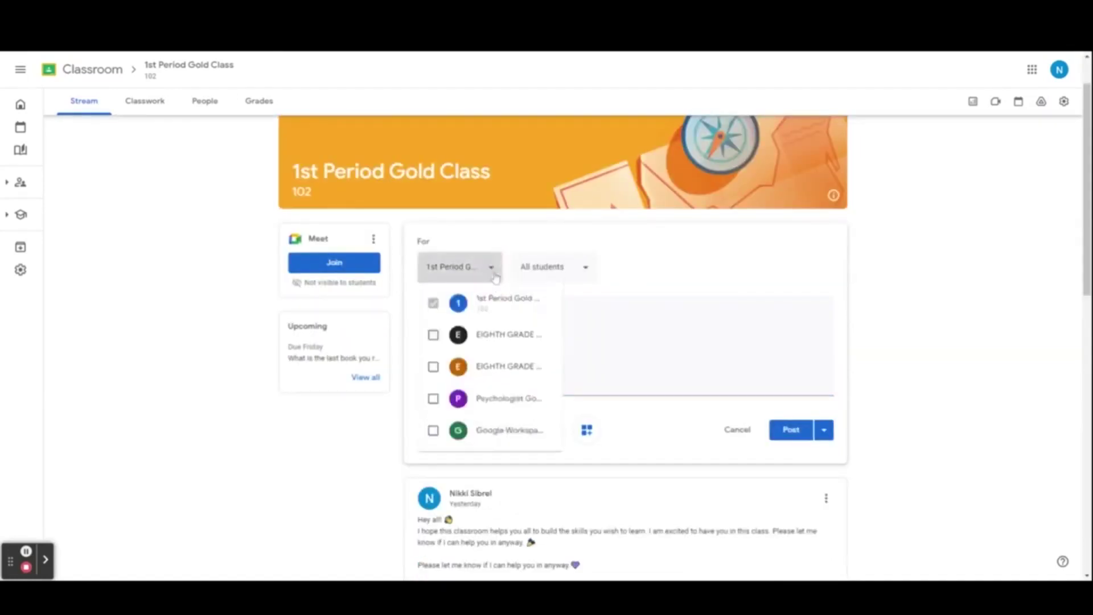
click(433, 334)
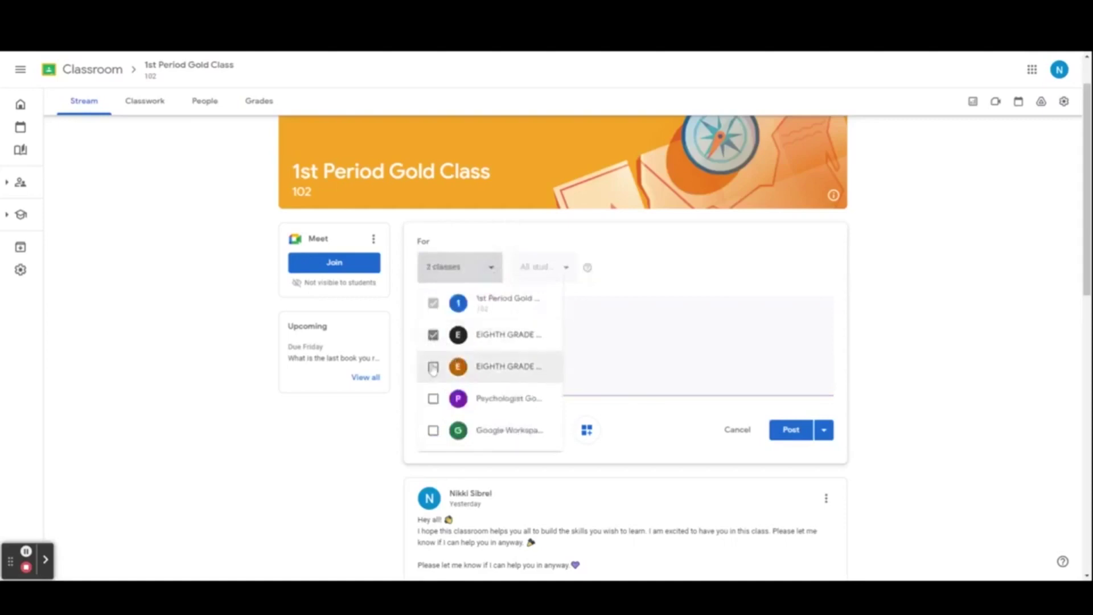
click(432, 368)
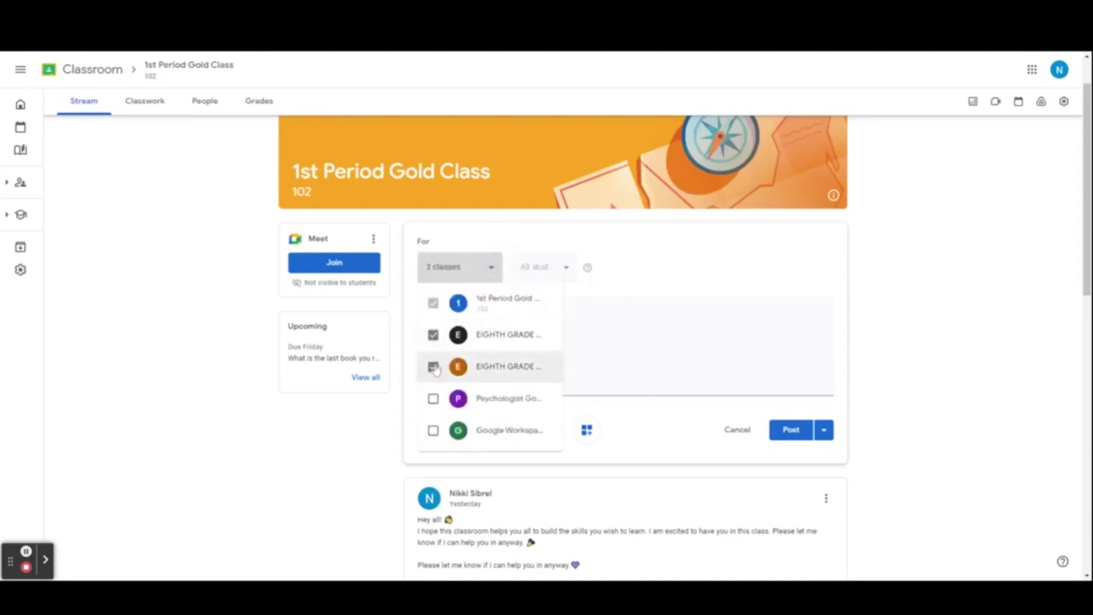
click(632, 280)
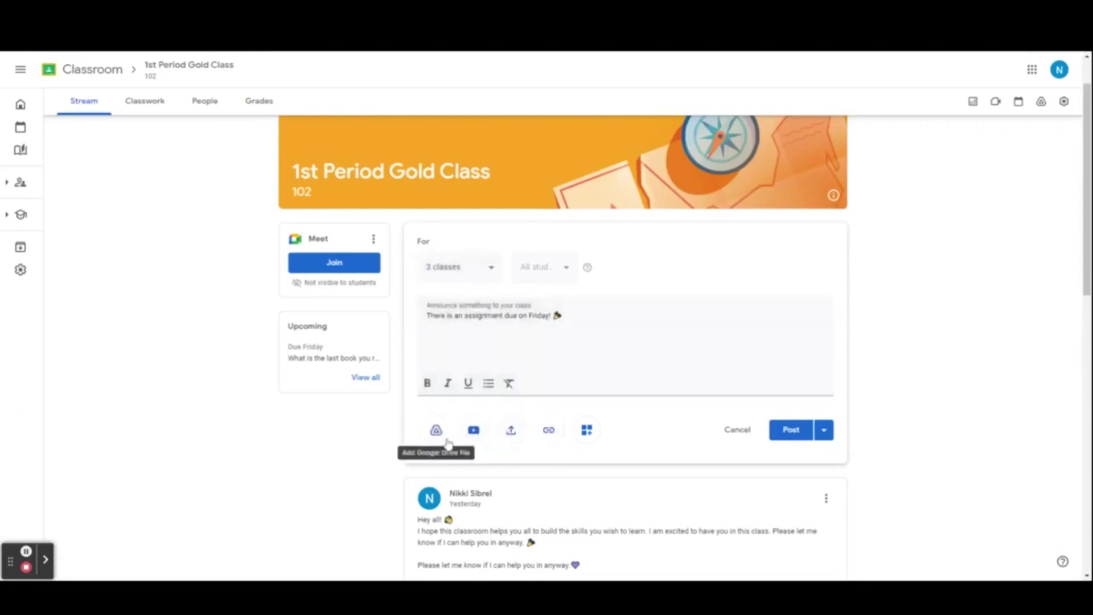
click(825, 428)
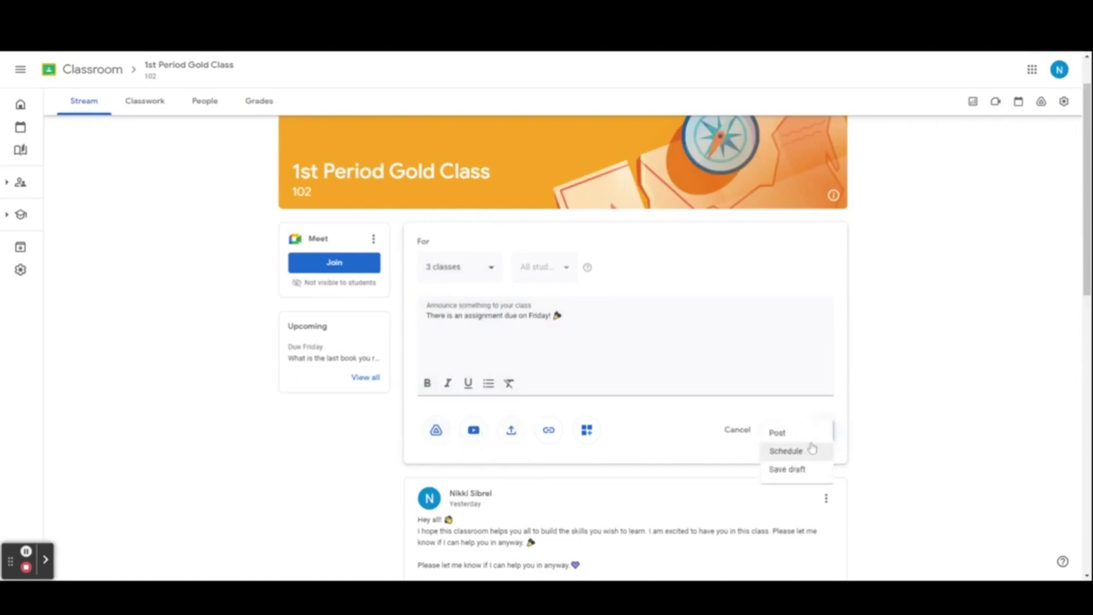
click(806, 437)
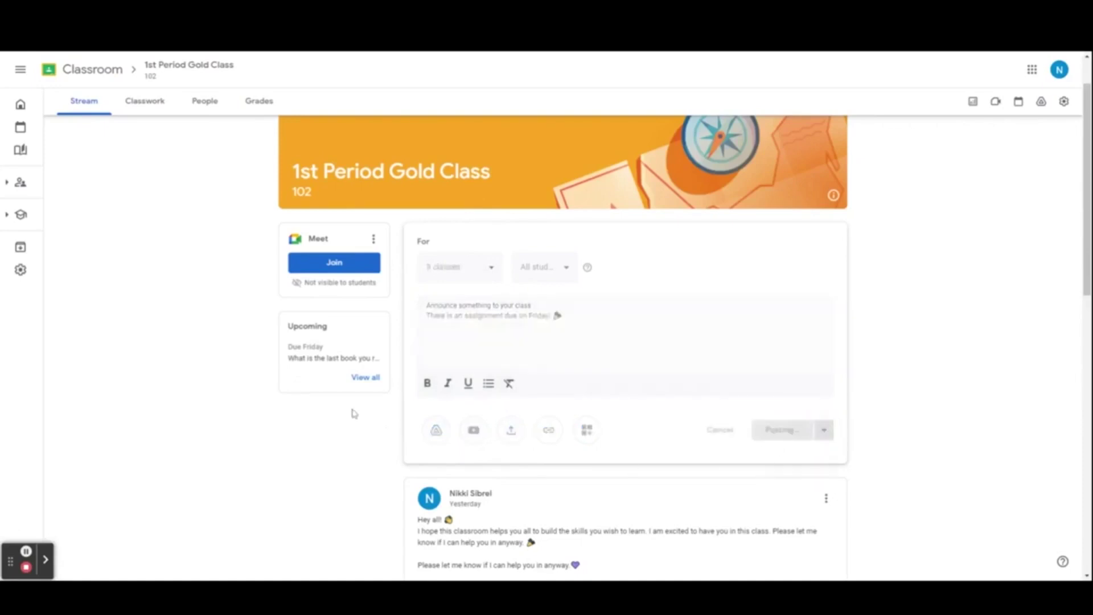
scroll(712, 143, down, 1)
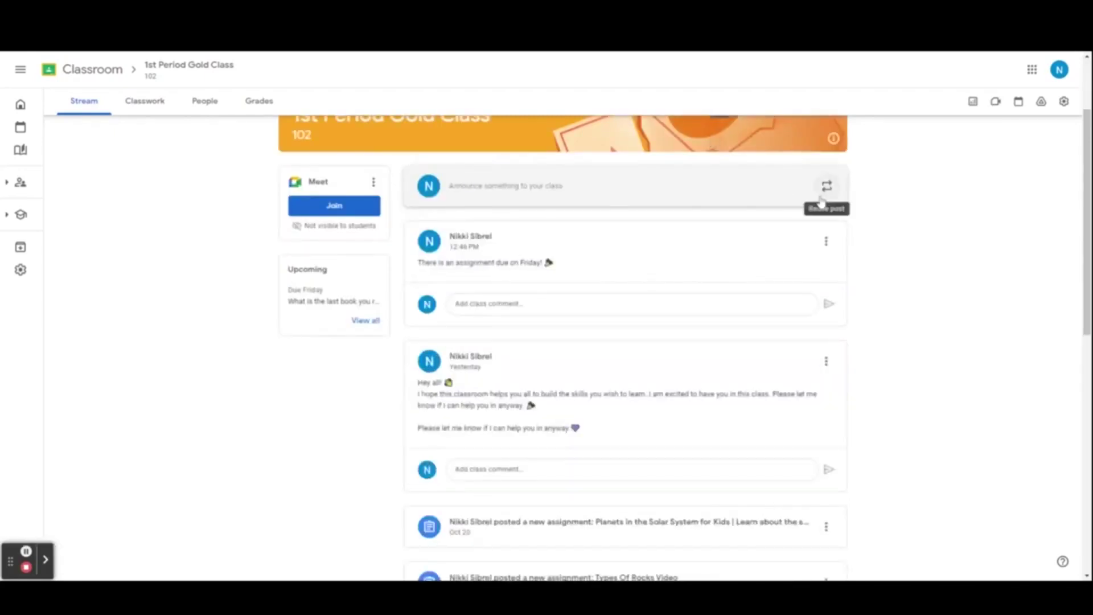
Move the 'Hey all!' welcome post above the Friday announcement at the top of the Stream
click(826, 361)
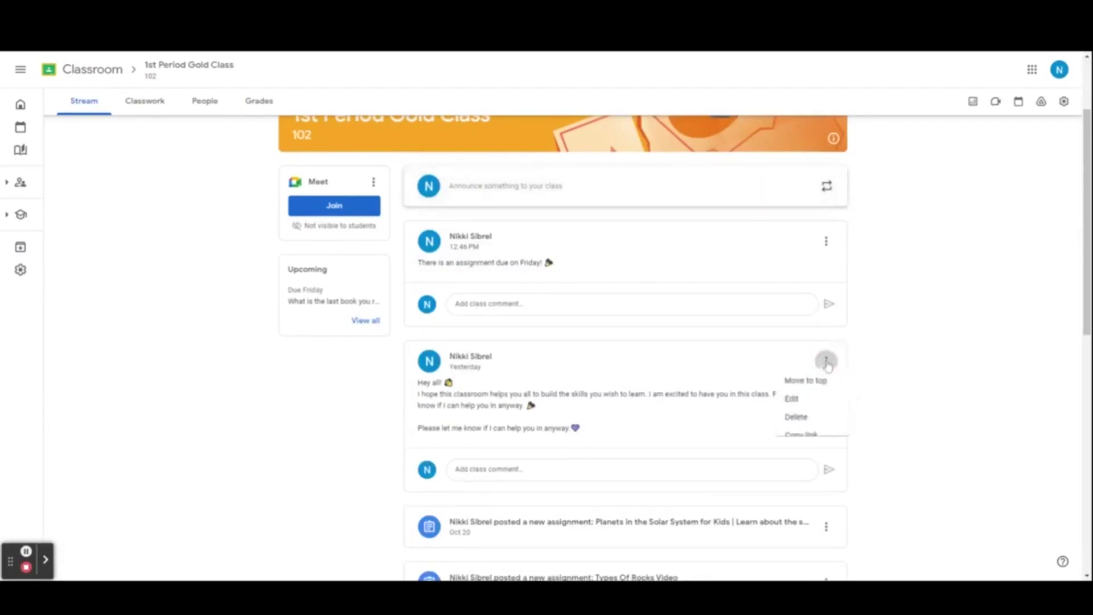
click(812, 384)
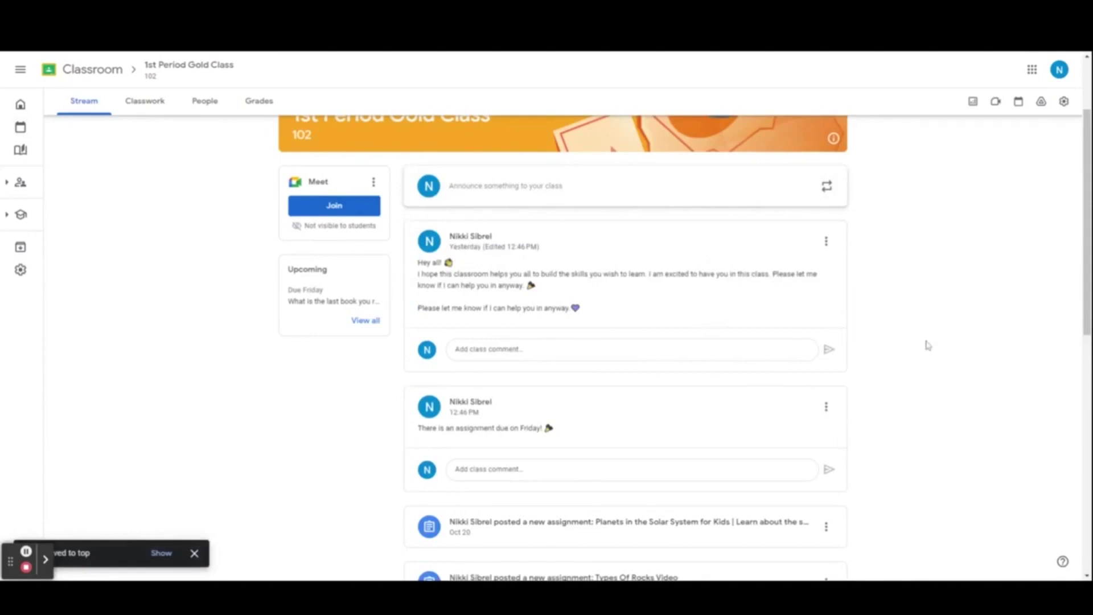
scroll(933, 353, up, 2)
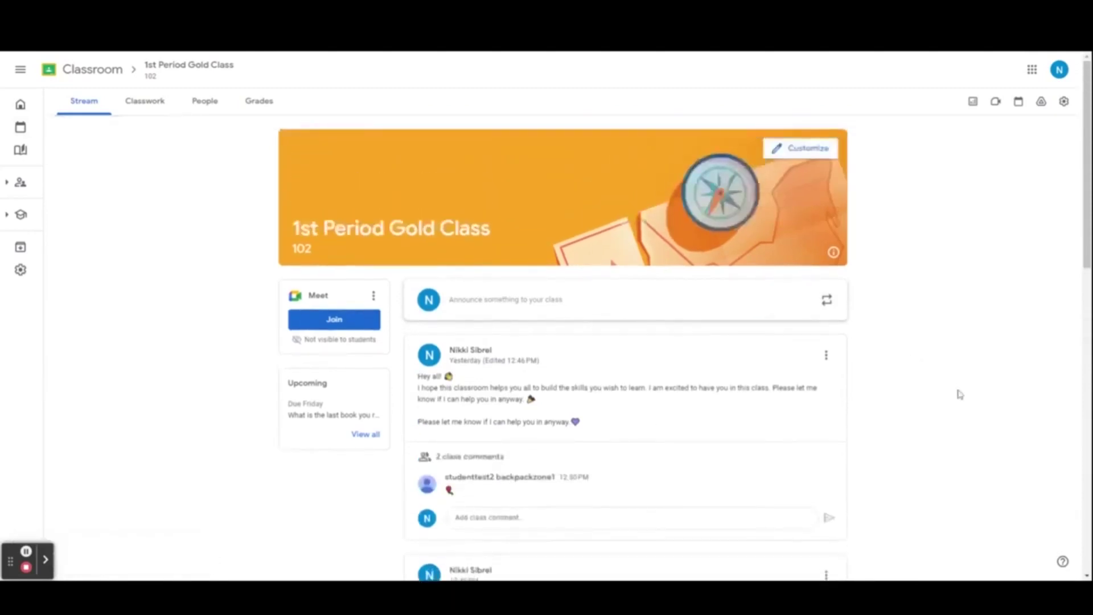
click(826, 300)
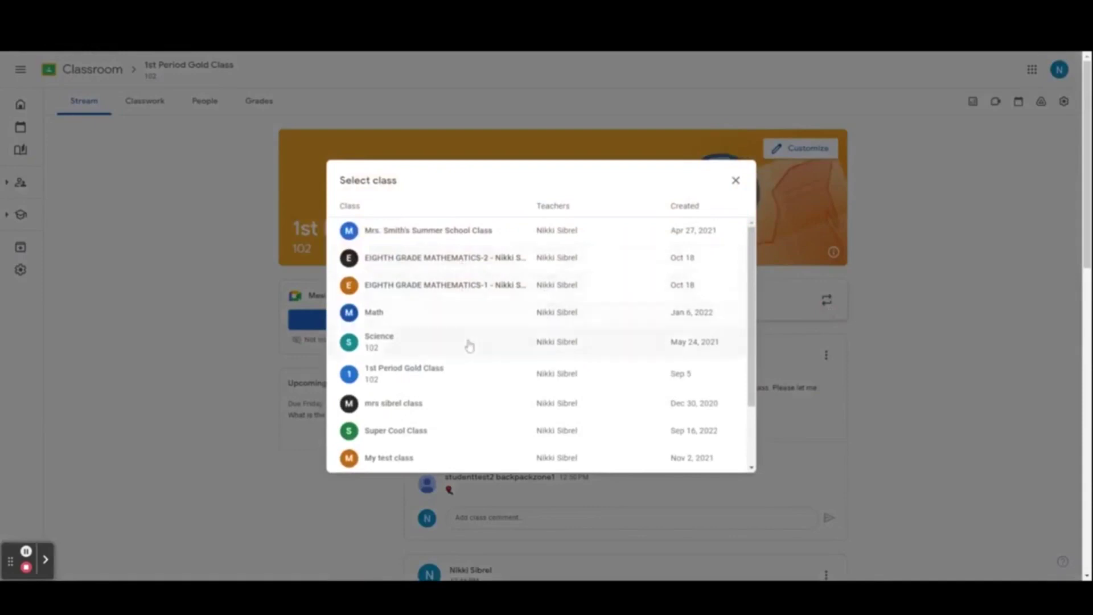
scroll(469, 340, down, 2)
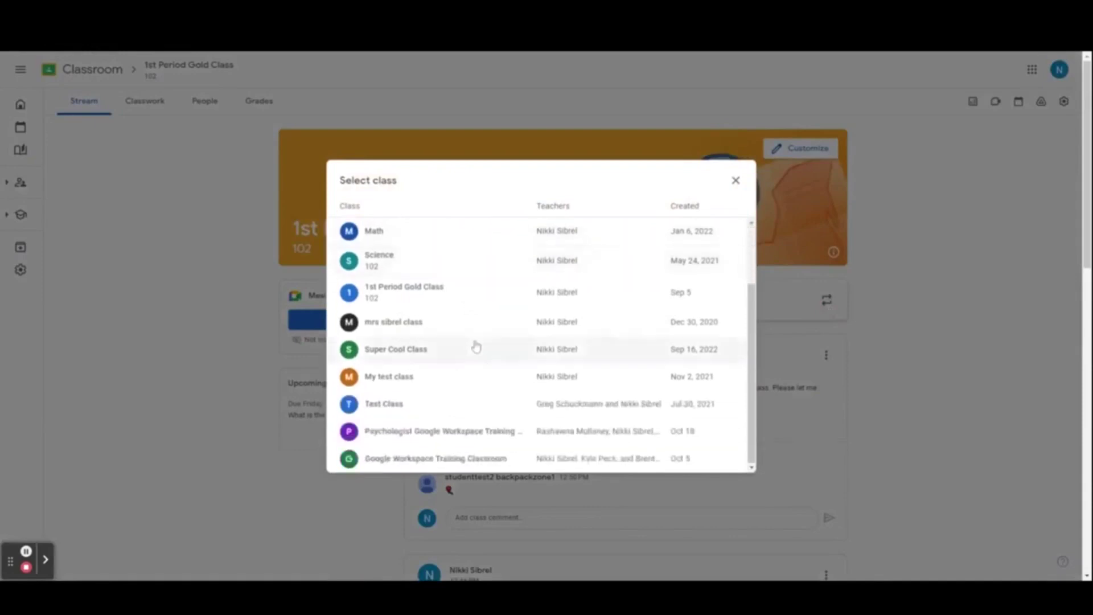
scroll(475, 346, up, 3)
click(918, 336)
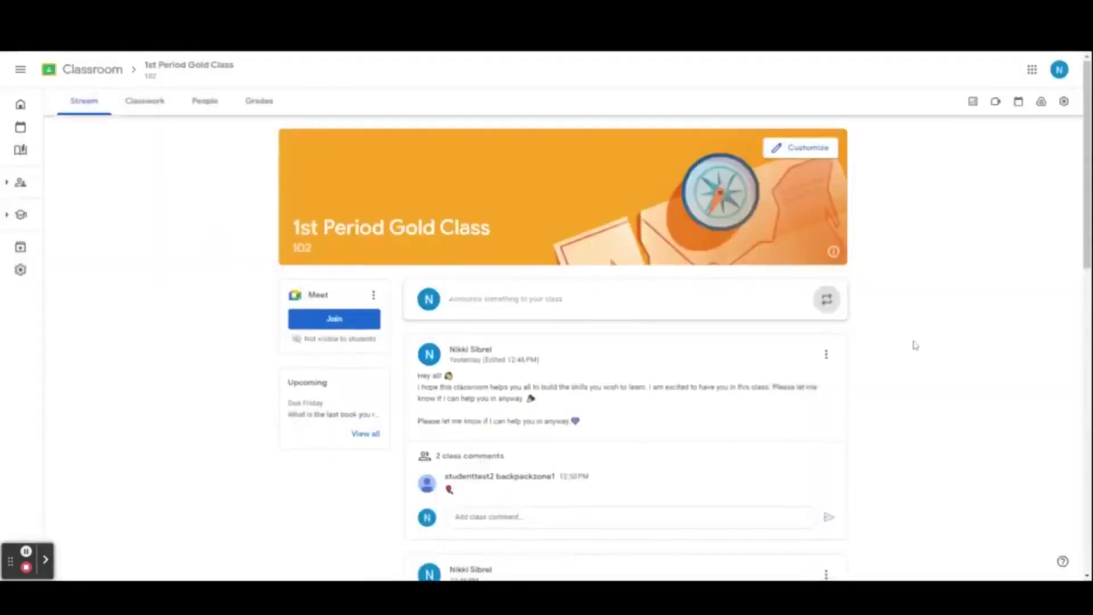
scroll(915, 345, down, 1)
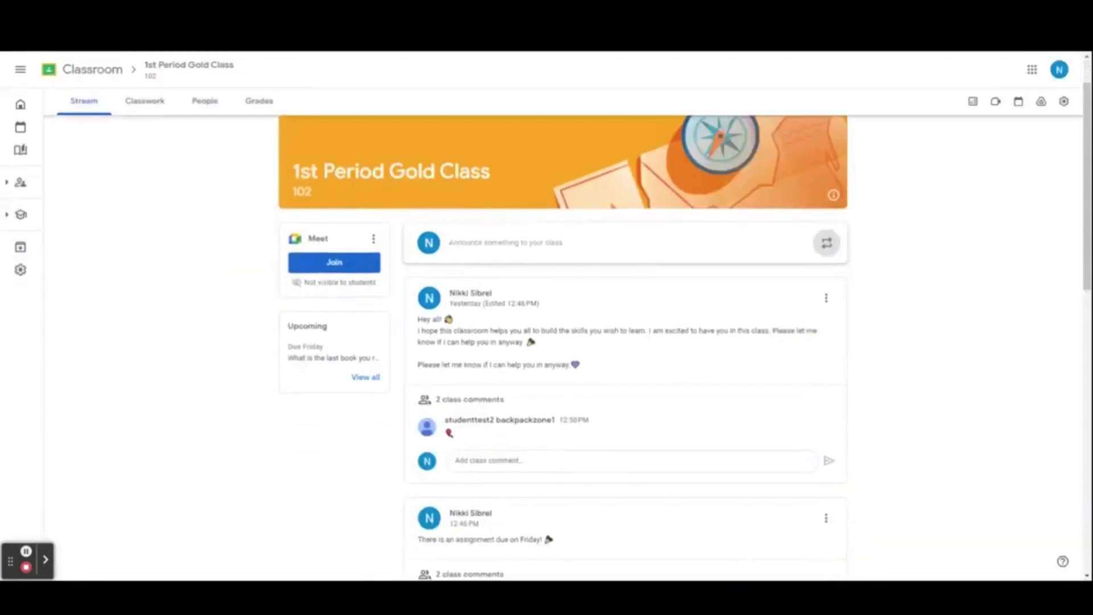
Mute the student who commented 'I need help!' on the class stream
scroll(914, 345, down, 1)
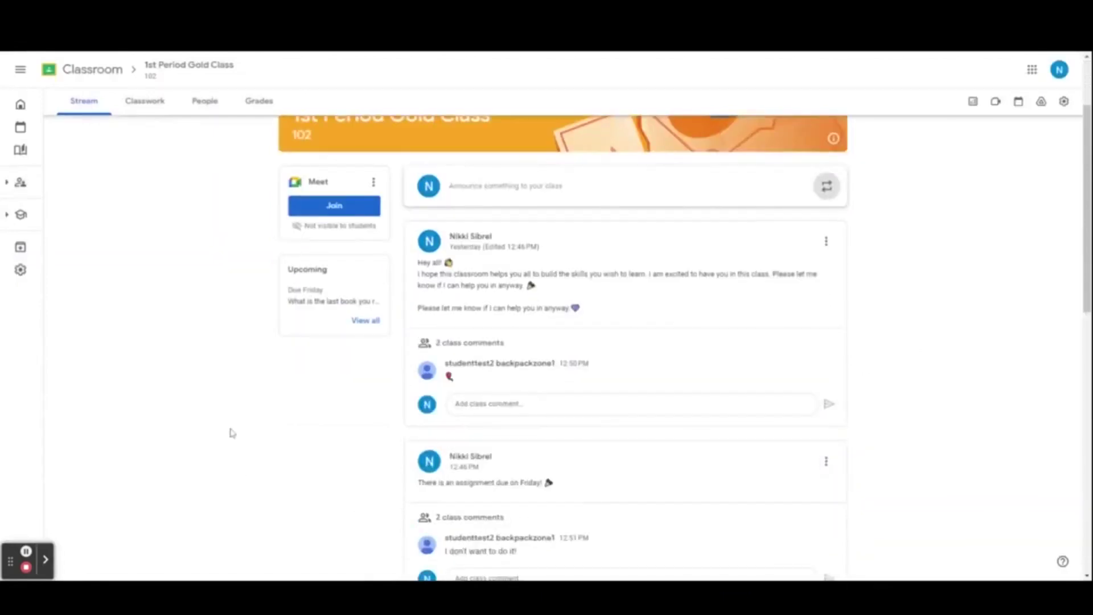
scroll(225, 434, down, 2)
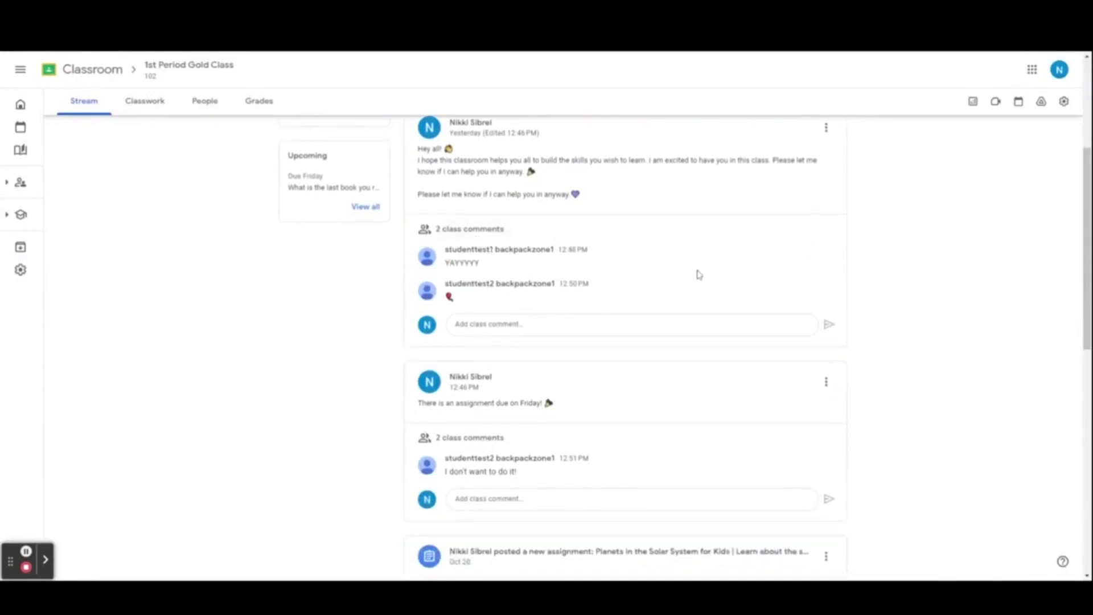
scroll(626, 400, down, 1)
mouse_move(707, 409)
click(828, 405)
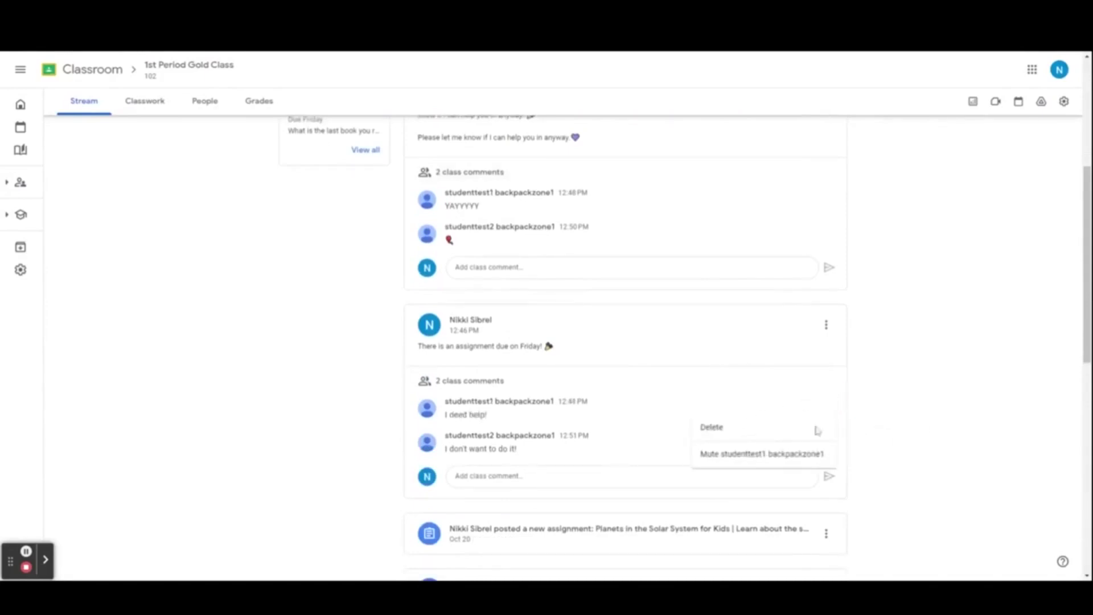
click(781, 462)
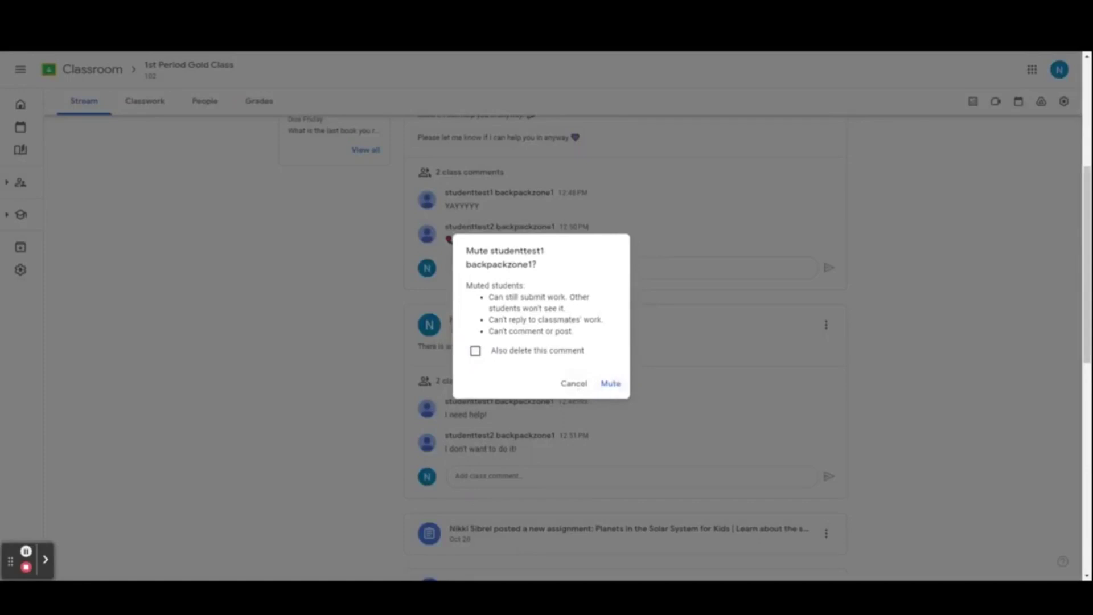
click(611, 383)
scroll(867, 383, up, 5)
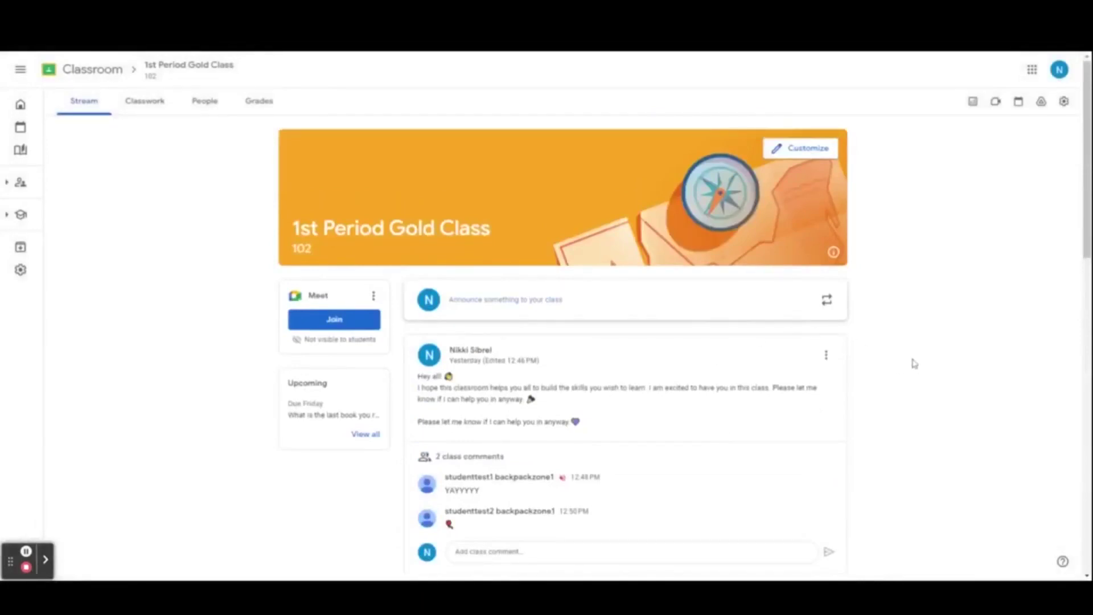
scroll(911, 359, down, 1)
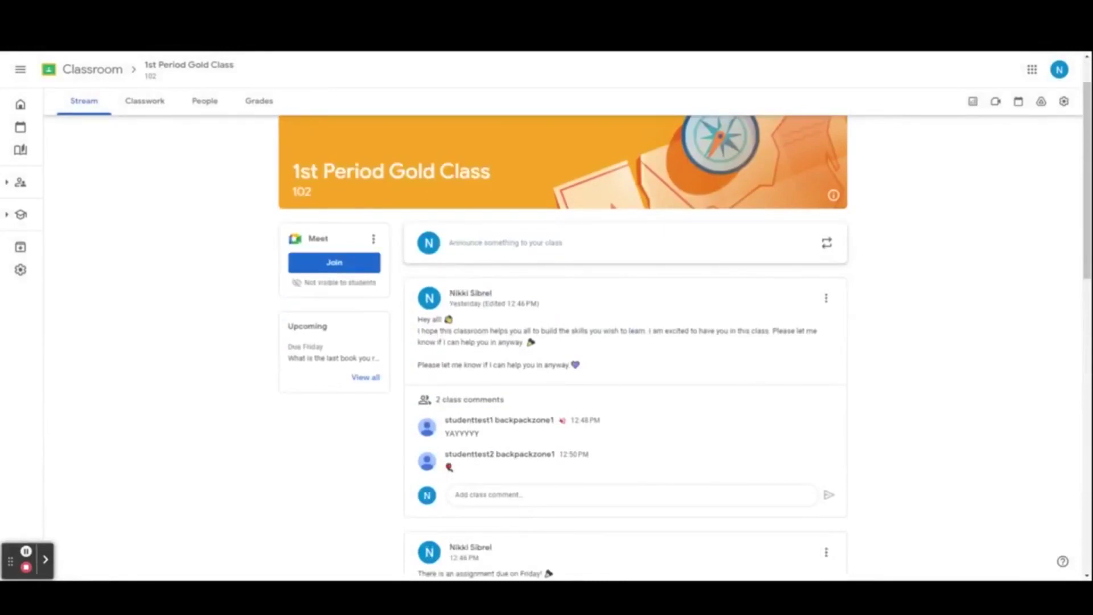
Unmute the muted student from the class People roster
scroll(906, 352, up, 1)
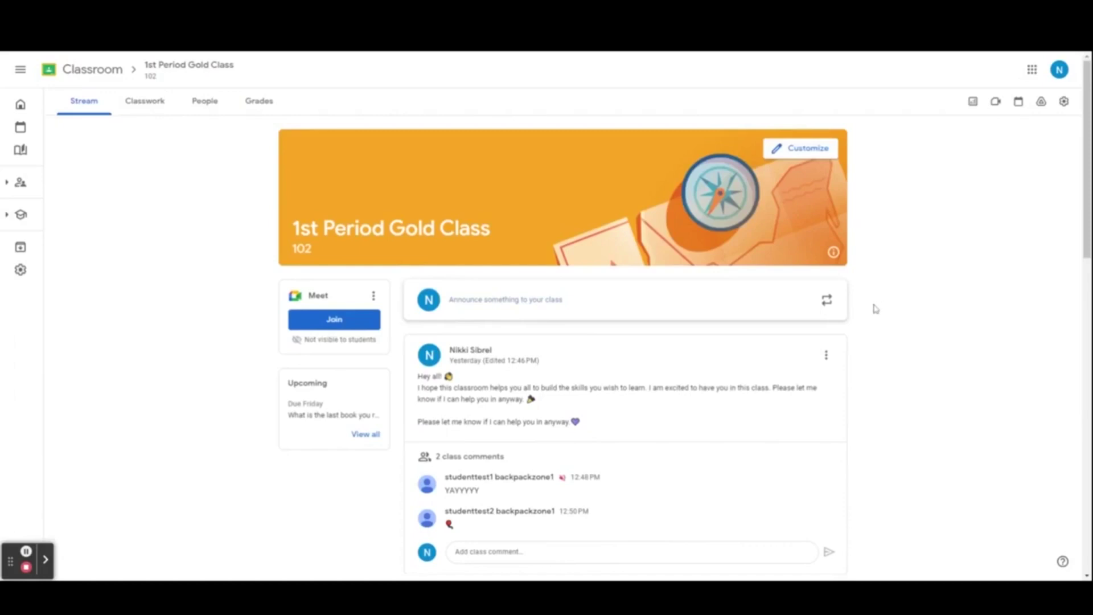
click(190, 111)
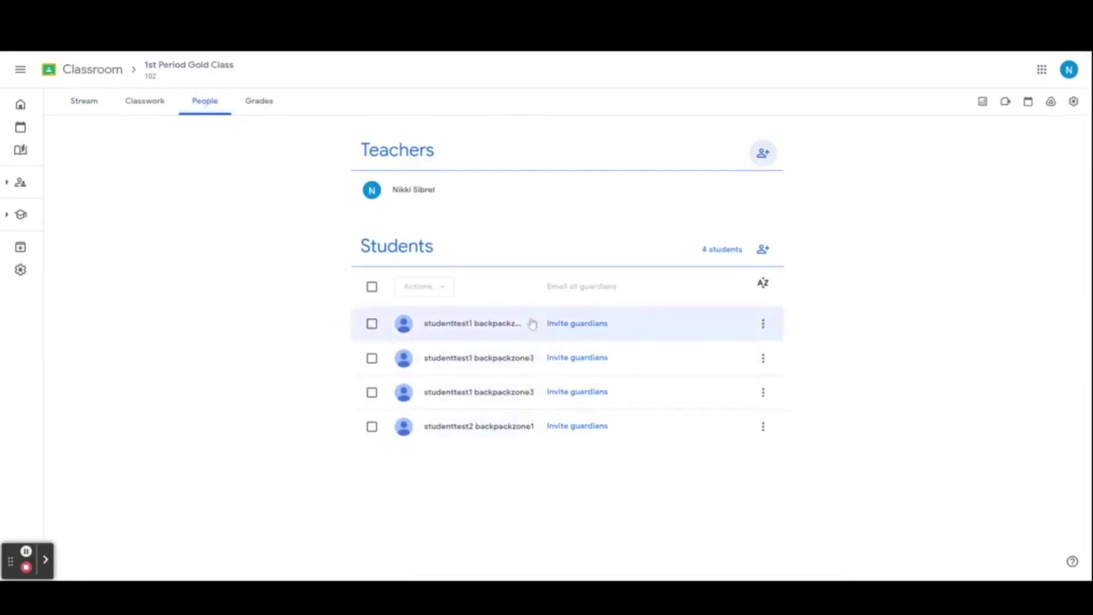
click(762, 326)
click(649, 387)
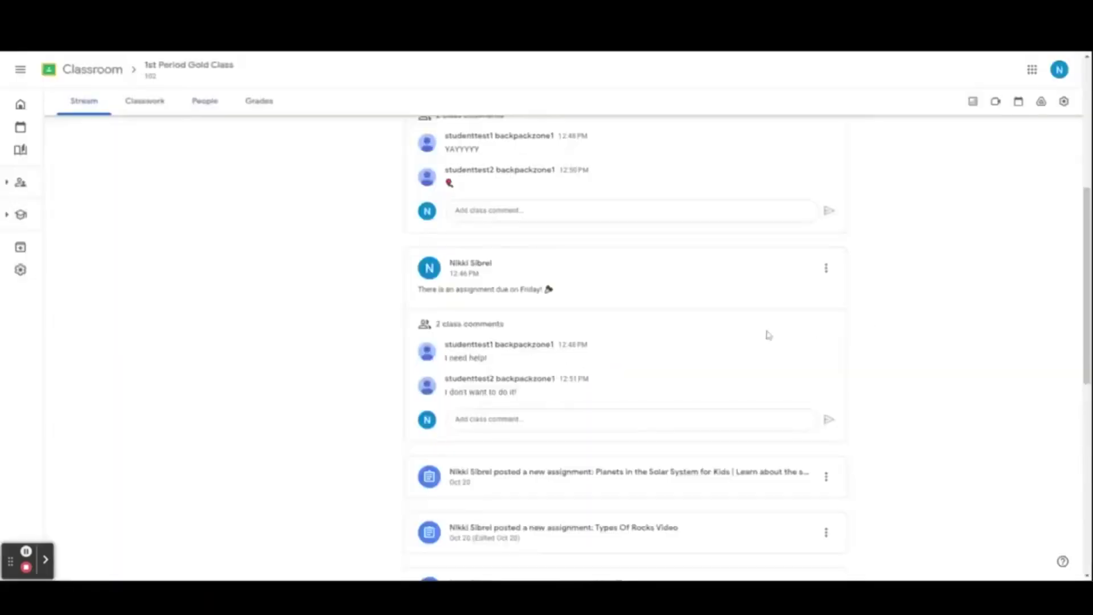
Confirm the student can be muted again, then start inviting a co-teacher
click(826, 347)
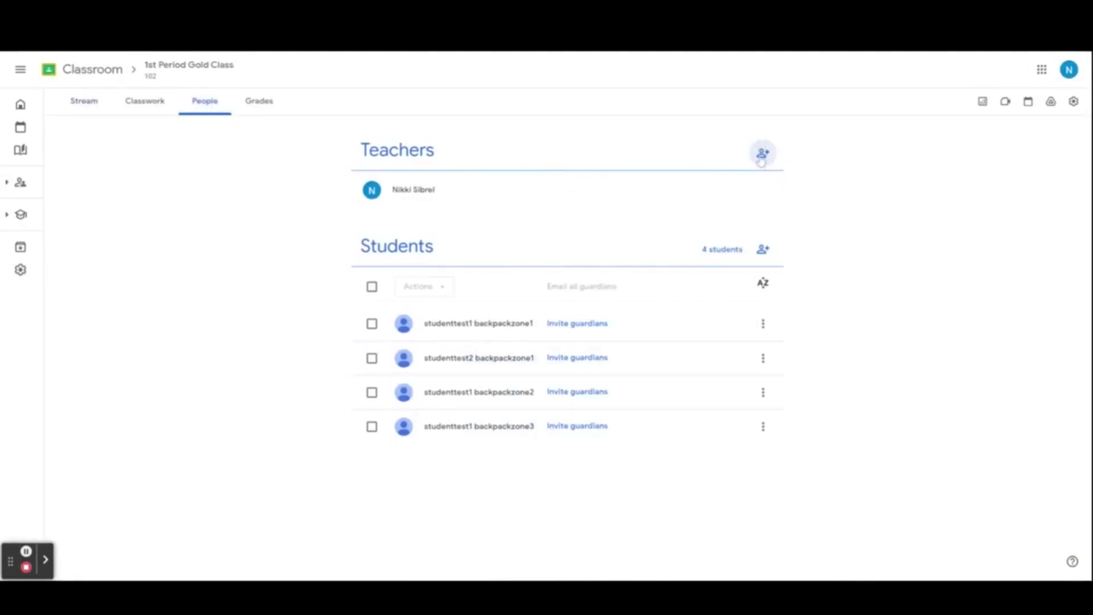
click(761, 155)
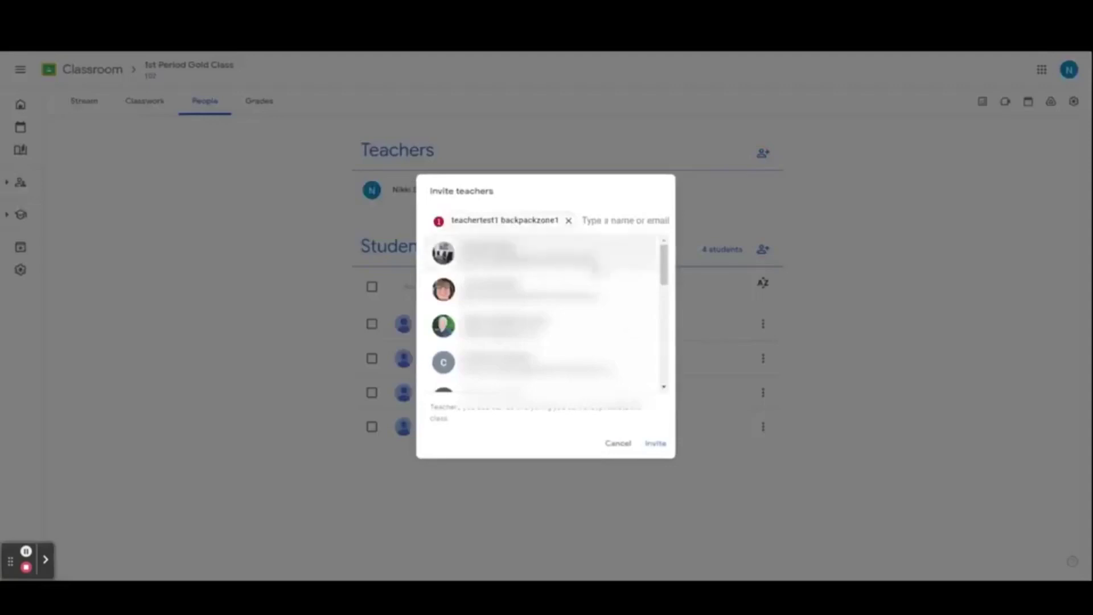
Send the co-teacher invitation
click(654, 443)
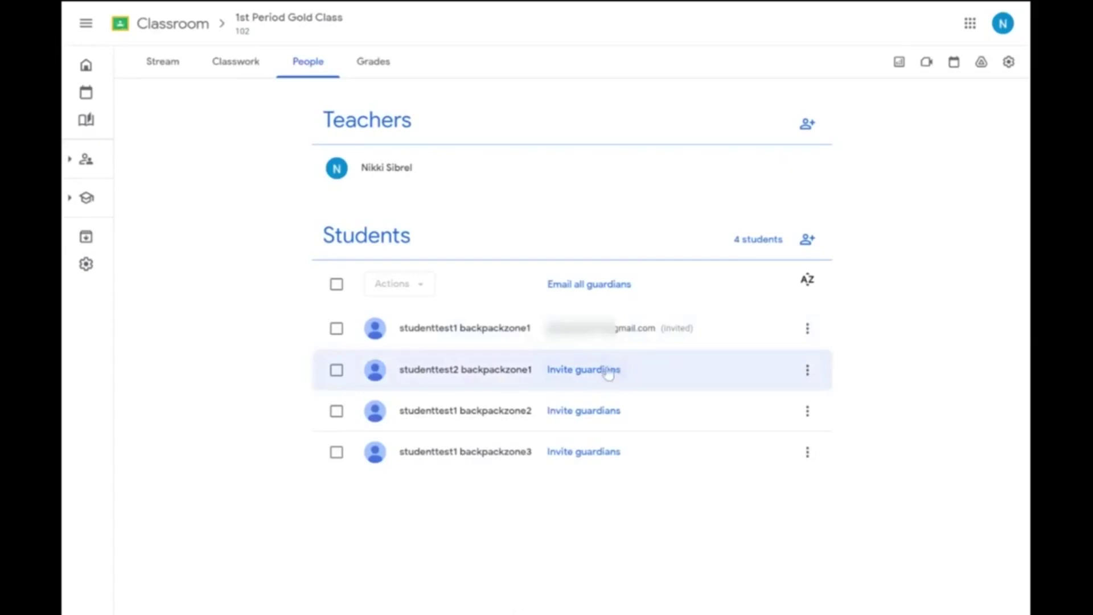
Invite a guardian for the second student by entering the guardian's email address
click(608, 369)
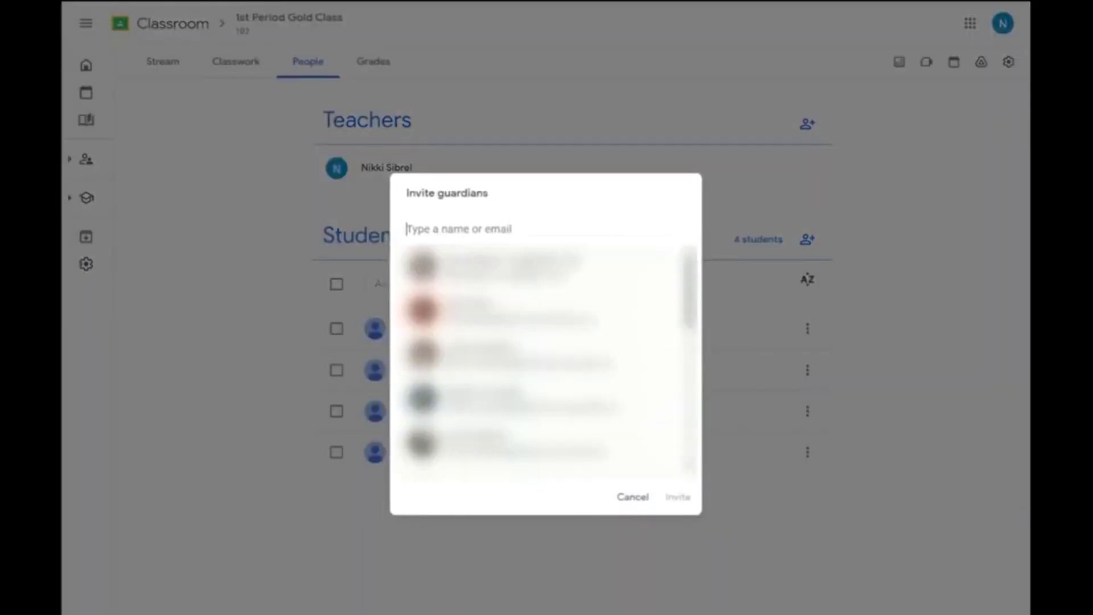
text(dian)
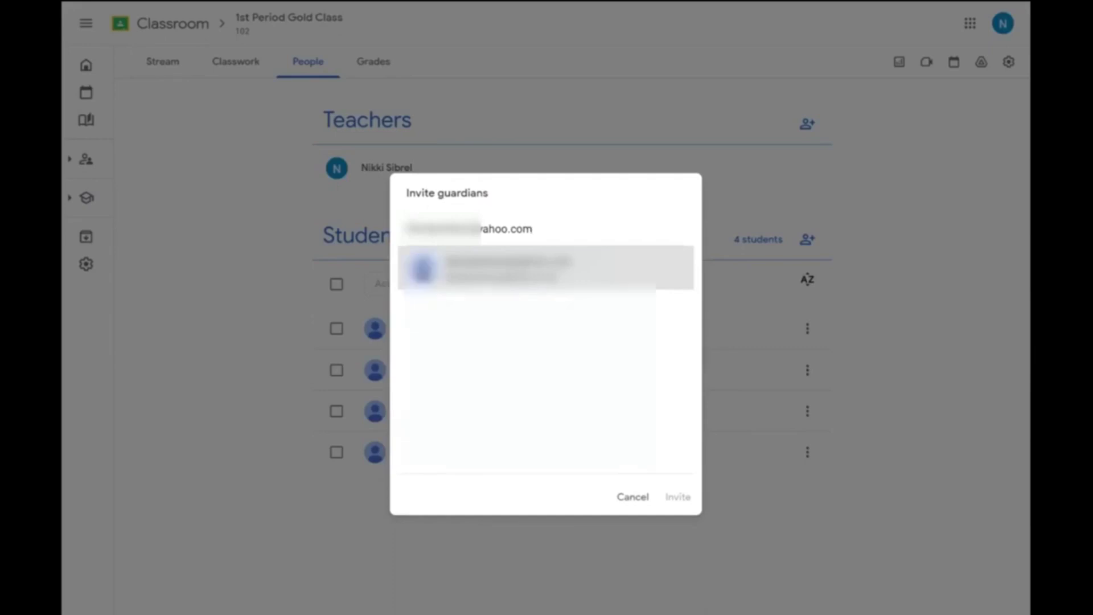
key(Return)
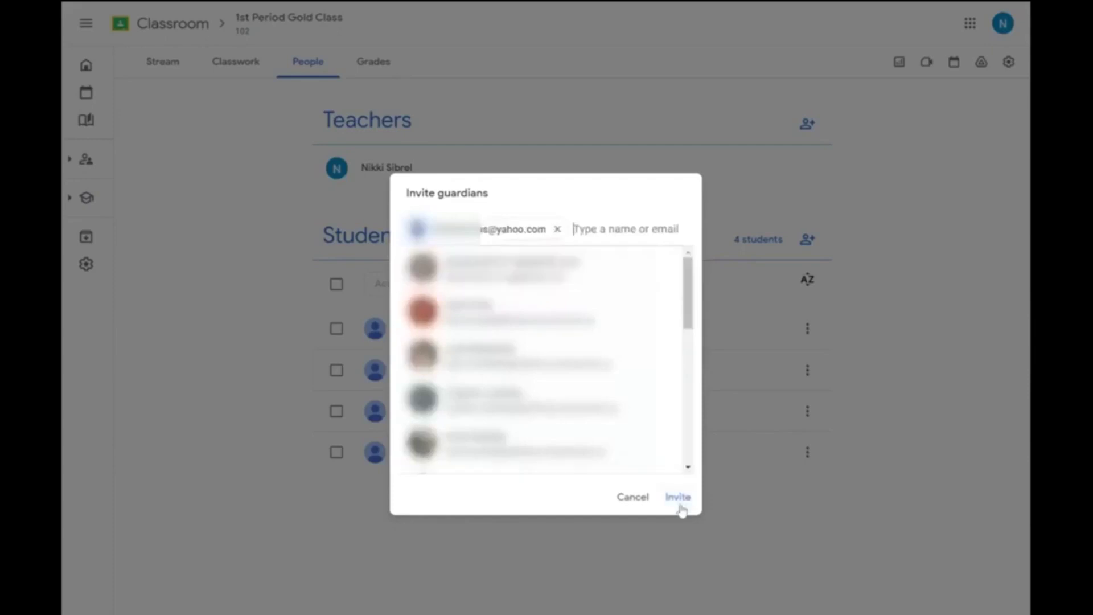
click(682, 501)
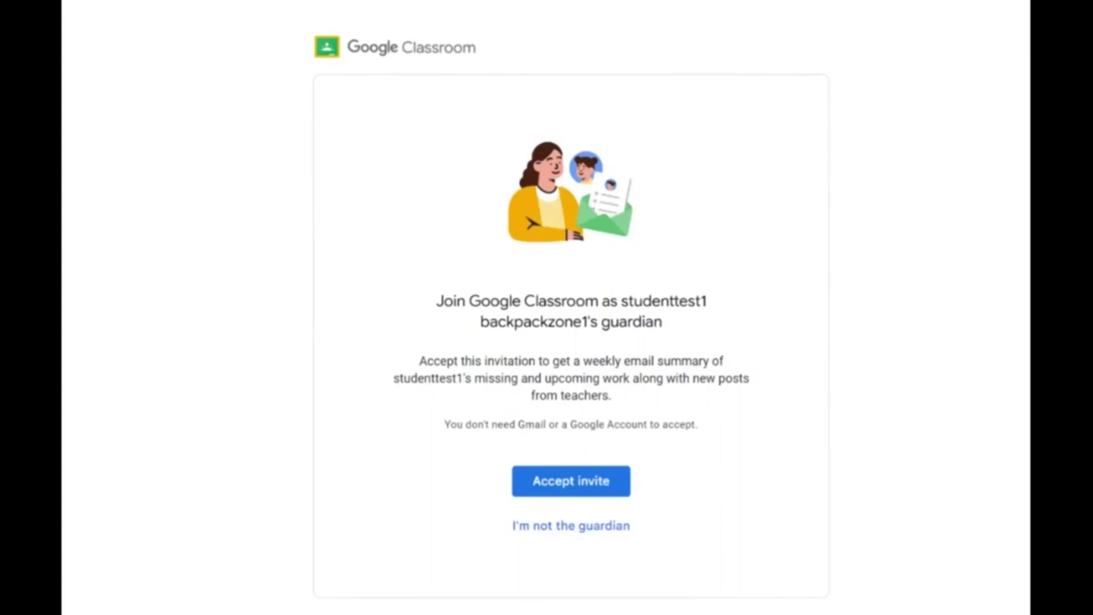
Accept the guardian invite with Weekly email summaries in the (GMT-05:00) Detroit time zone
click(594, 493)
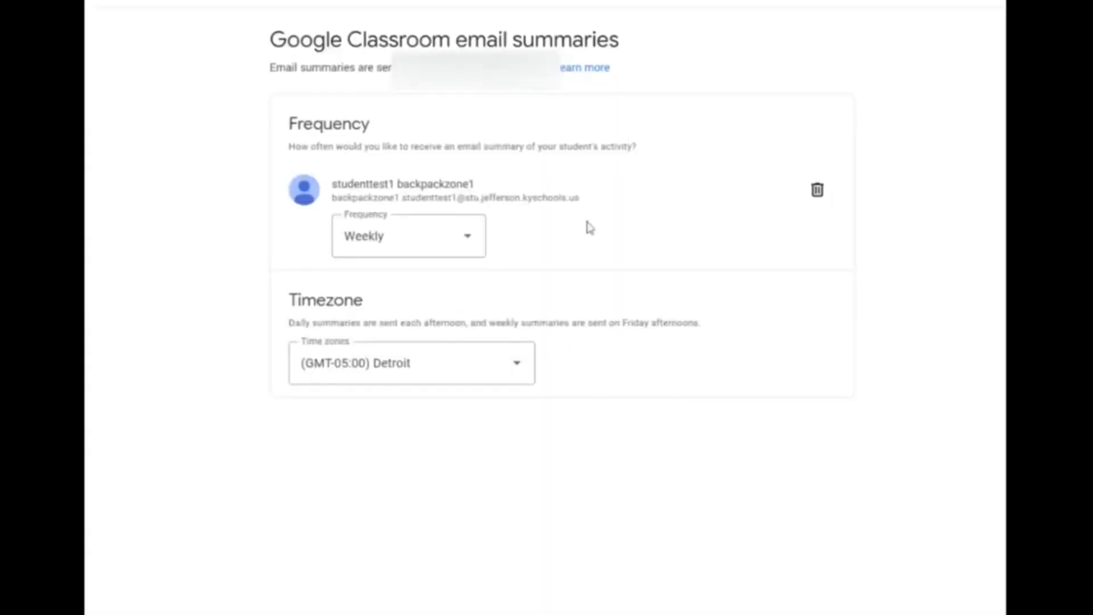
click(466, 236)
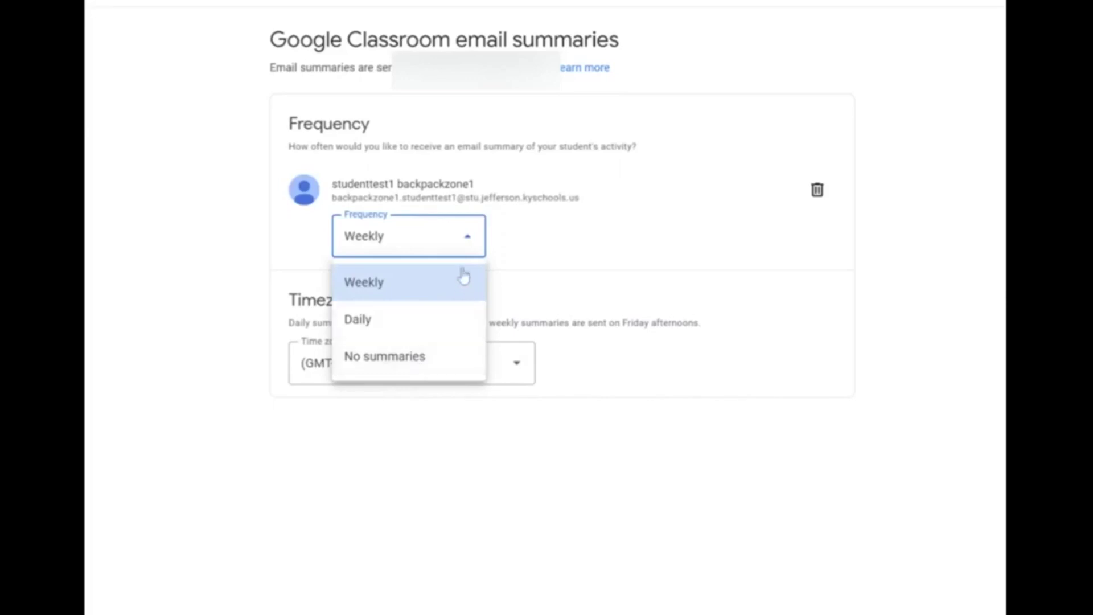
click(475, 231)
click(422, 242)
click(419, 298)
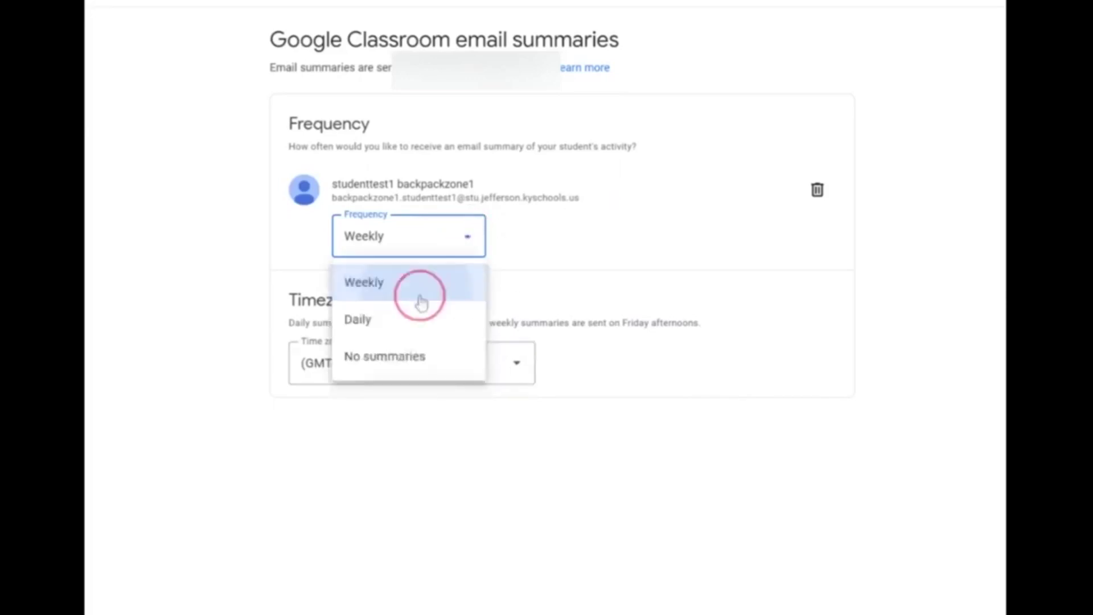
click(514, 364)
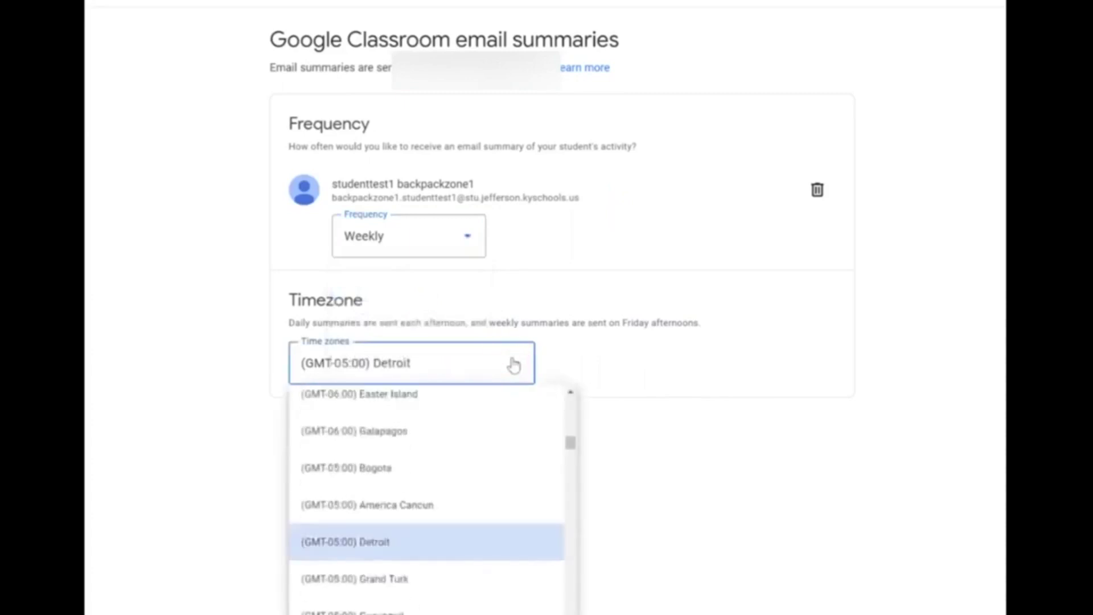
click(386, 555)
click(814, 373)
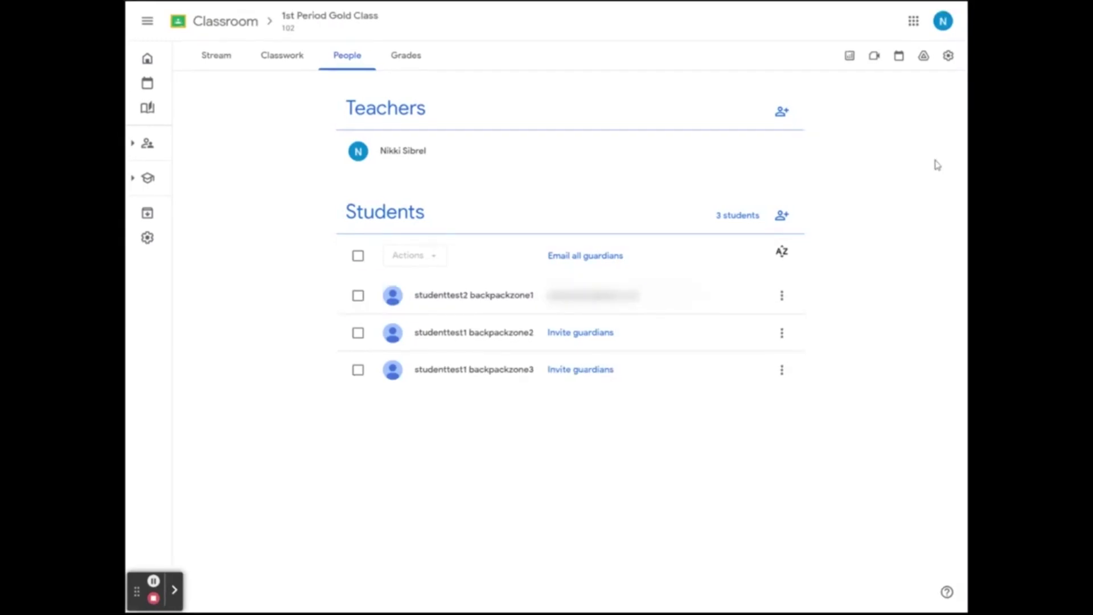
Enable guardian summaries for this class, save the class settings, and view Classwork
click(948, 56)
scroll(512, 353, down, 6)
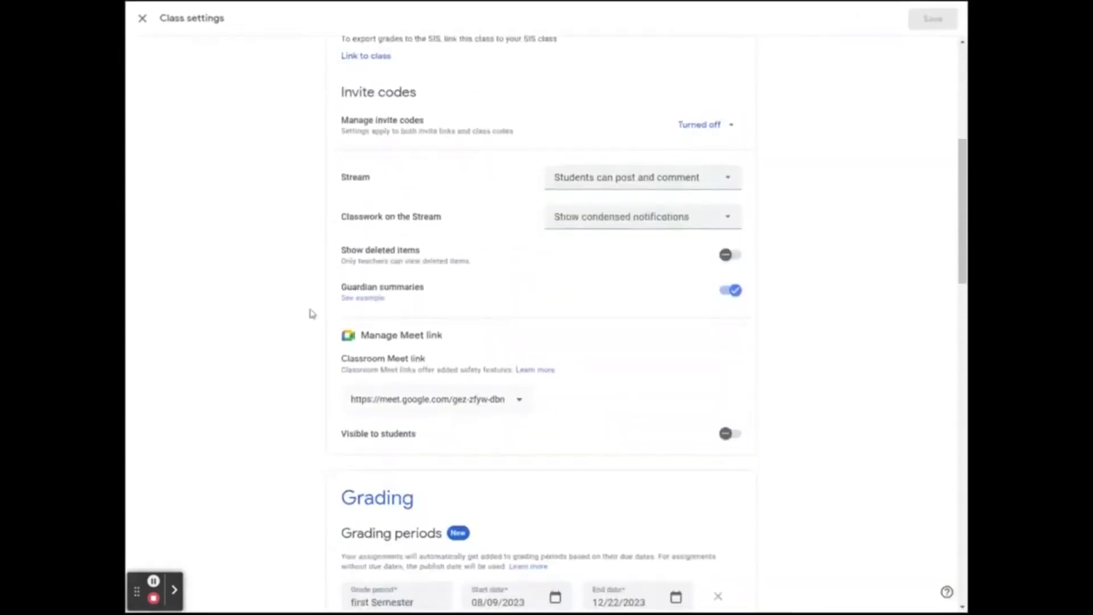
click(734, 293)
click(735, 291)
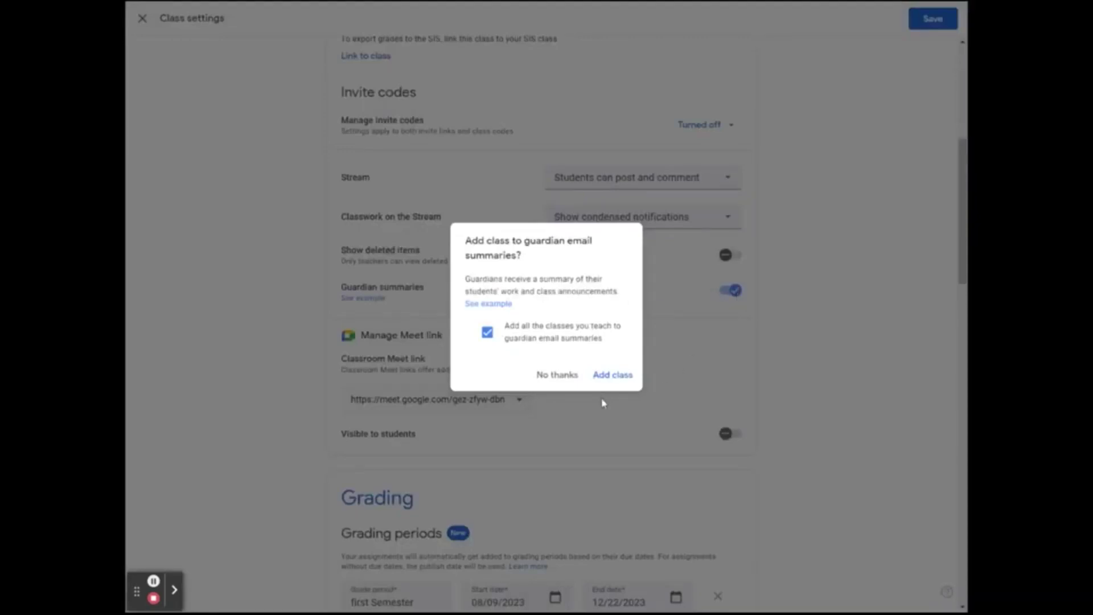
click(613, 376)
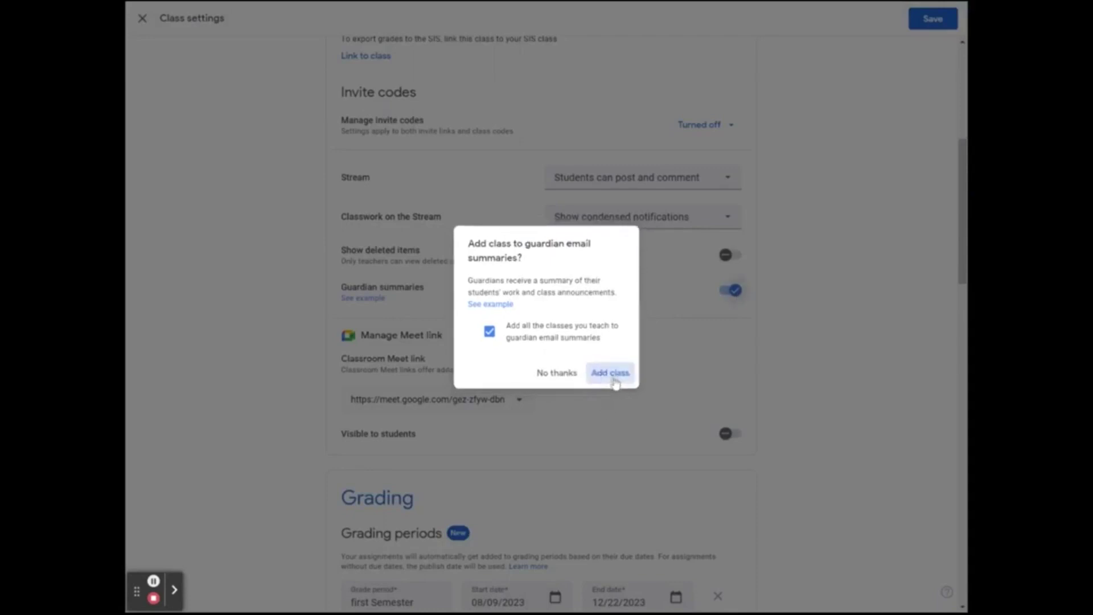
click(934, 19)
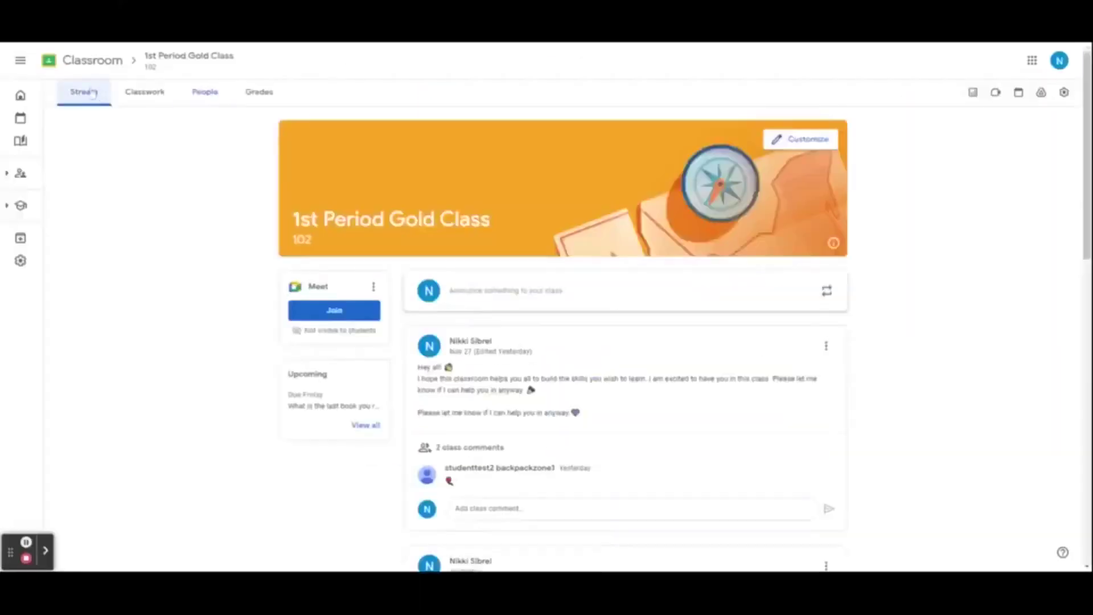
click(144, 97)
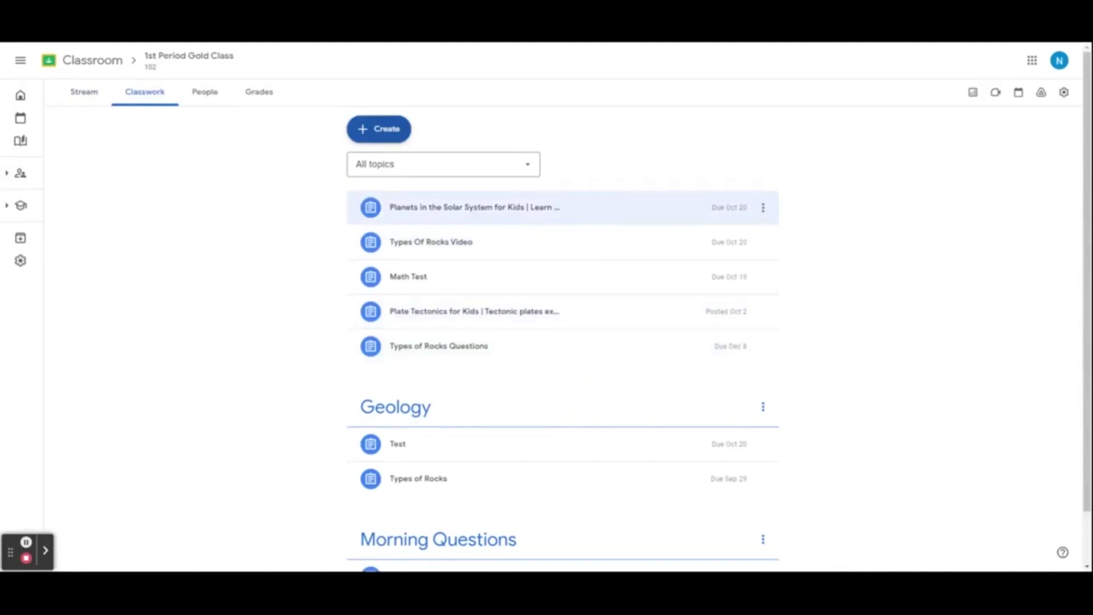
Expand the Types Of Rocks Video assignment to see its counts and attached video
scroll(478, 219, down, 1)
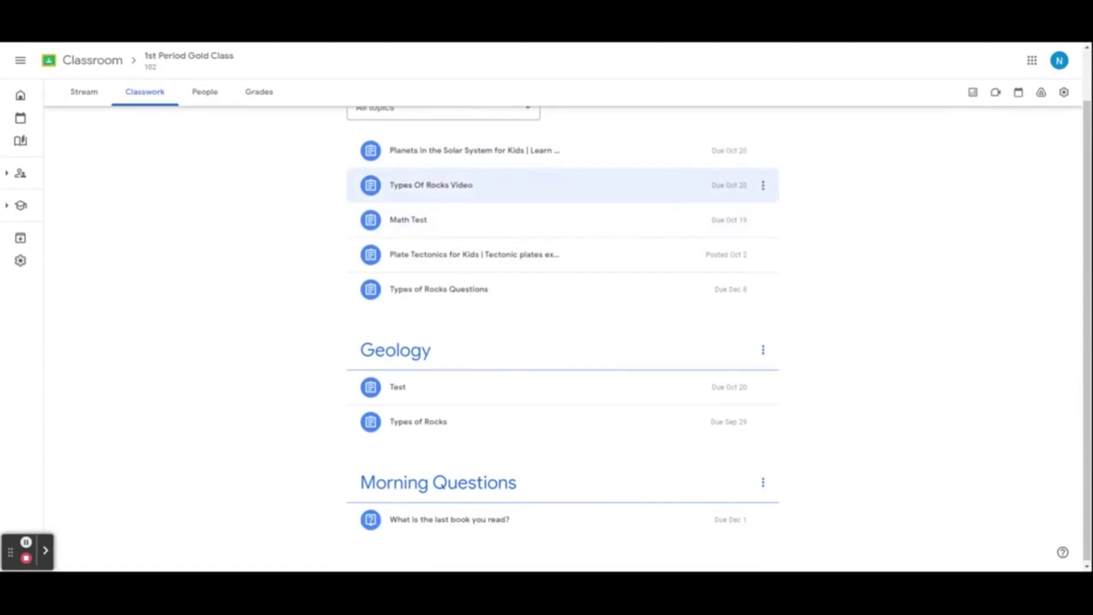
click(429, 188)
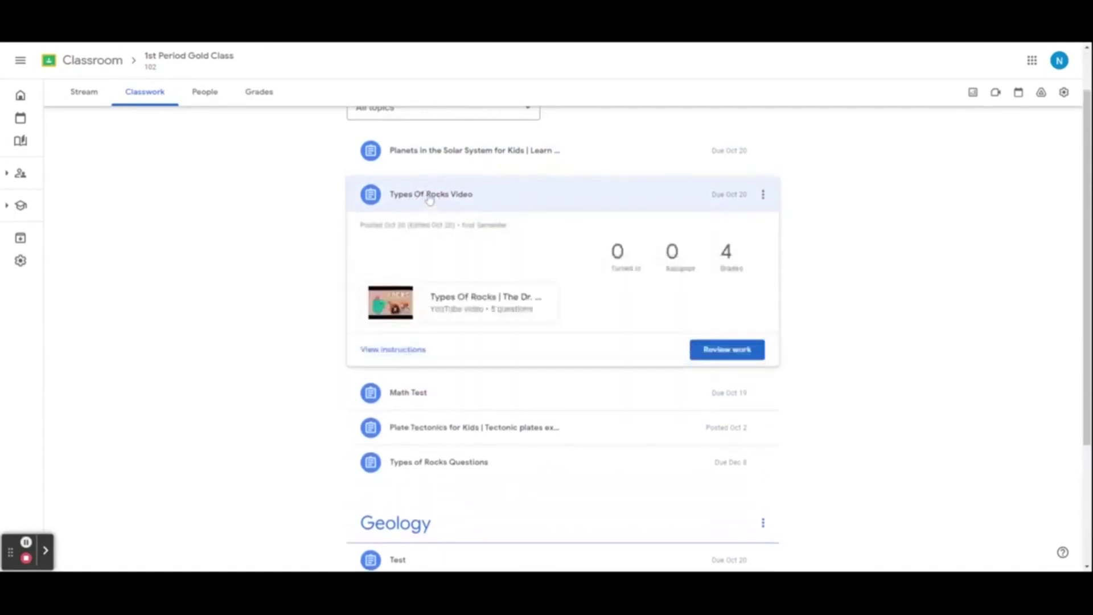
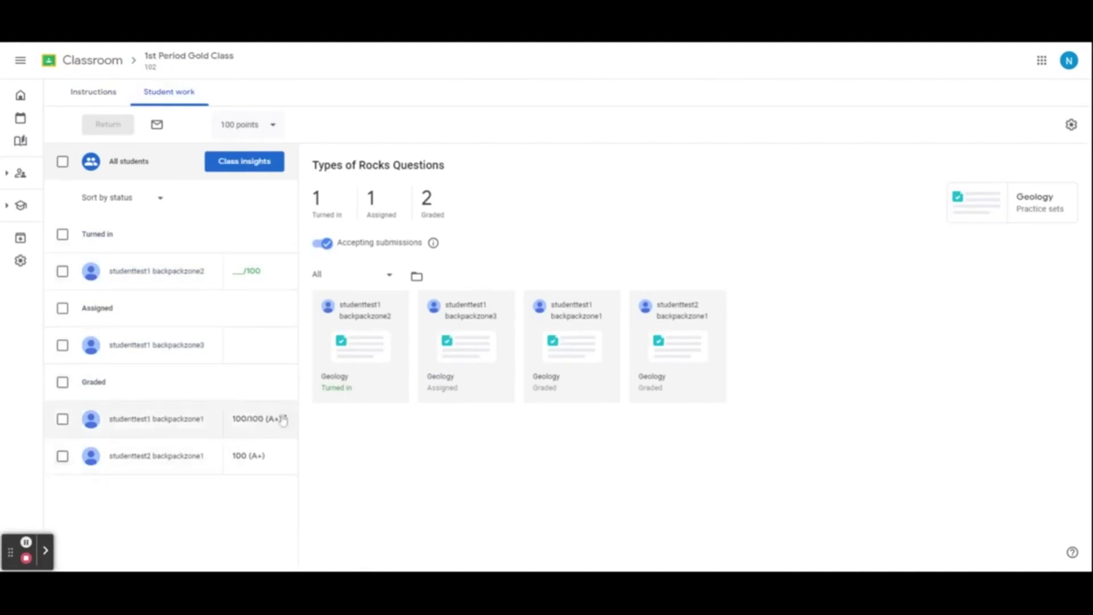
In Class insights, review Problem 1 answers and open the first student's turned-in Geology submission
click(245, 161)
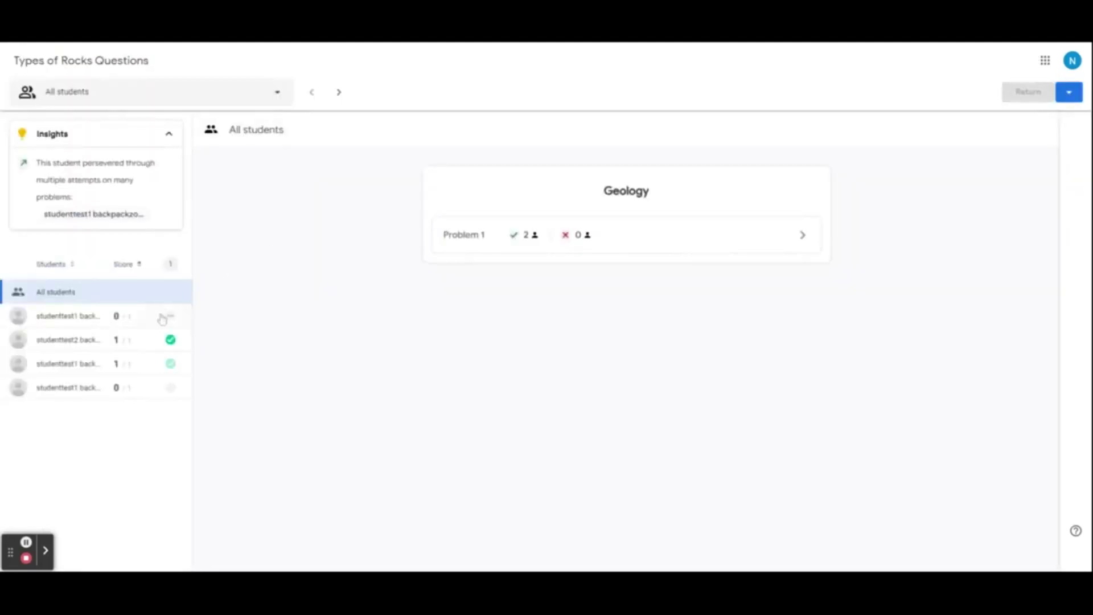
click(638, 242)
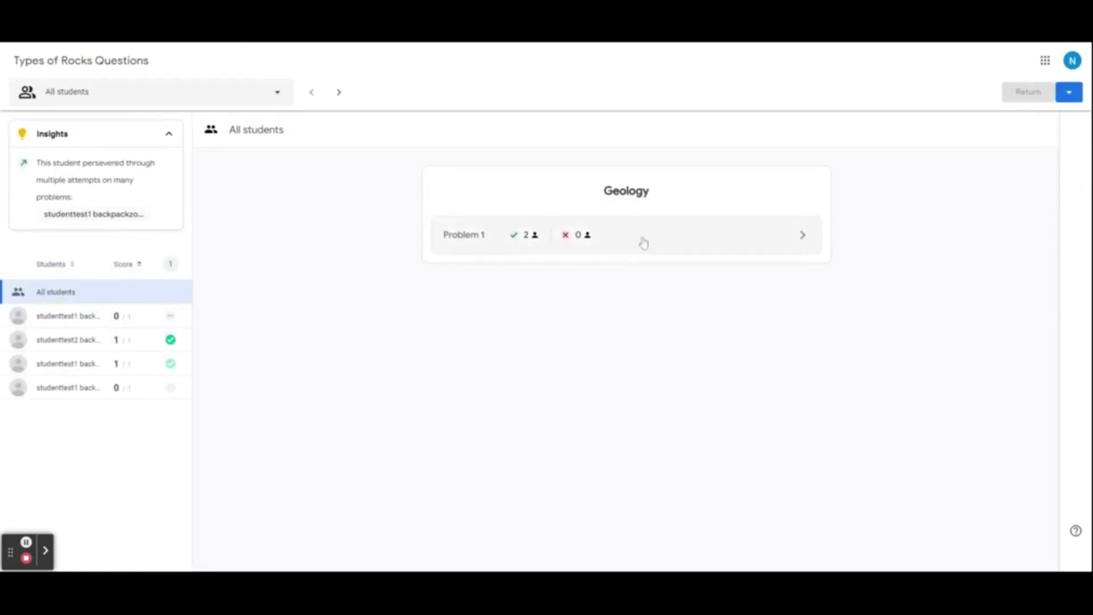
scroll(727, 305, down, 1)
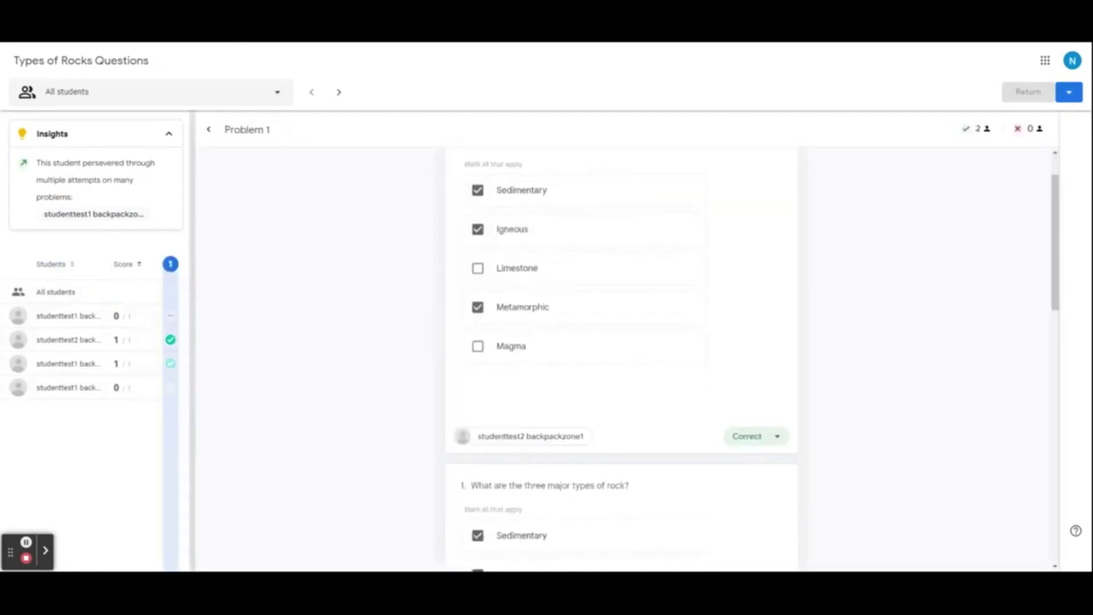
drag(192, 267, 212, 268)
scroll(646, 263, down, 3)
scroll(273, 271, down, 5)
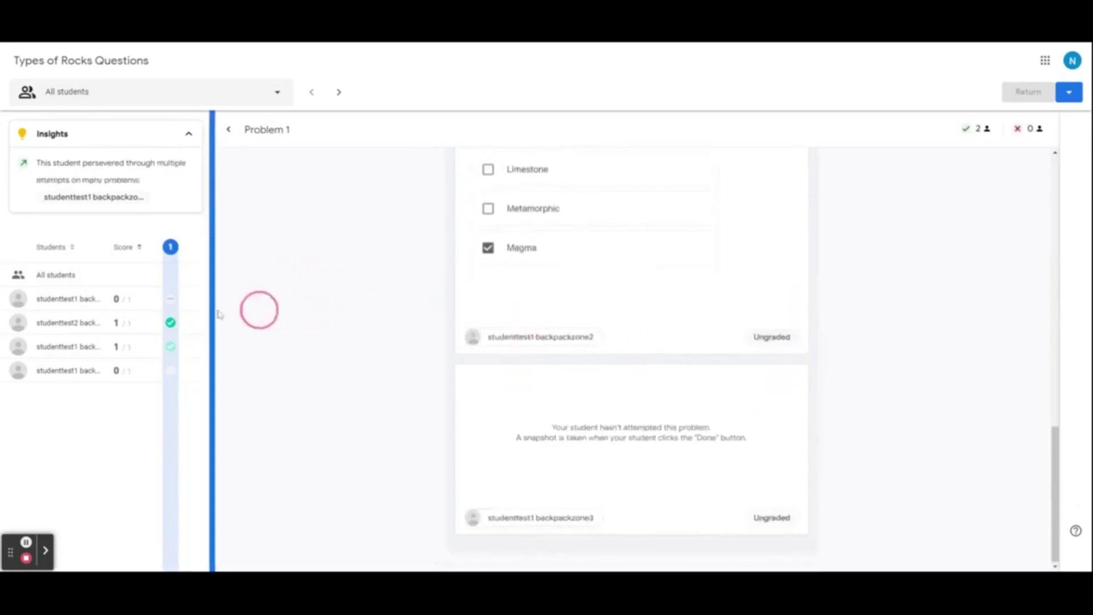
click(72, 301)
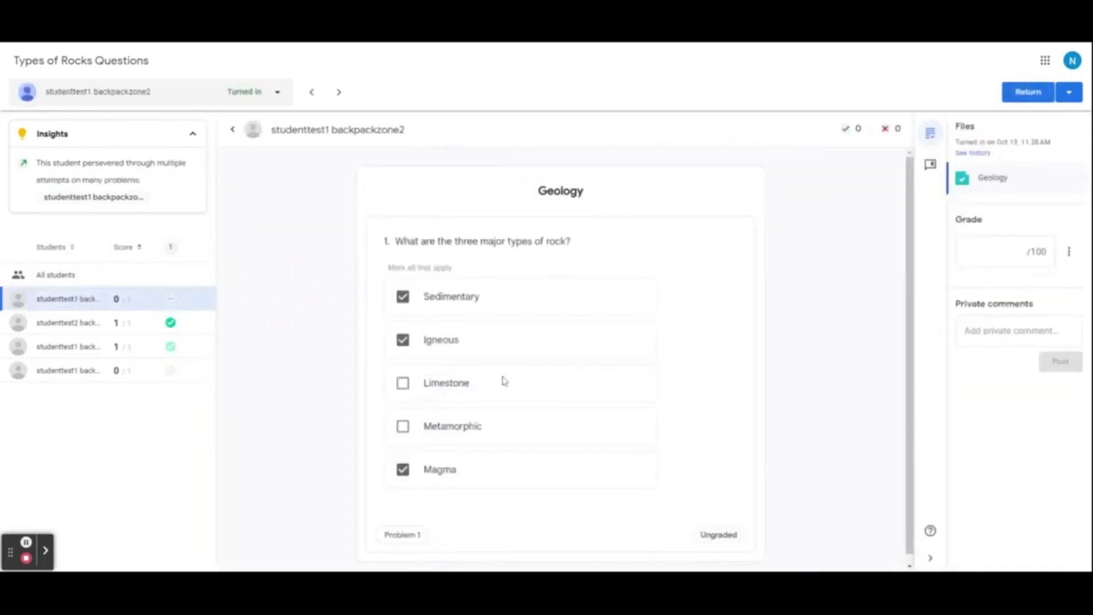
Look through the other students' submissions, then go back to the ungraded turned-in one
click(173, 319)
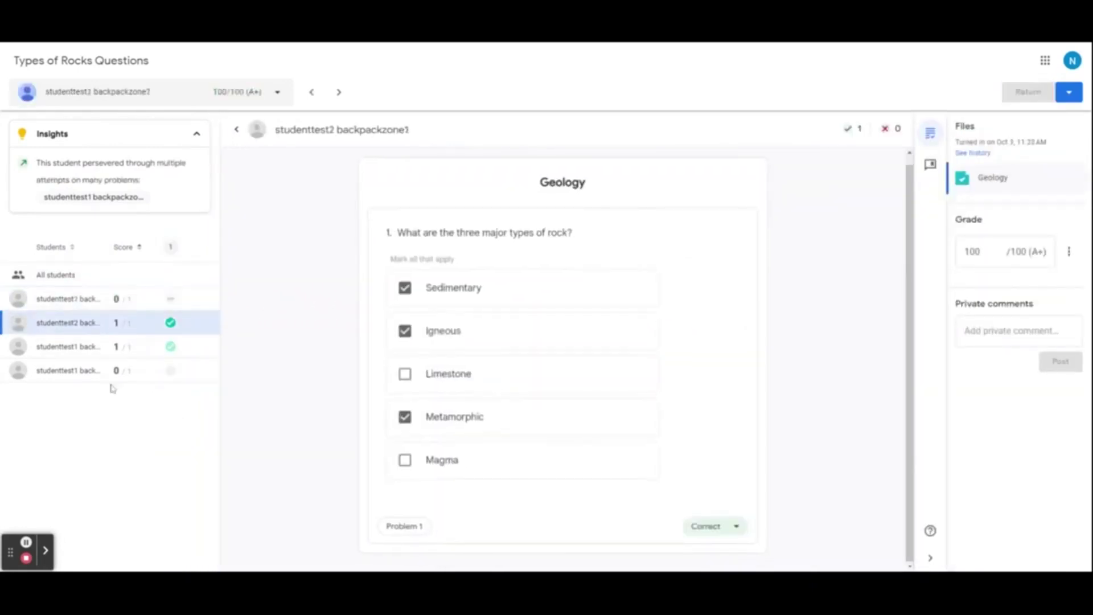
click(81, 349)
click(68, 371)
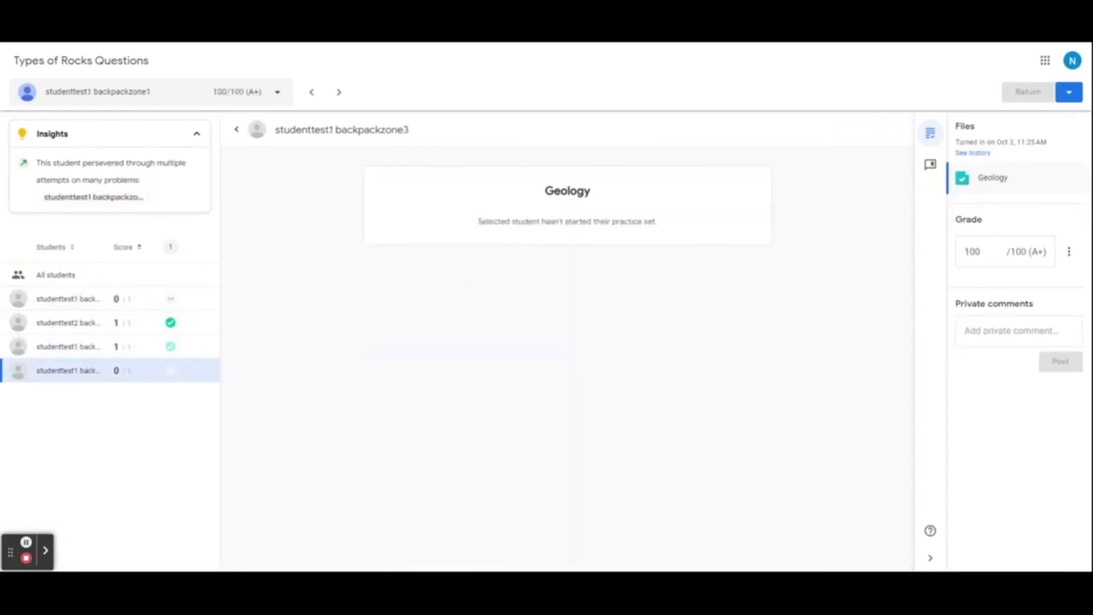
click(68, 302)
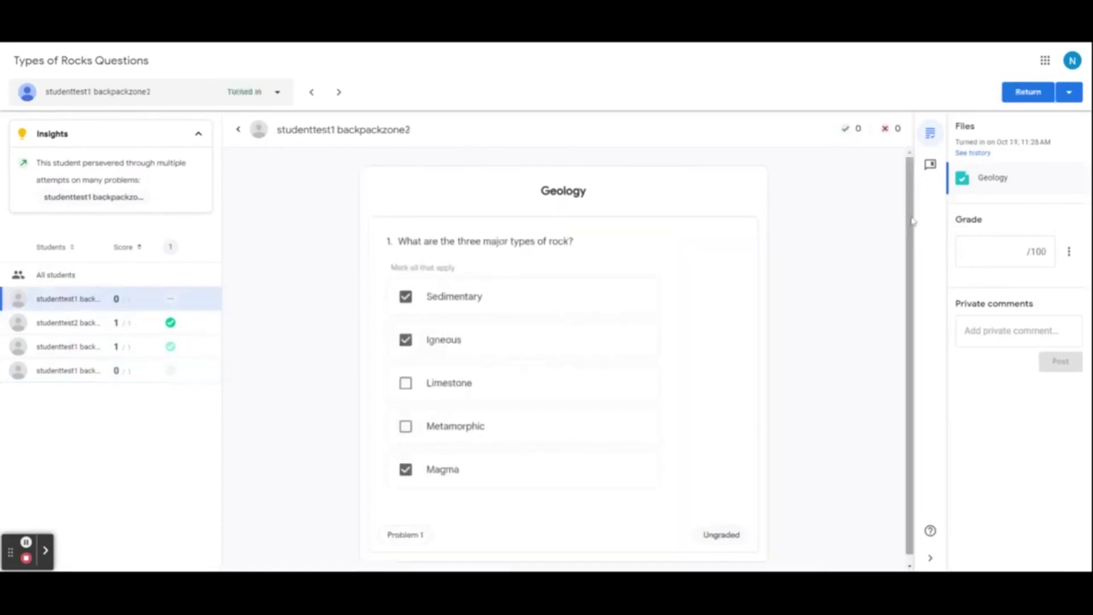
scroll(902, 256, down, 1)
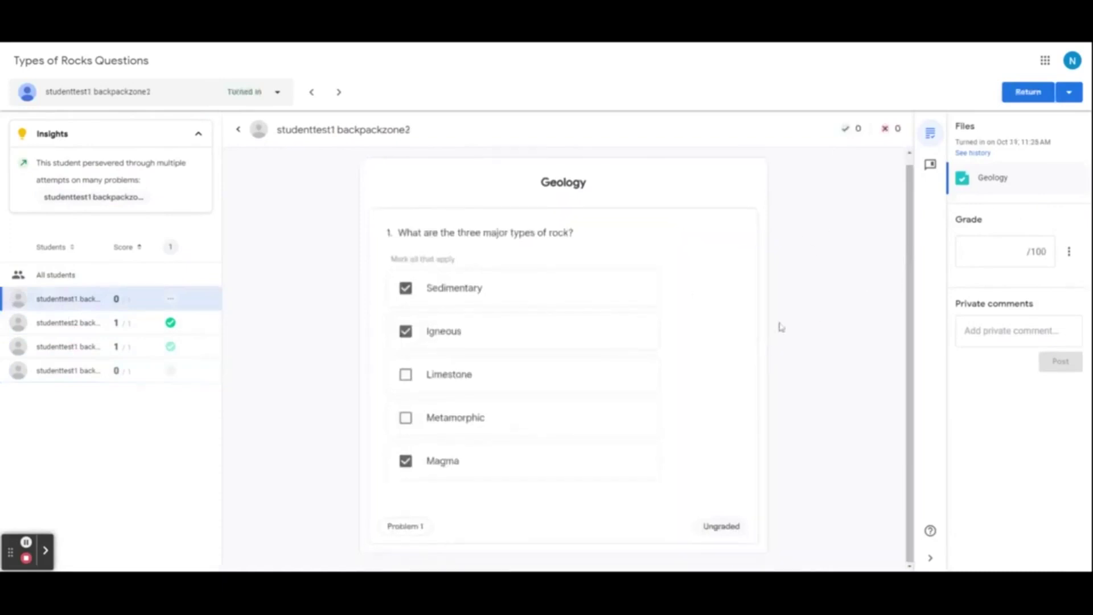
scroll(654, 489, up, 1)
scroll(640, 532, down, 1)
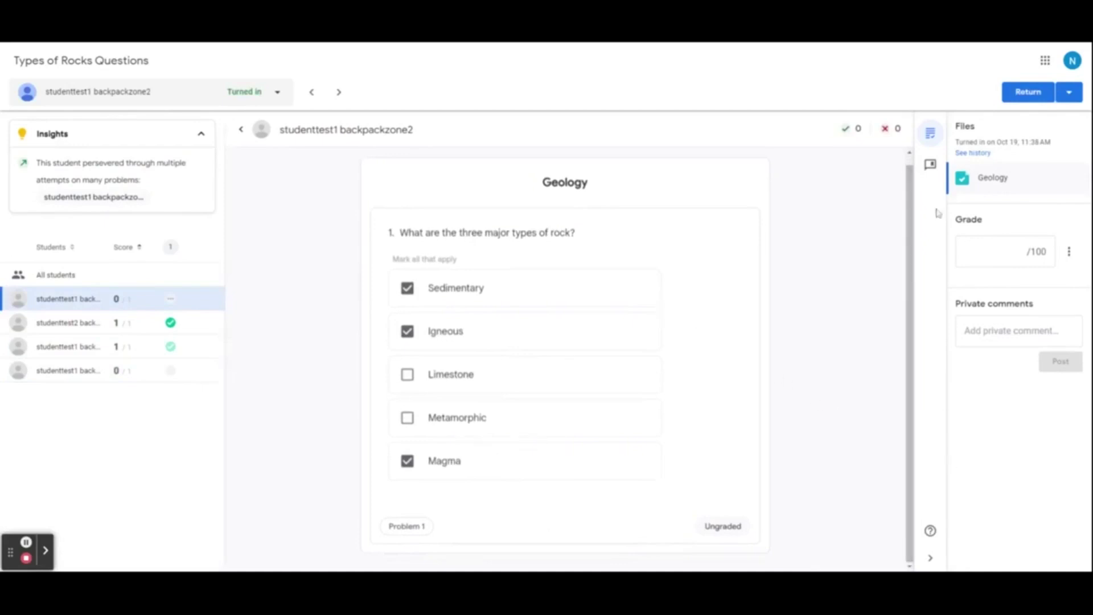
Grade the submission 79/100 (C+) and return it to the student
click(990, 251)
click(984, 452)
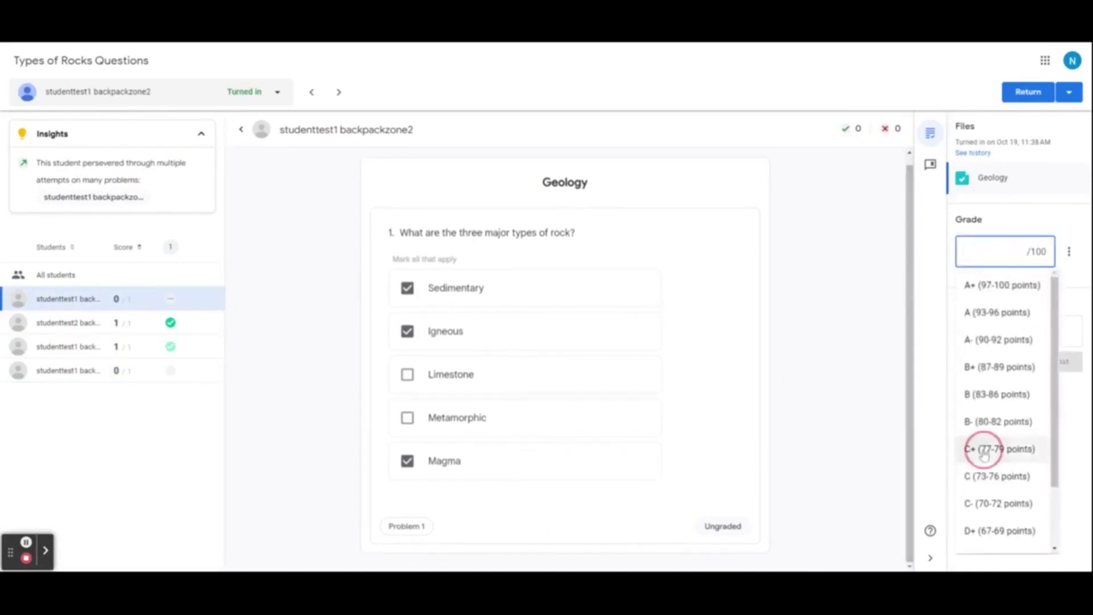
click(989, 287)
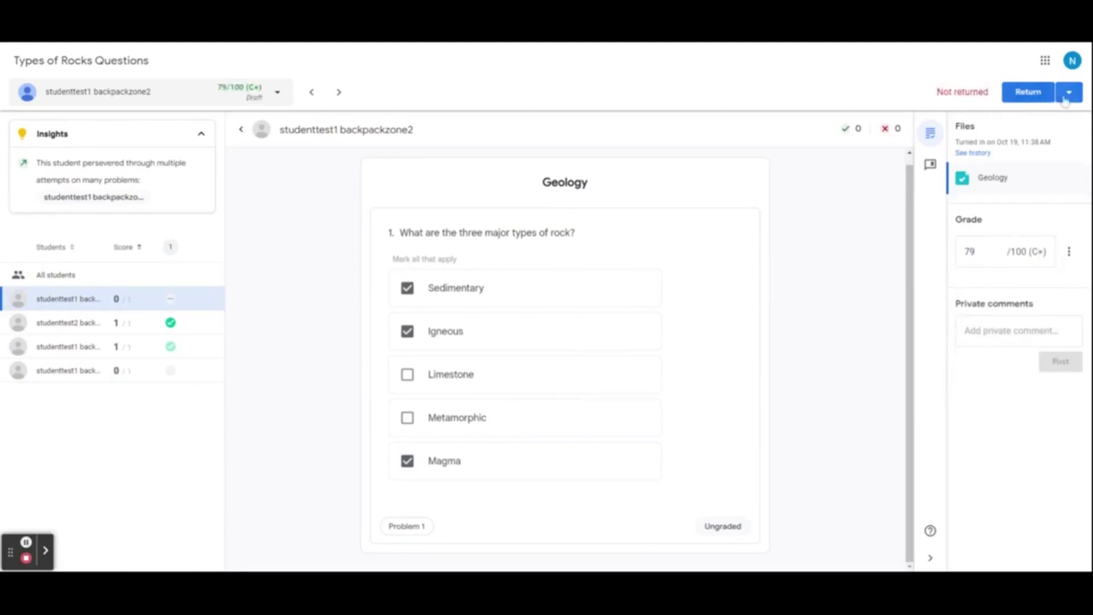
click(1069, 92)
click(947, 105)
click(1028, 93)
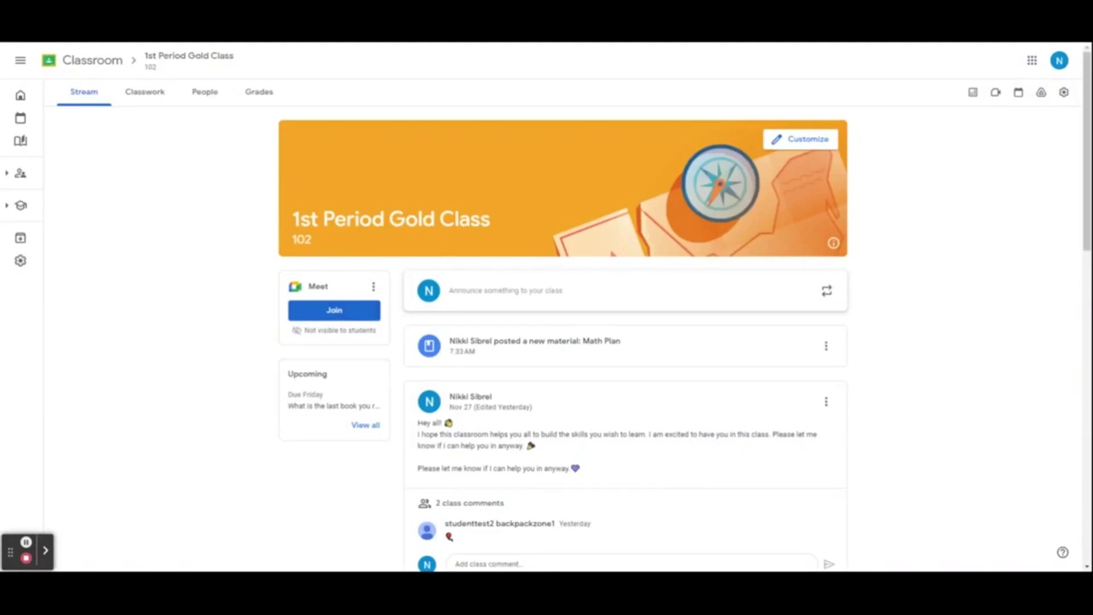
Confirm the return and go back to the 1st Period Gold Class Stream page
mouse_move(86, 224)
Open the Meet link settings and toggle the link's visibility to students
click(373, 291)
click(340, 331)
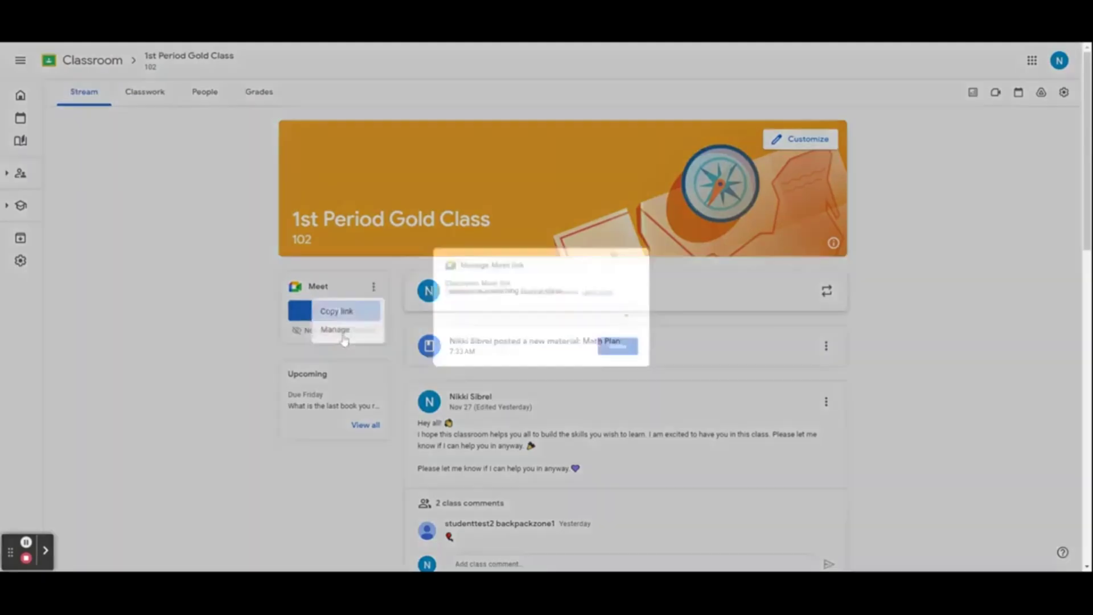
click(631, 363)
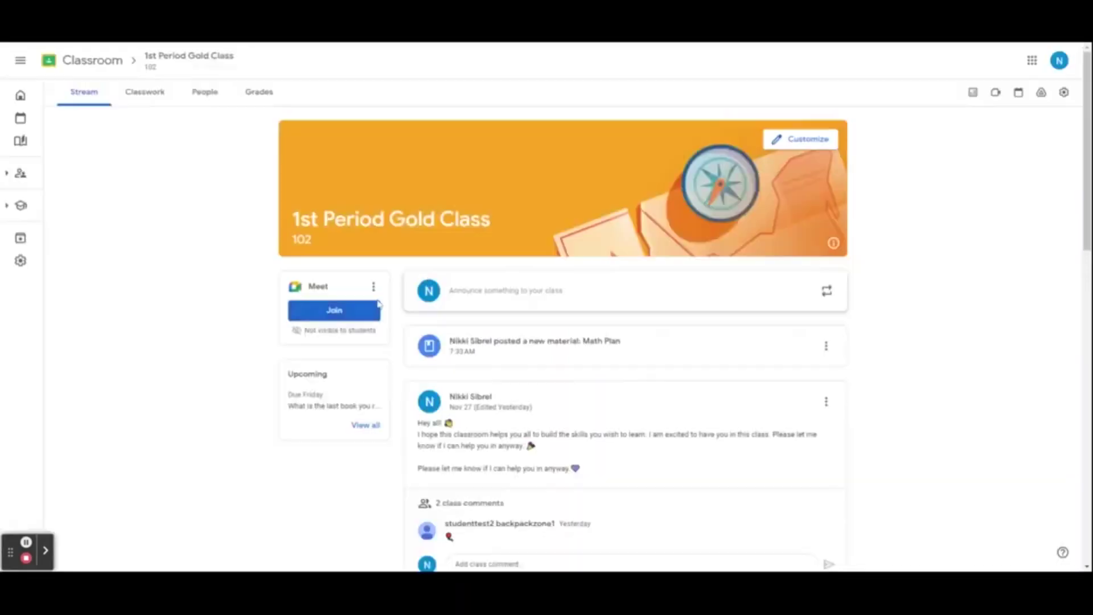
click(374, 288)
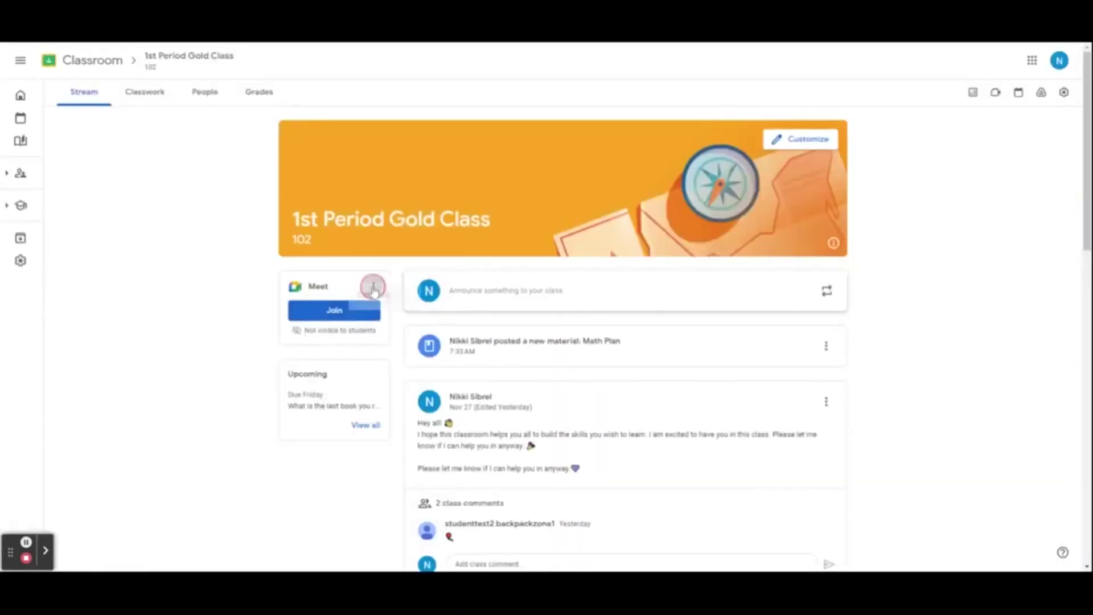
click(341, 332)
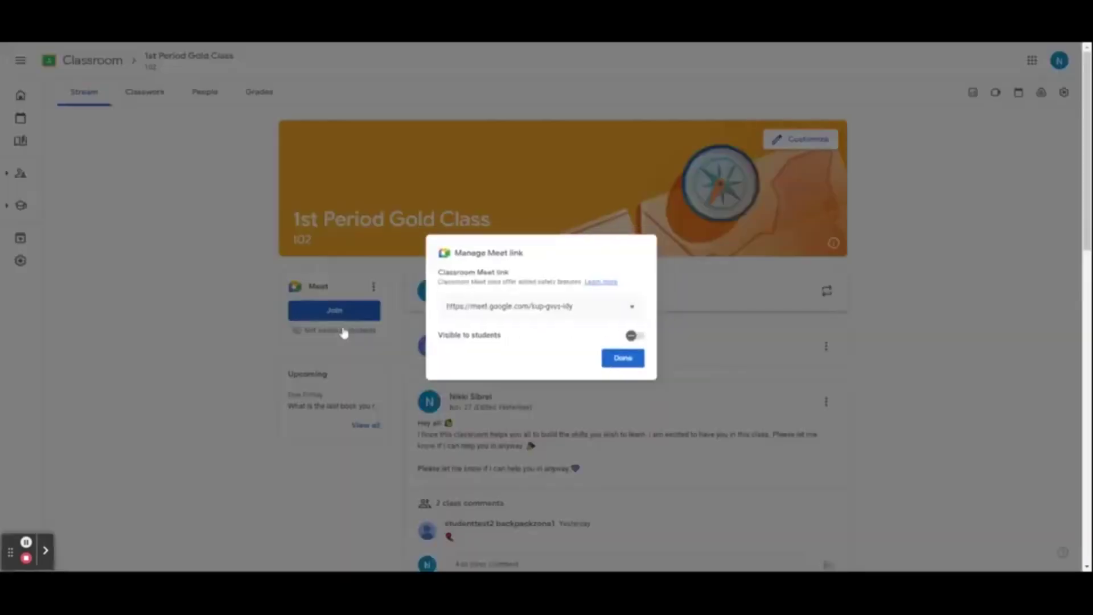
click(639, 341)
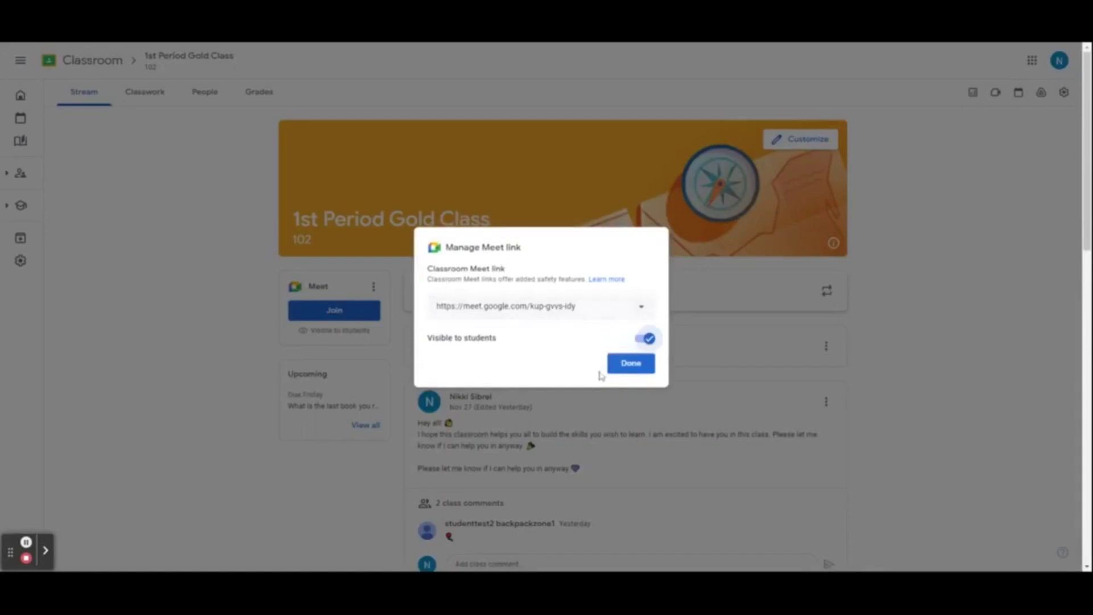
Remove the class Meet link, generate a new one, then reset it and confirm
click(641, 306)
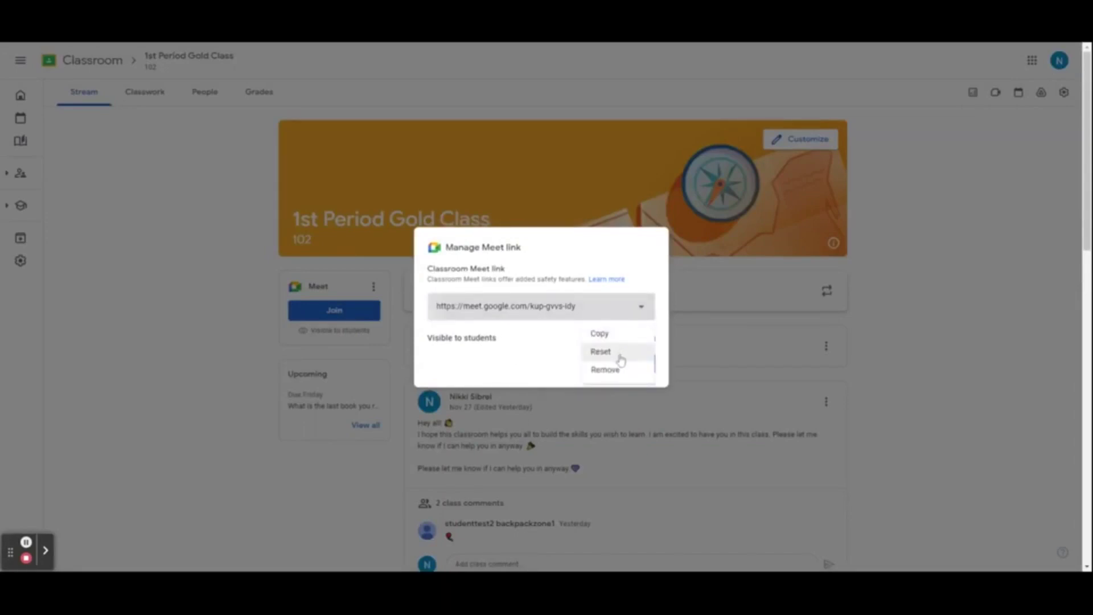
click(617, 372)
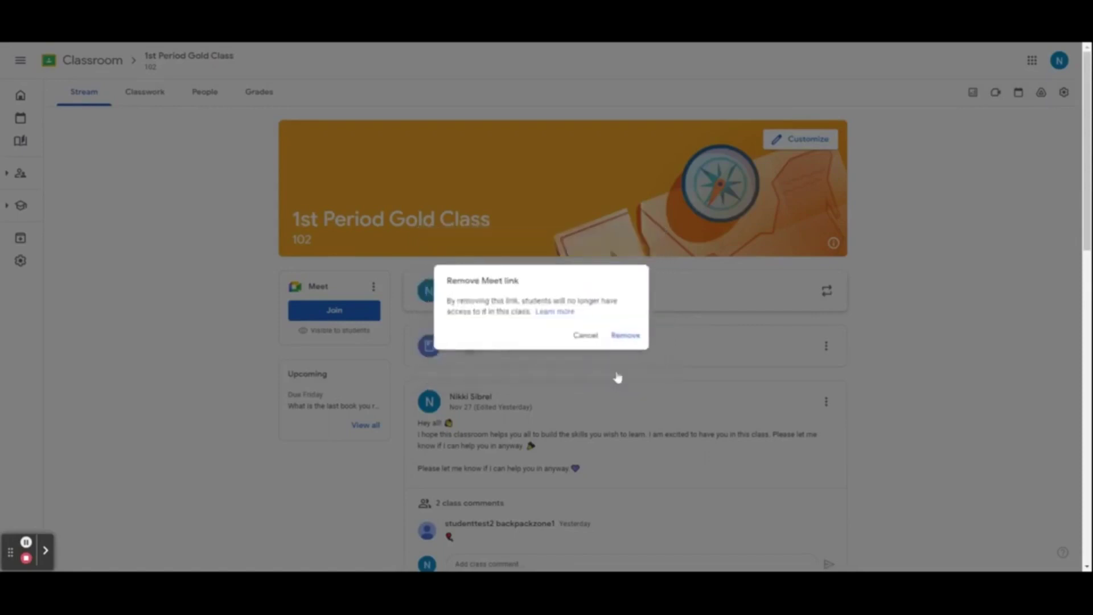
click(635, 340)
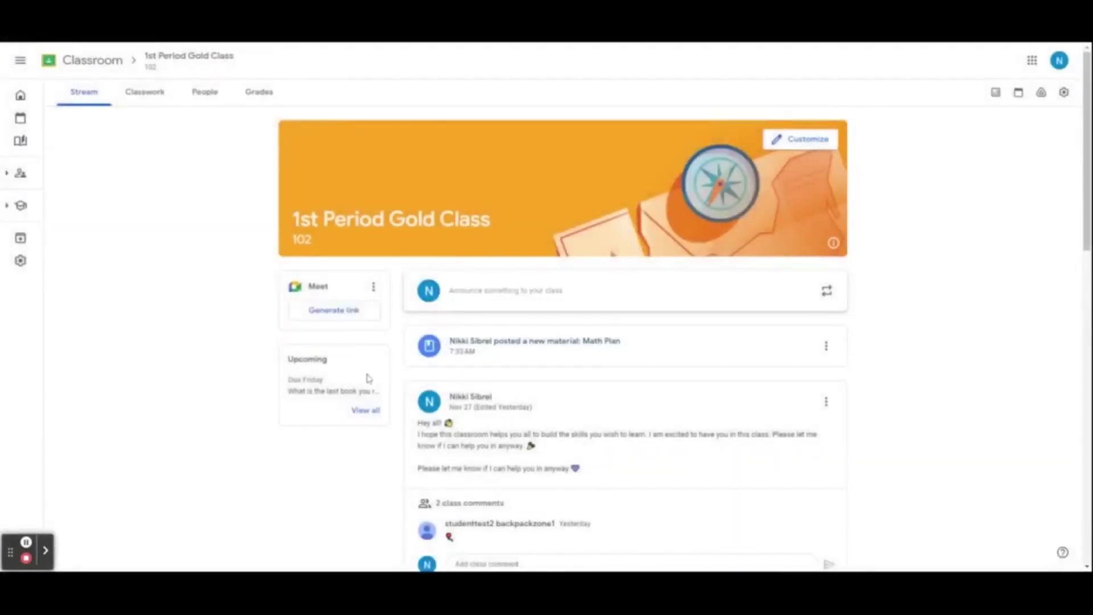
click(364, 312)
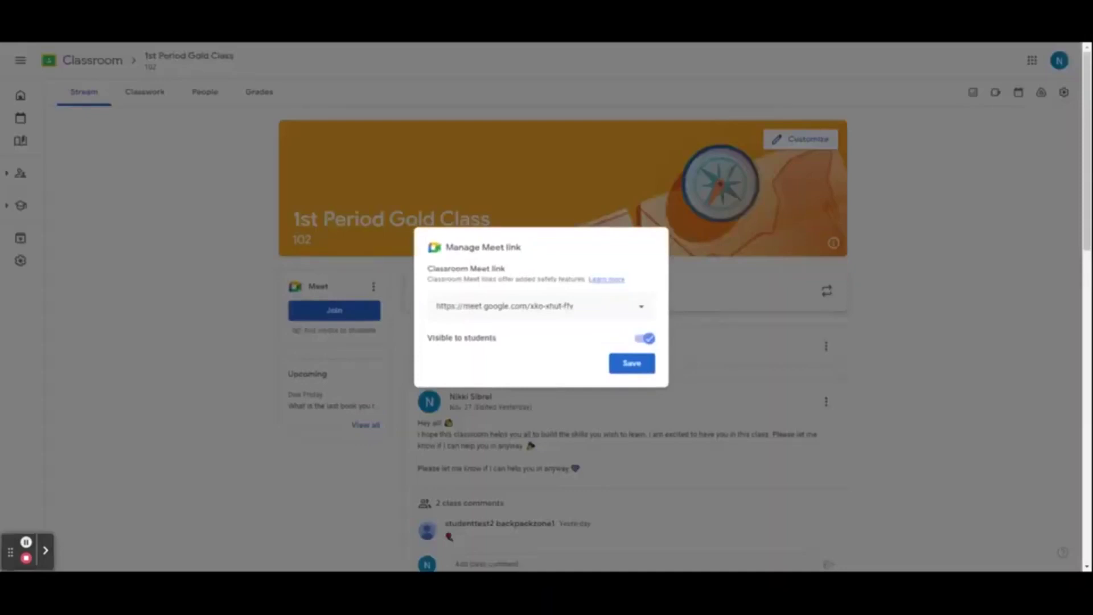
click(636, 311)
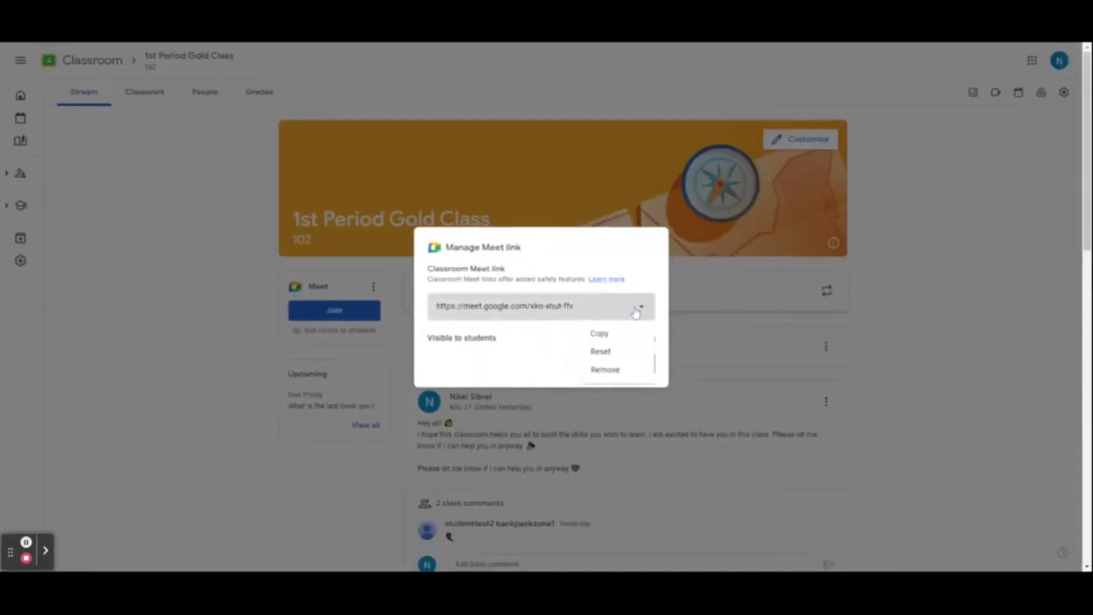
click(604, 356)
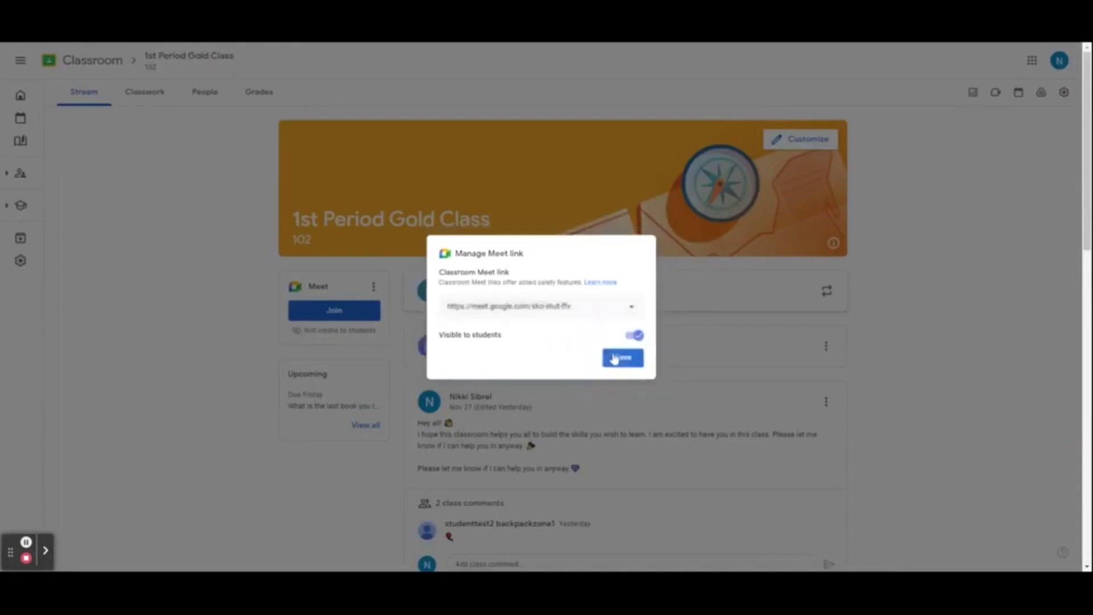
click(626, 338)
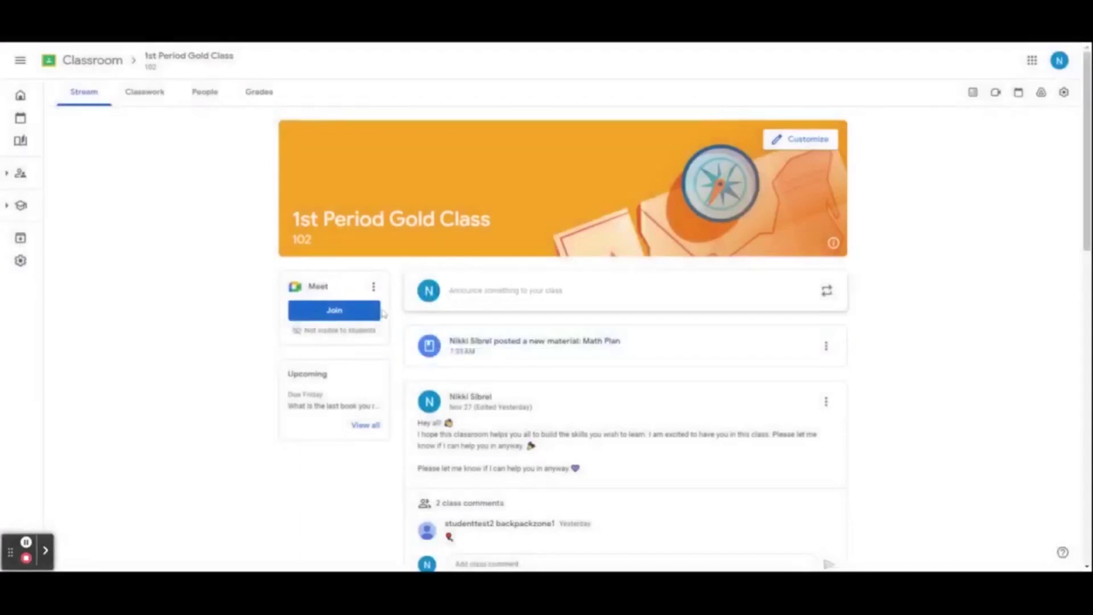
click(371, 288)
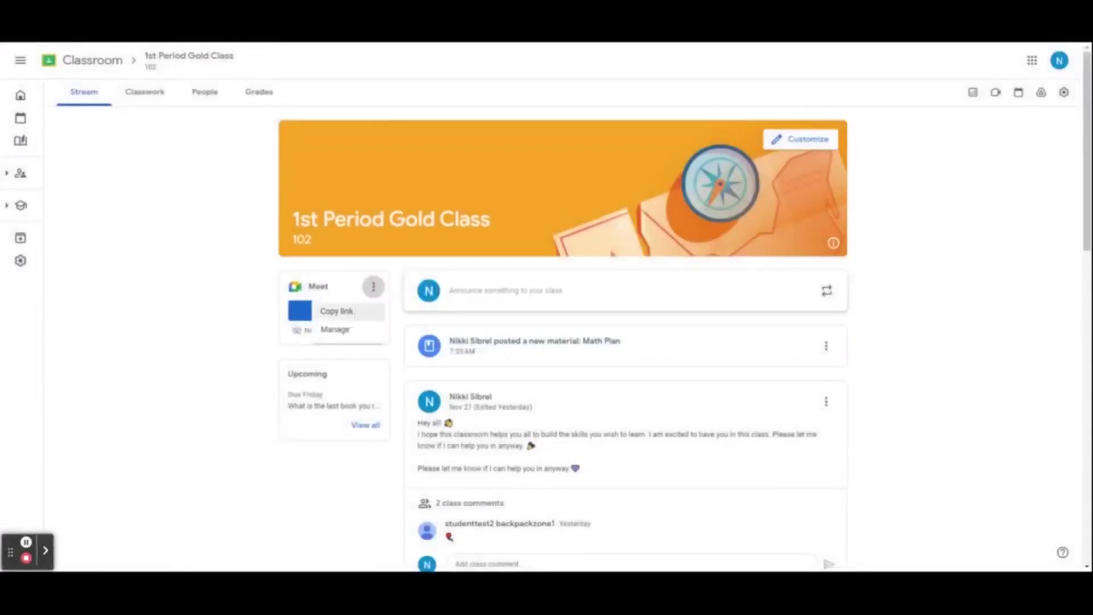
Make the new Meet link visible to students, save, and join the class meeting
click(347, 337)
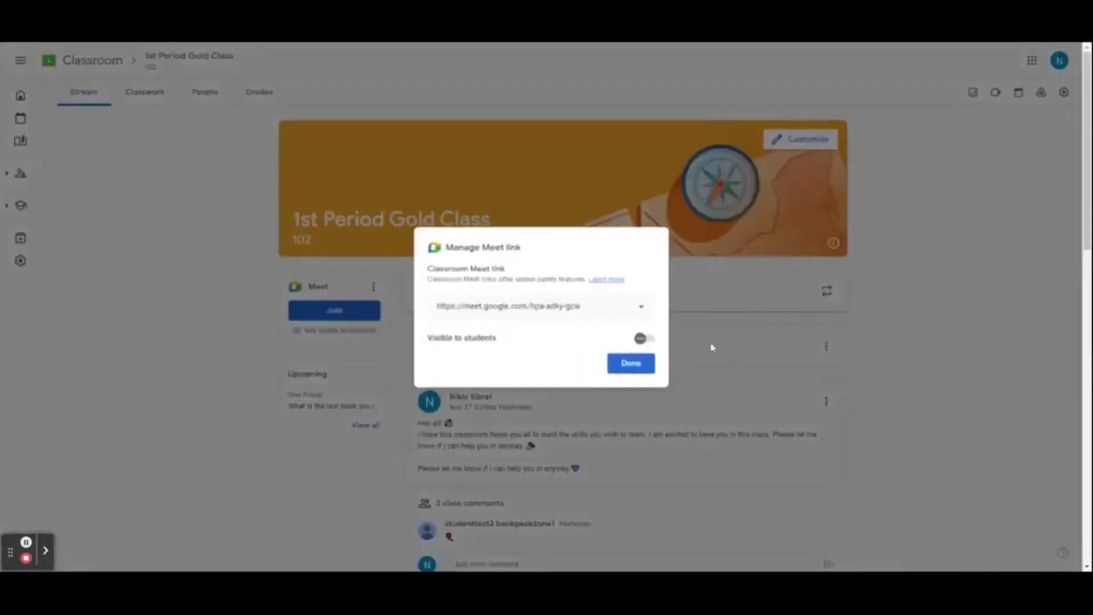
click(644, 340)
click(645, 342)
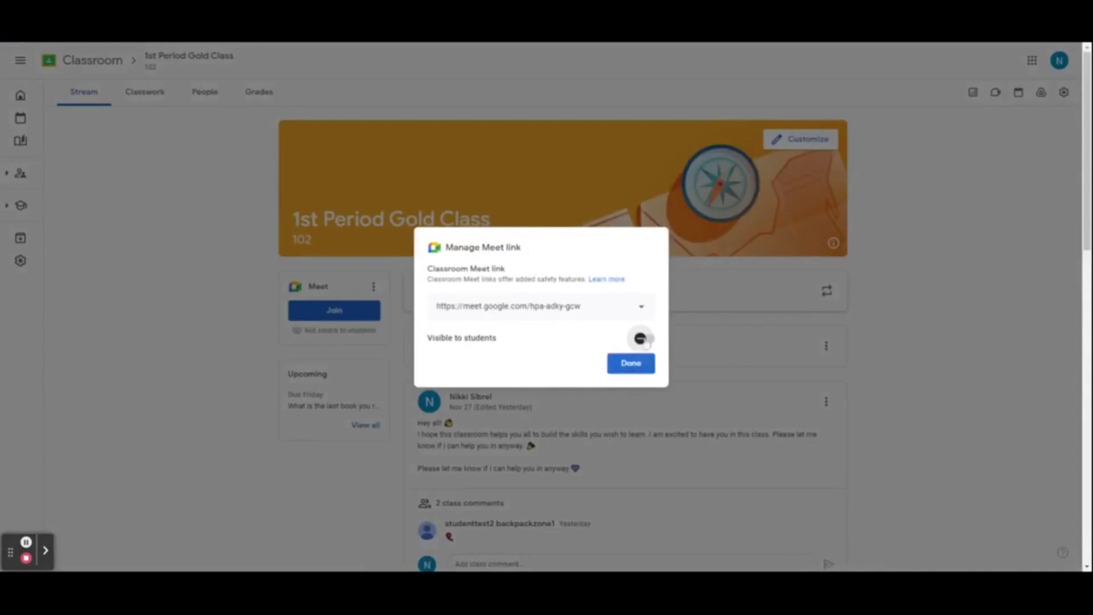
click(632, 369)
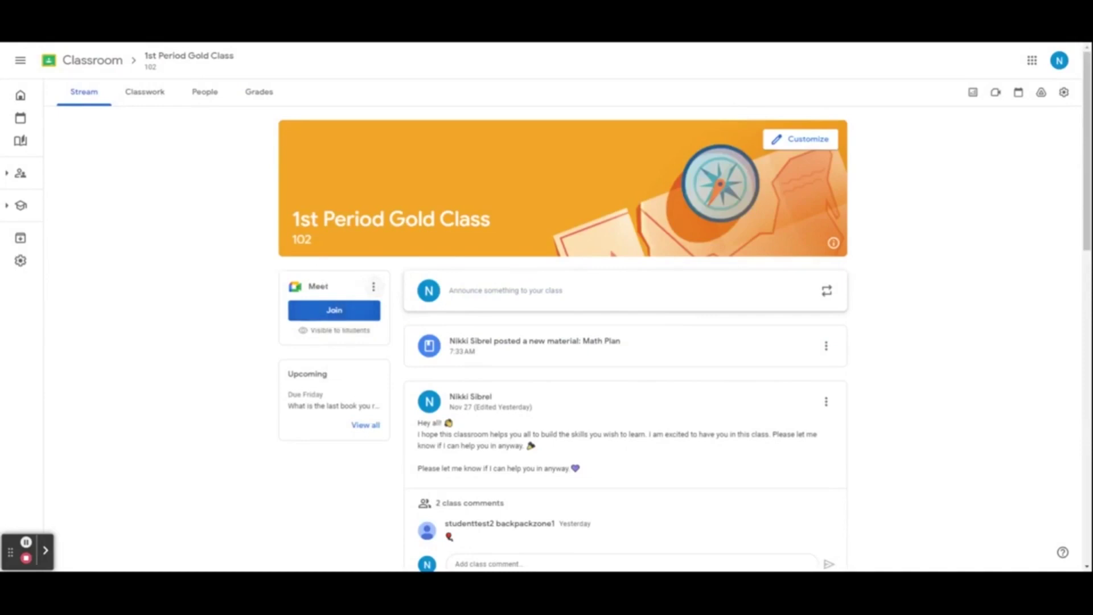
click(340, 313)
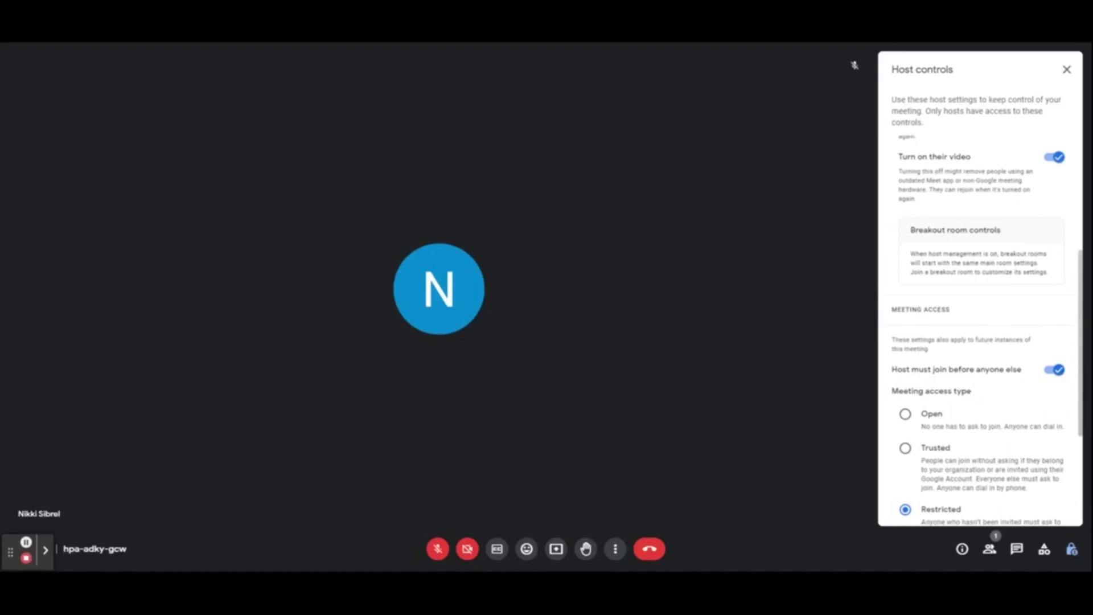
Toggle 'Host must join before anyone else' off and back on, then end the call for everyone
click(1051, 371)
click(1054, 372)
click(649, 548)
click(598, 345)
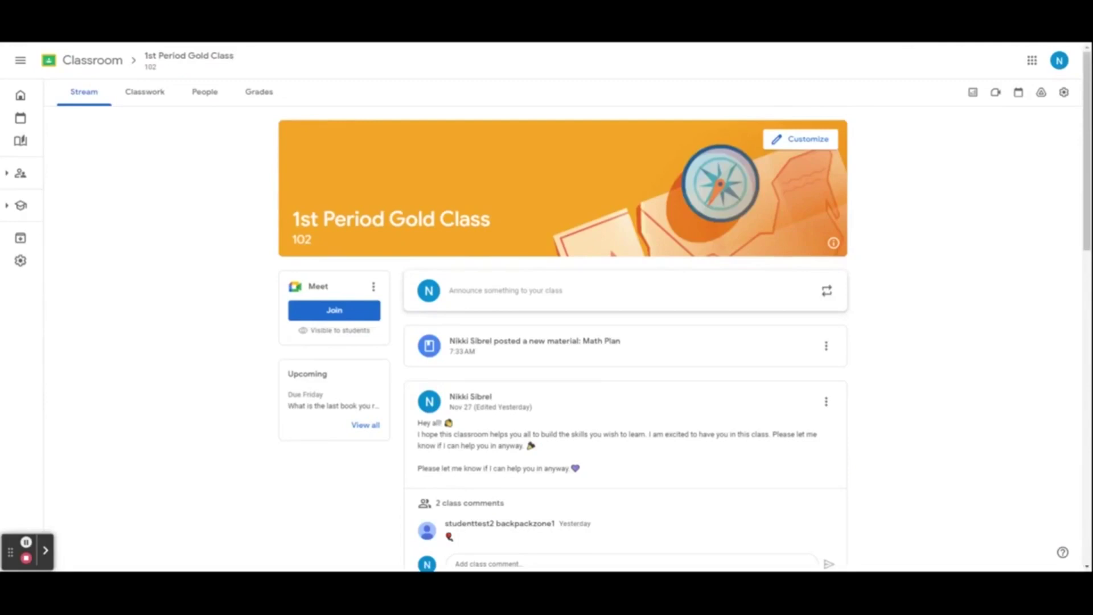
Copy the class Meet link, then reset it to a new link
click(373, 286)
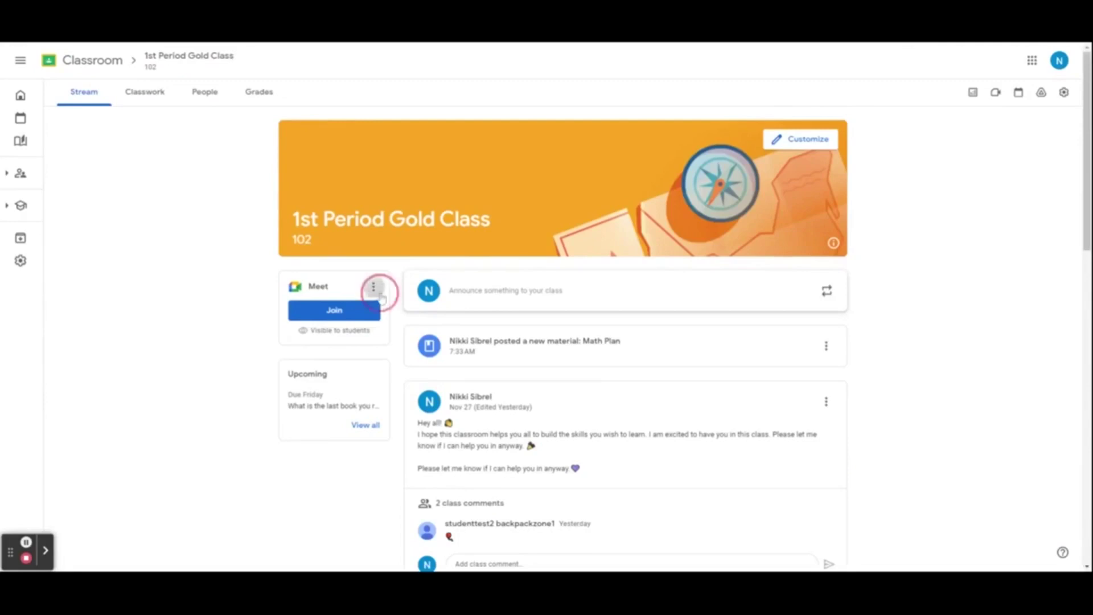
click(327, 332)
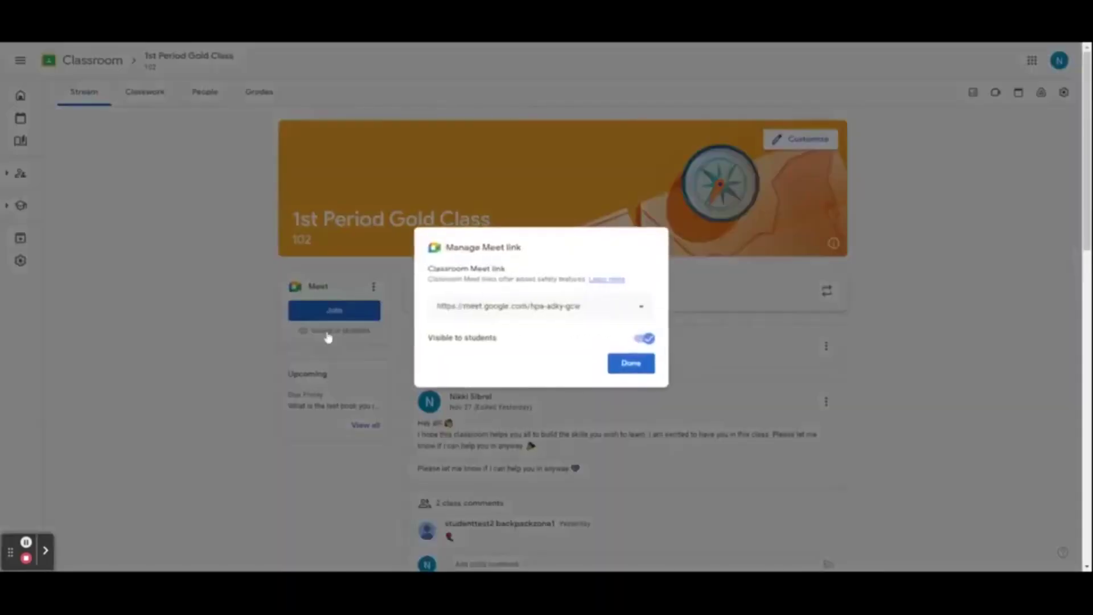
click(617, 311)
click(626, 340)
click(626, 352)
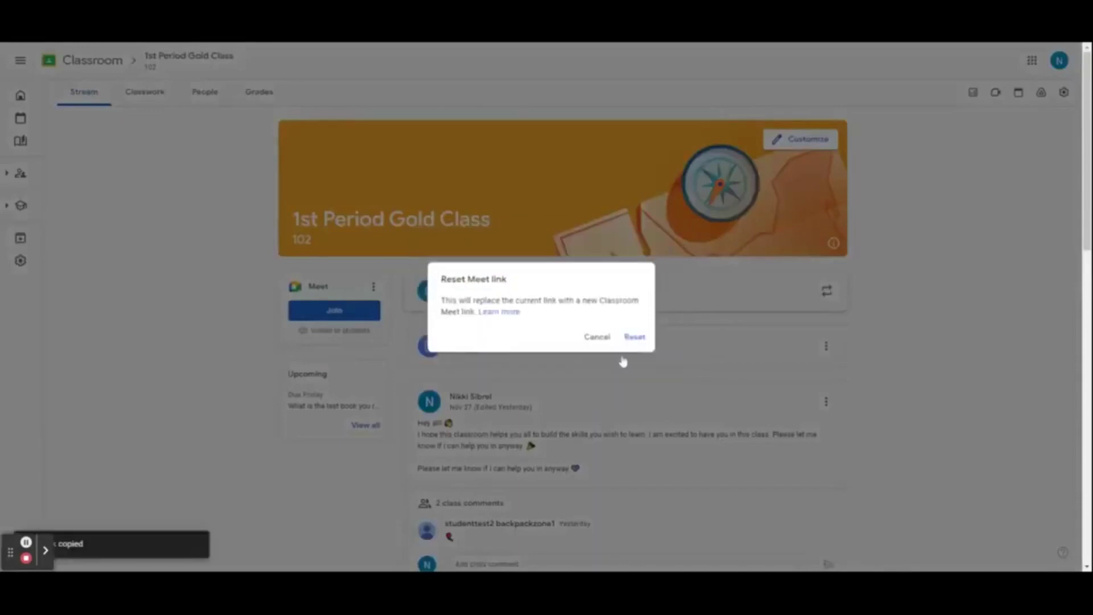
click(630, 339)
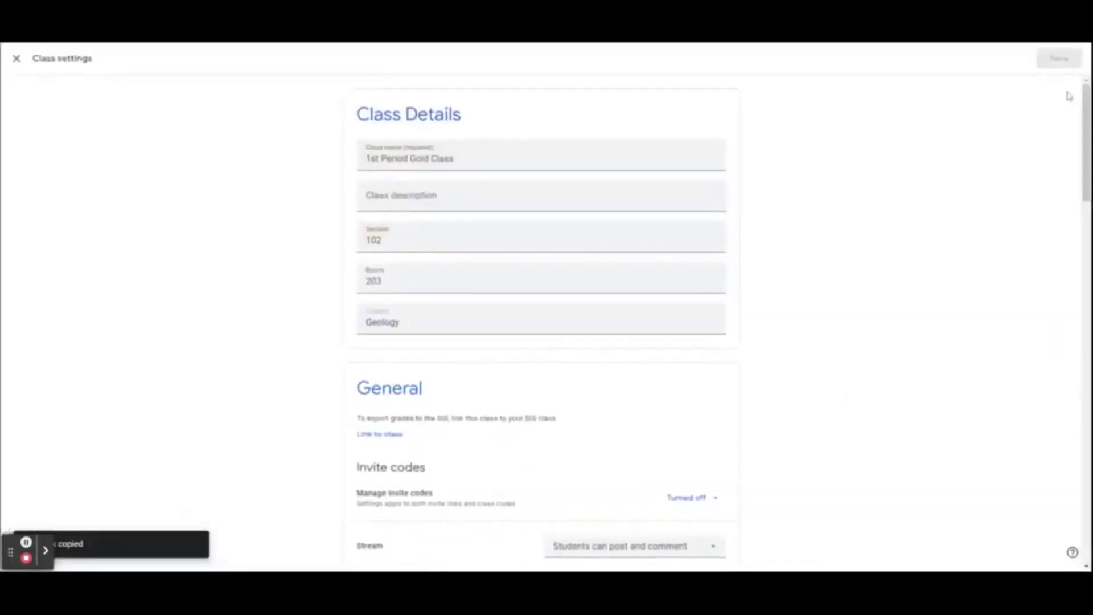
In Class settings, turn off Meet link visibility to students and save
click(1064, 93)
scroll(459, 376, down, 3)
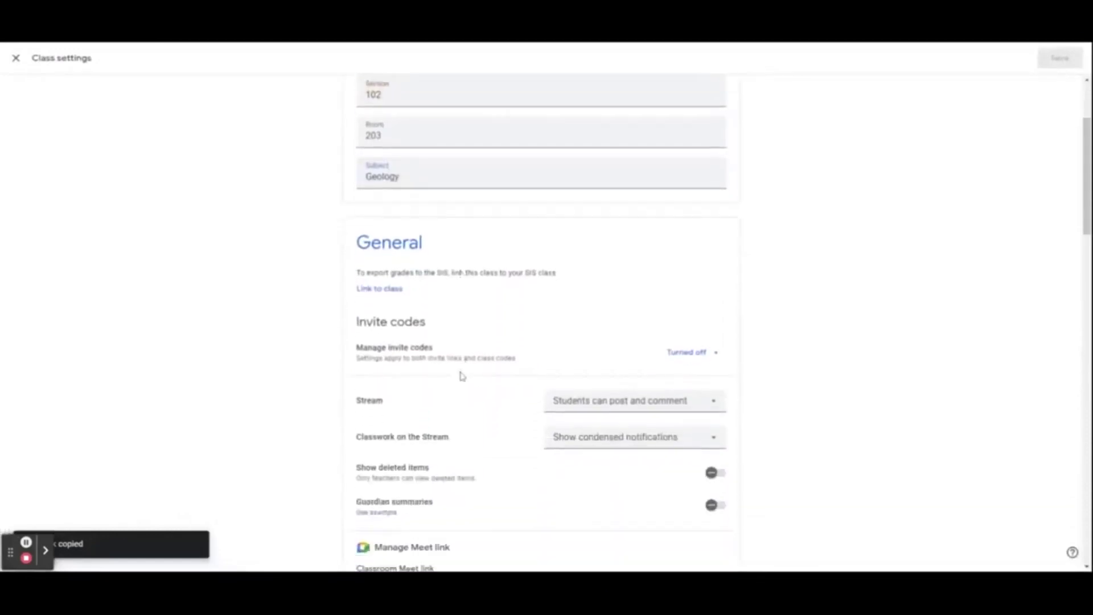
scroll(476, 364, down, 4)
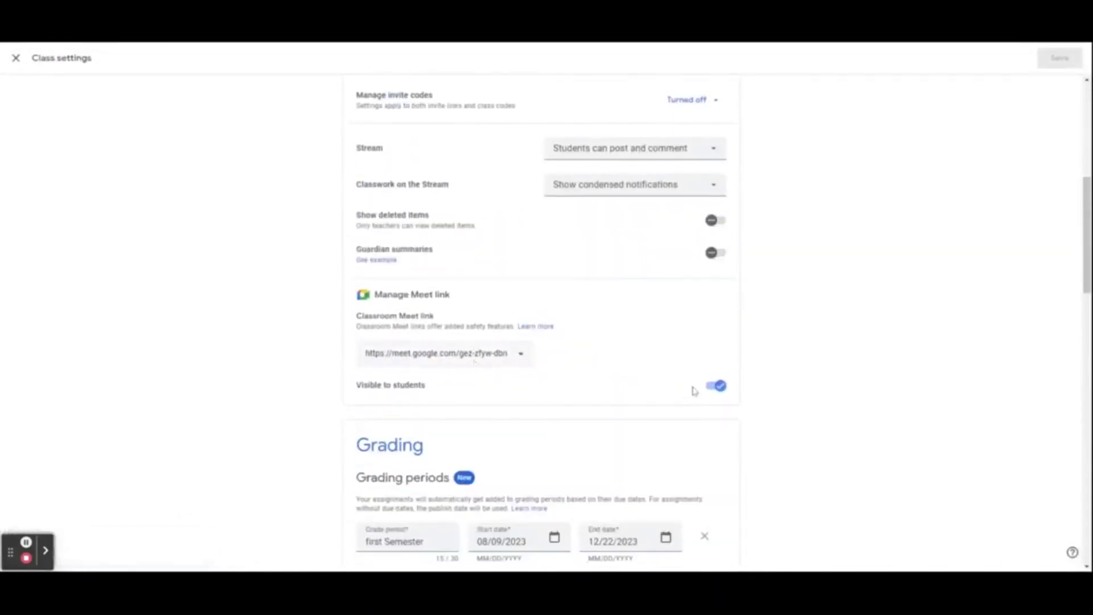
click(701, 387)
click(1050, 61)
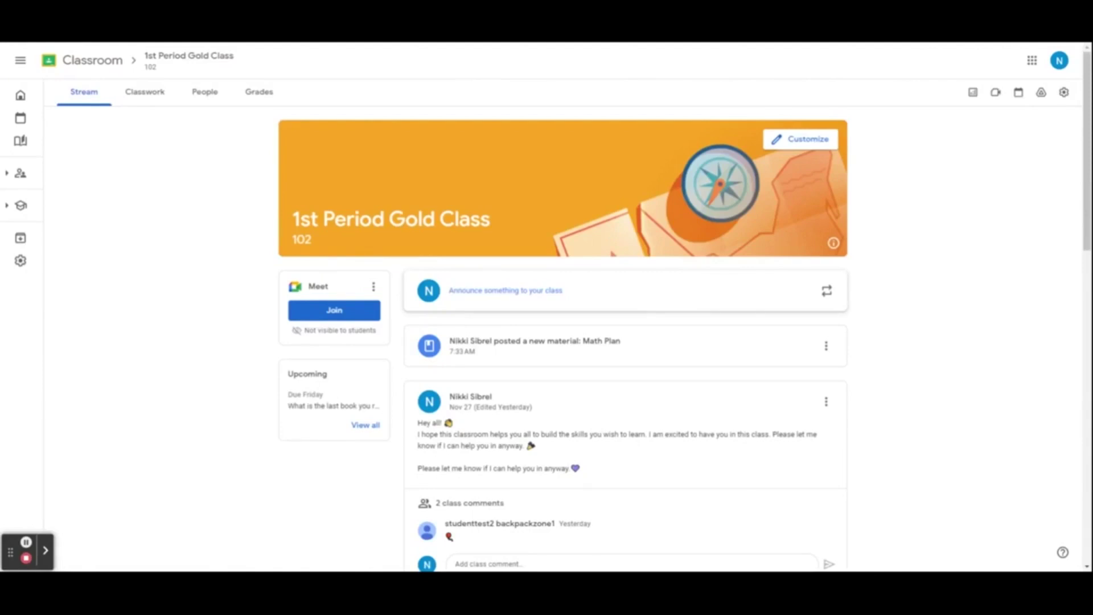
Start an announcement and attach the video mkm-dtns-tpx from My Drive > Meet Recordings
click(506, 290)
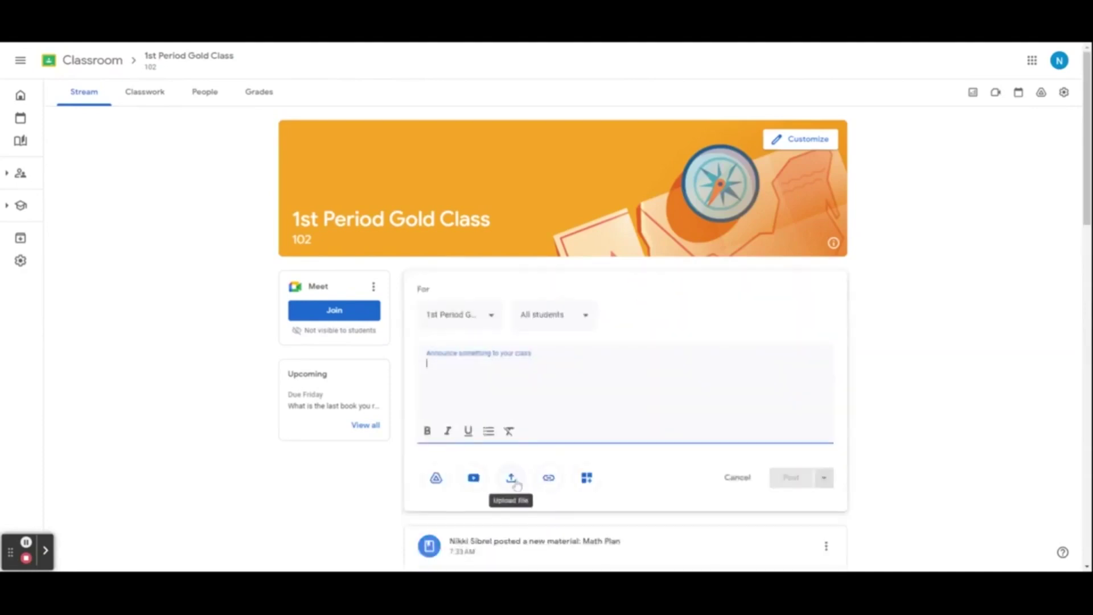
click(436, 477)
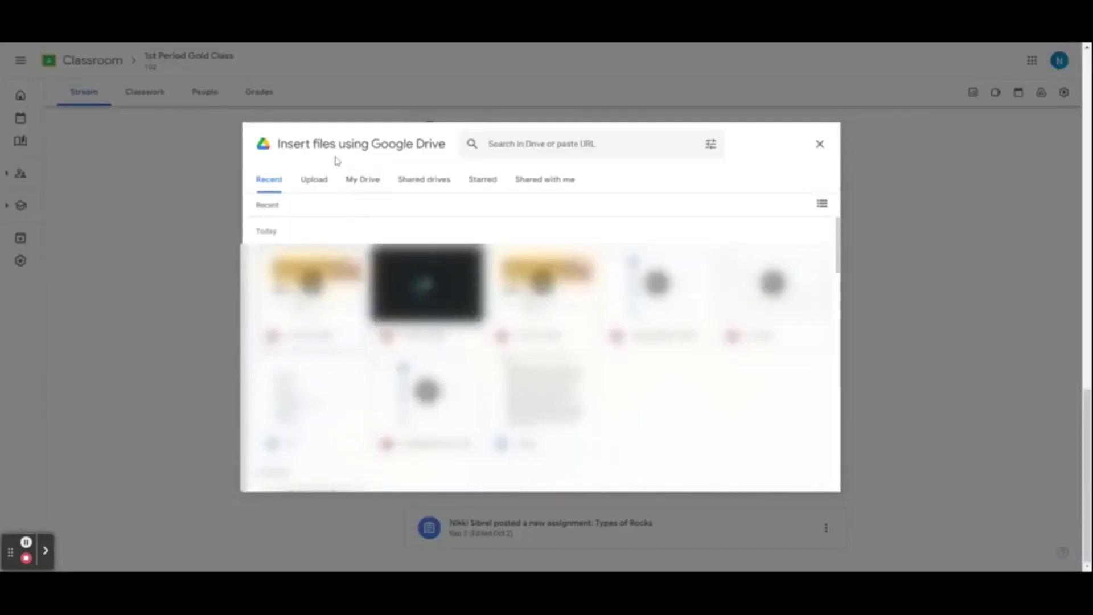
click(363, 179)
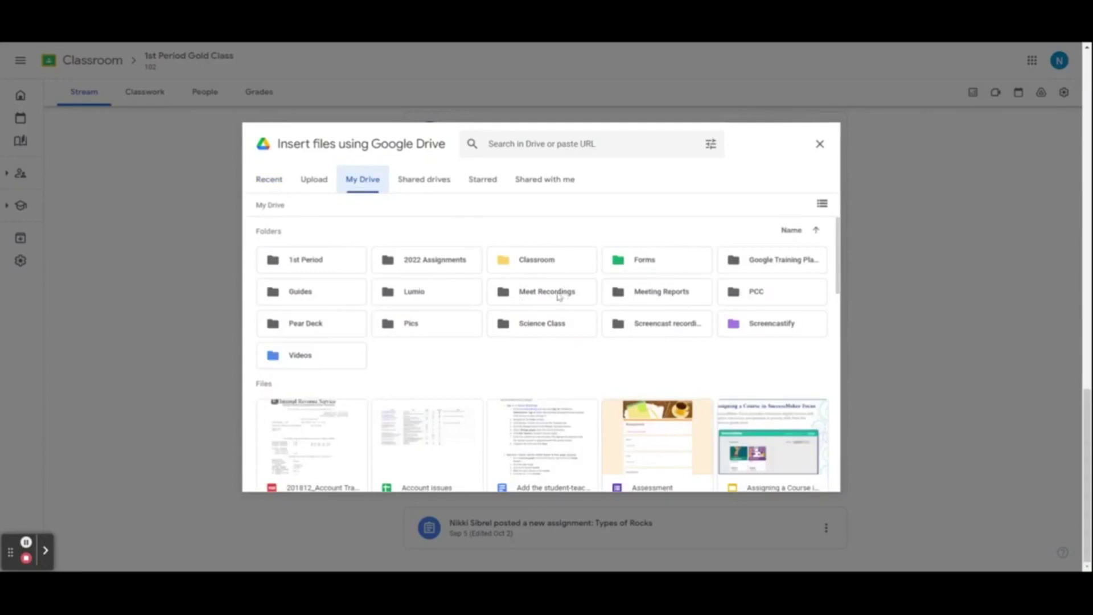
double_click(558, 294)
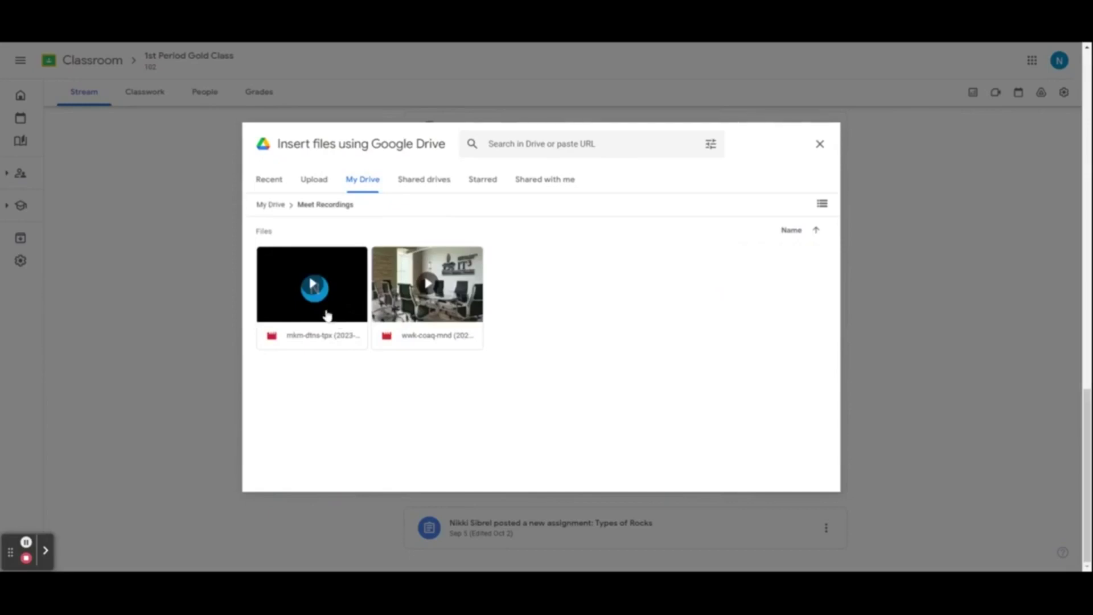
double_click(327, 315)
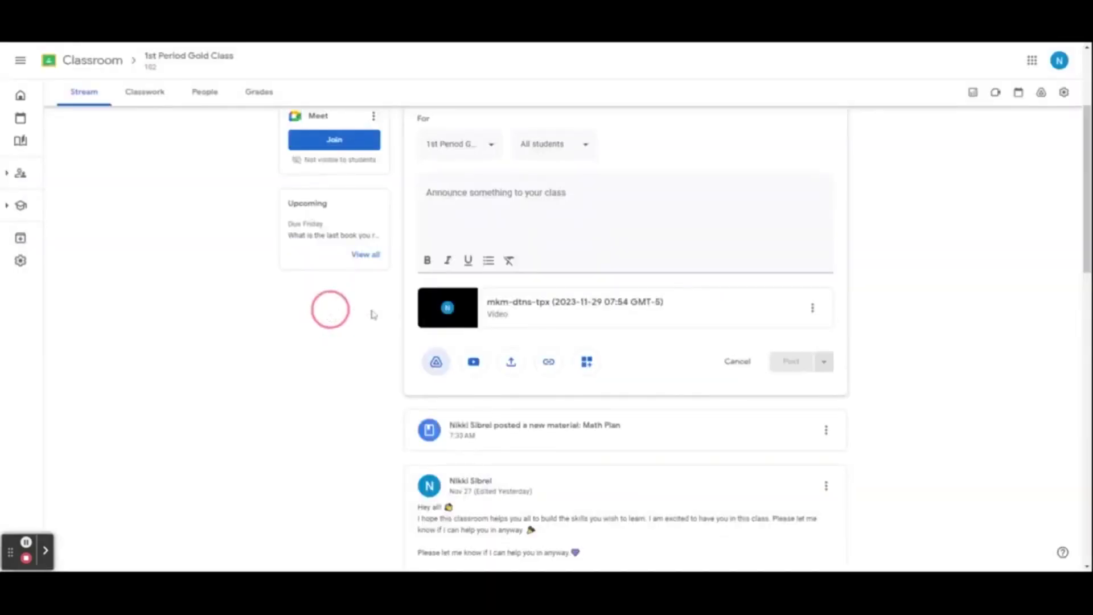
Paste 'Please view the lesson and let me know if you have any questions' as the announcement text
click(622, 212)
key(ctrl+v)
scroll(562, 339, up, 1)
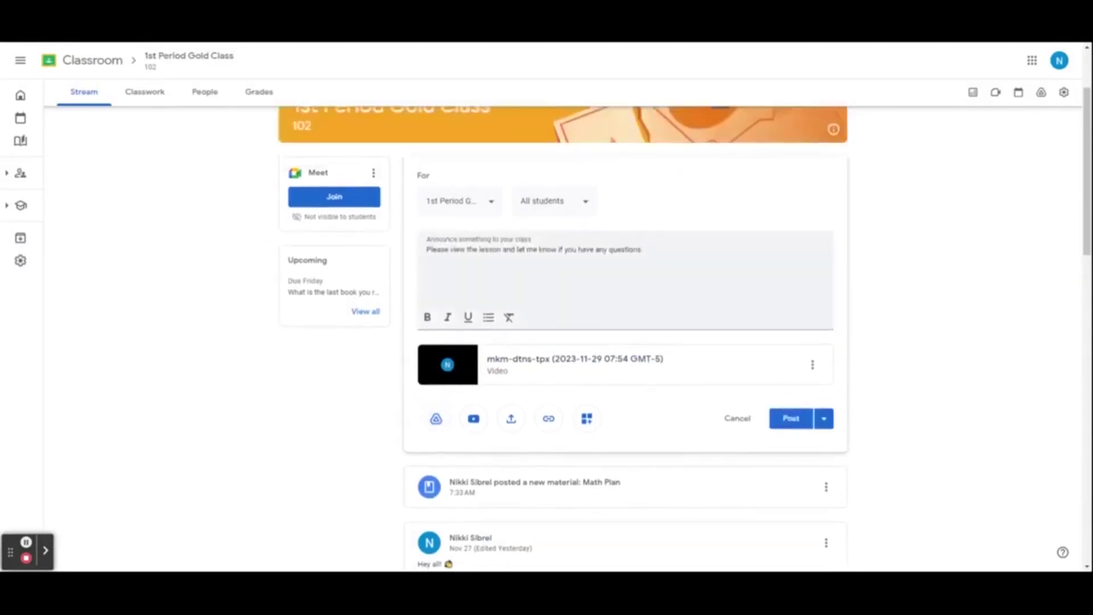
Add both EIGHTH GRADE classes as recipients, post the announcement, and go to Classwork
click(493, 205)
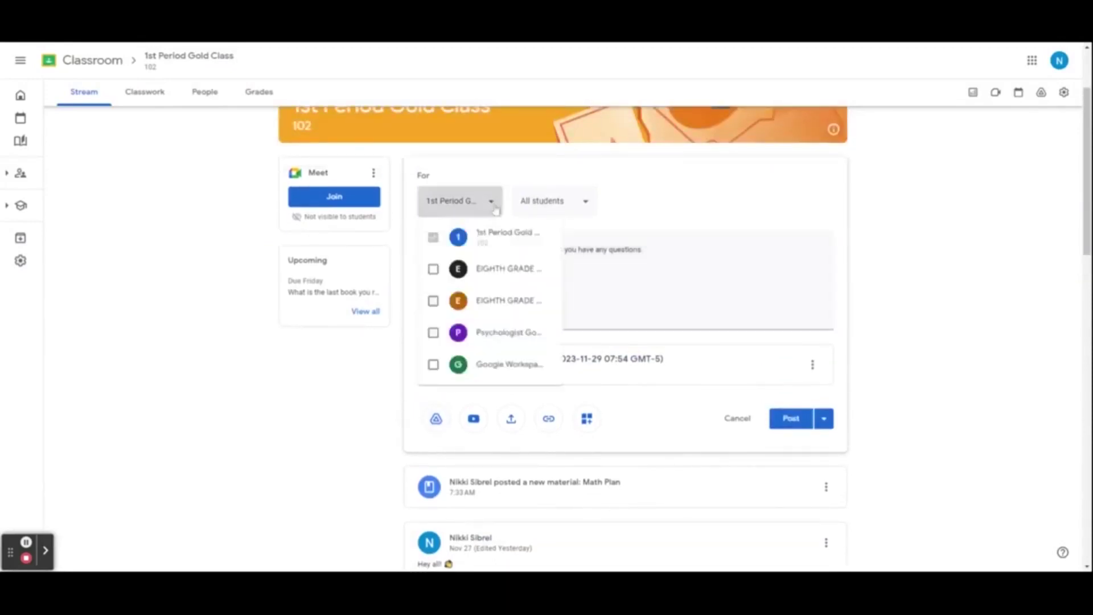
click(433, 269)
click(433, 301)
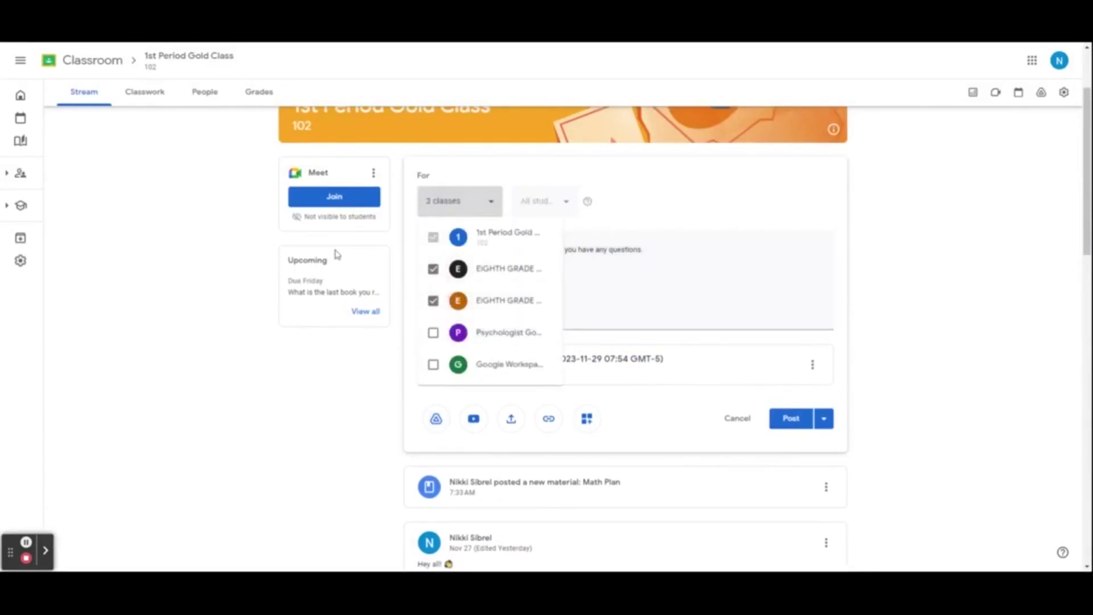
click(493, 208)
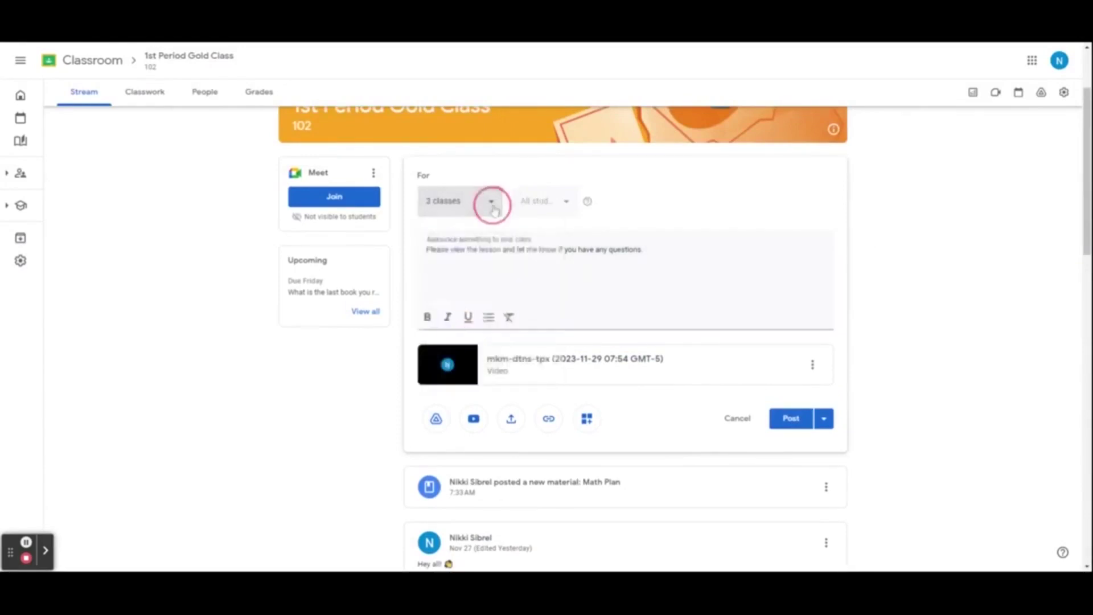
click(789, 419)
click(143, 93)
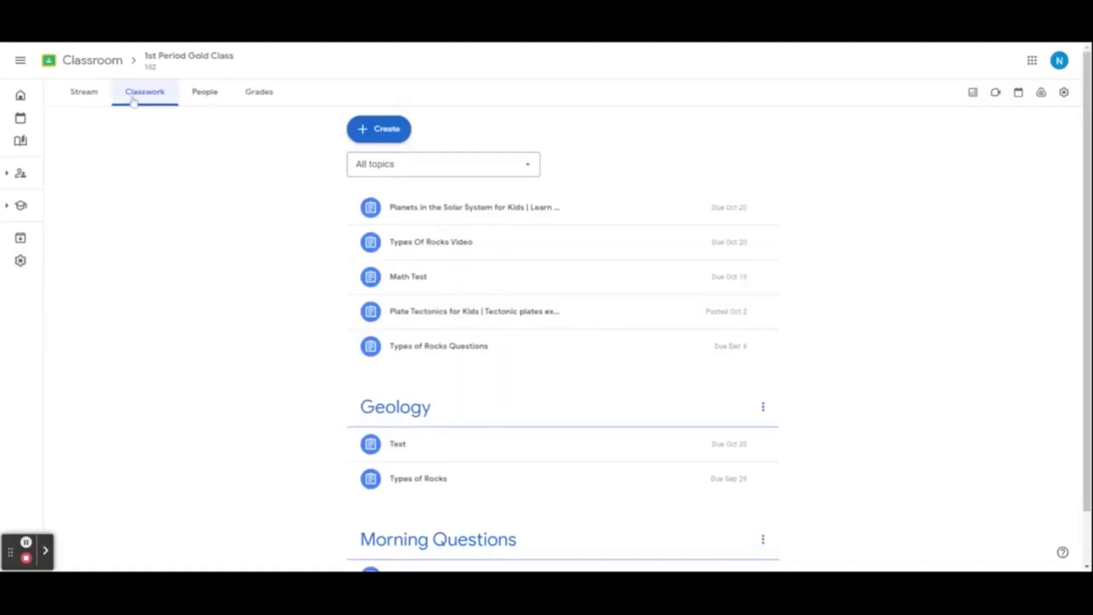
click(380, 130)
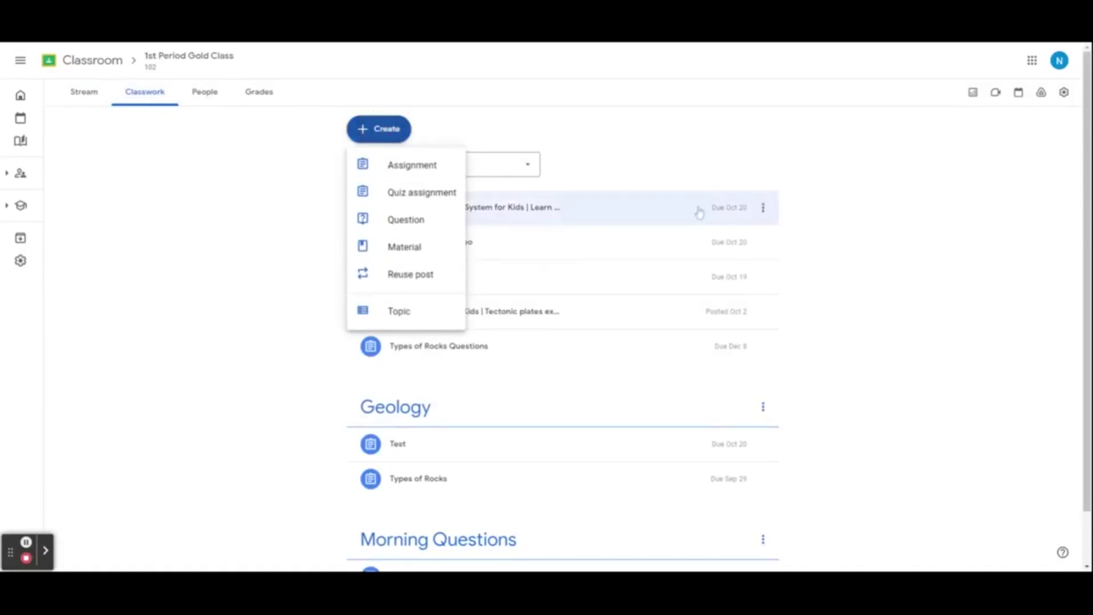
Add a topic named 'syllabus', then check its options menu and the All topics filter
click(845, 249)
scroll(844, 249, down, 1)
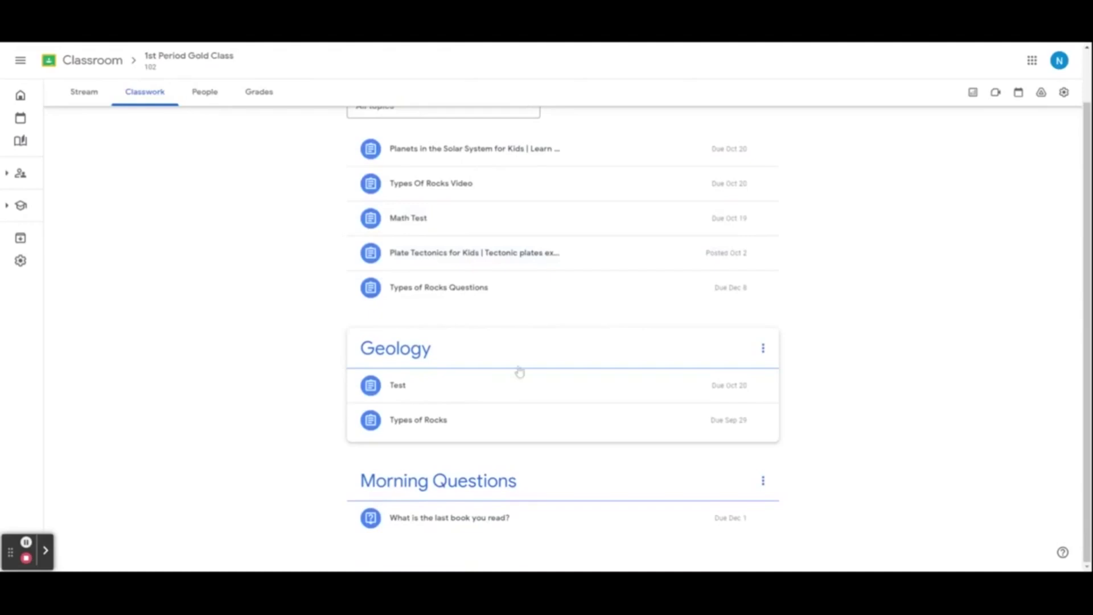
scroll(520, 373, up, 1)
click(375, 128)
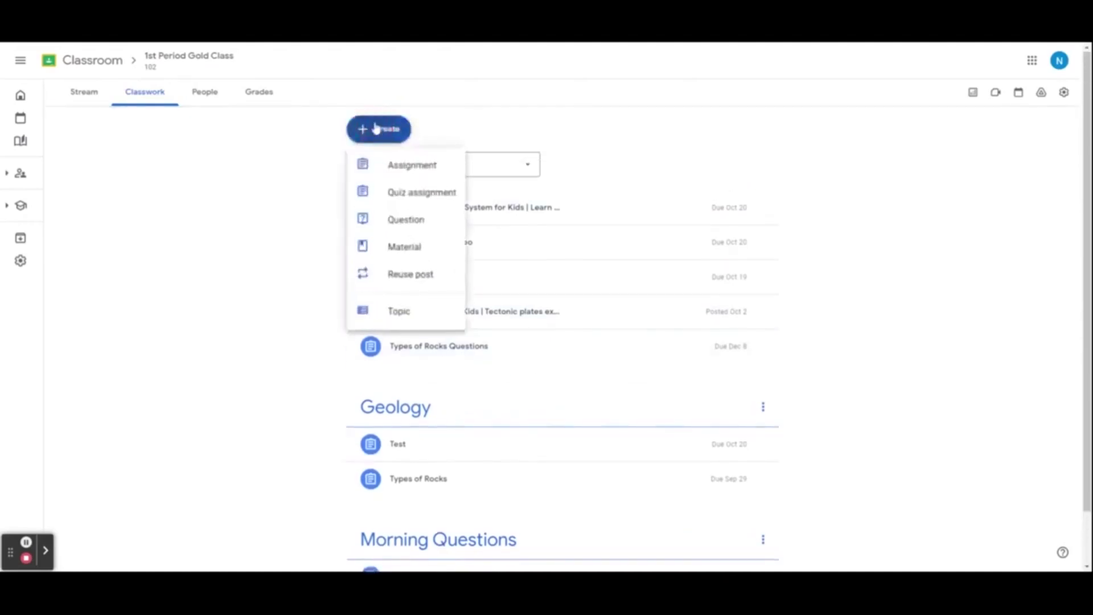
click(401, 311)
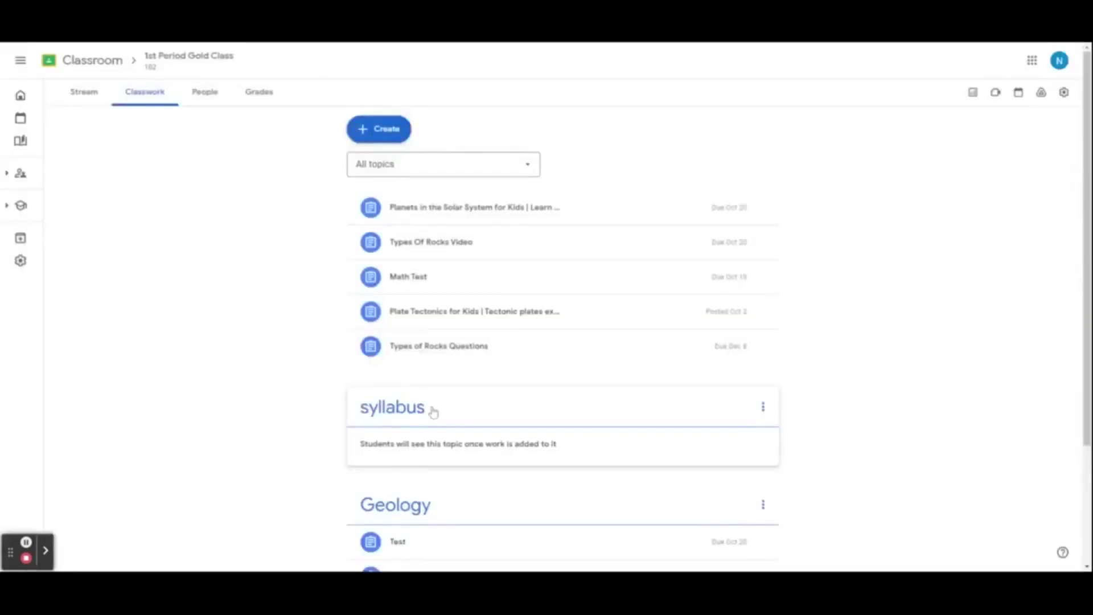
click(764, 406)
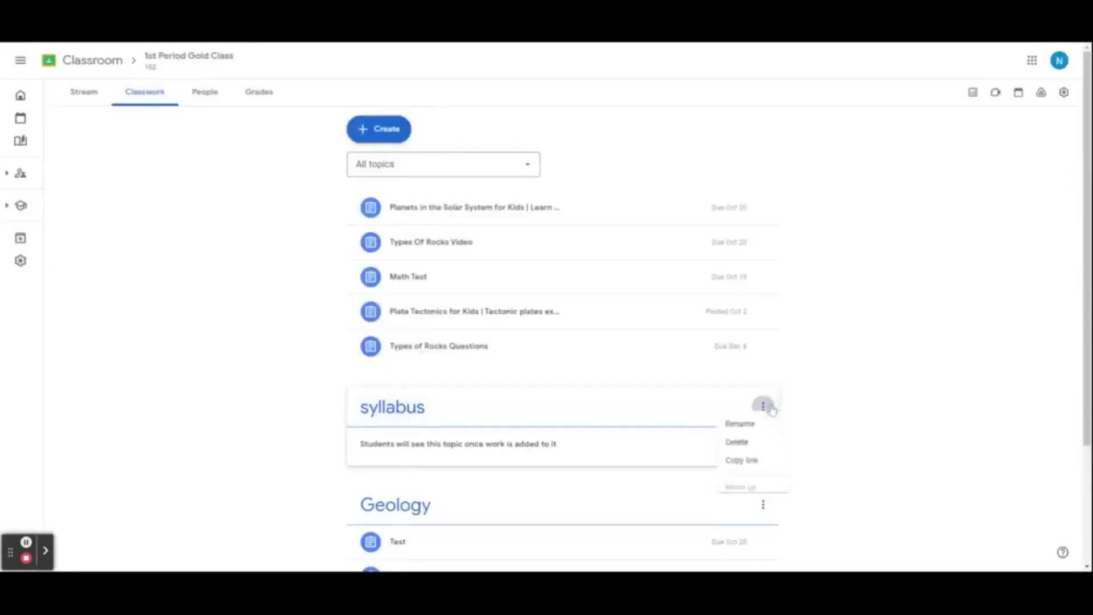
click(850, 406)
scroll(504, 441, down, 3)
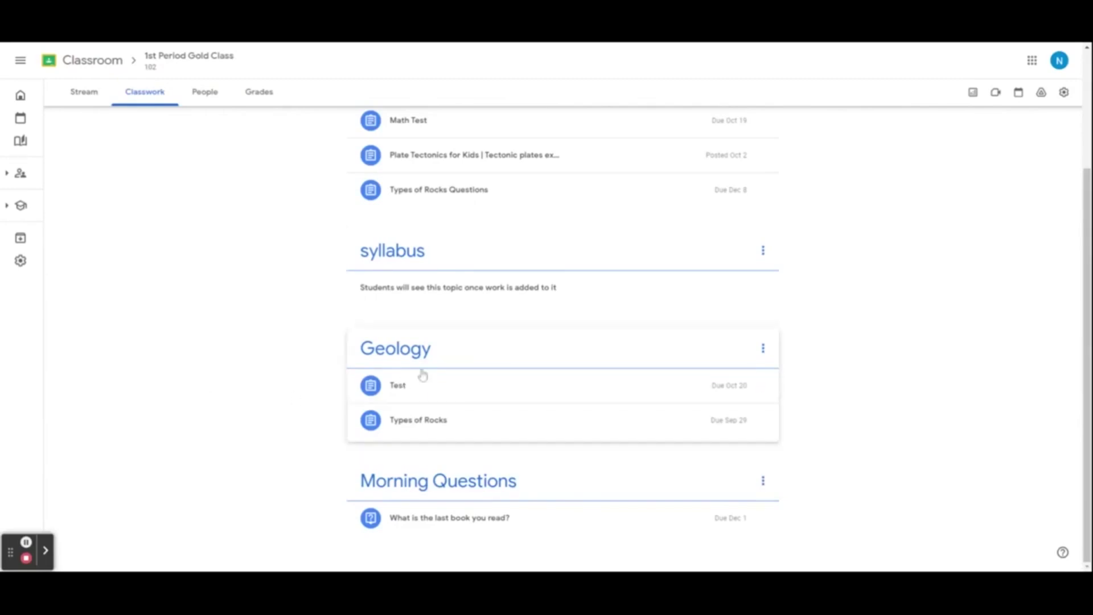
scroll(421, 376, up, 3)
click(496, 171)
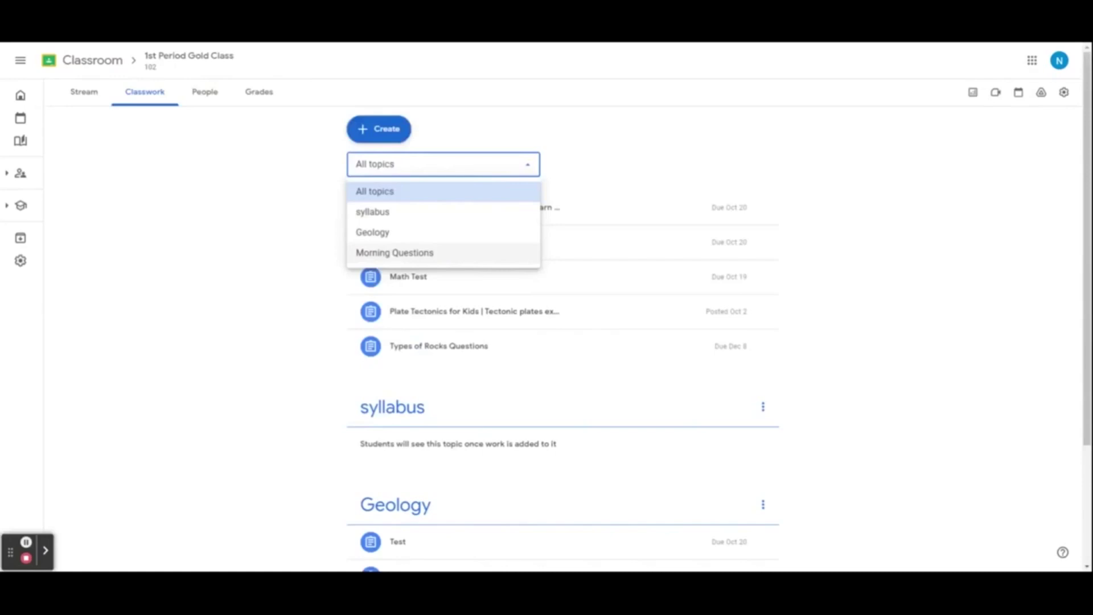
Add a new topic named 'Resources' to the Classwork page
click(888, 271)
click(378, 129)
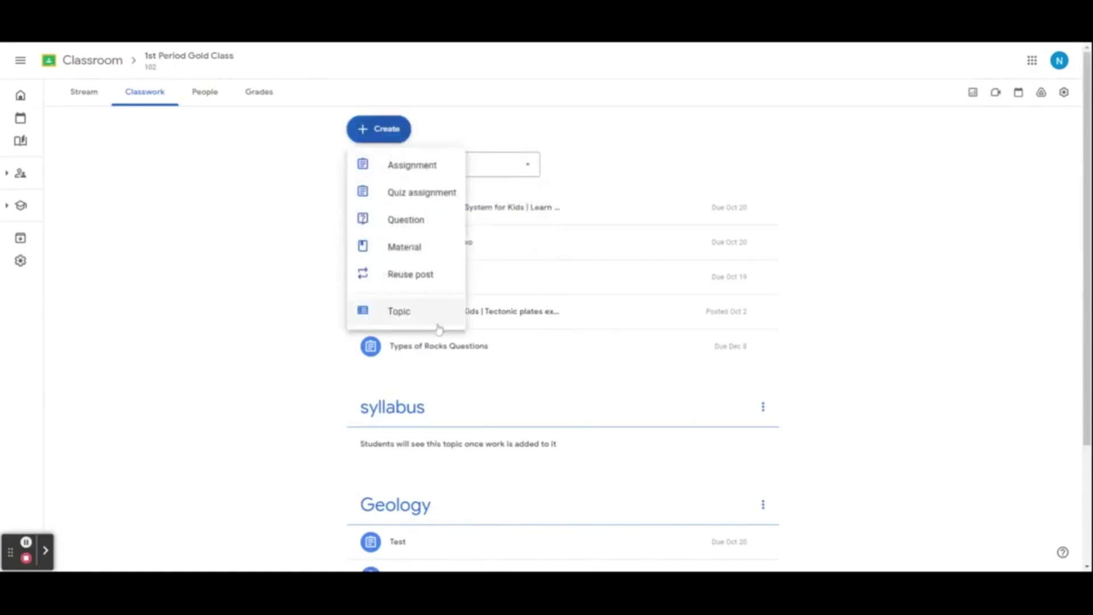
click(394, 318)
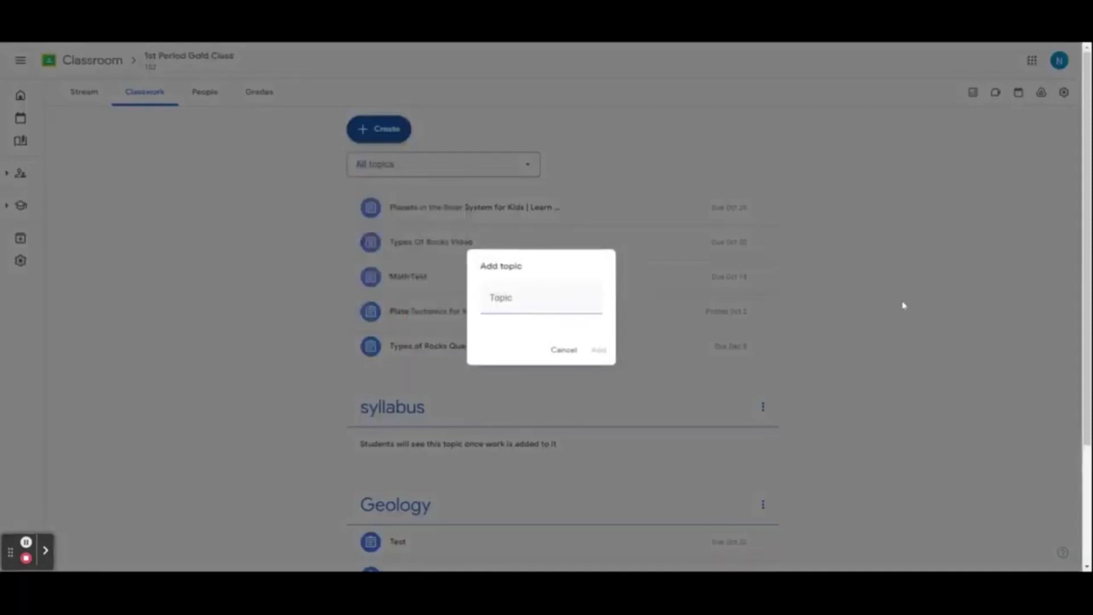
text(Resources)
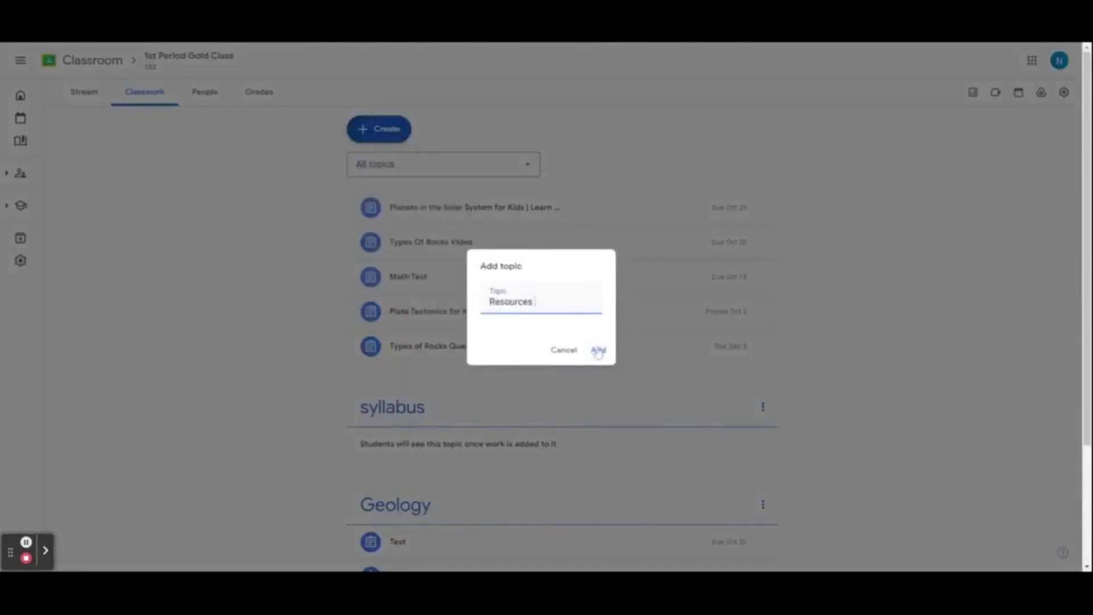
click(601, 352)
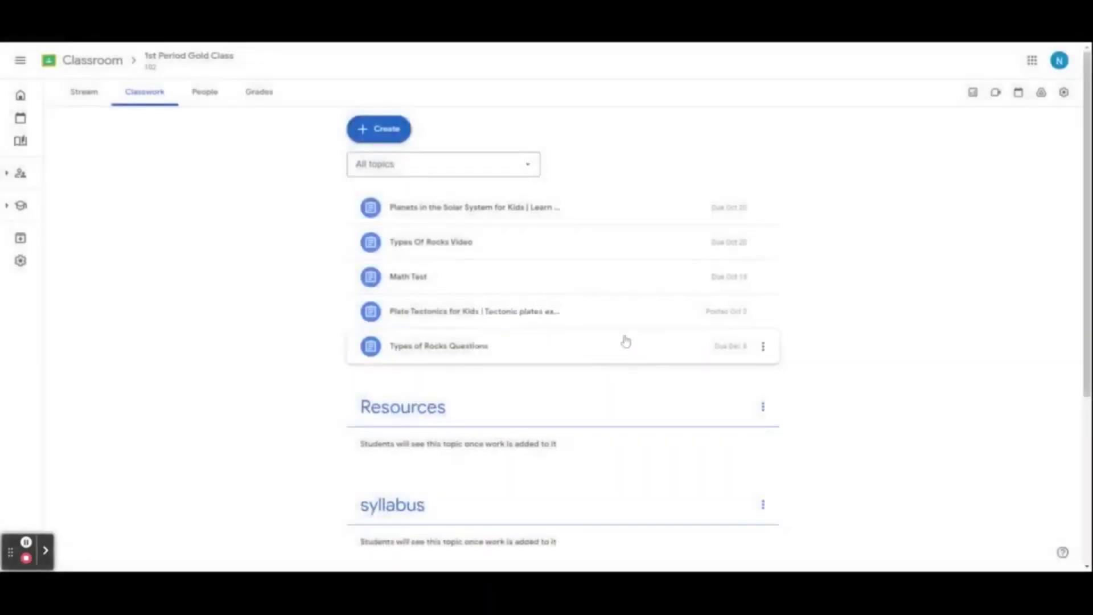
click(391, 138)
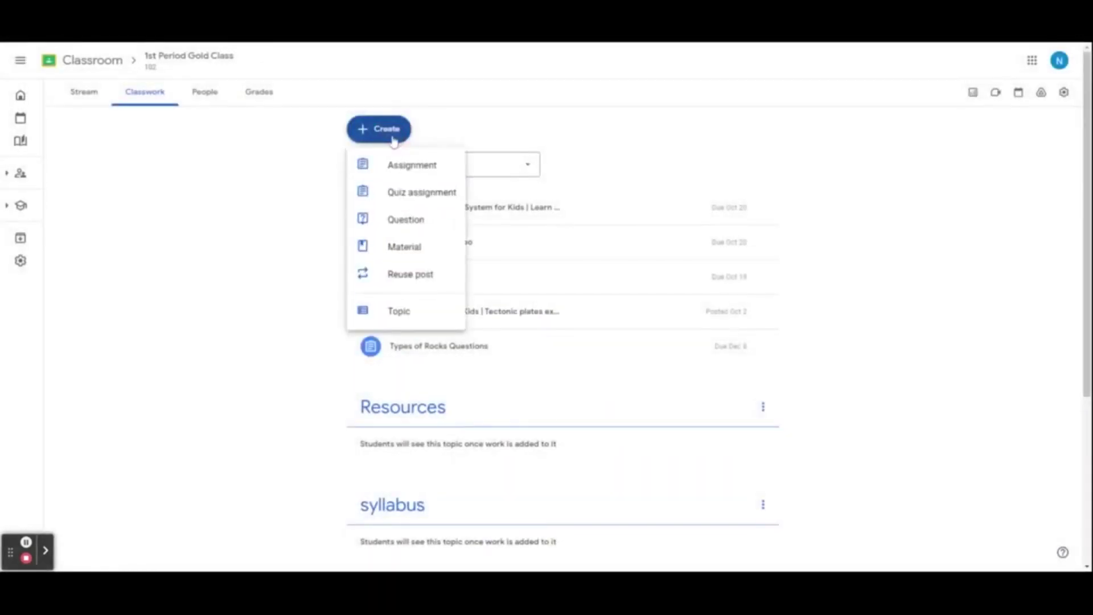
Create a material under Resources with the Lesson plan Math doc attached, titled 'Math Plan'
click(436, 251)
click(962, 178)
click(988, 205)
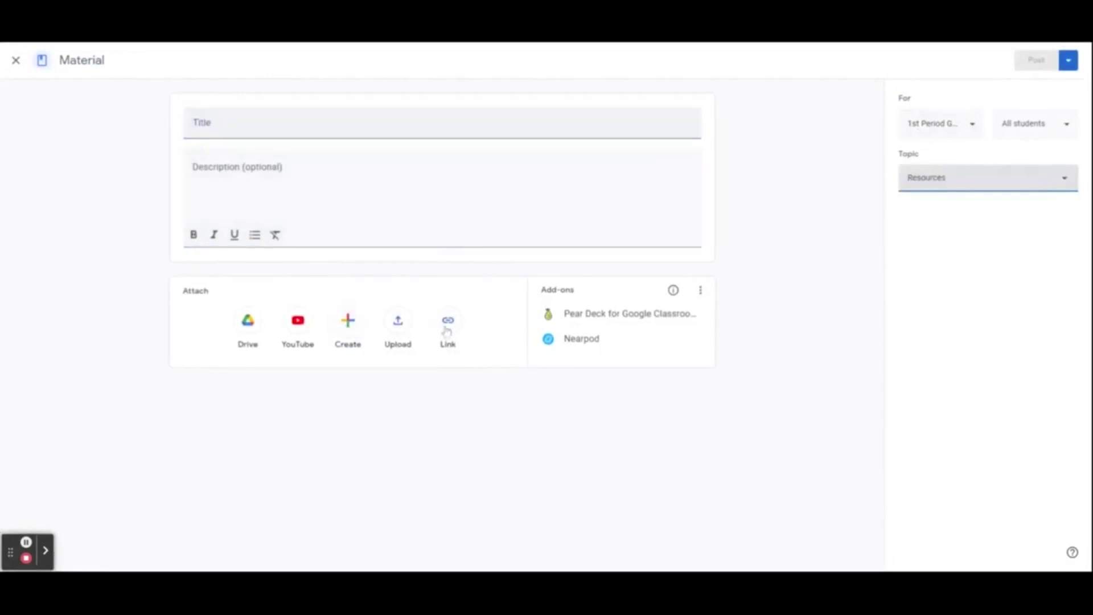
click(246, 335)
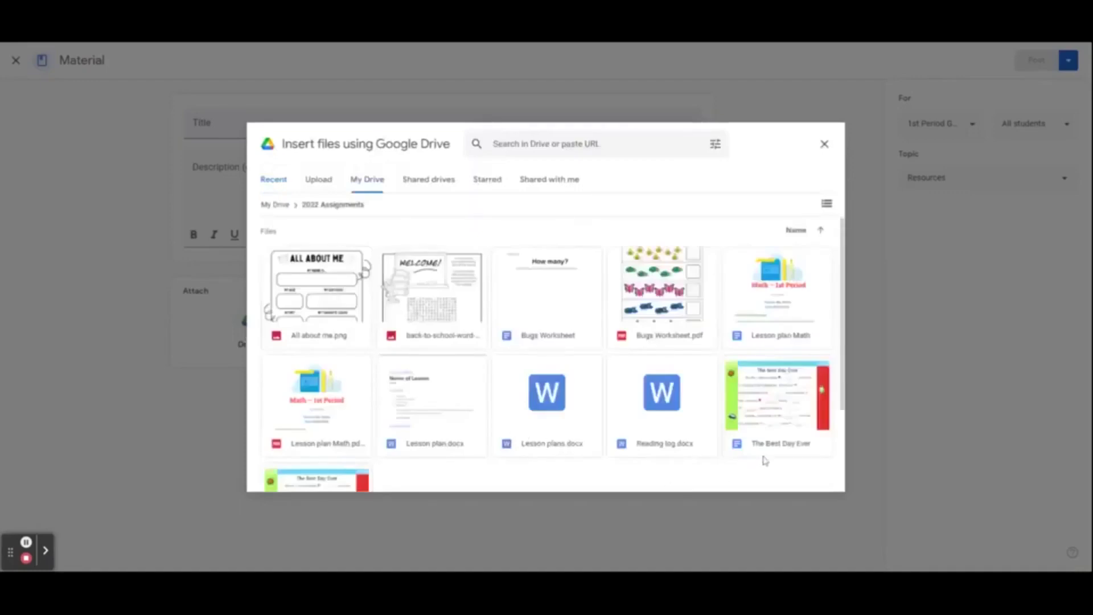
double_click(763, 334)
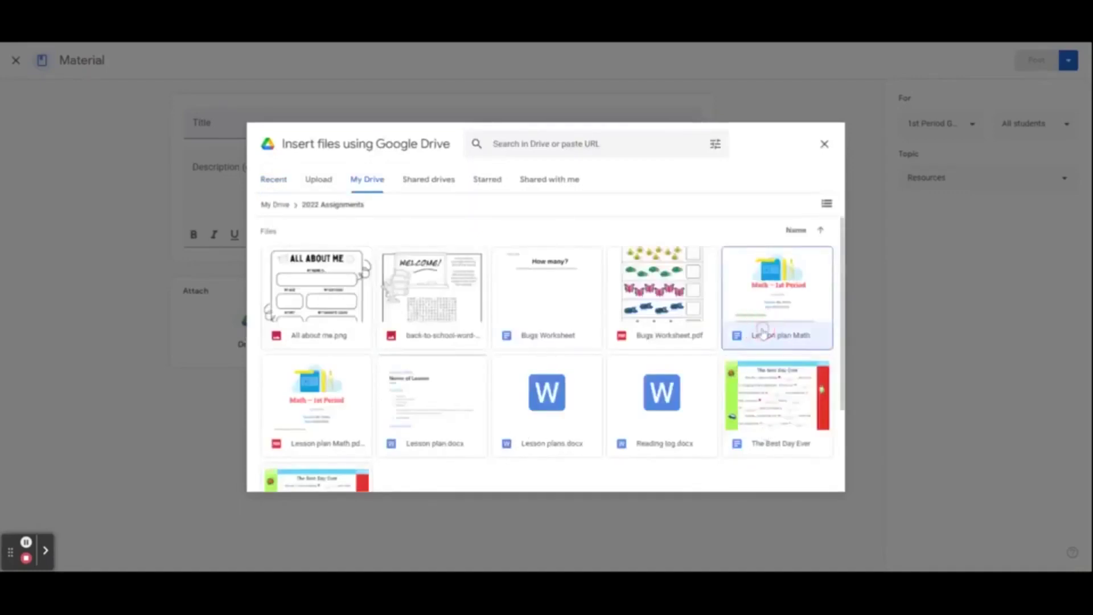
click(268, 121)
text(Math Plan)
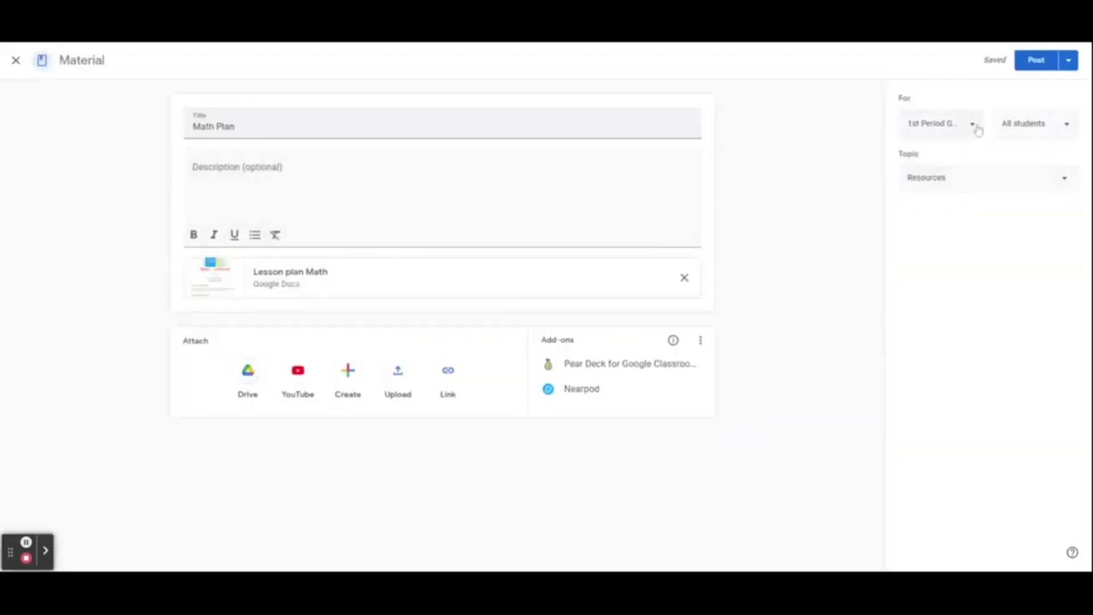
Select three classes for the Math Plan material and post it
click(974, 125)
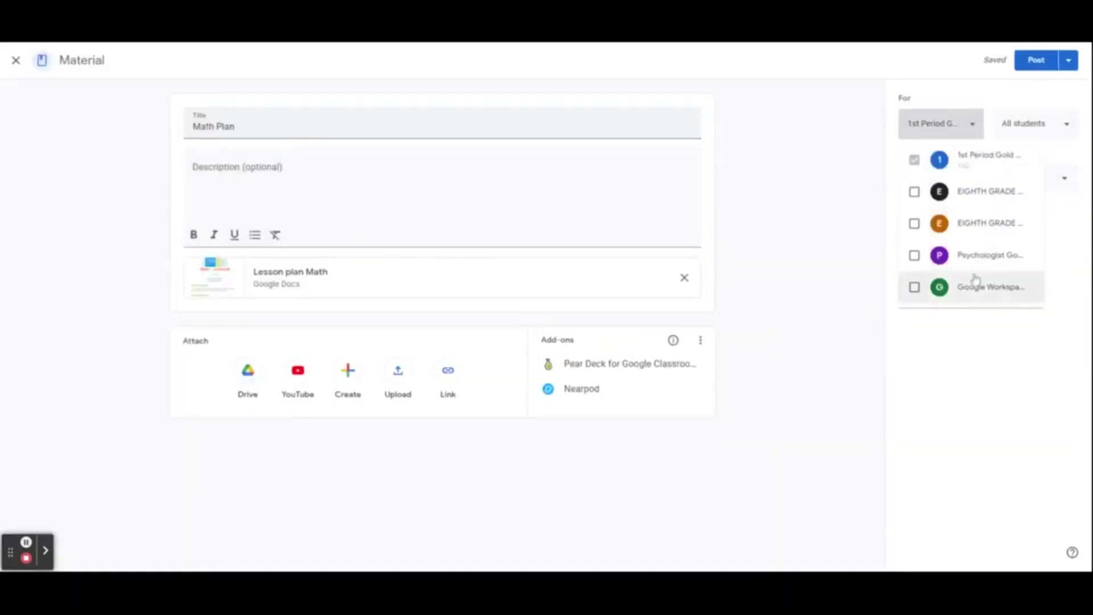
click(951, 97)
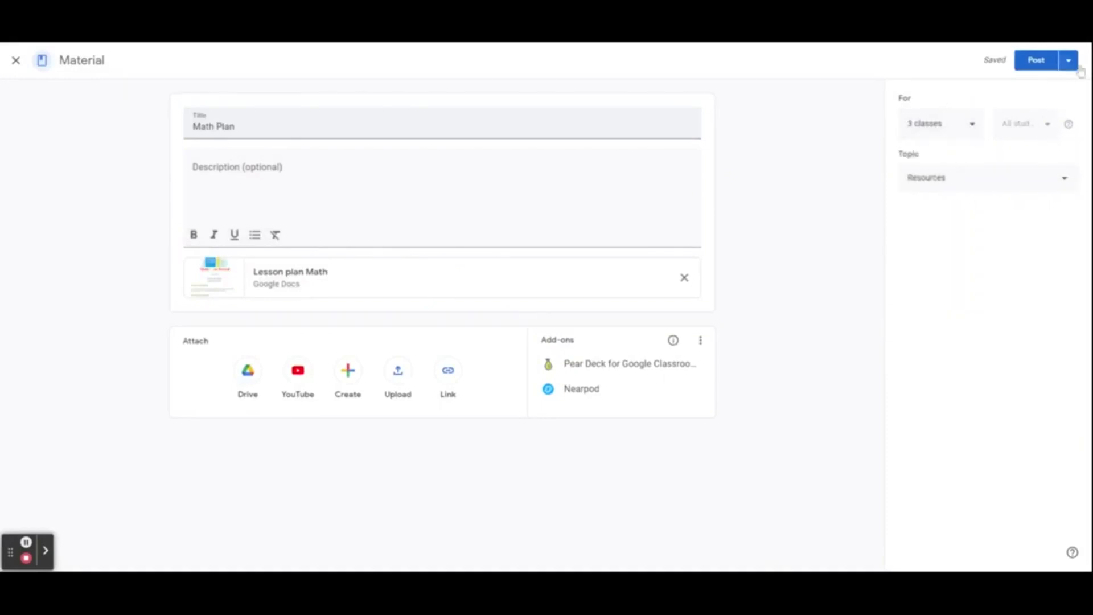
click(1062, 69)
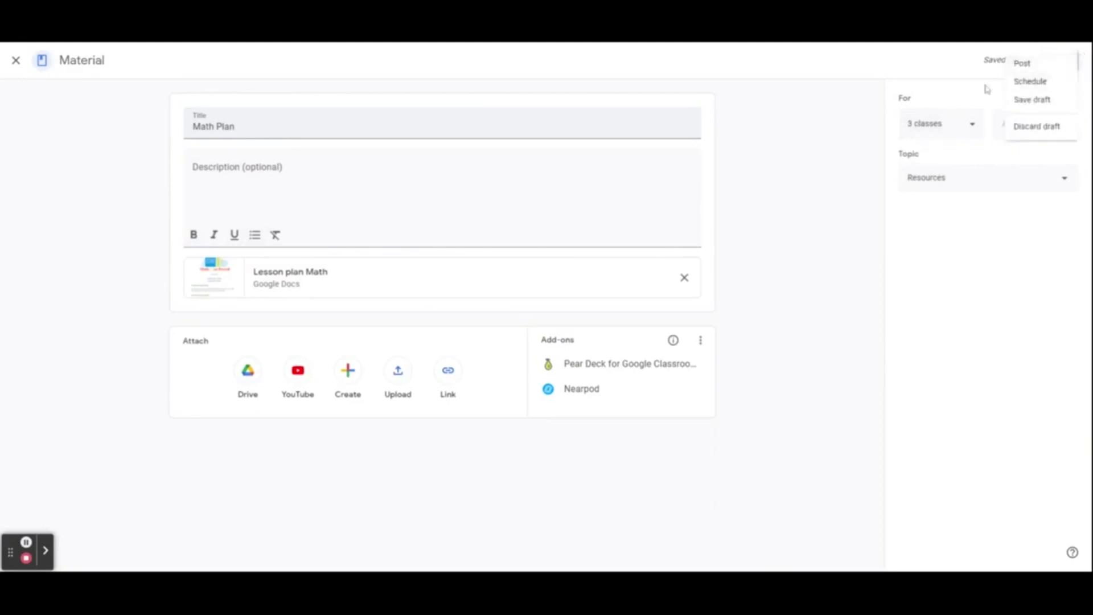
click(1022, 63)
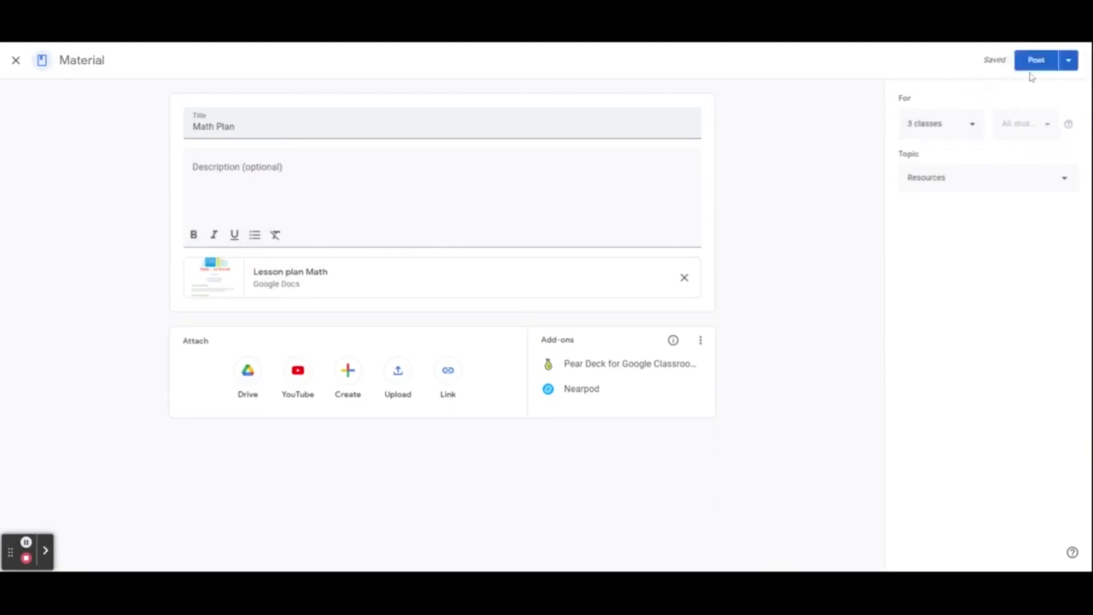
click(1039, 62)
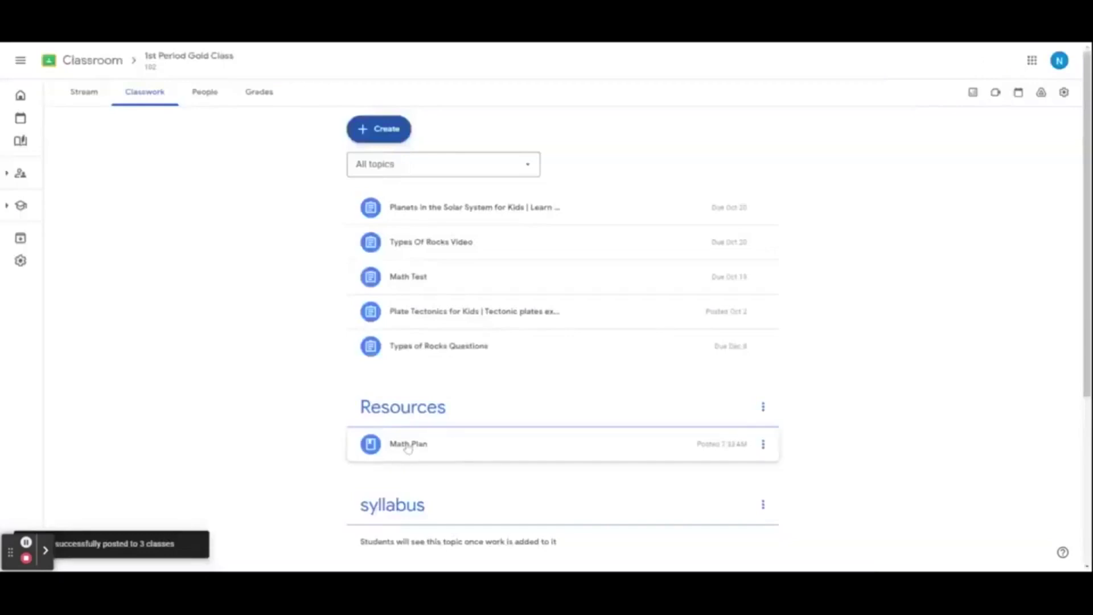
click(379, 129)
Start a new assignment that attaches The Best Day Ever doc, with a copy for each student
click(445, 170)
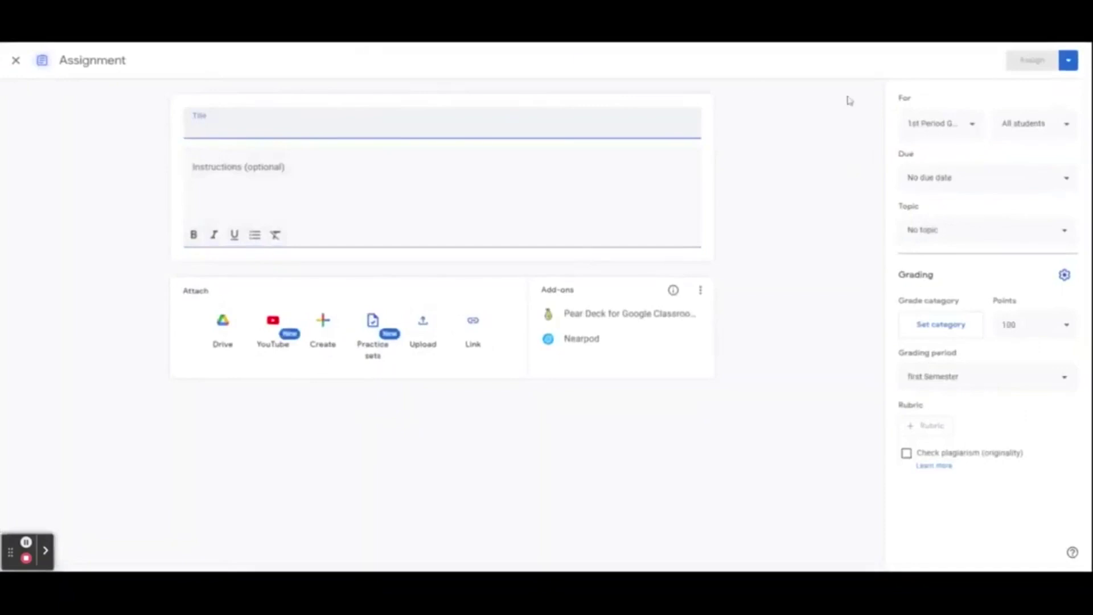
click(1067, 60)
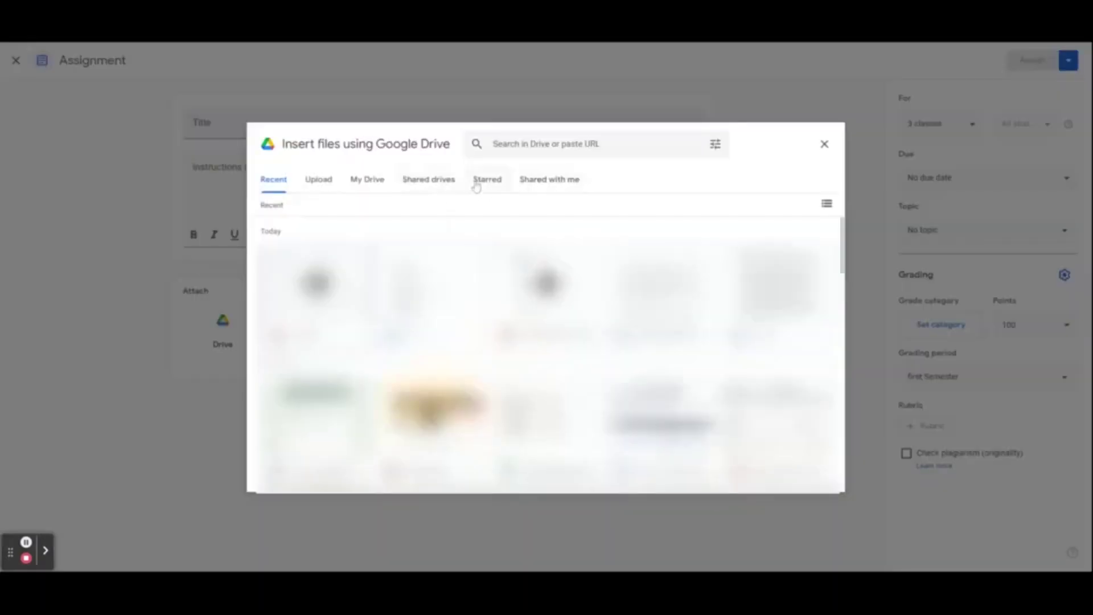
click(376, 180)
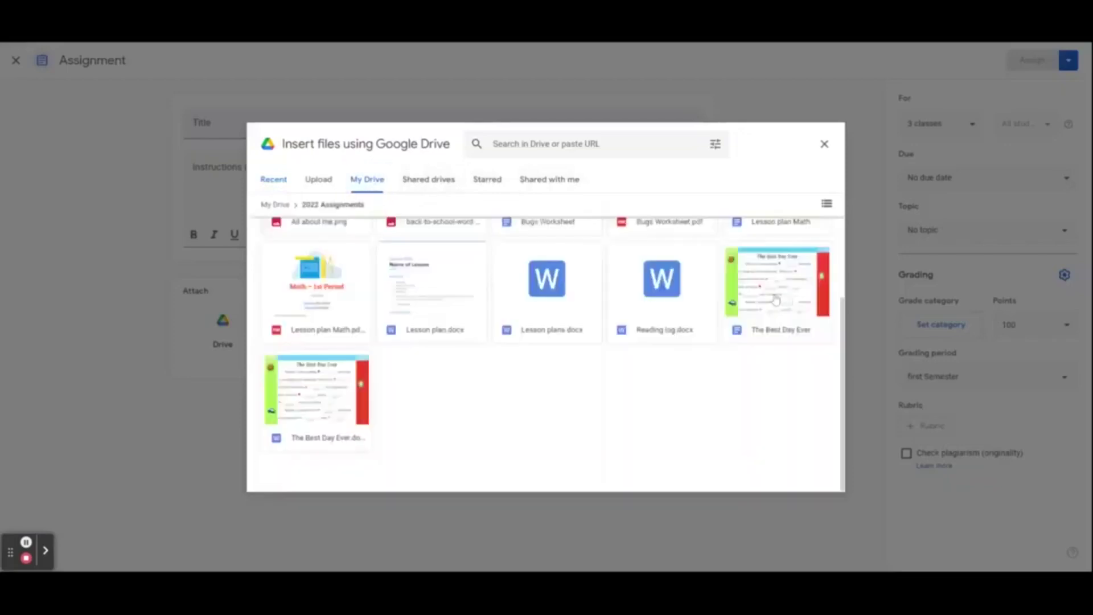
double_click(770, 295)
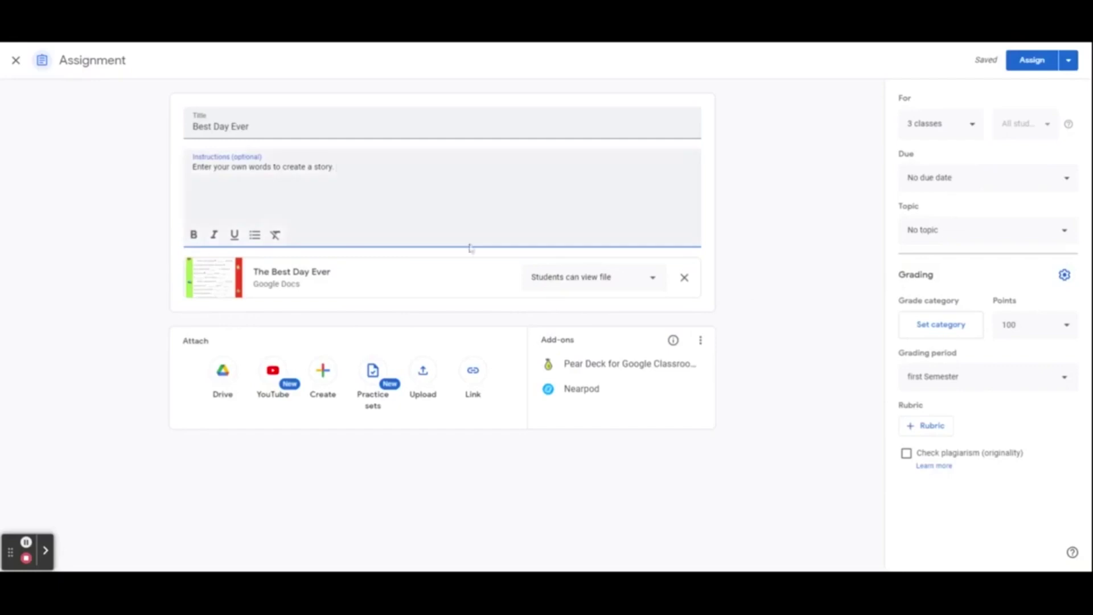
click(654, 281)
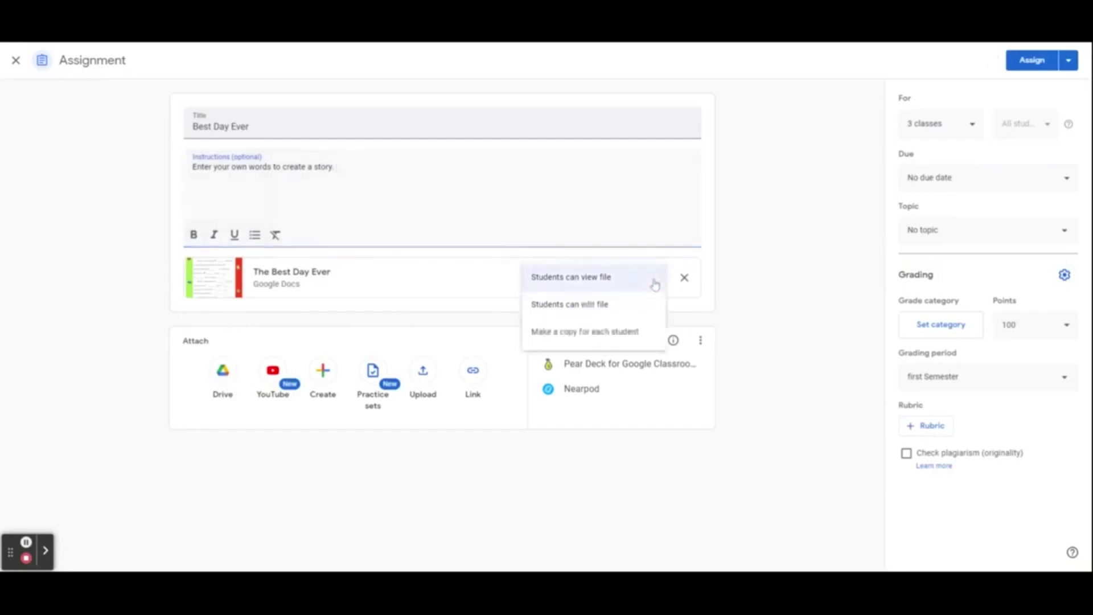
click(586, 336)
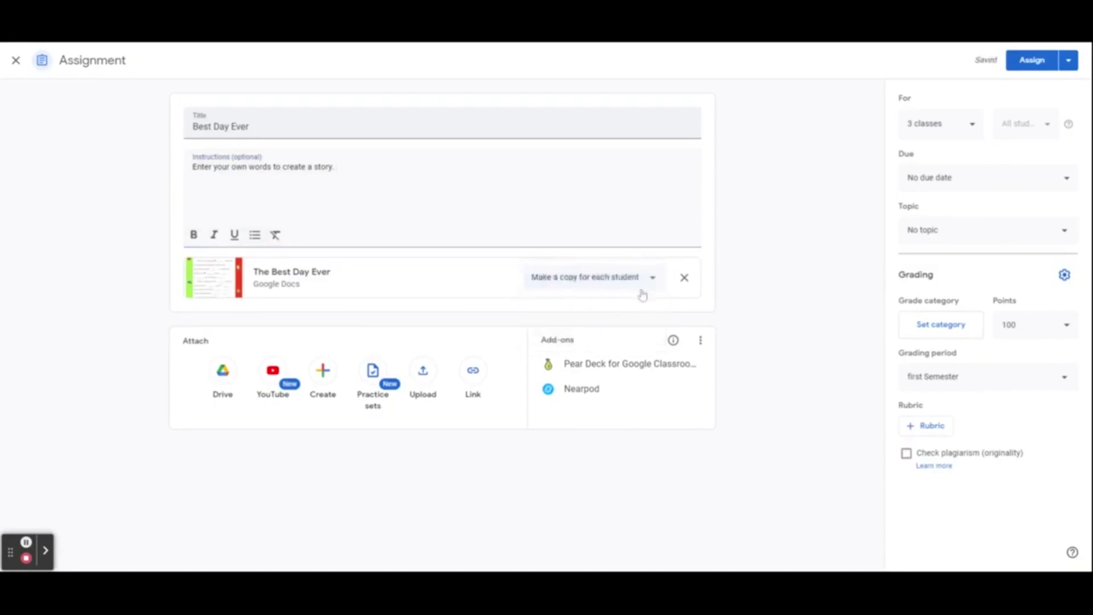
Create a new topic named 'English' for the assignment
click(962, 127)
click(963, 127)
click(966, 229)
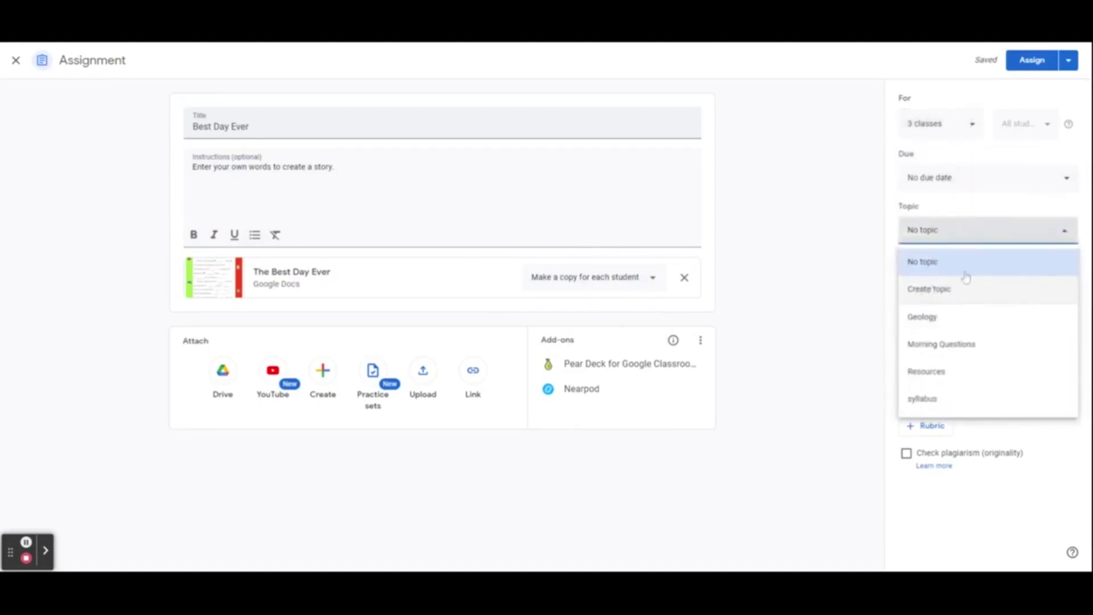
click(1023, 286)
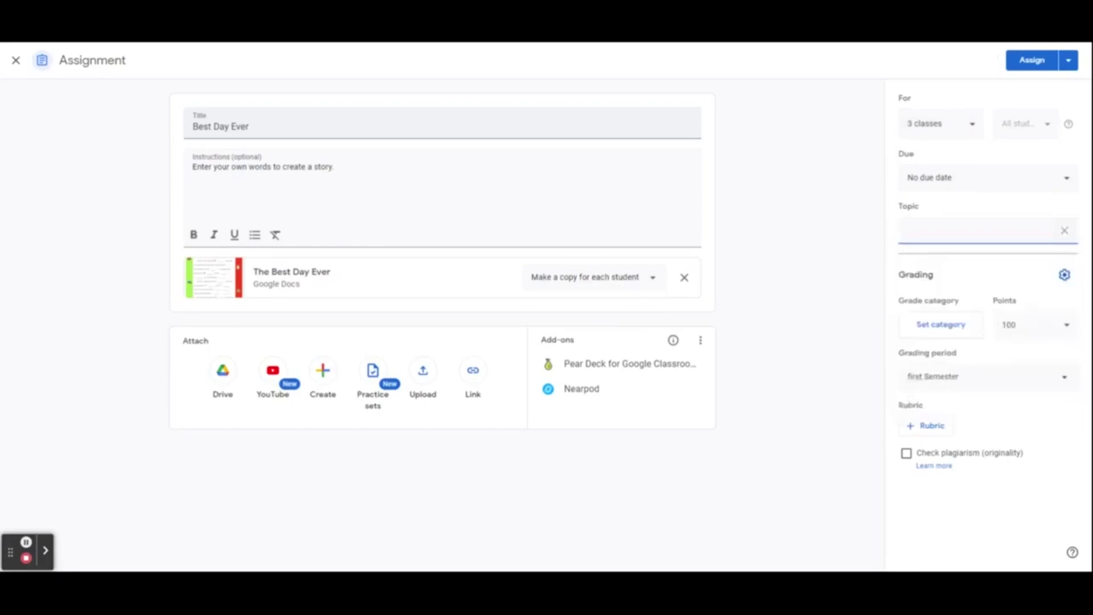
text(English)
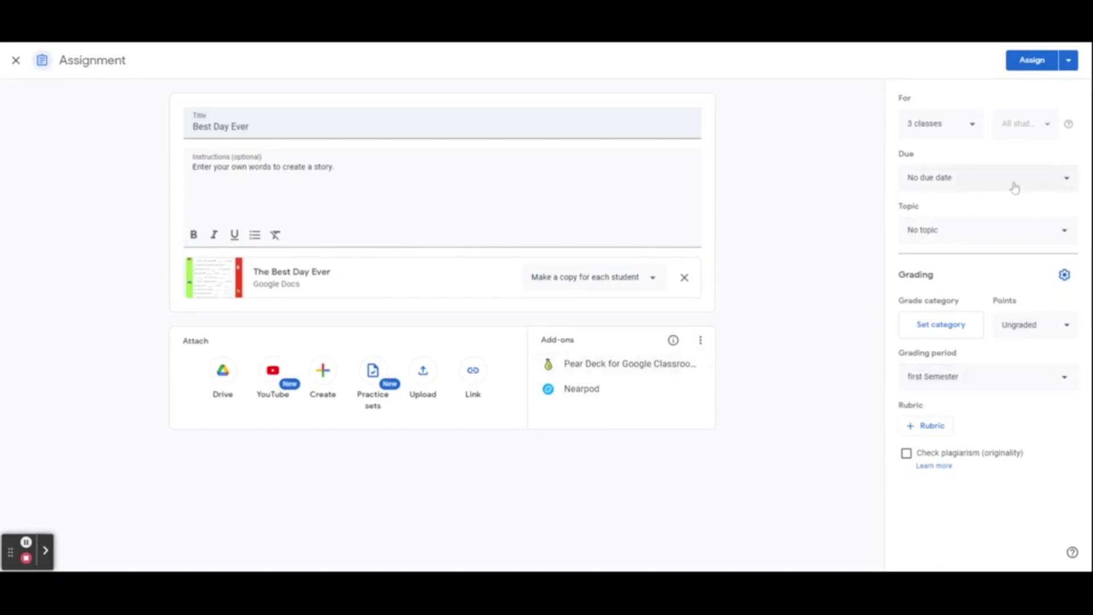
Set the due date to Dec 22 with no due time, and close submissions afterward
click(1066, 178)
click(1022, 263)
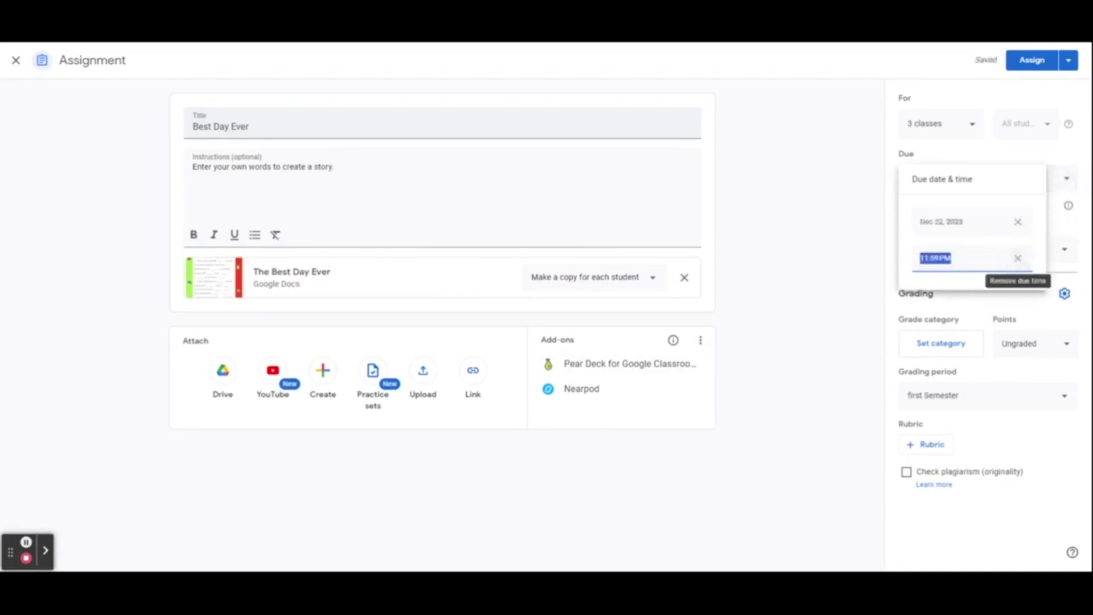
click(1017, 258)
click(1007, 159)
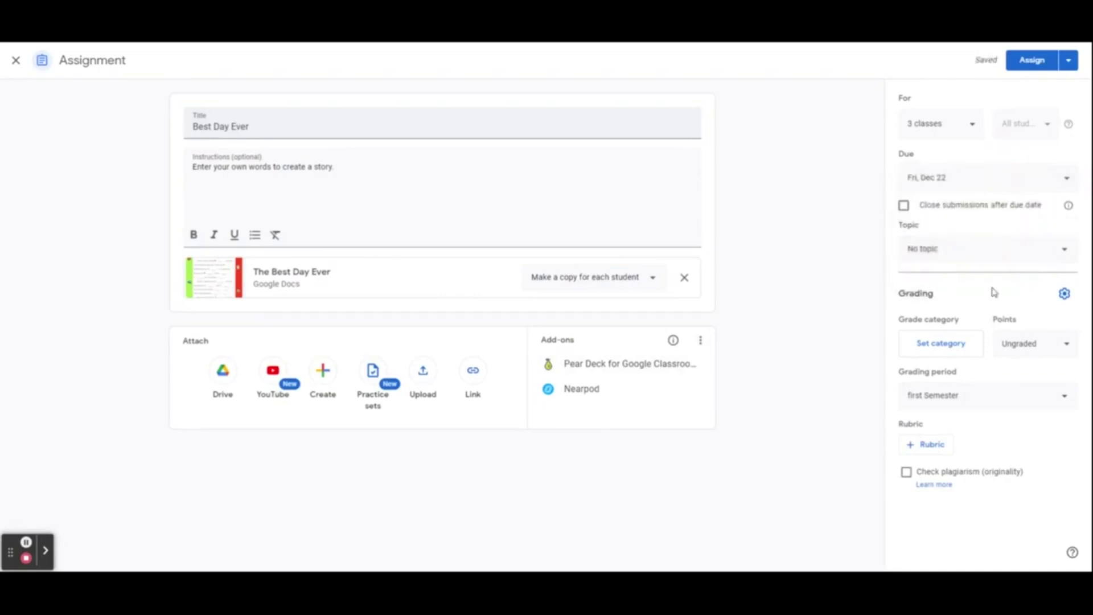
click(899, 210)
Apply the English topic and schedule the assignment, with the first class publishing on Dec 4
click(987, 248)
click(934, 285)
click(1068, 59)
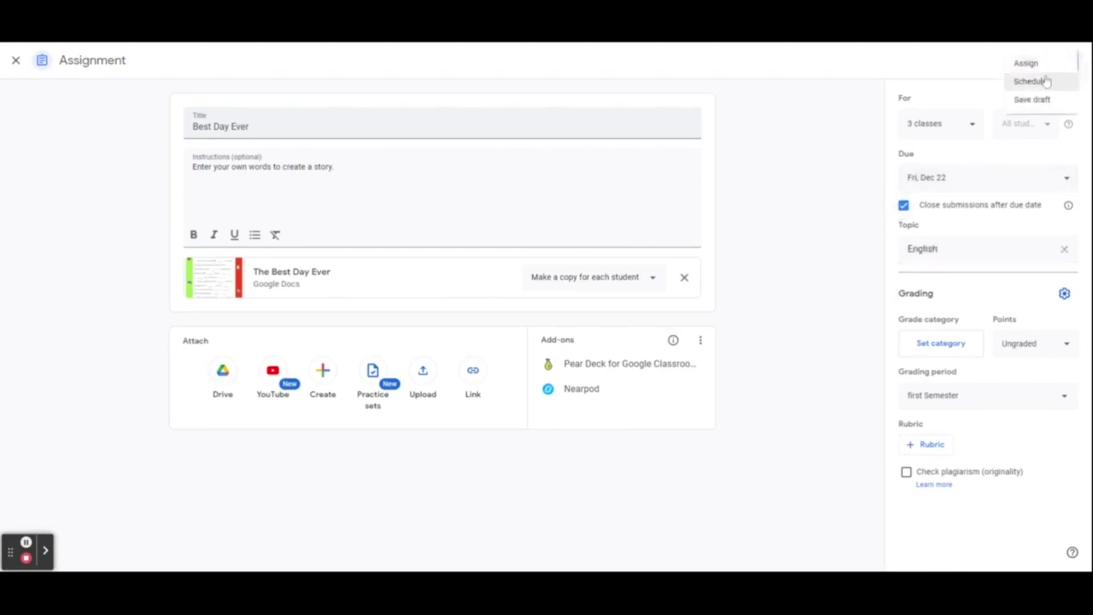
click(1042, 81)
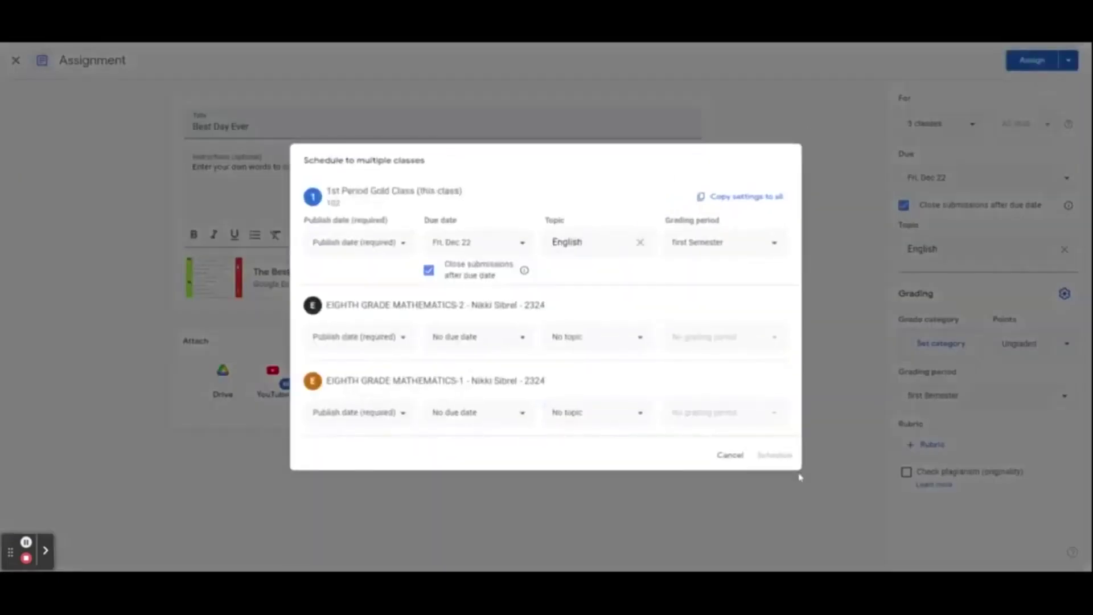
click(399, 246)
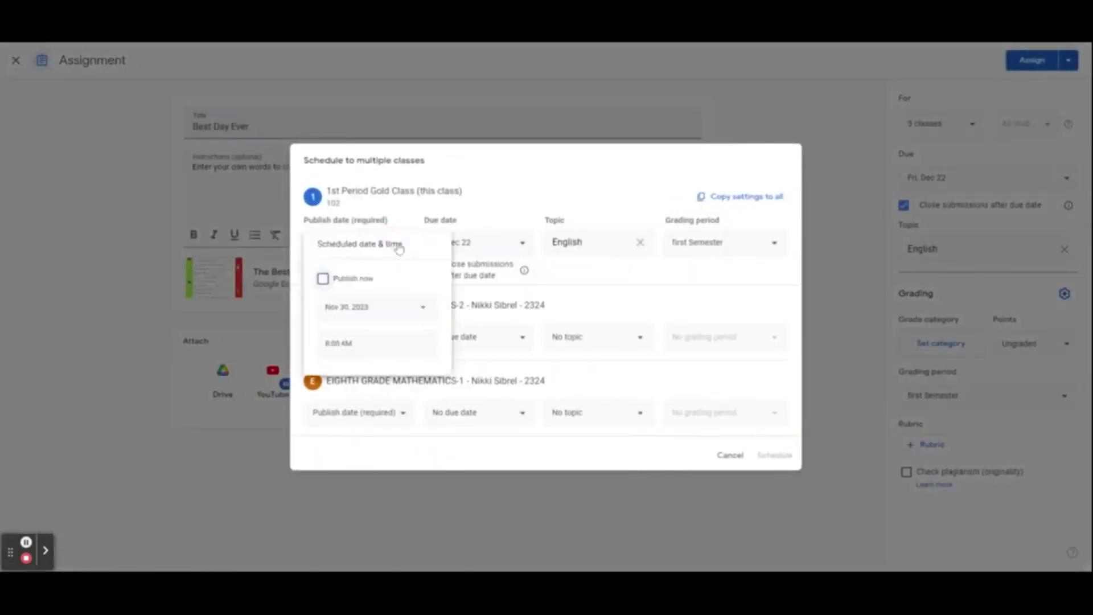
click(420, 310)
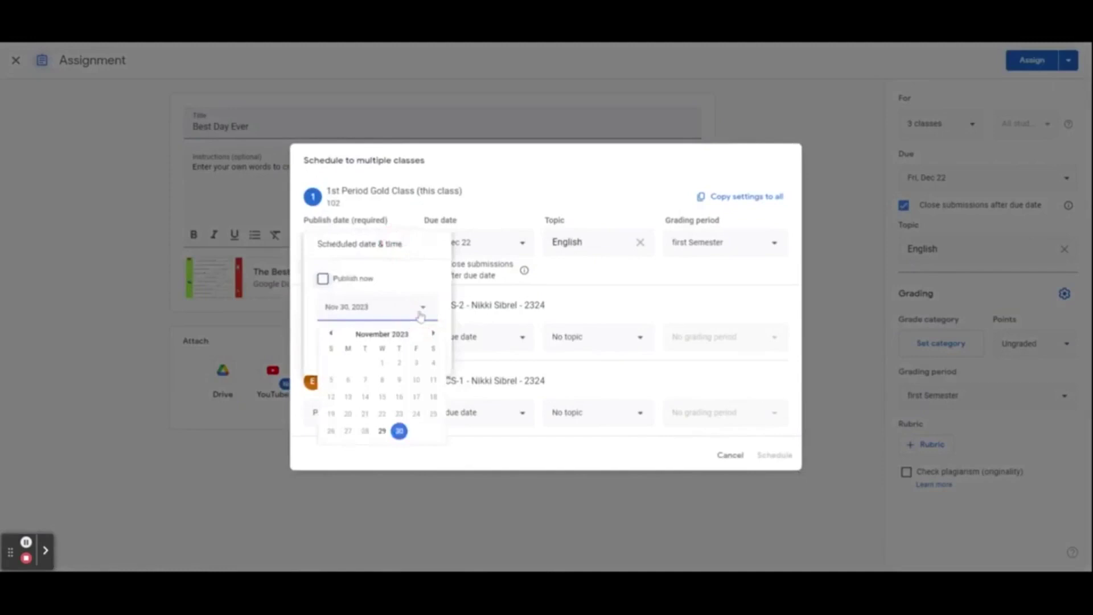
click(434, 332)
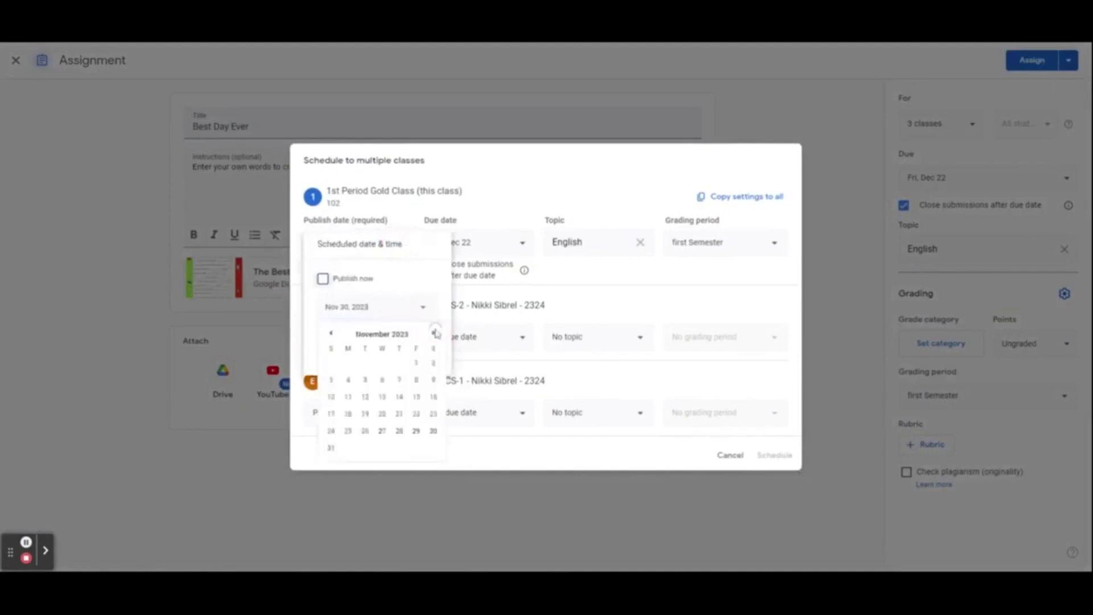
click(348, 380)
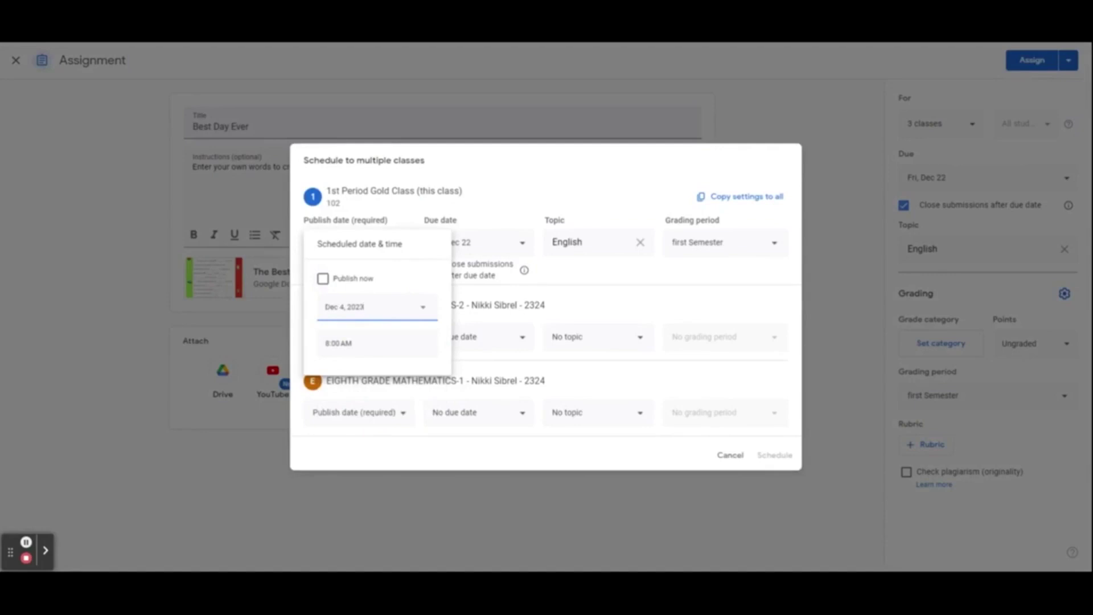
click(491, 203)
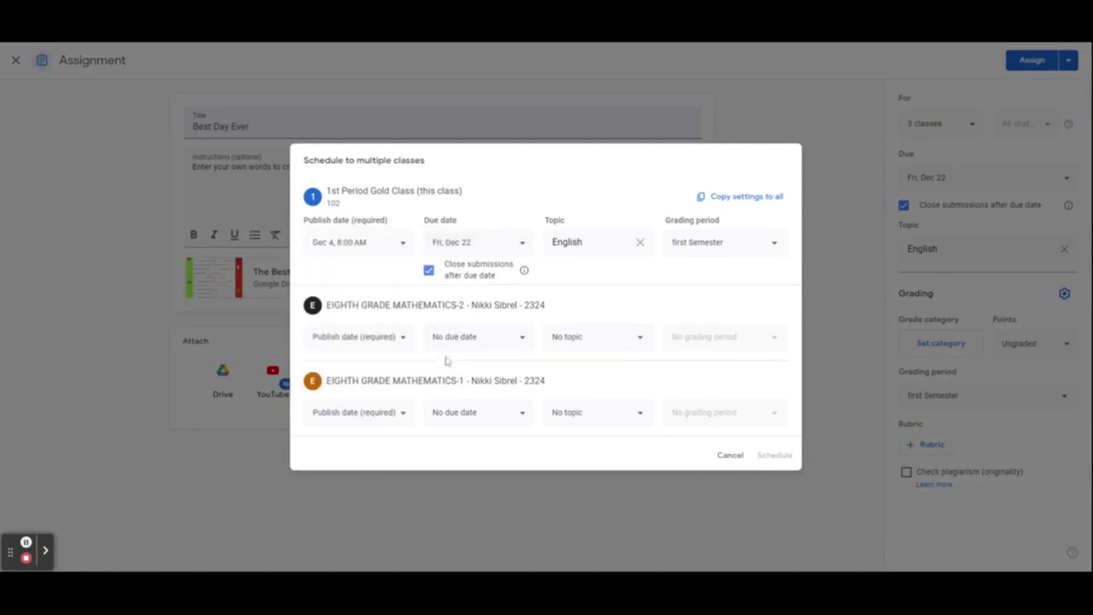
Copy the first class's schedule settings to all classes and schedule the assignment for all three
click(407, 339)
click(391, 404)
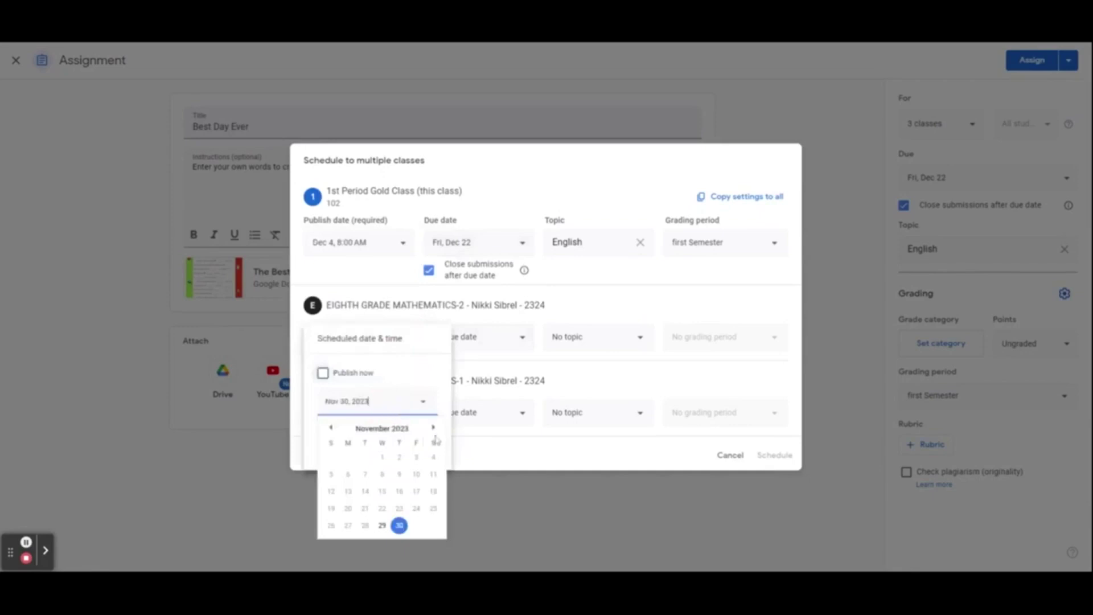
click(436, 429)
click(435, 429)
click(364, 457)
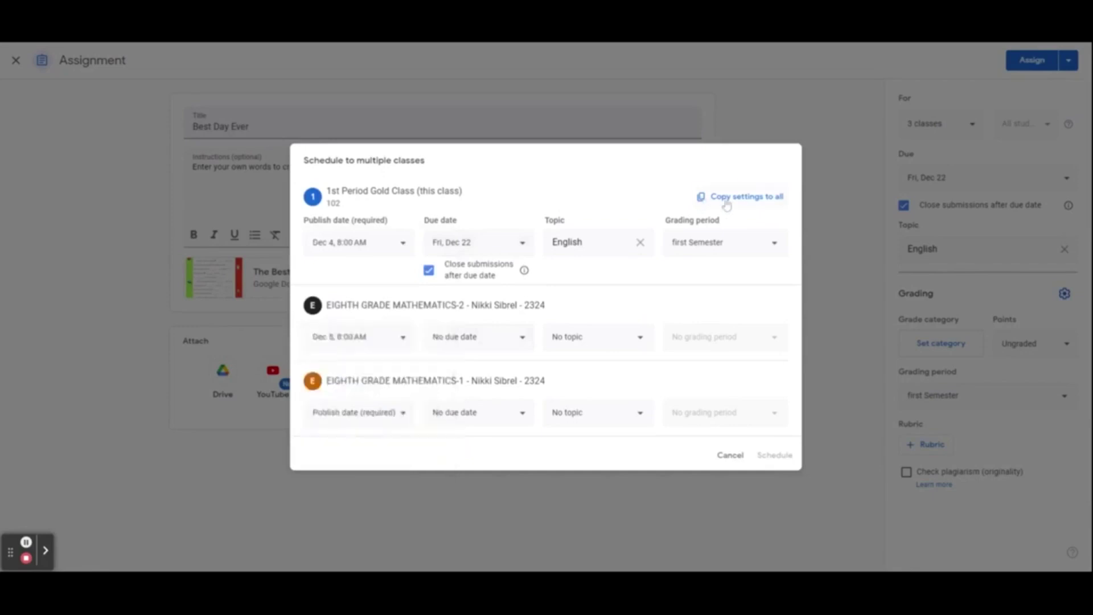
click(726, 203)
click(600, 343)
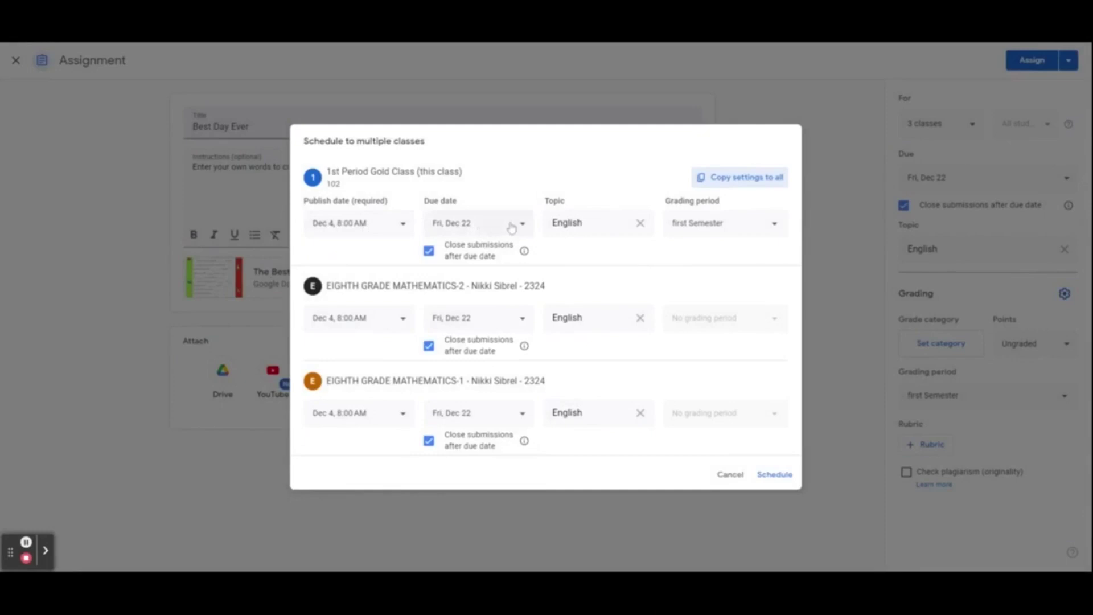
click(777, 475)
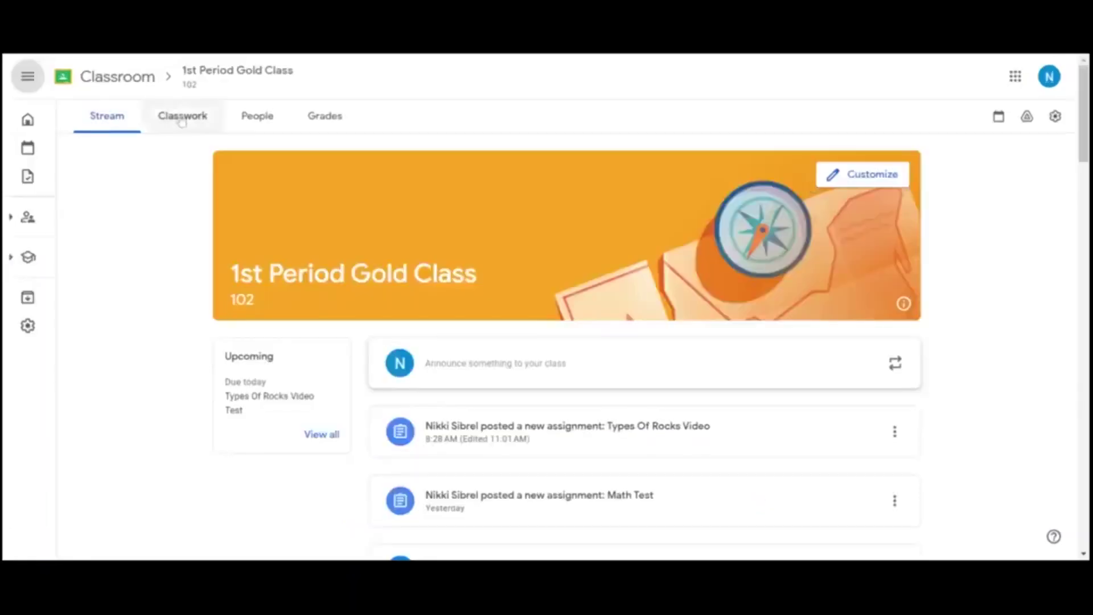
Expand Types Of Rocks Video and review its YouTube activity's questions, then return to Classwork
click(145, 97)
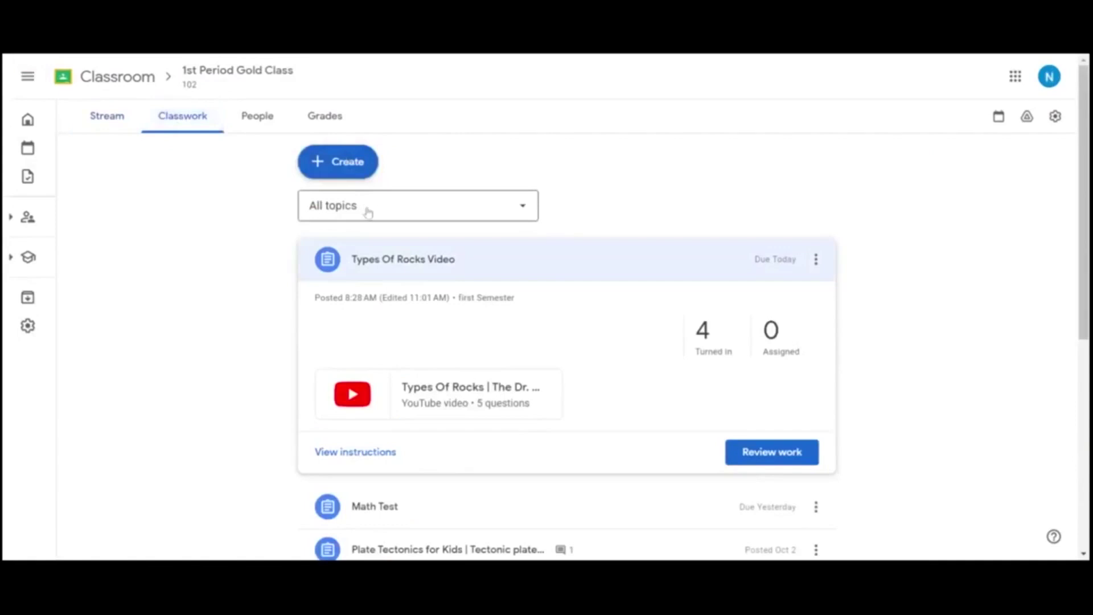
click(428, 272)
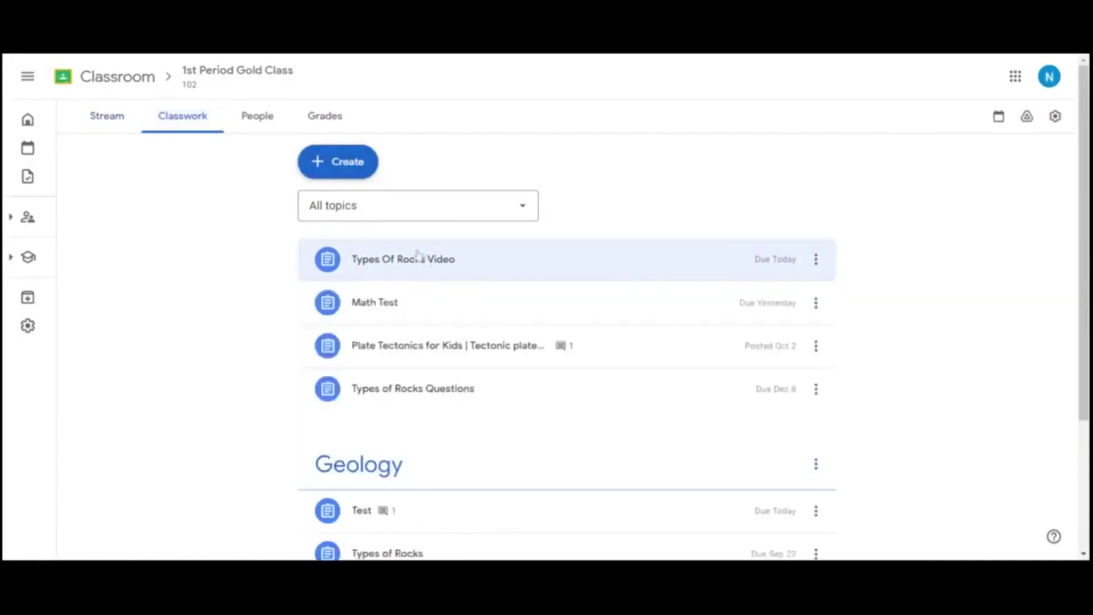
click(422, 257)
click(466, 391)
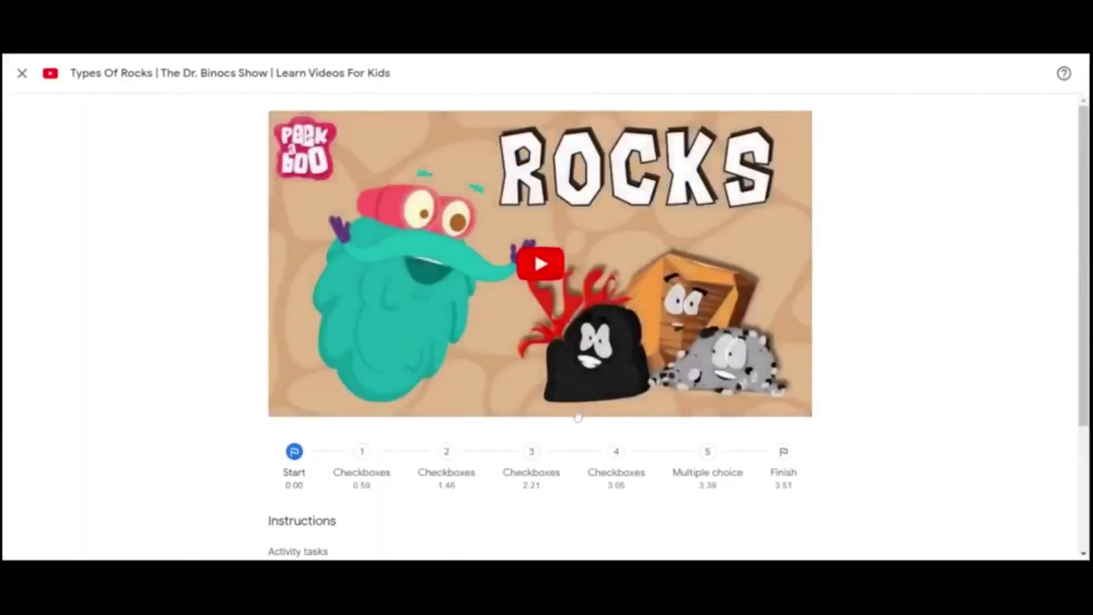
scroll(577, 416, down, 2)
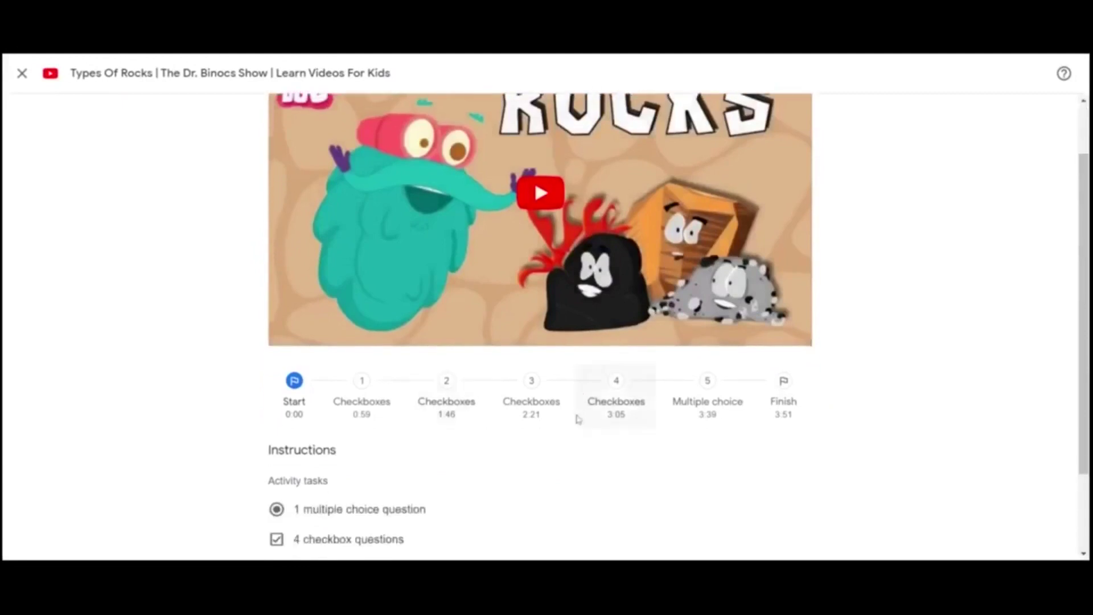
key(Escape)
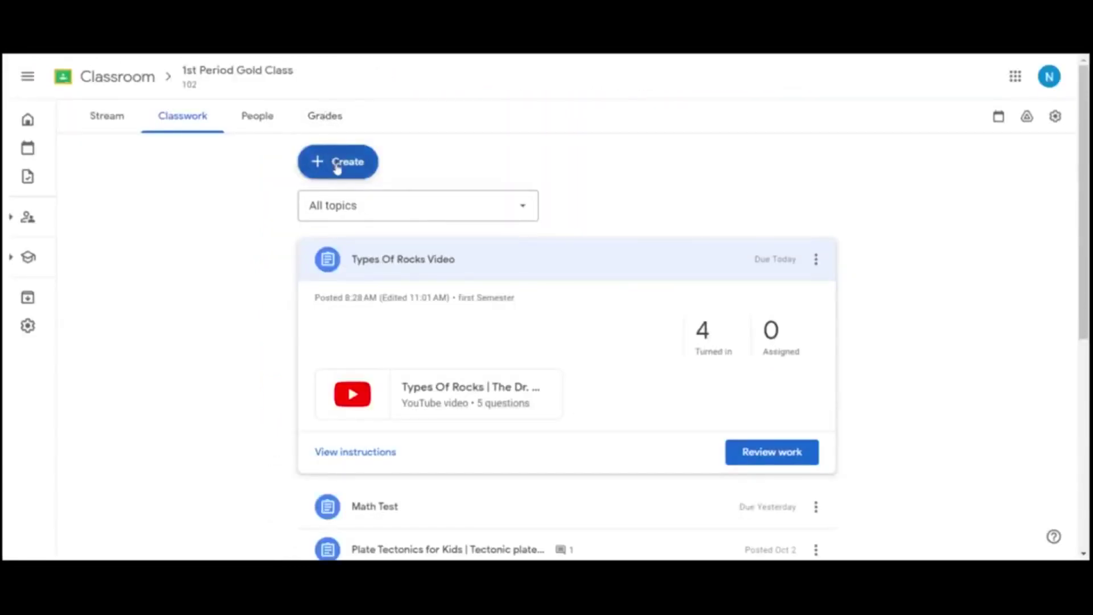
click(343, 166)
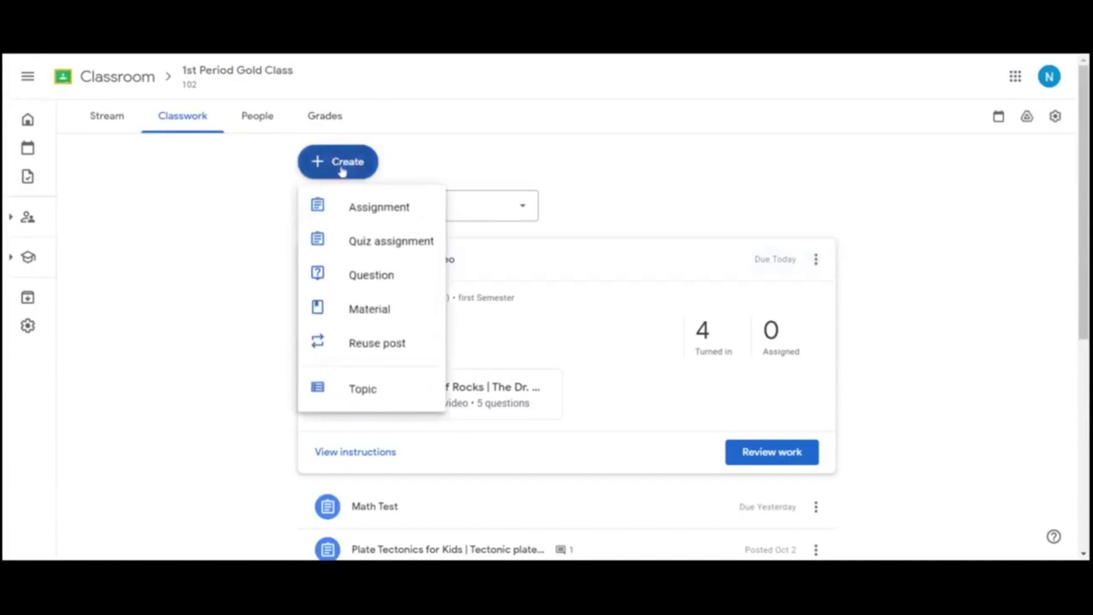
In a new assignment, look up the pasted YouTube link for Planets in the Solar System for Kids
click(378, 209)
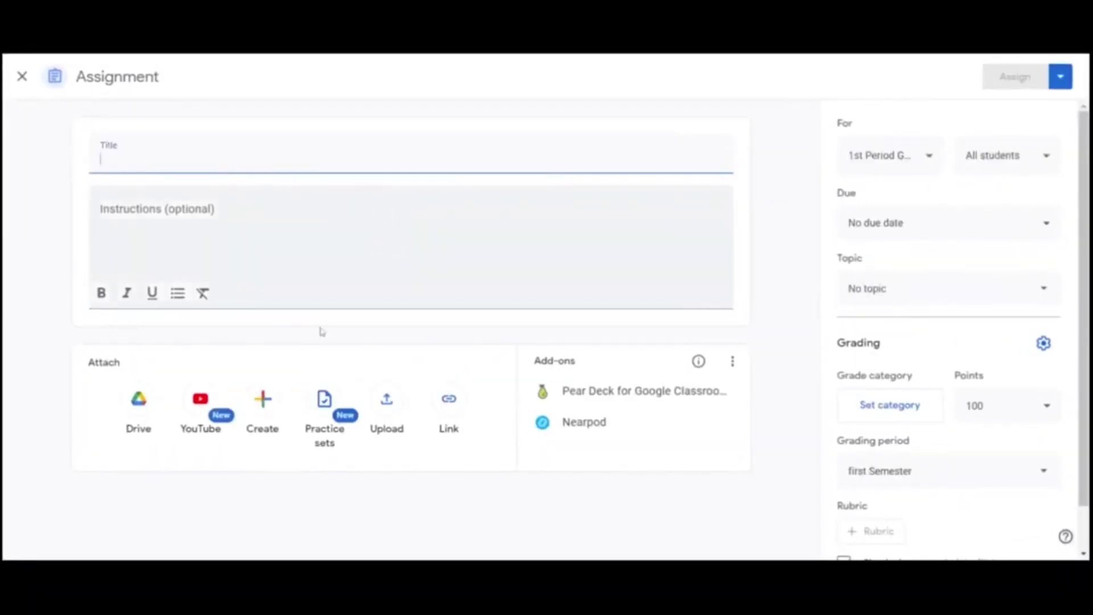
click(202, 410)
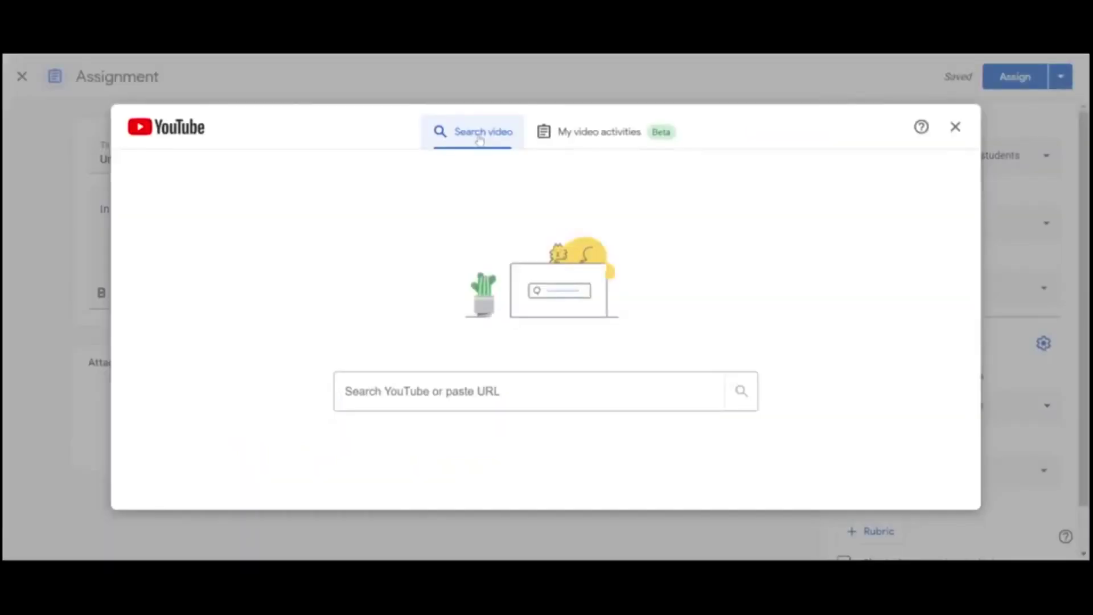
click(593, 139)
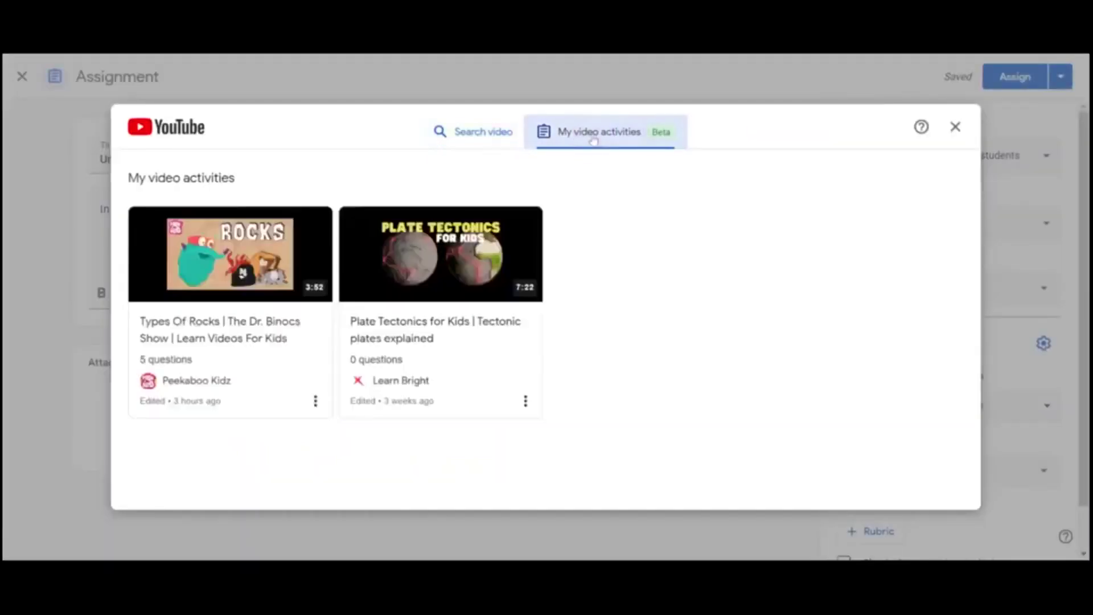
click(477, 145)
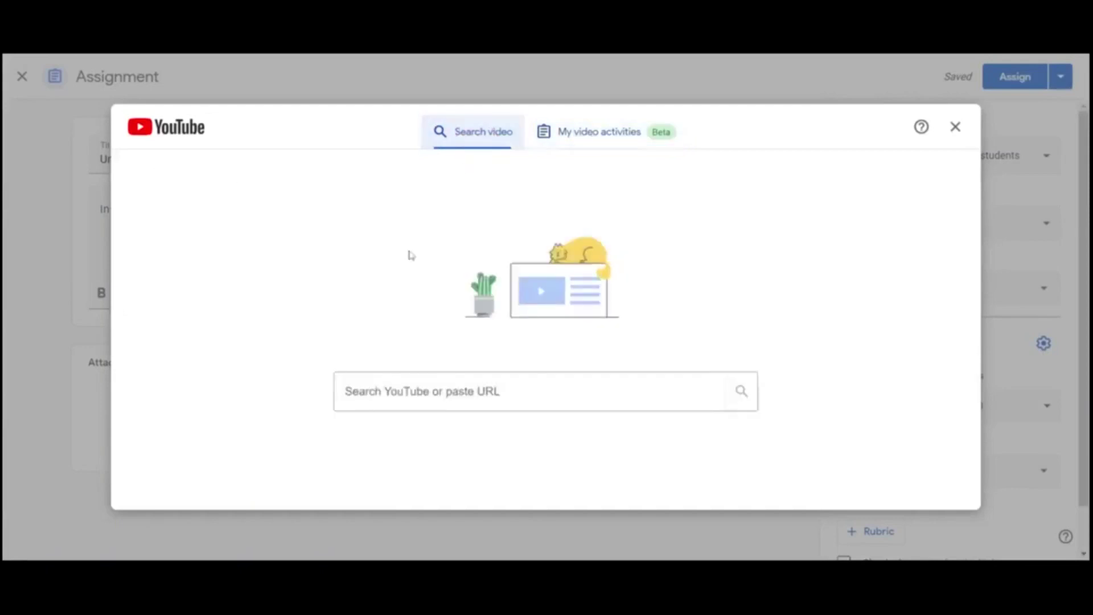
click(416, 392)
key(ctrl+v)
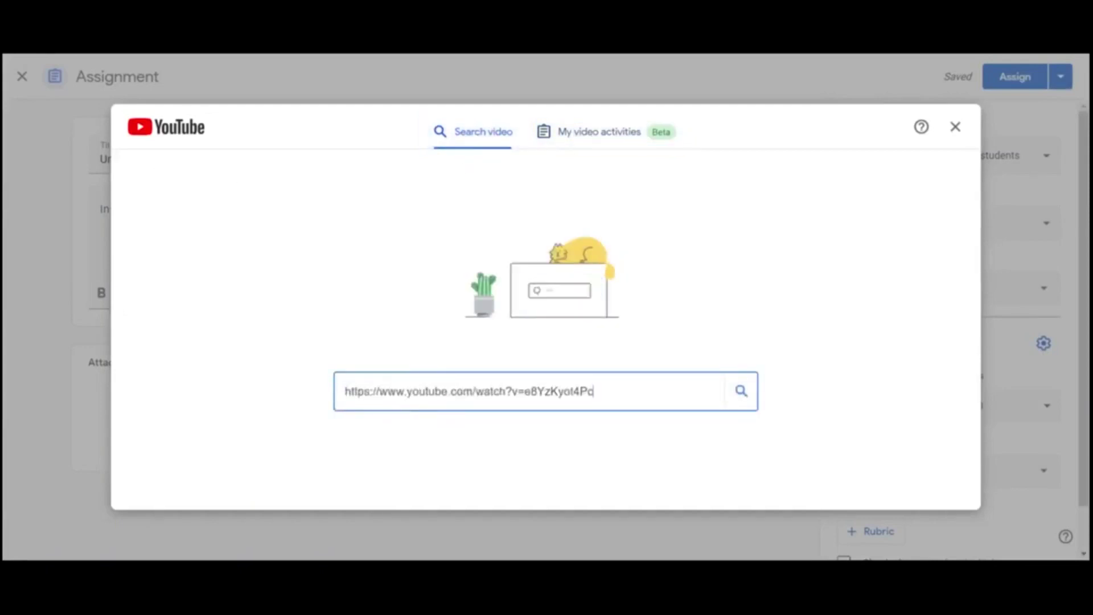
key(Return)
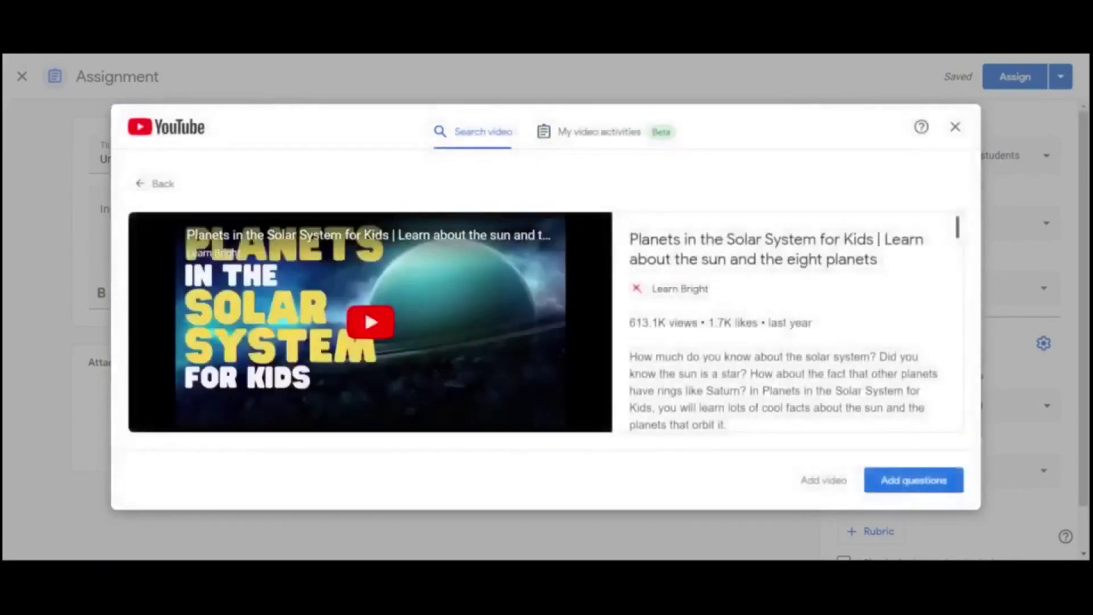
scroll(767, 290, down, 2)
scroll(767, 290, up, 2)
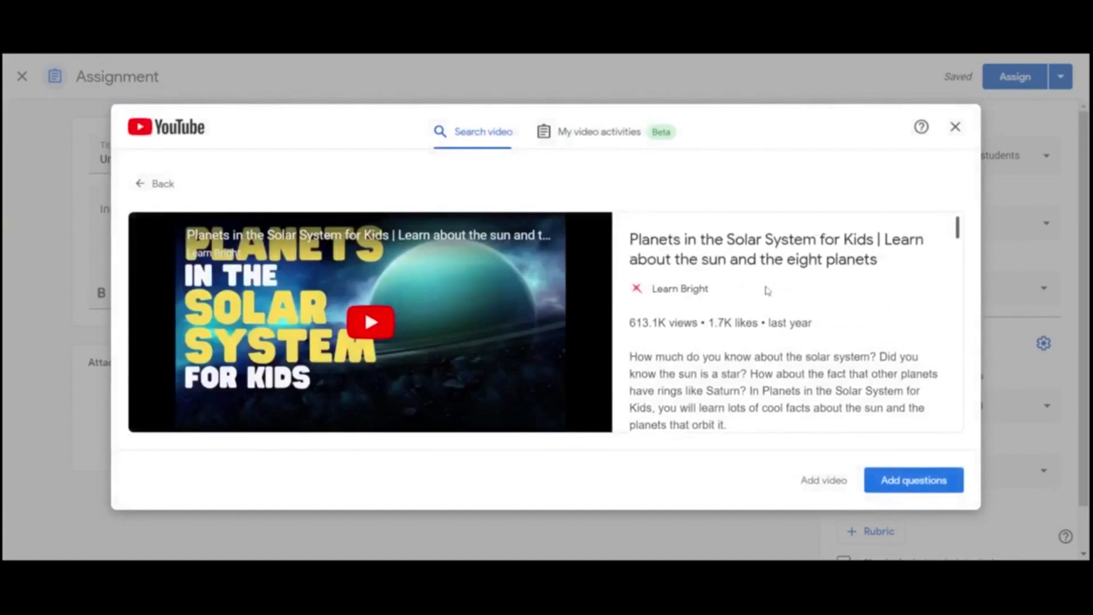
Add an open-ended question at 0:27 asking 'How many planets are in our solar system?'
click(892, 488)
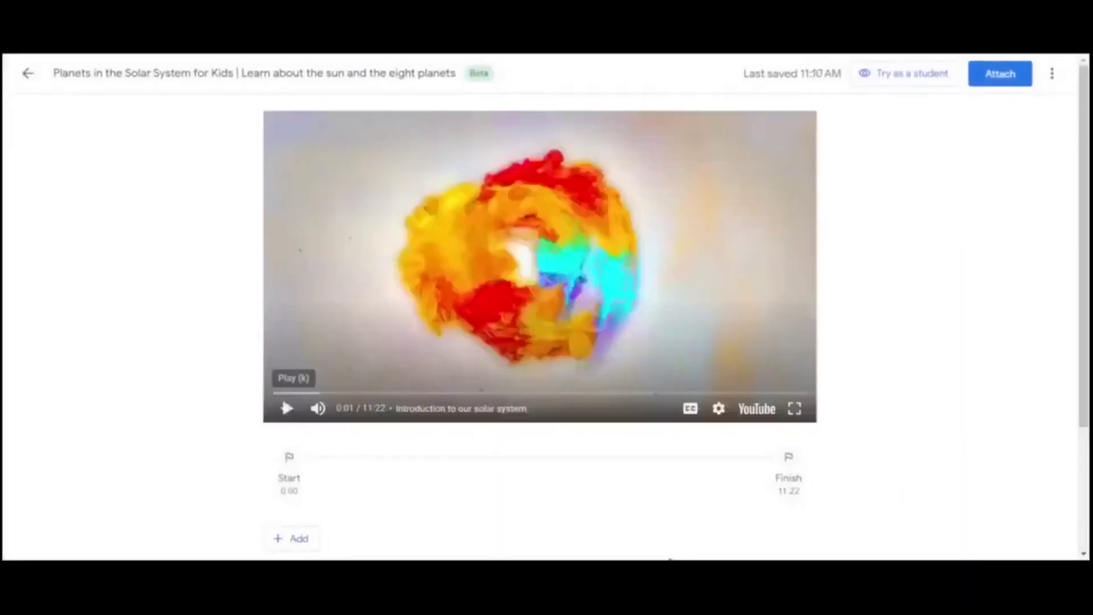
click(294, 393)
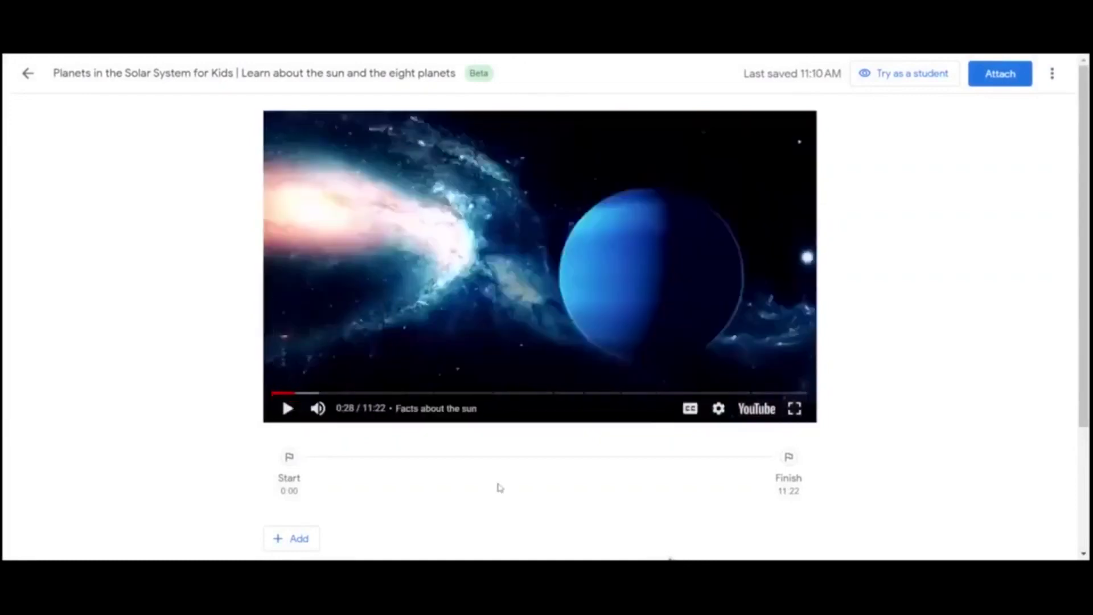
scroll(500, 488, down, 1)
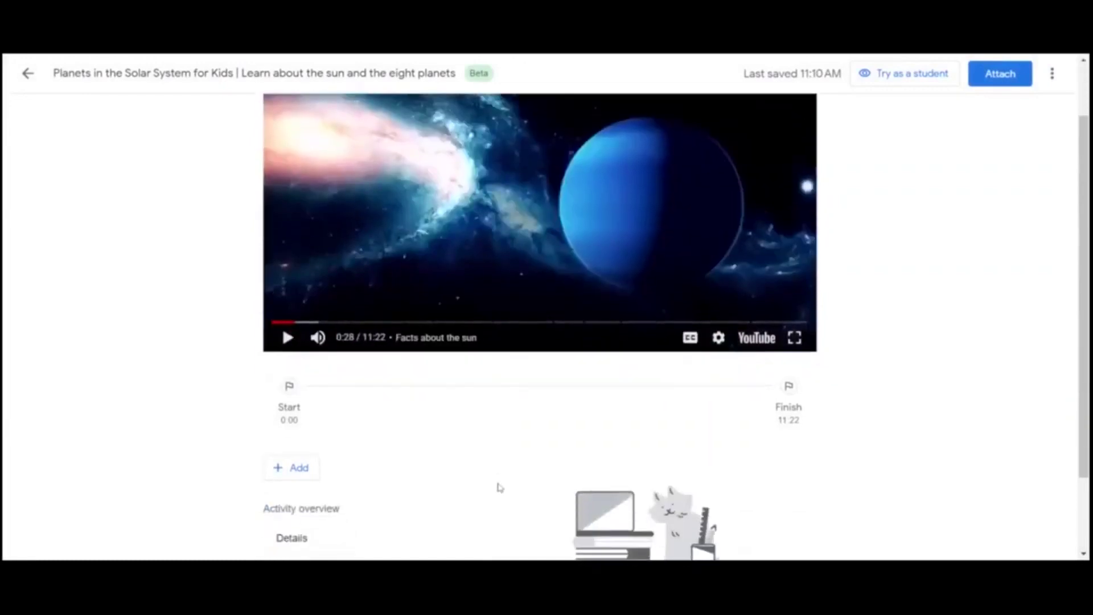
click(297, 478)
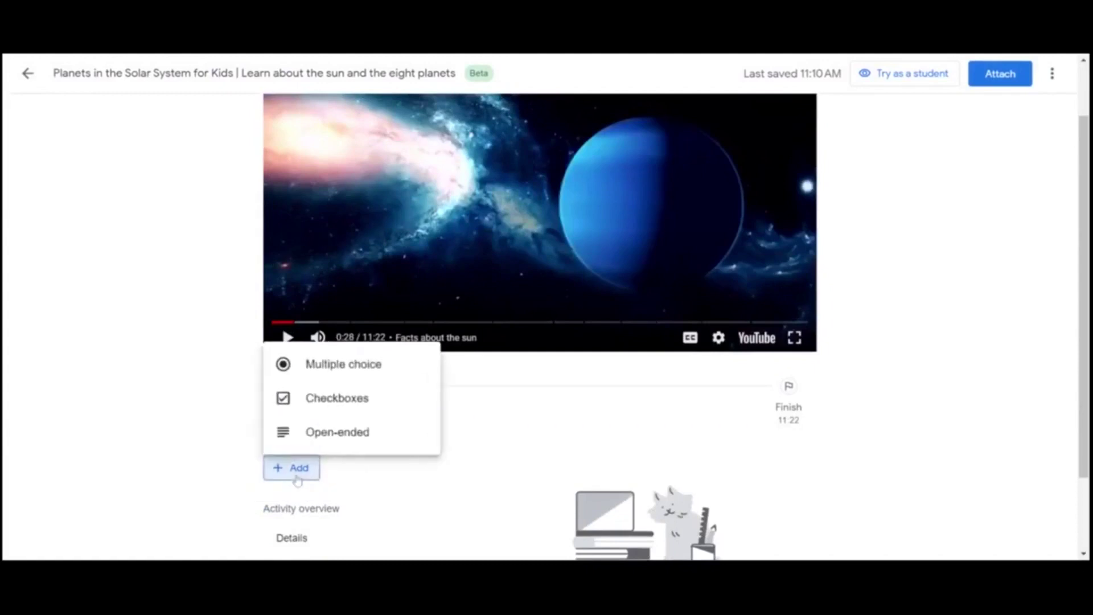
click(339, 433)
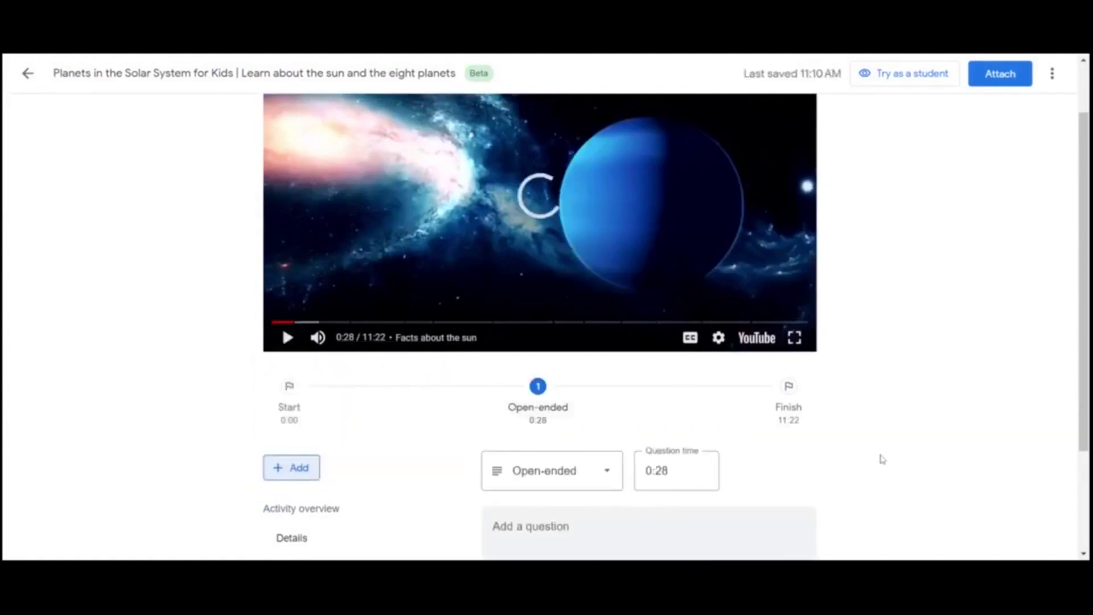
click(663, 332)
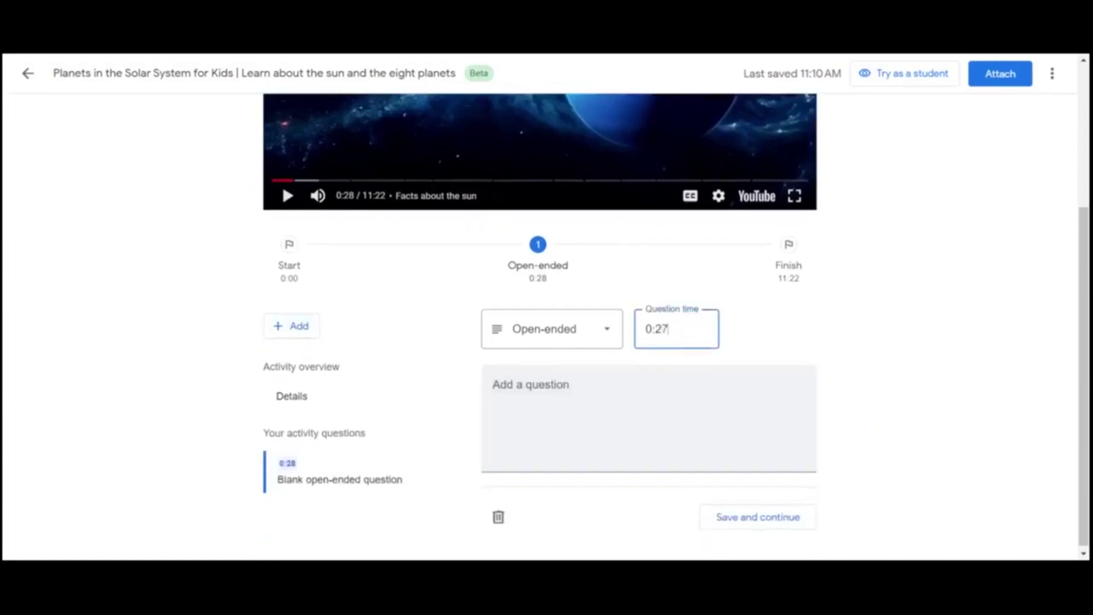
click(494, 390)
text(HOw)
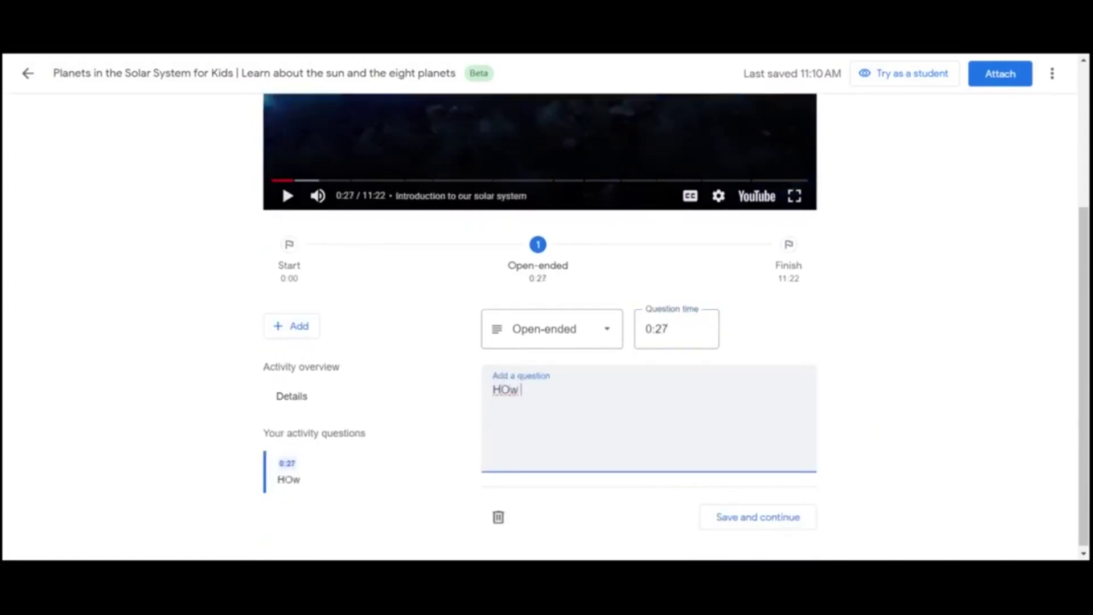
key(BackSpace)
key(BackSpace)
text(ow many pl)
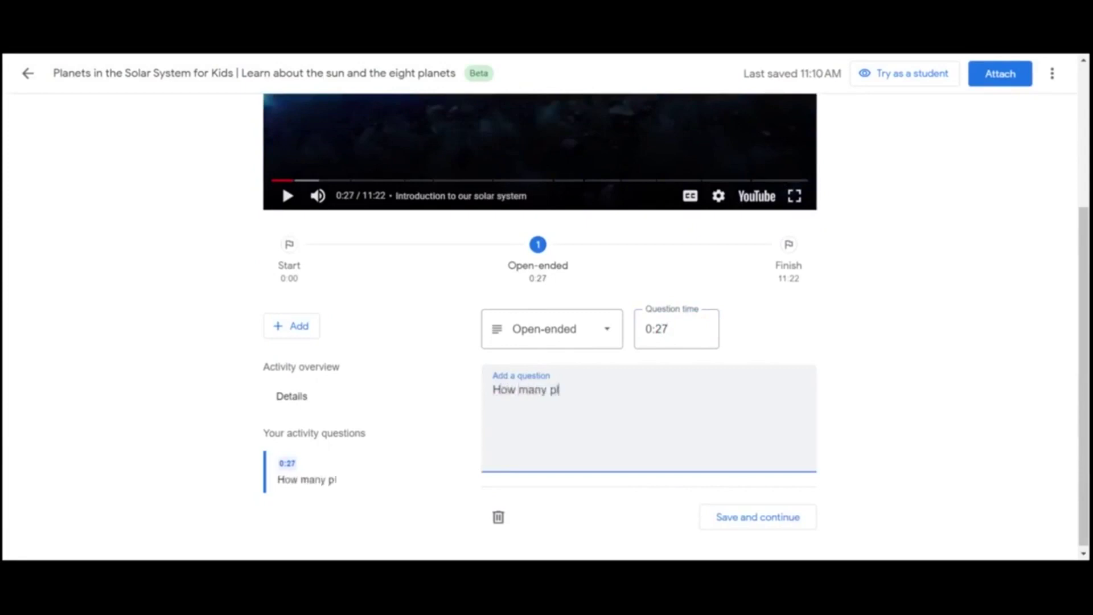
text(anets are i)
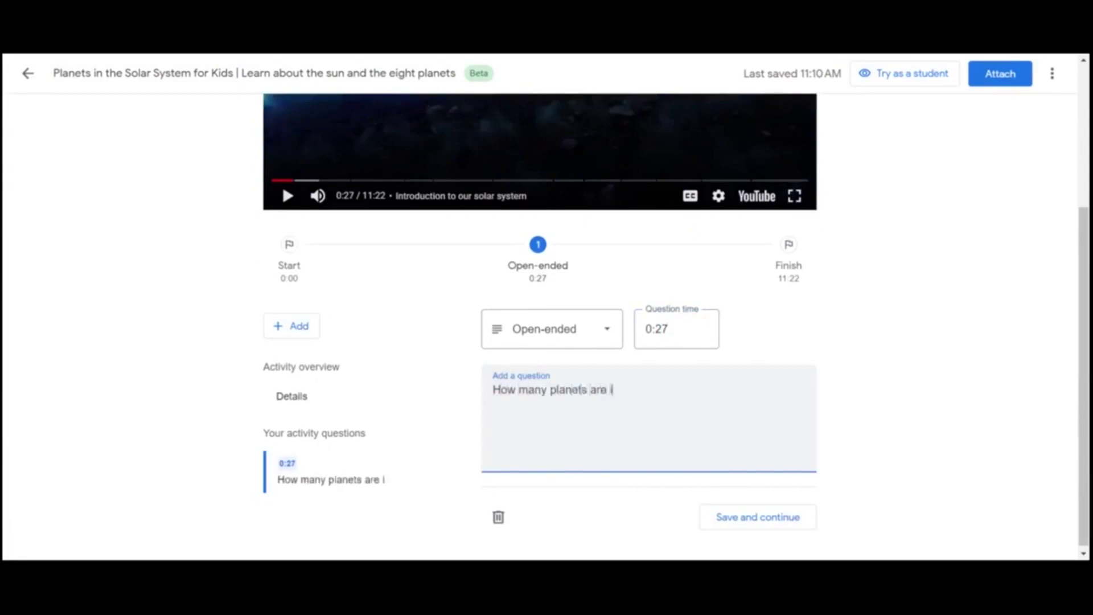
text(n our solar)
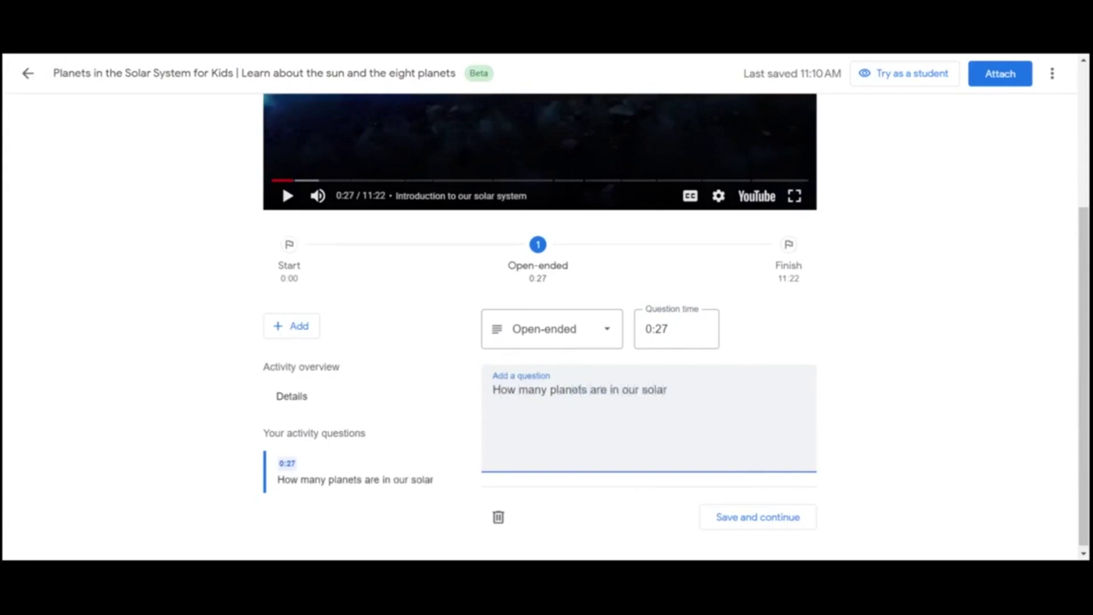
text( system?)
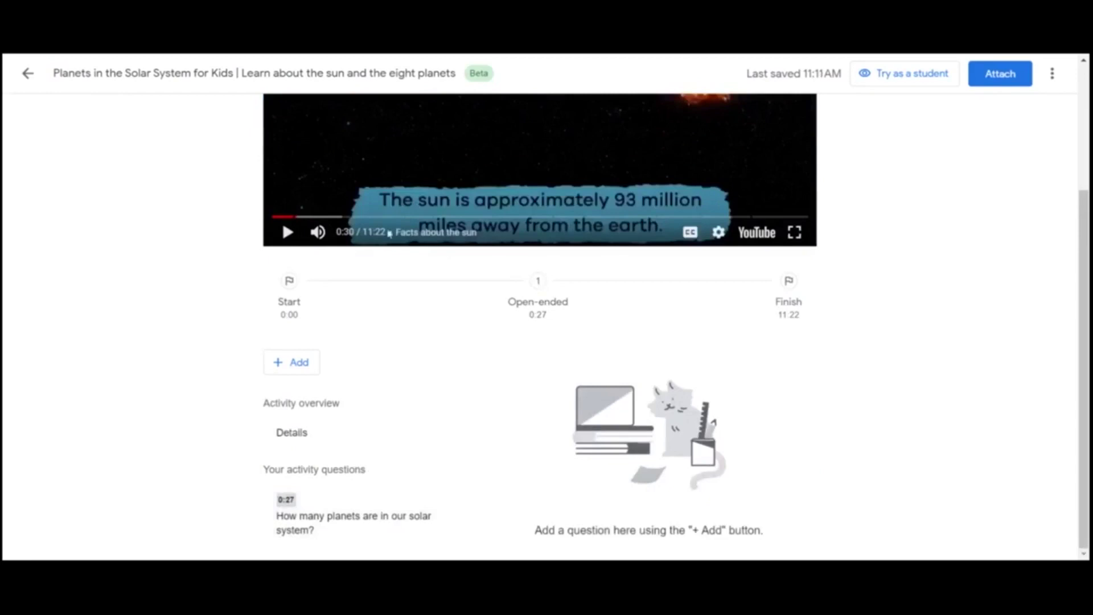
Change the planets question to multiple choice with options 9, 8, 7 and 10
click(347, 524)
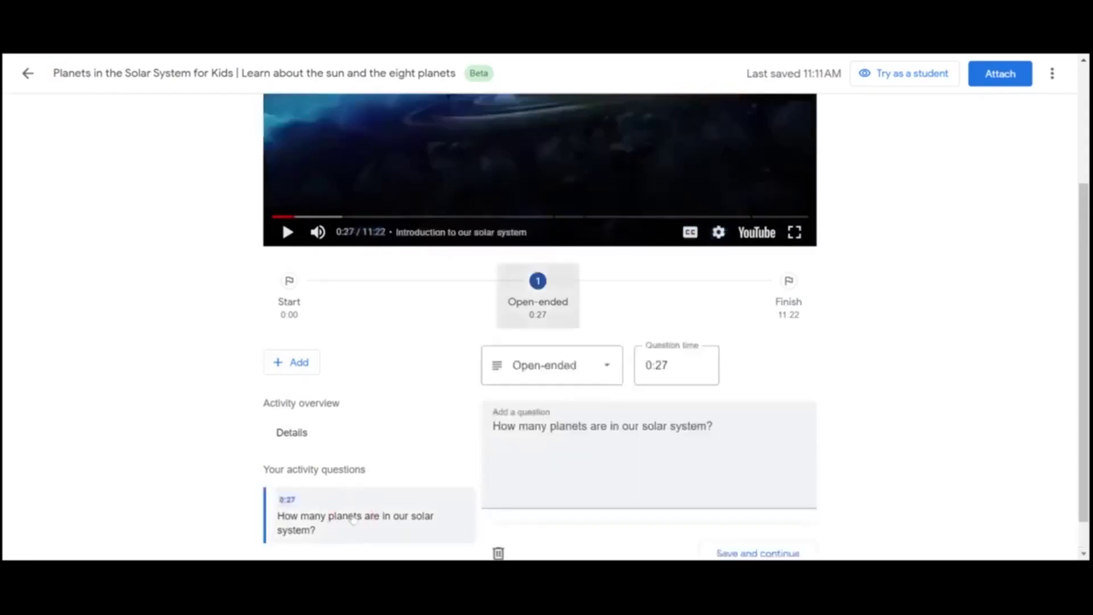
click(606, 375)
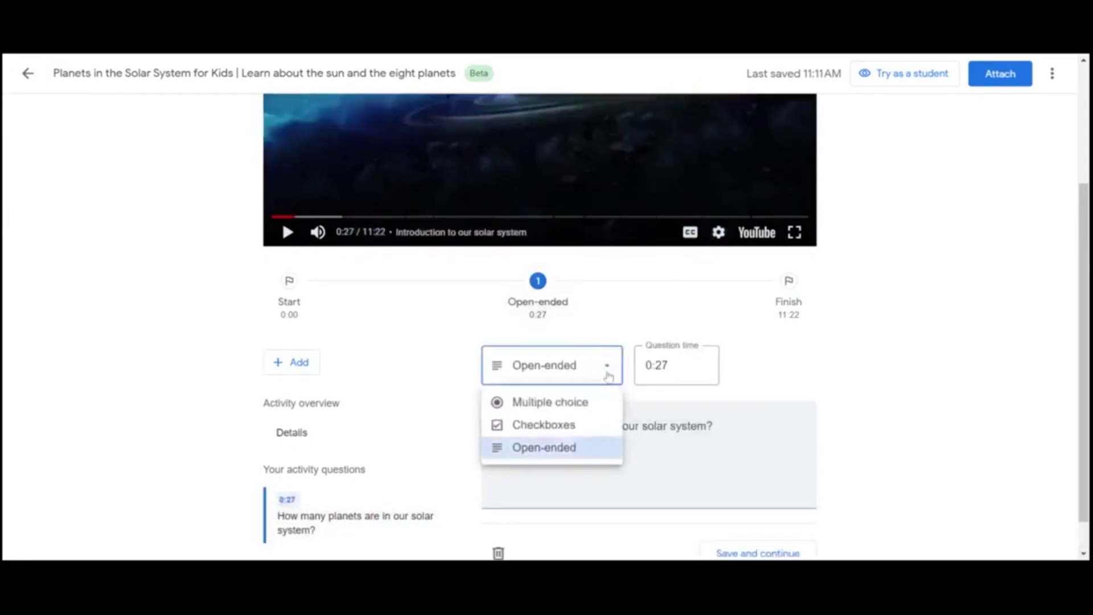
click(595, 410)
scroll(821, 477, down, 4)
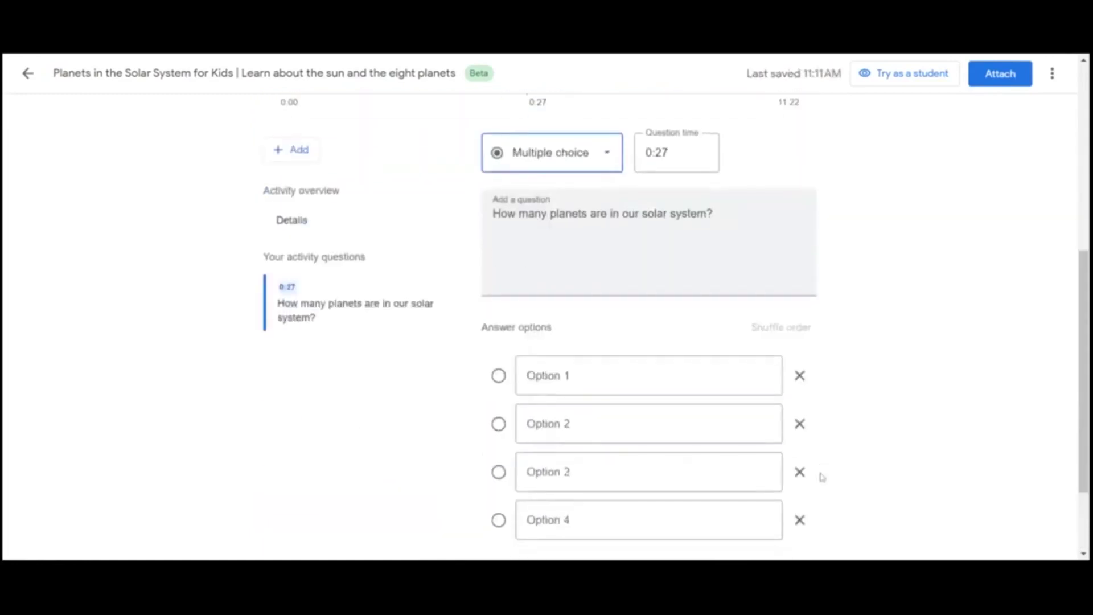
click(590, 365)
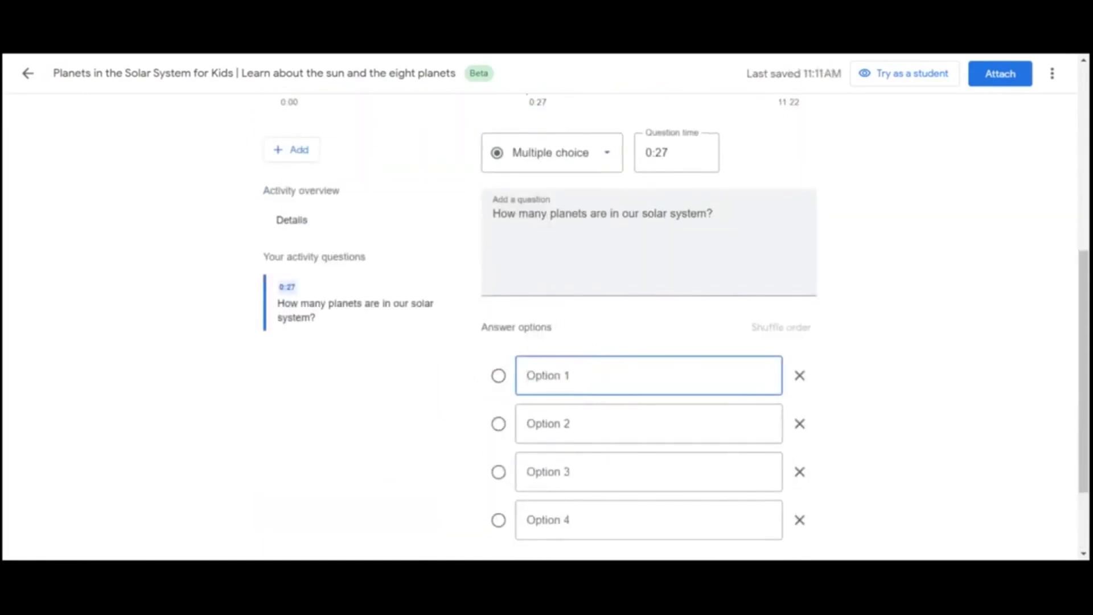
text(9)
click(617, 423)
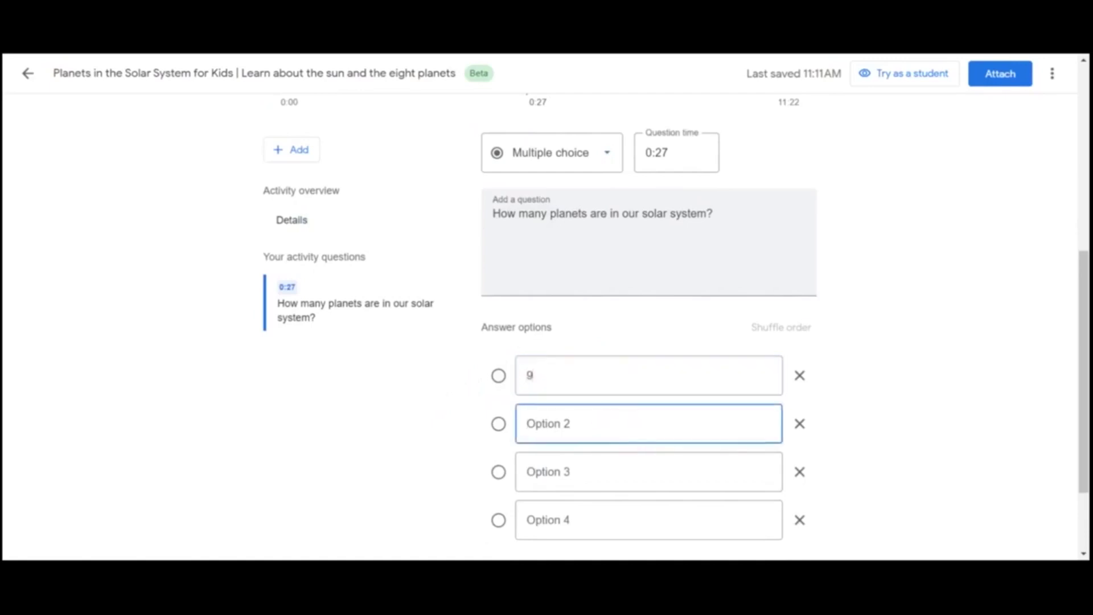
text(8)
click(654, 473)
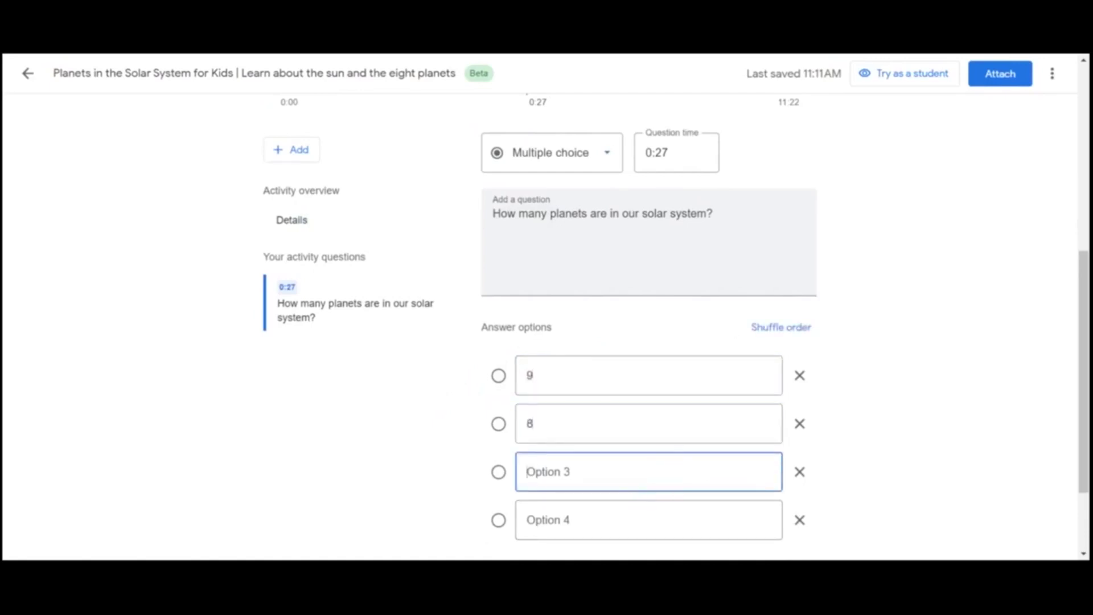
text(7)
click(610, 518)
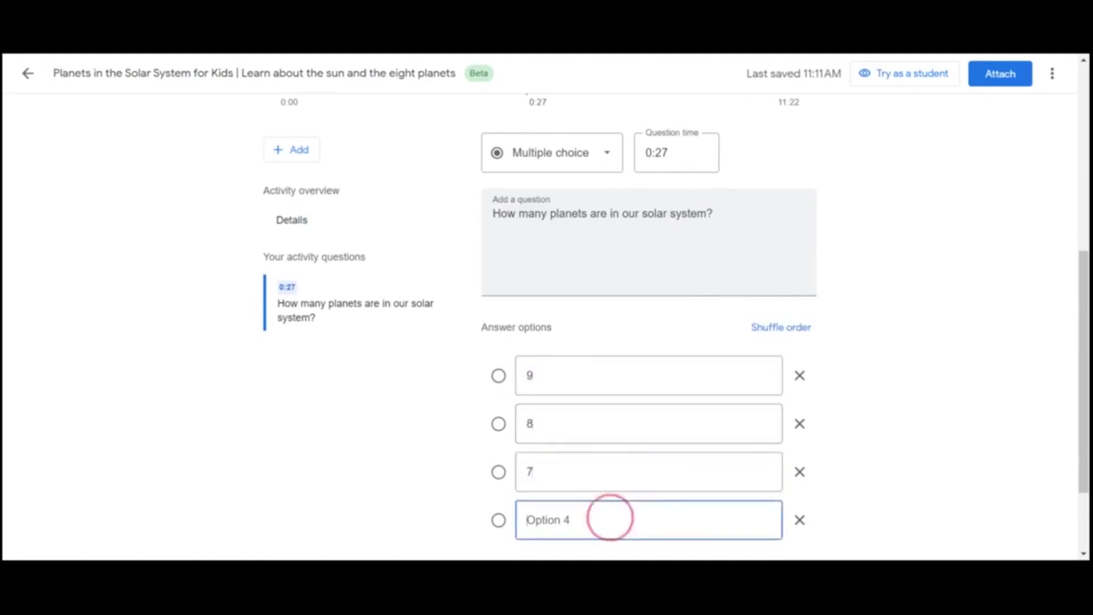
text(10)
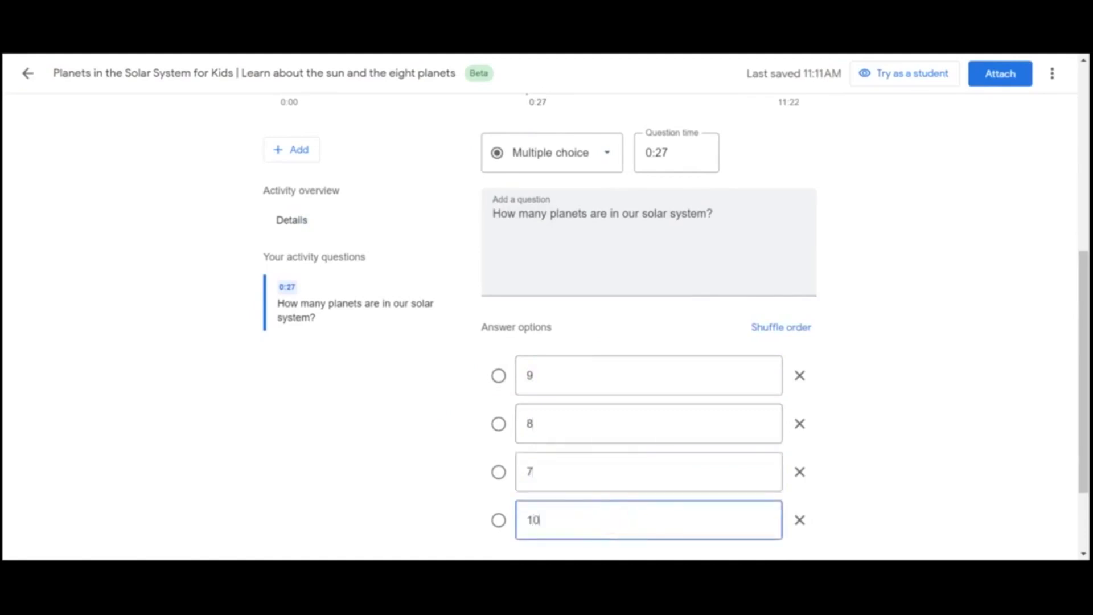
Shuffle the answer order, mark 8 as correct, and save the question
click(784, 335)
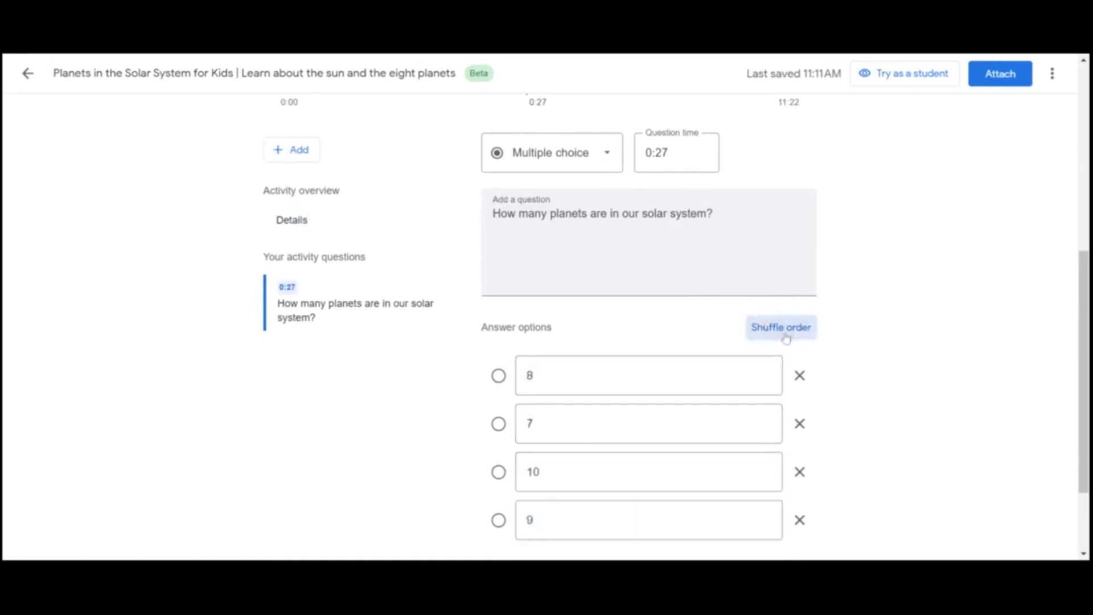
click(499, 376)
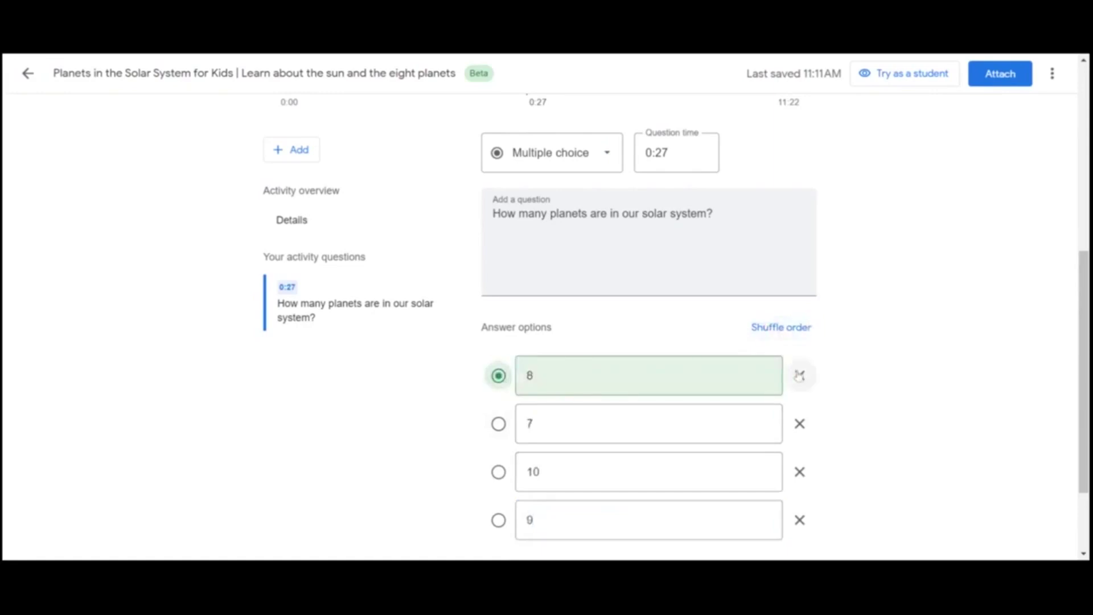
scroll(849, 413, down, 2)
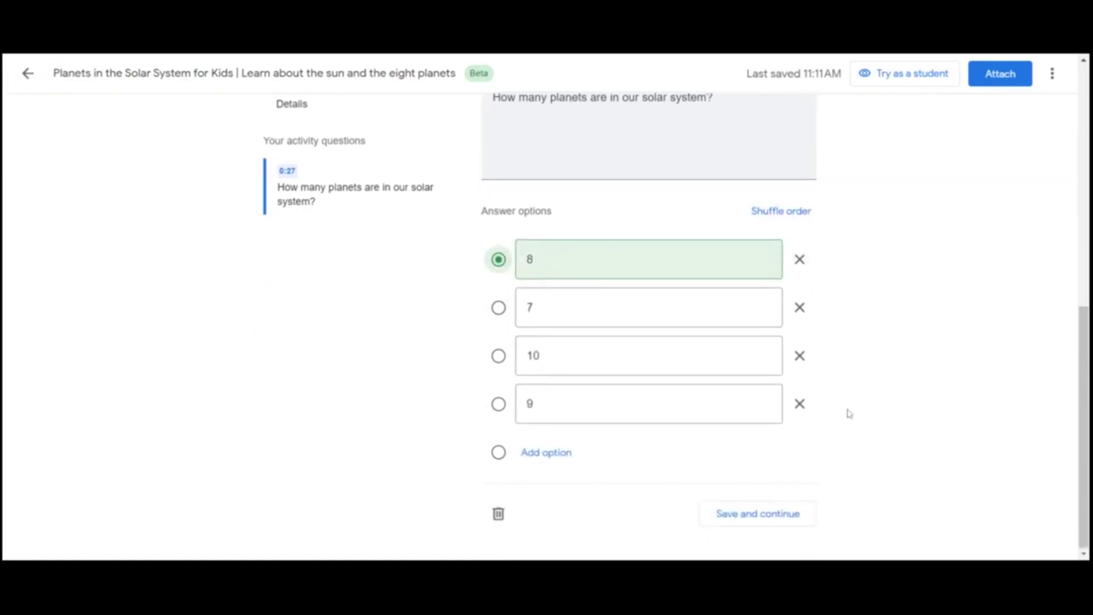
click(786, 523)
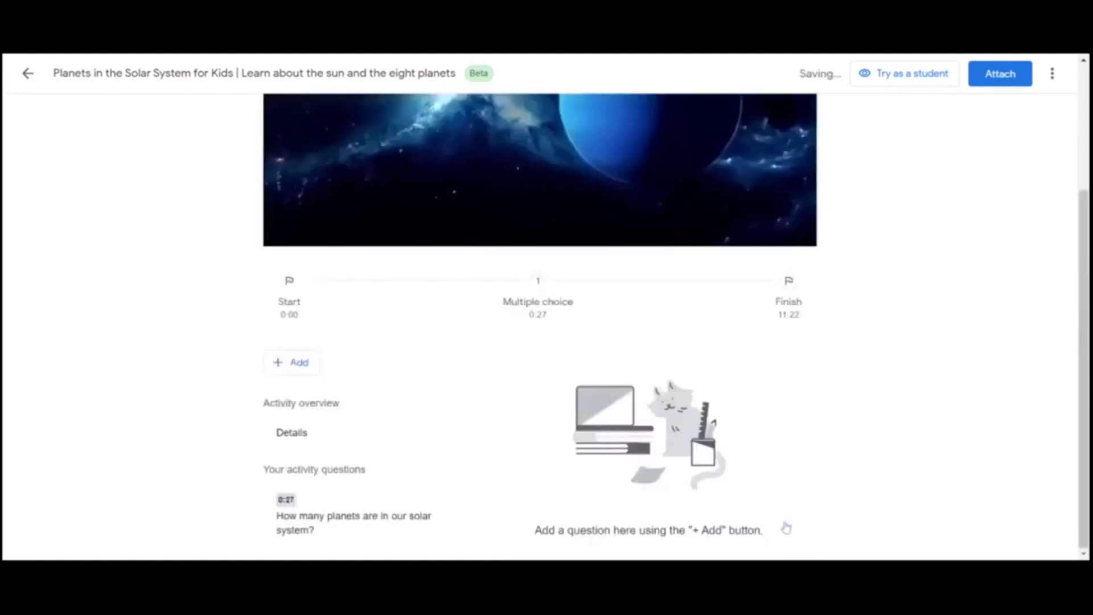
Add a 1:28 multiple-choice question, 'Which planet is closest to the sun?', with shuffled answers
click(296, 235)
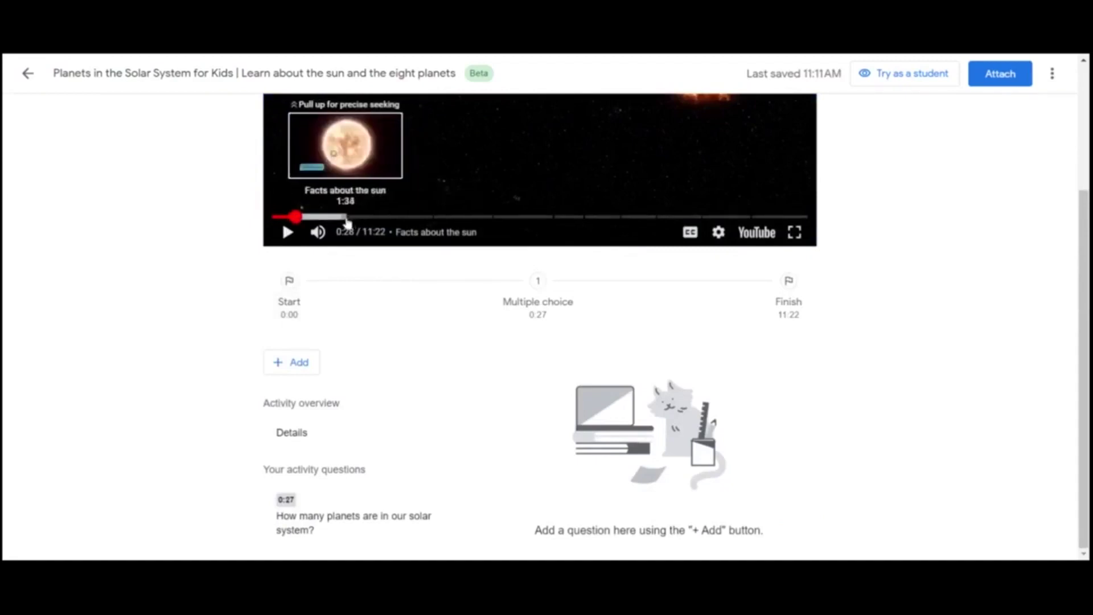
click(341, 218)
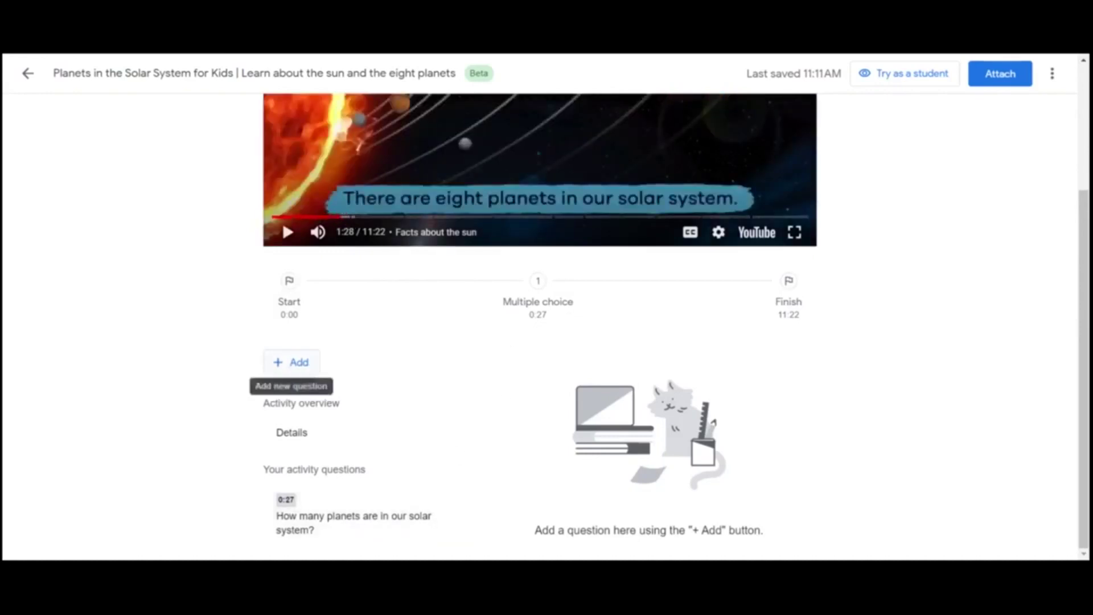
click(293, 362)
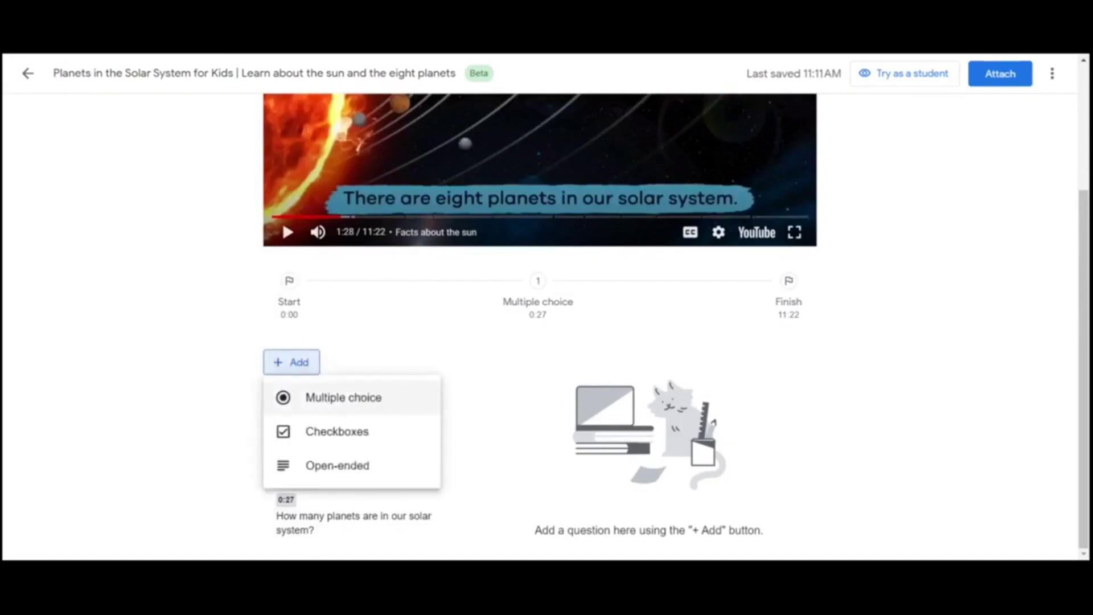
click(360, 399)
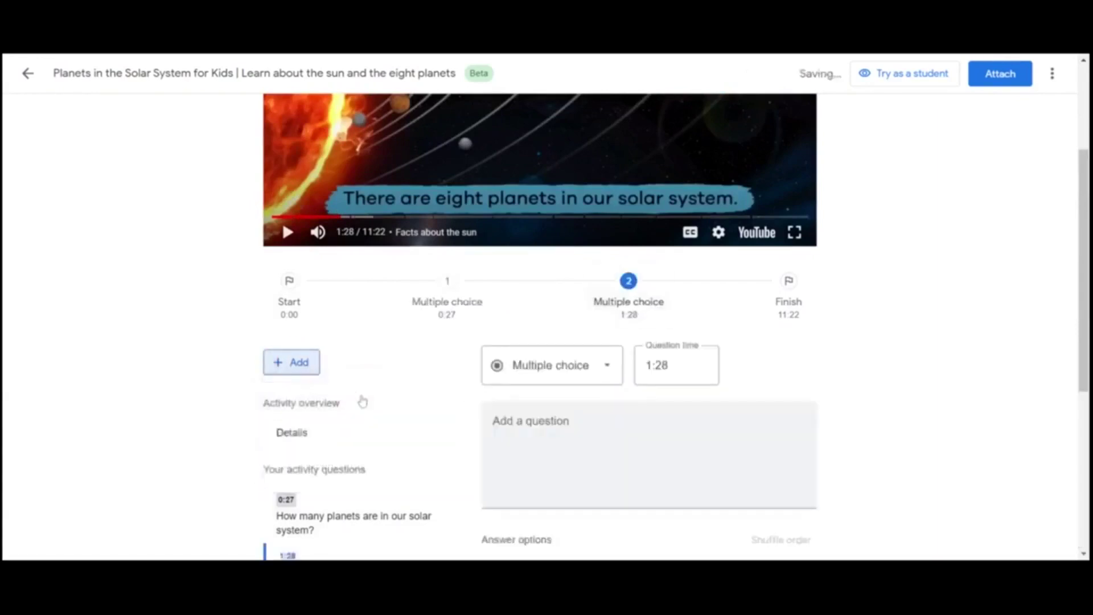
click(590, 408)
text(Which pl)
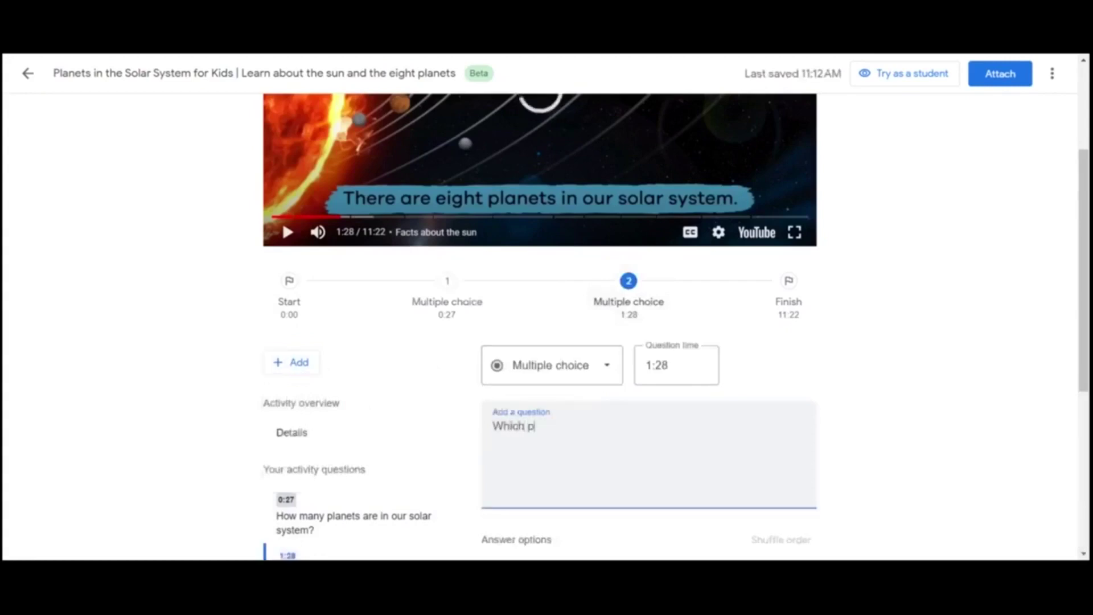
text(anet is )
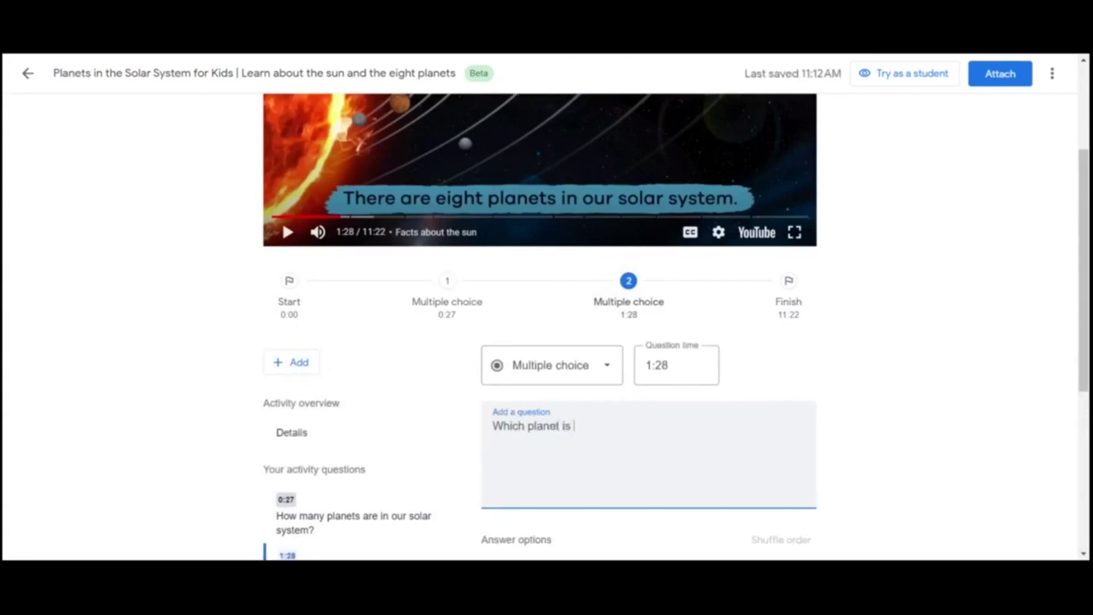
text(closest to the sun)
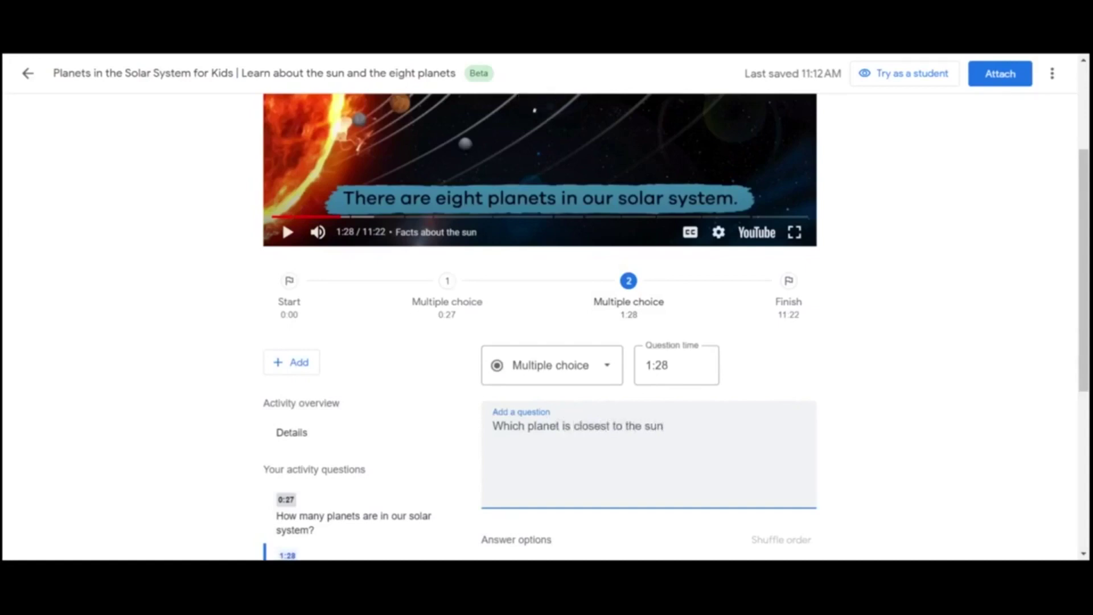
text(?)
key(Tab)
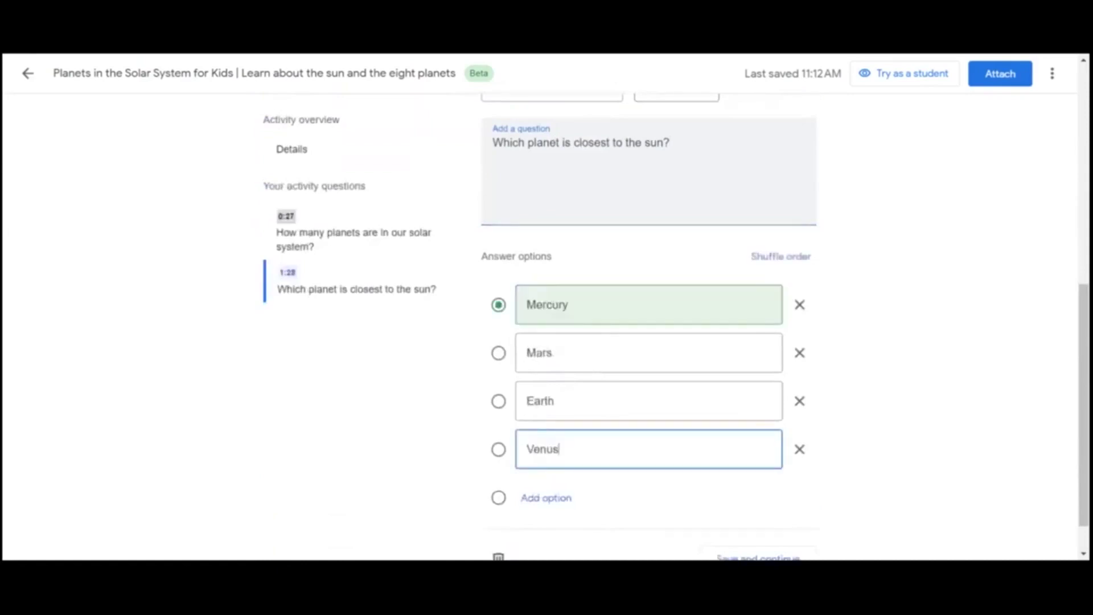
click(784, 256)
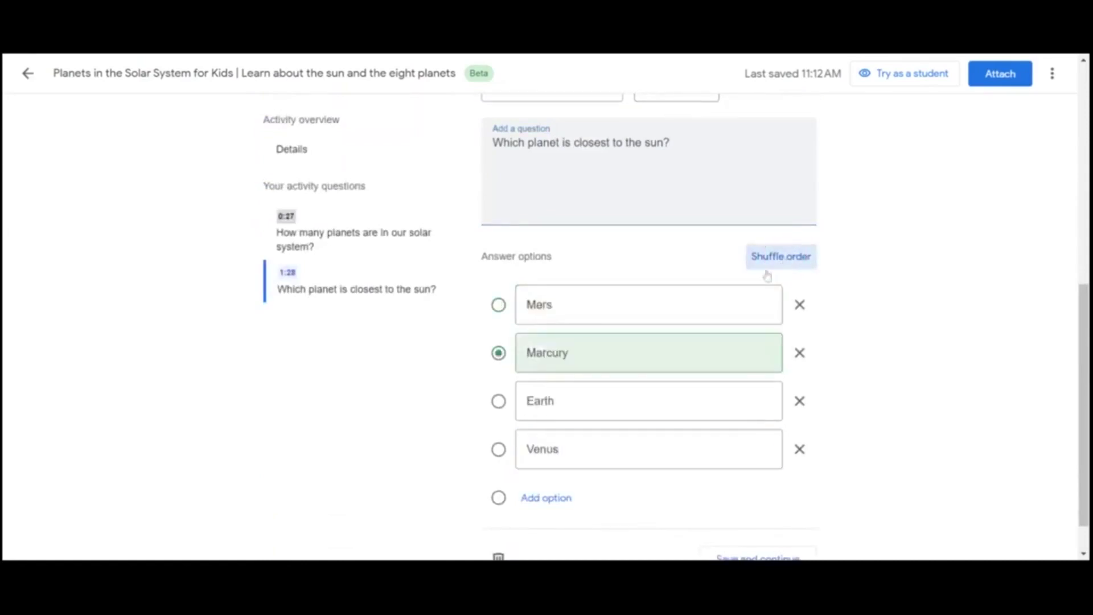
scroll(945, 324, up, 5)
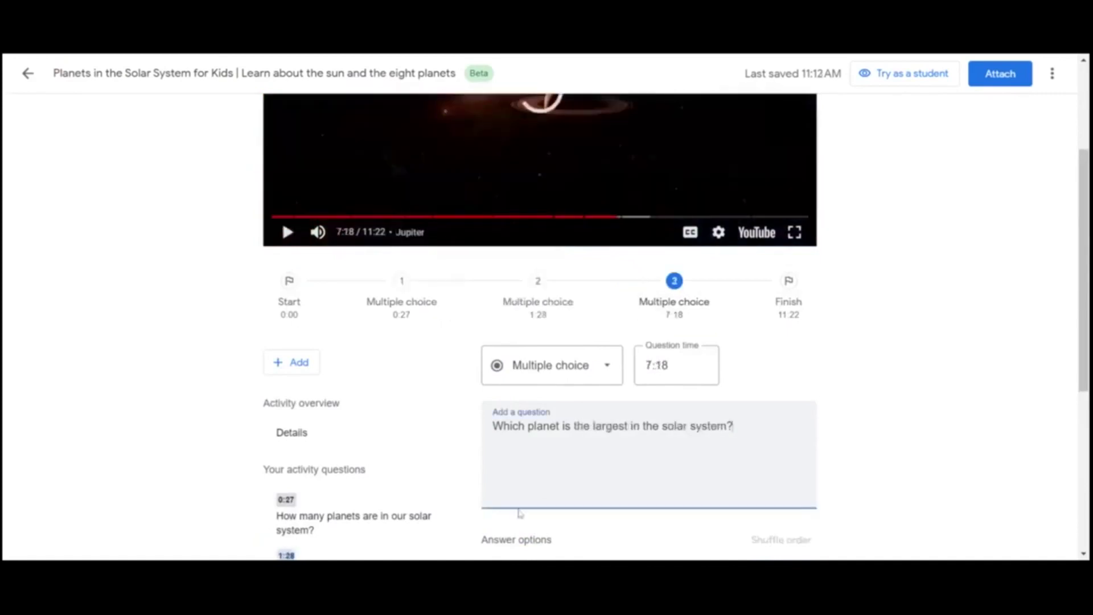
Mark Jupiter as the correct answer for the largest-planet question and shuffle its answers
scroll(467, 407, down, 5)
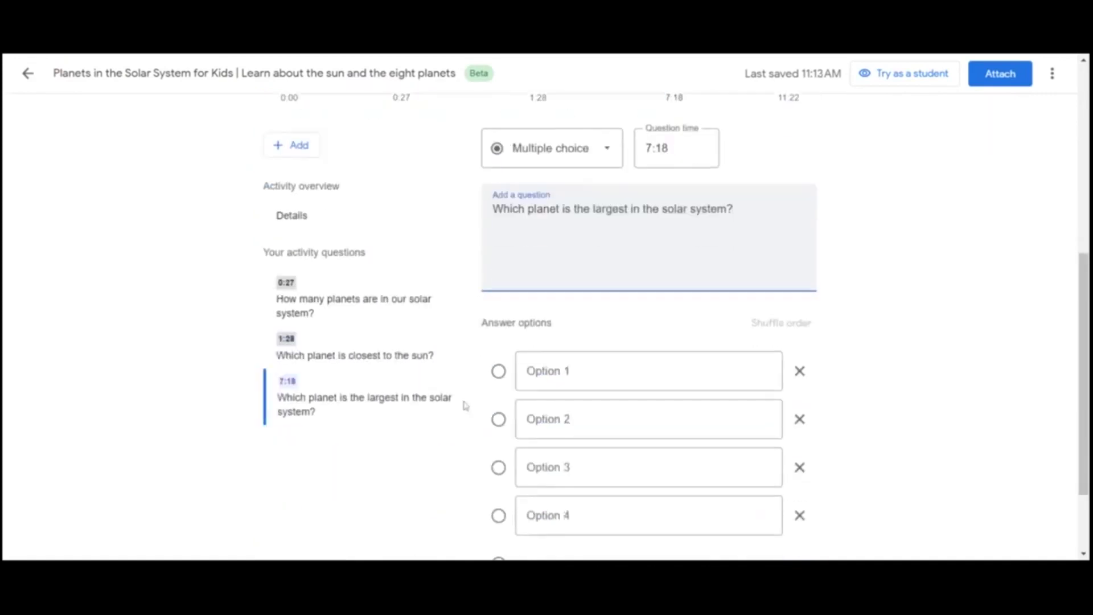
click(501, 306)
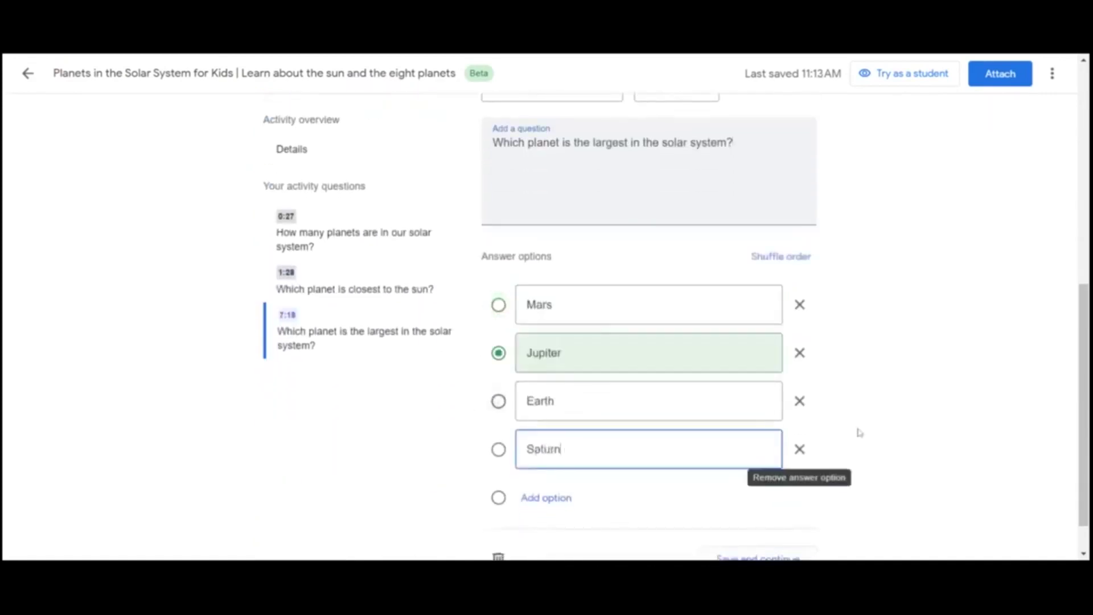
click(778, 256)
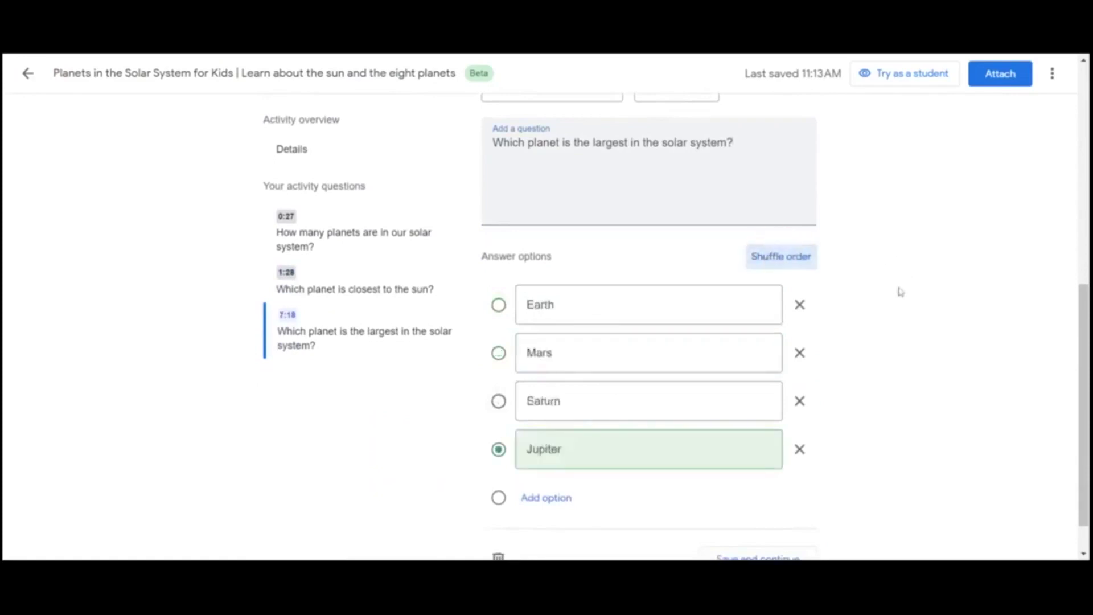
scroll(898, 290, up, 3)
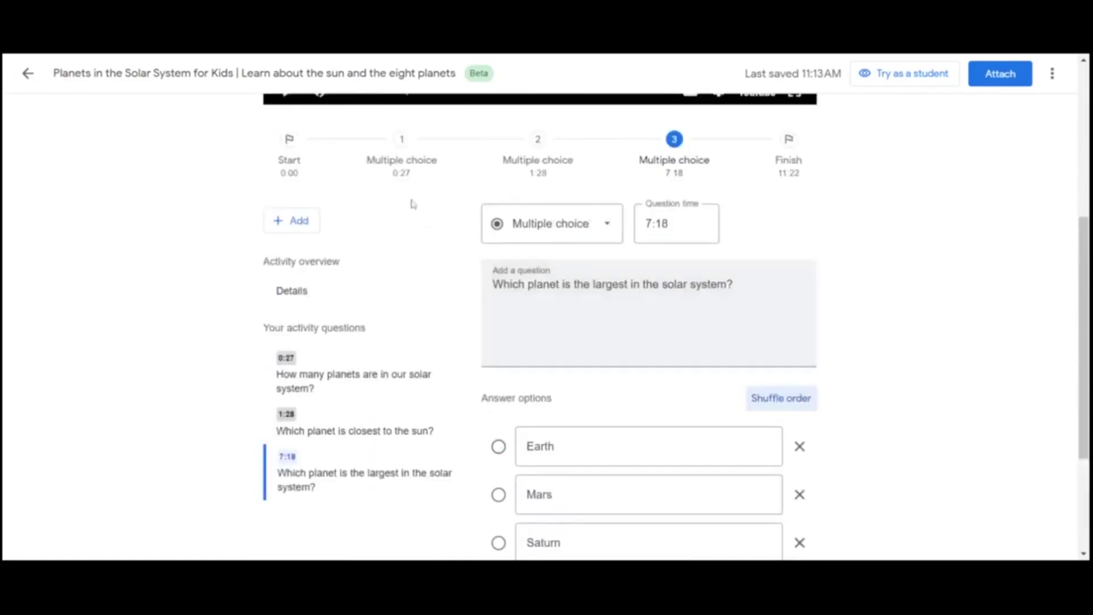
Add a multiple-choice orbit question at 2:11 with Orbit marked correct and shuffled answers
click(303, 220)
click(330, 256)
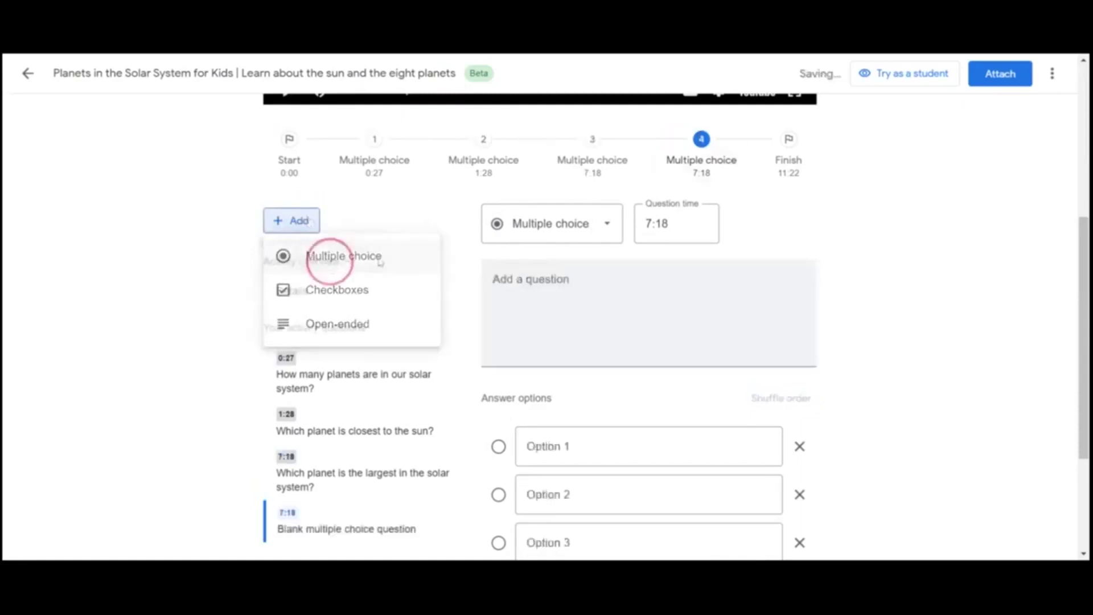
drag(676, 224, 640, 230)
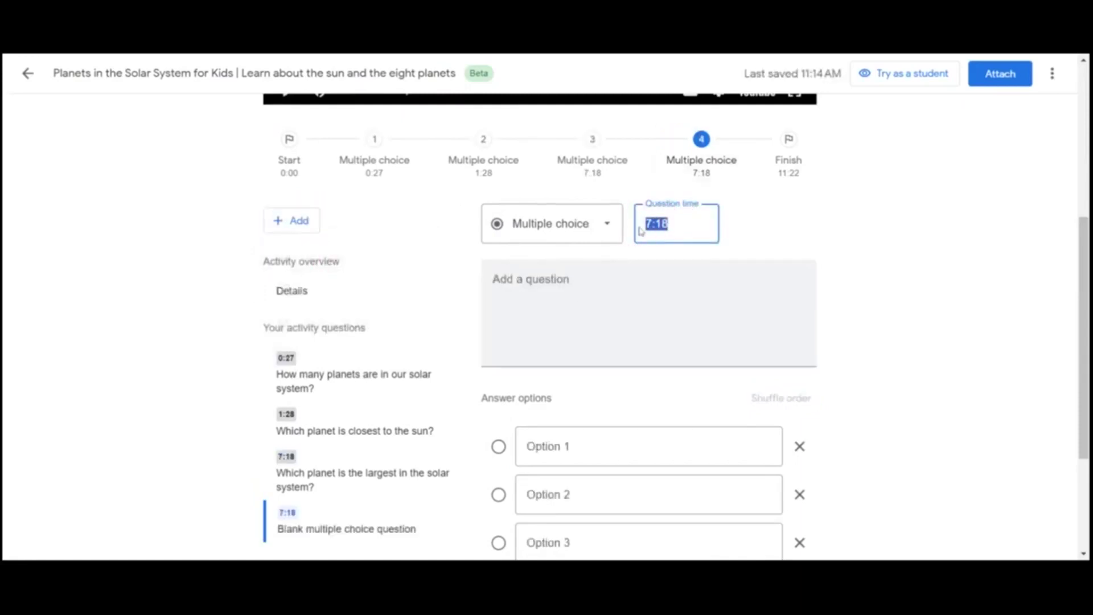
text(2:1)
text(1)
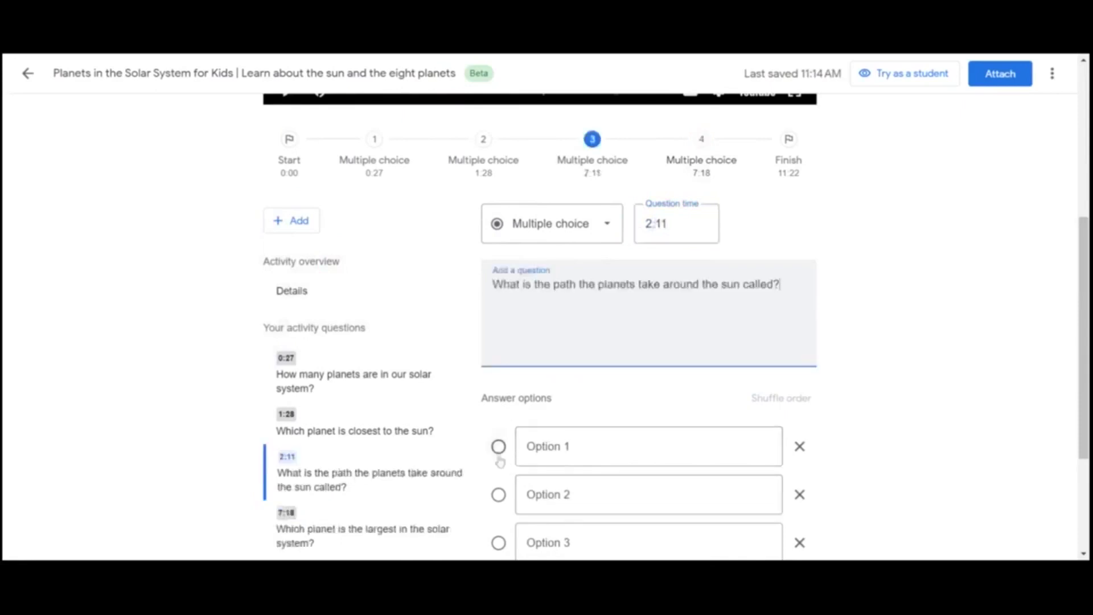
click(499, 446)
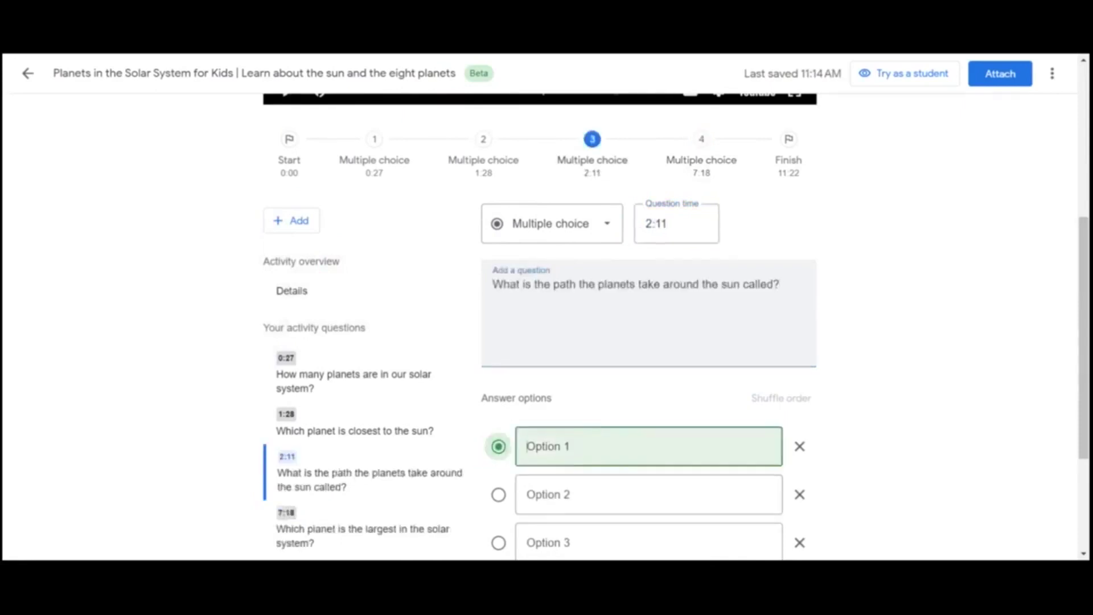
text(Orbit)
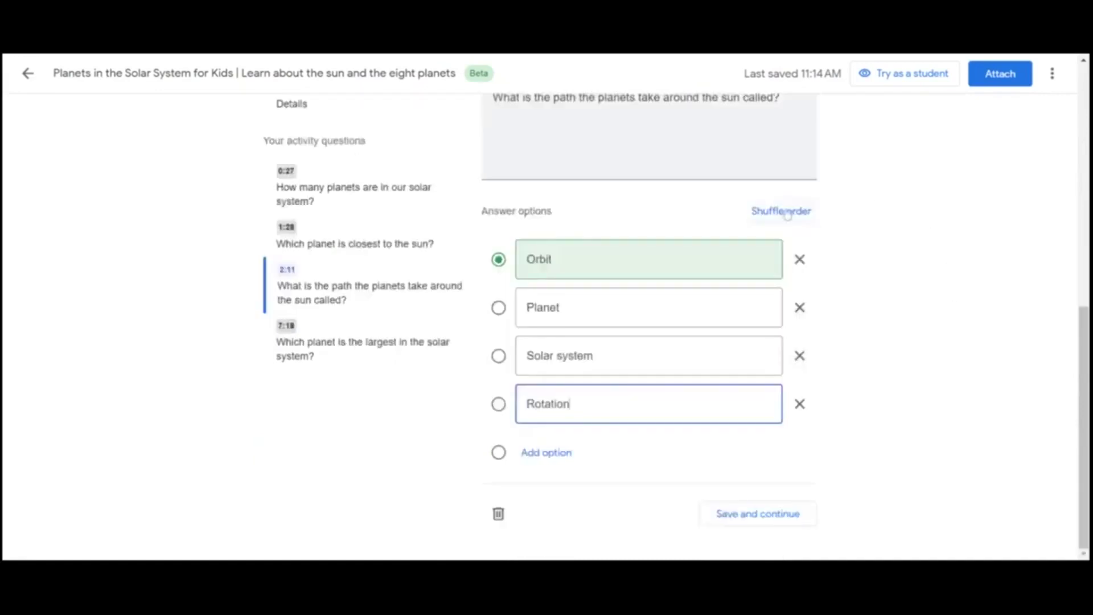
click(777, 212)
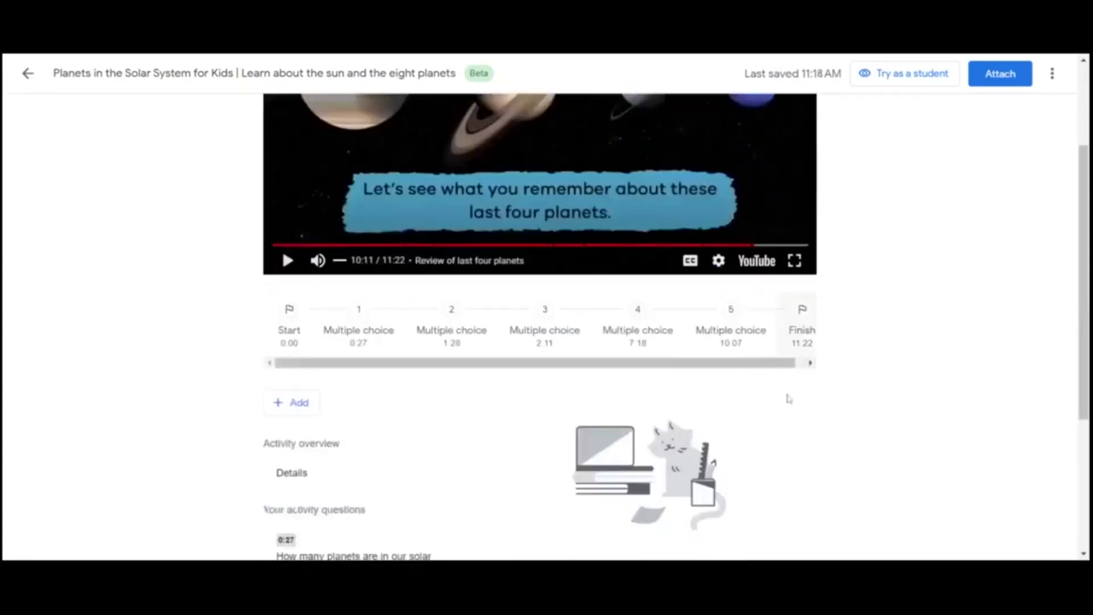
Attach the finished five-question planets video activity to the assignment
scroll(789, 398, down, 4)
scroll(561, 278, up, 5)
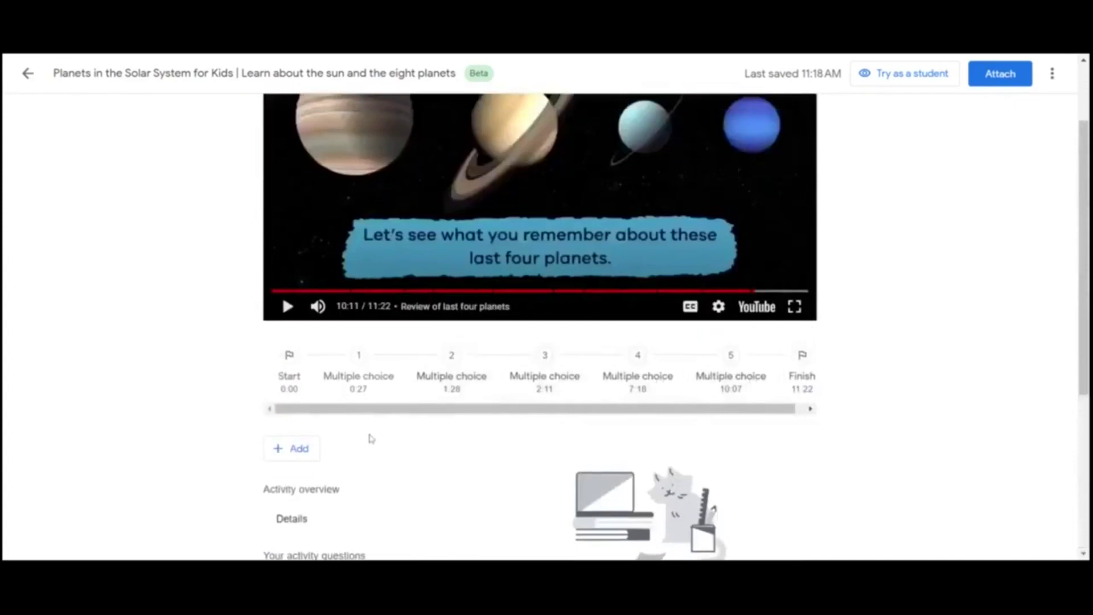
scroll(369, 438, down, 4)
scroll(361, 508, down, 1)
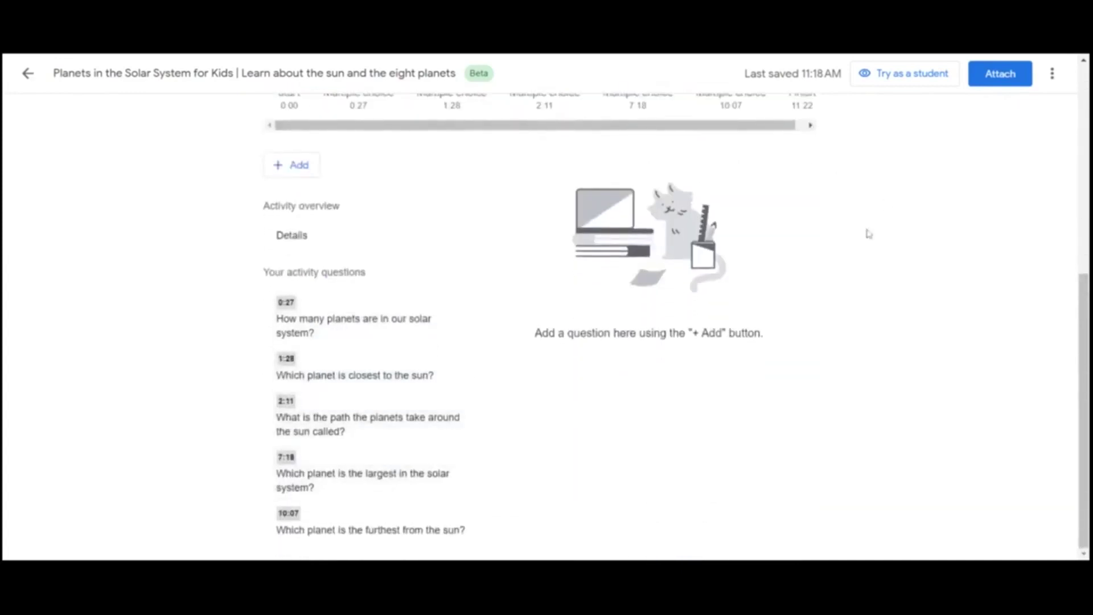
scroll(866, 234, up, 1)
scroll(866, 234, down, 1)
click(993, 84)
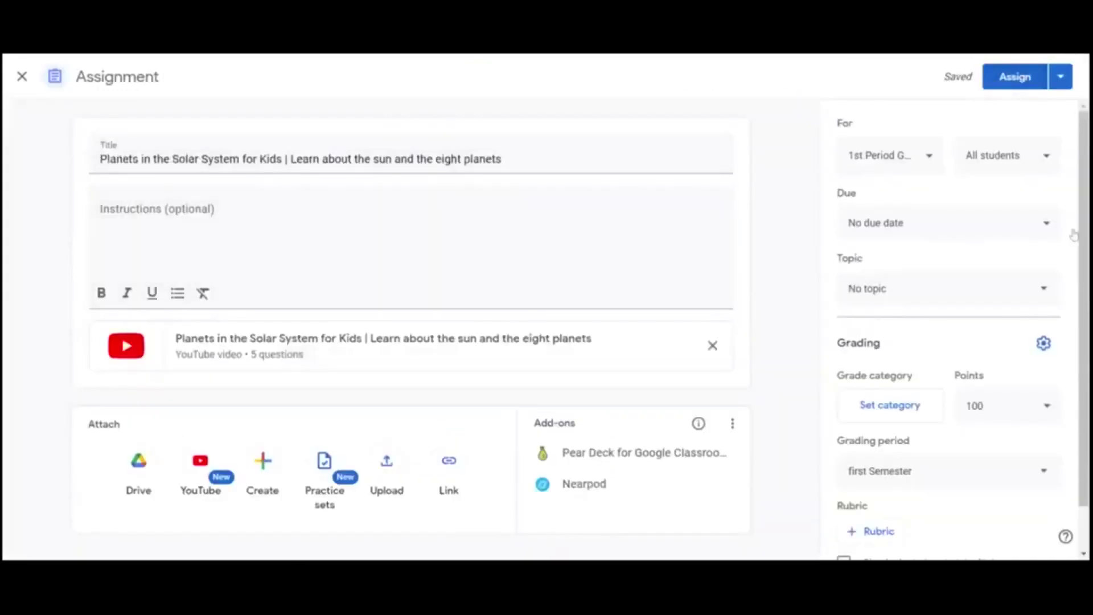
Keep the due date as Today, close submissions after the due date, and assign the planets video
click(975, 224)
click(987, 280)
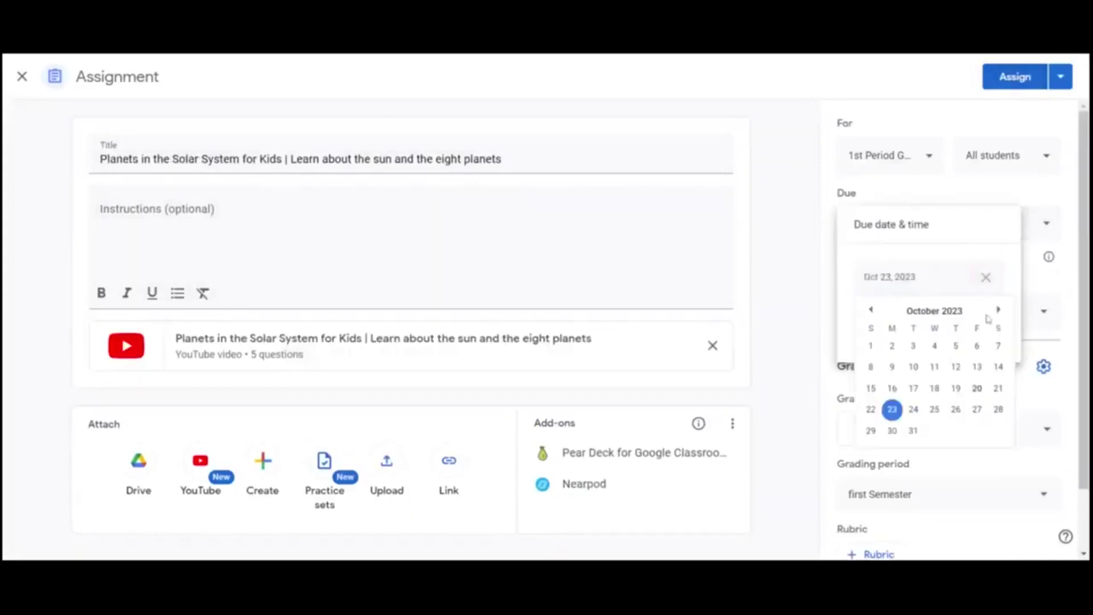
click(976, 398)
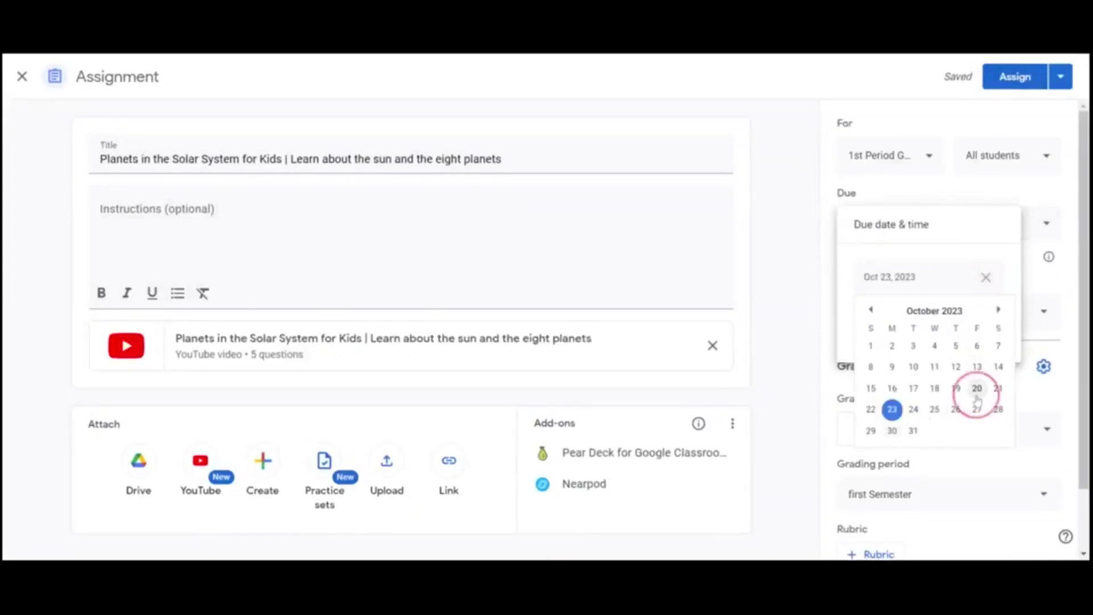
click(842, 386)
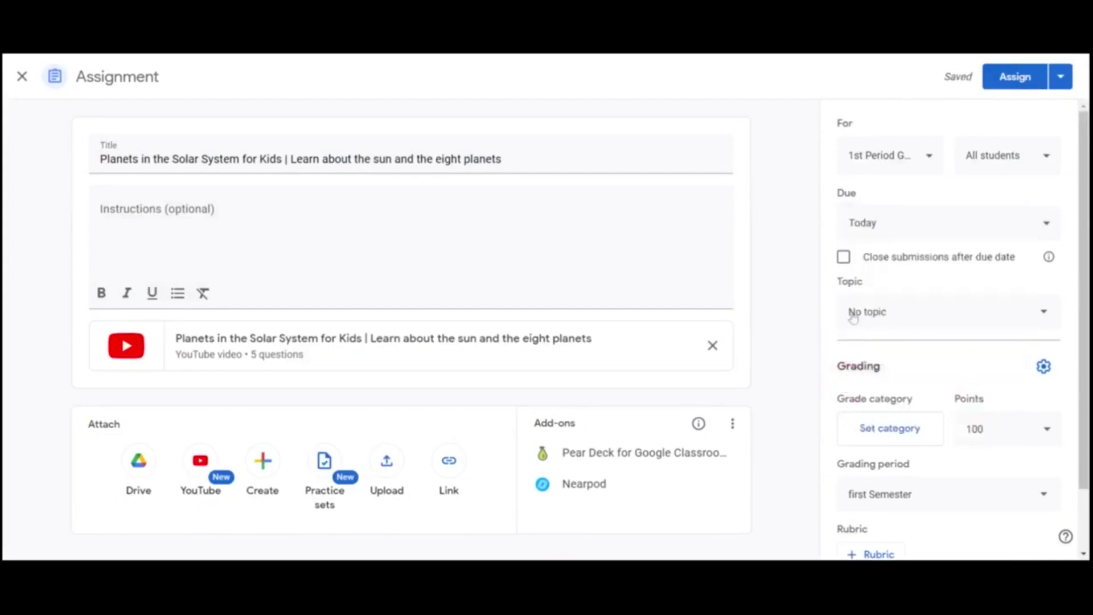
click(843, 257)
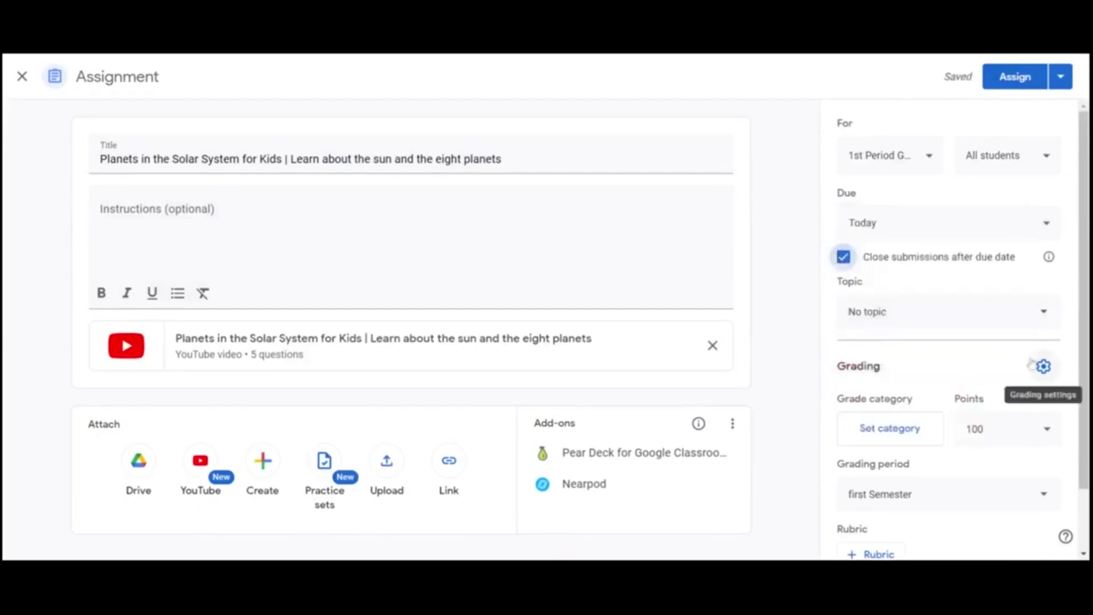
scroll(1030, 362, down, 2)
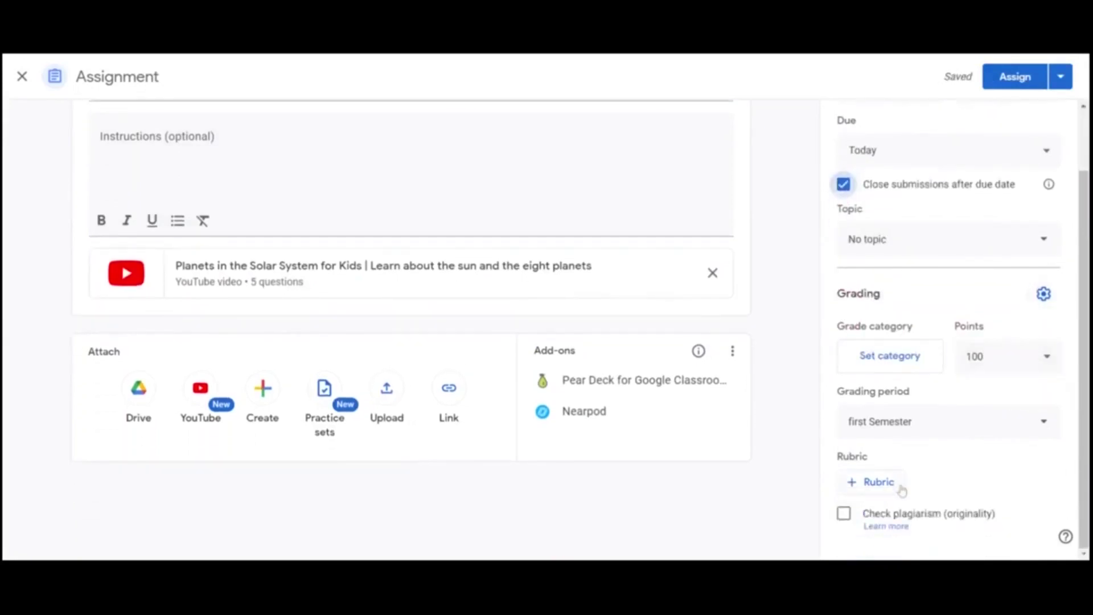
click(1001, 79)
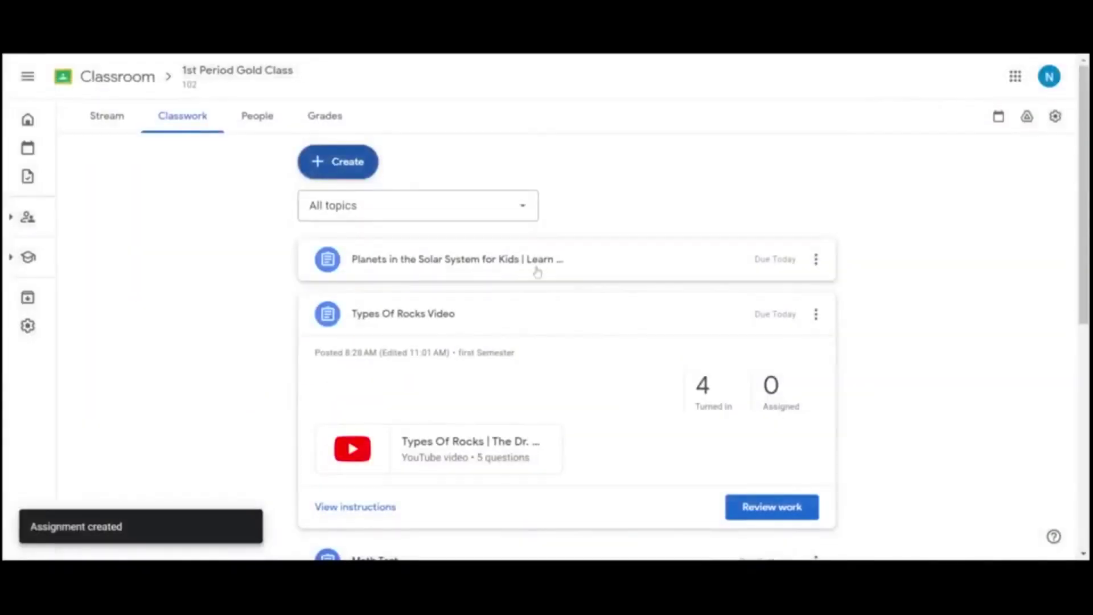
Change the Types Of Rocks Video's total points from 100 to 5 and confirm the update
click(537, 271)
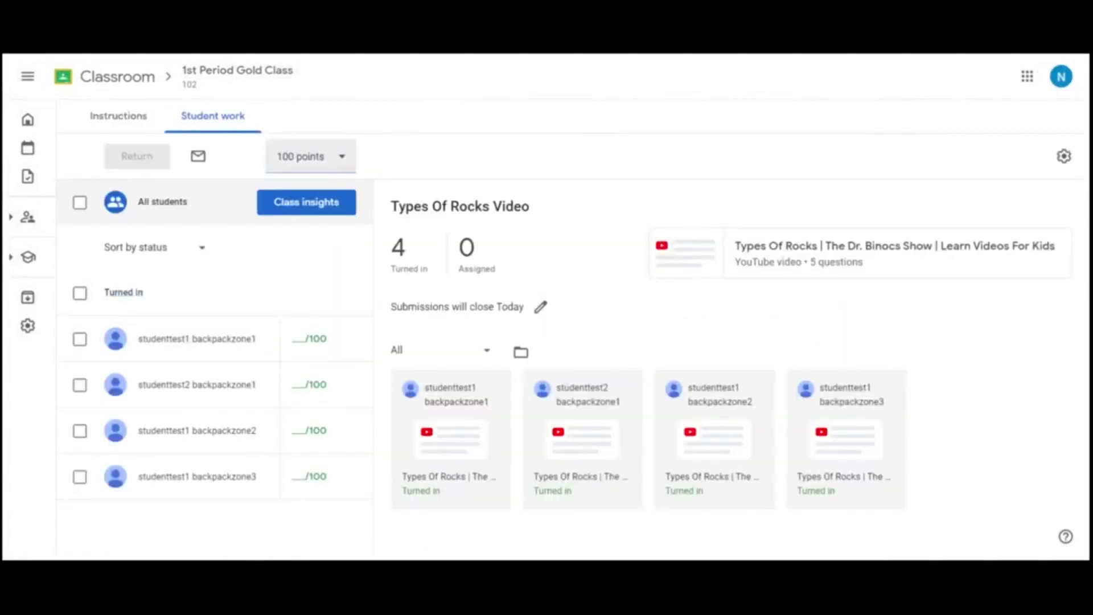
click(301, 156)
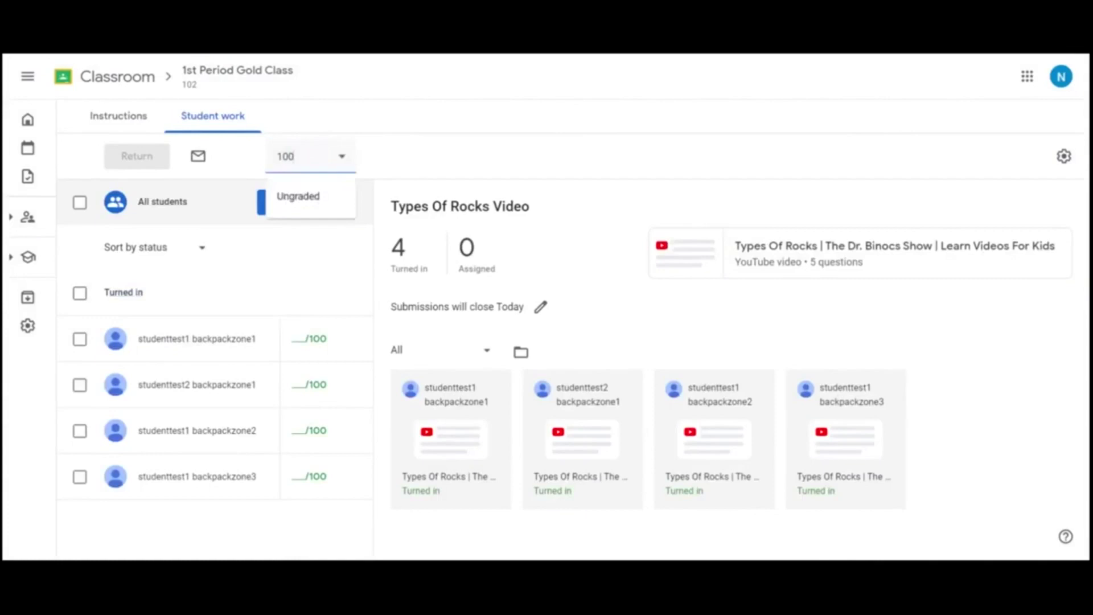
double_click(282, 154)
text(5)
click(293, 264)
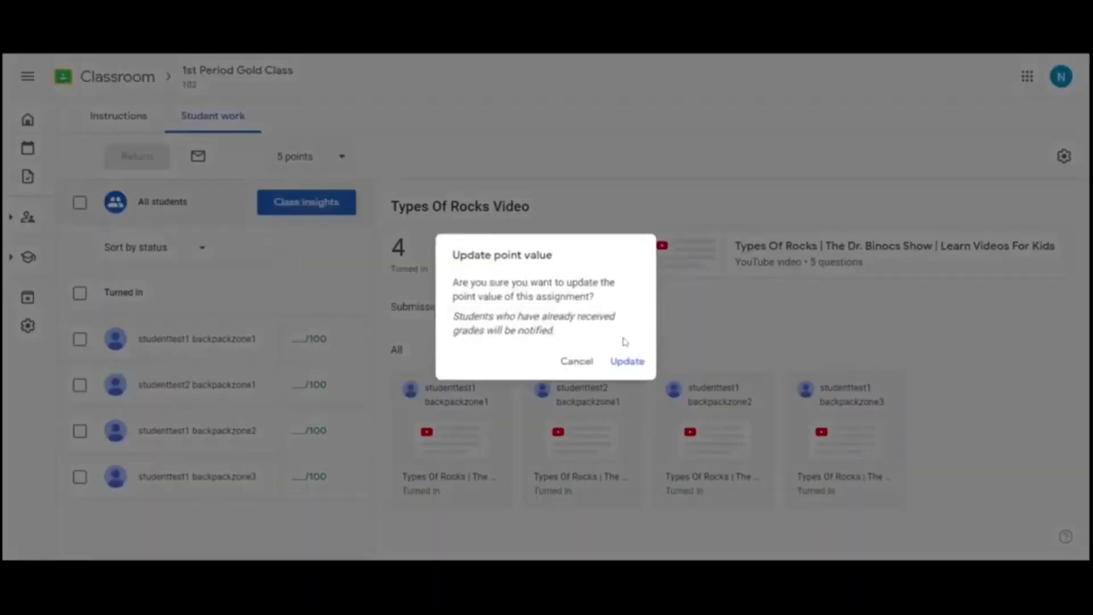
click(627, 361)
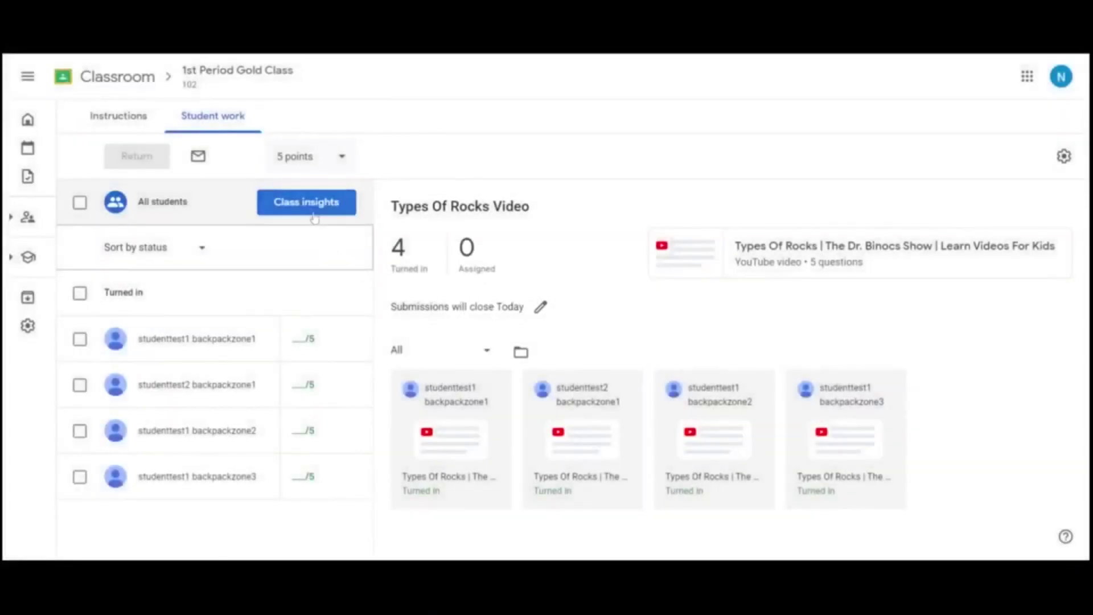
click(311, 214)
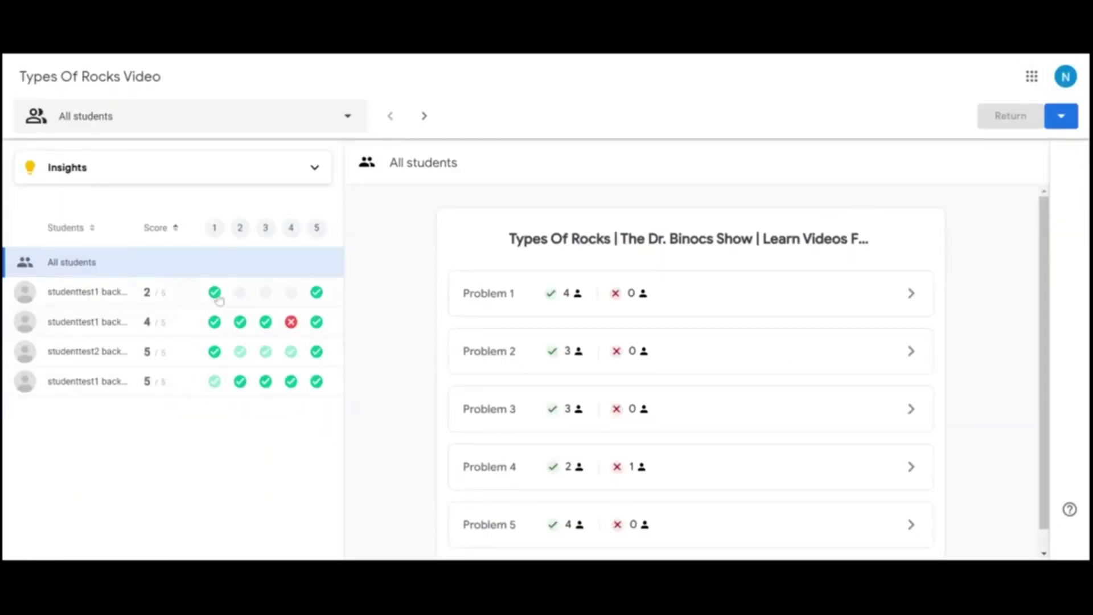
Check what each per-problem result icon means in the Types Of Rocks class insights
mouse_move(220, 300)
mouse_move(320, 303)
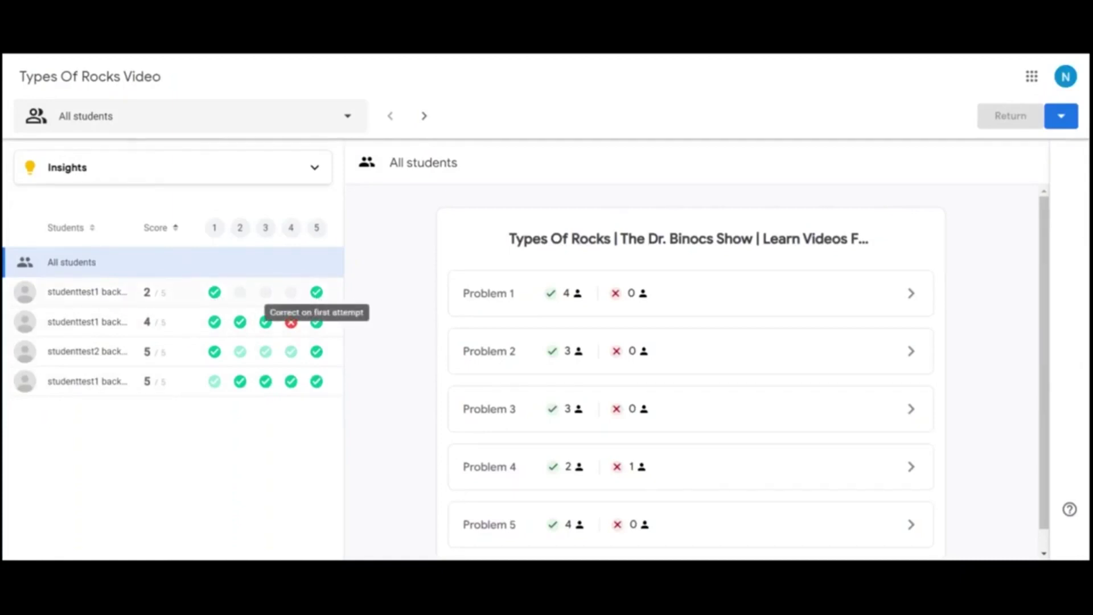
mouse_move(297, 357)
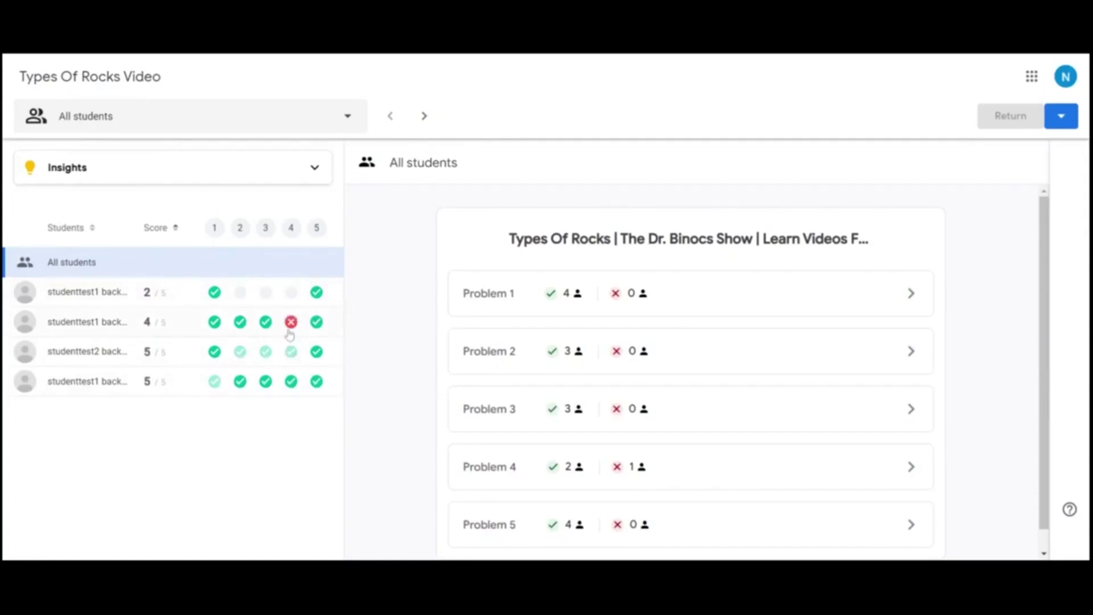
mouse_move(291, 334)
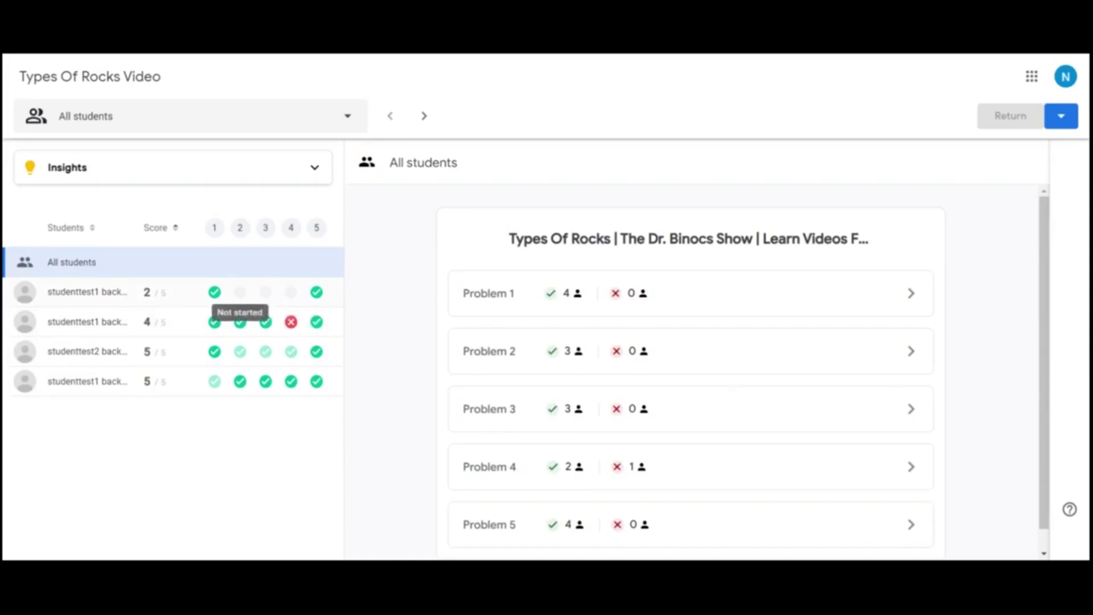
Grade the fourth student's Types Of Rocks submission 5/5 and return it
click(69, 382)
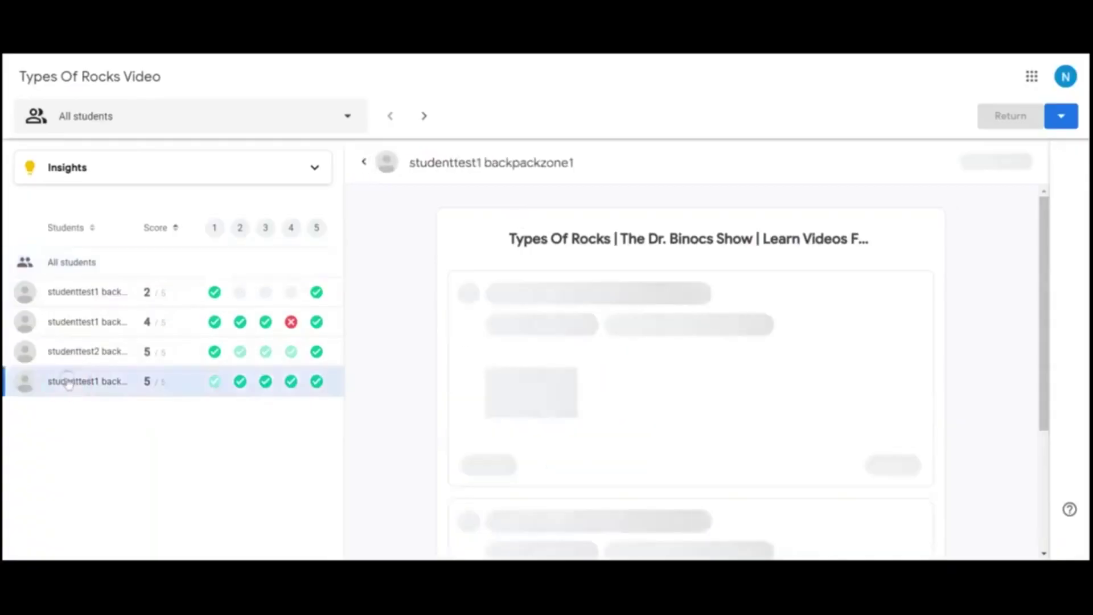
scroll(714, 411, down, 3)
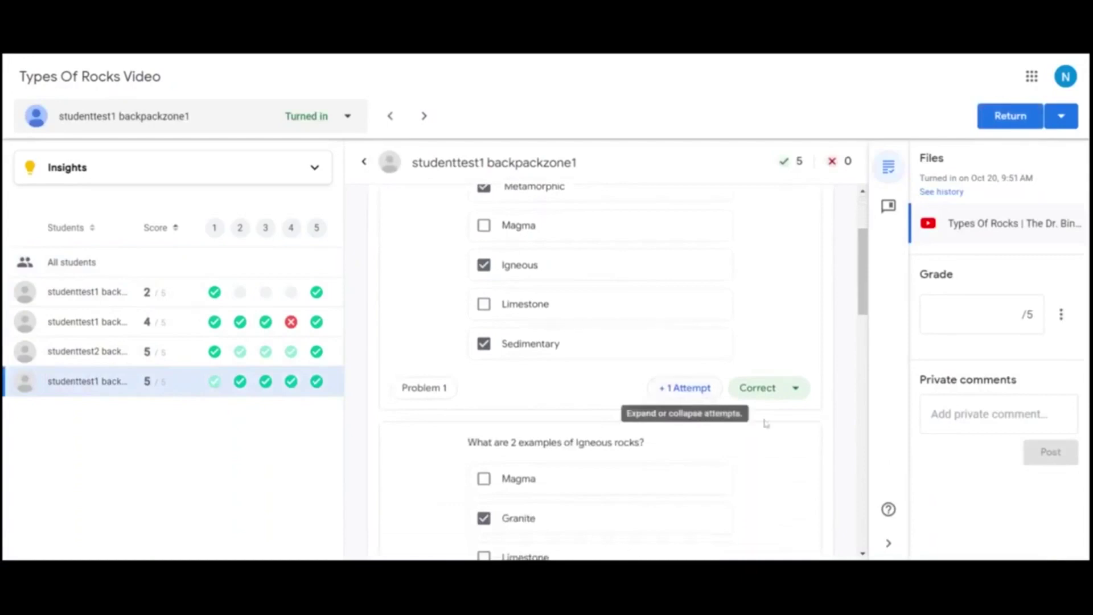
scroll(762, 410, down, 8)
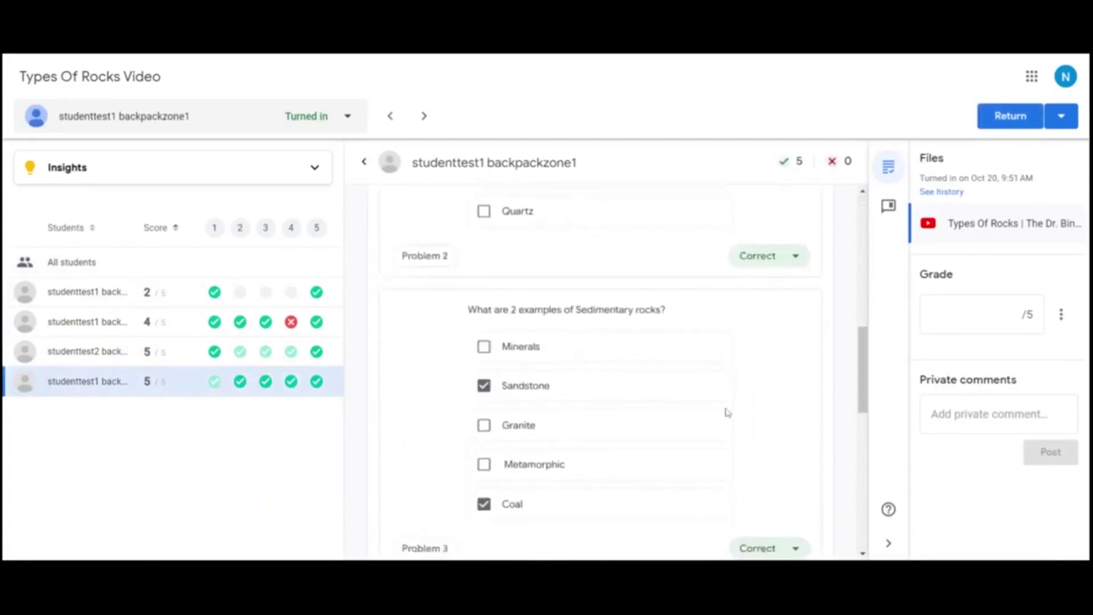
scroll(725, 412, down, 10)
scroll(727, 416, up, 6)
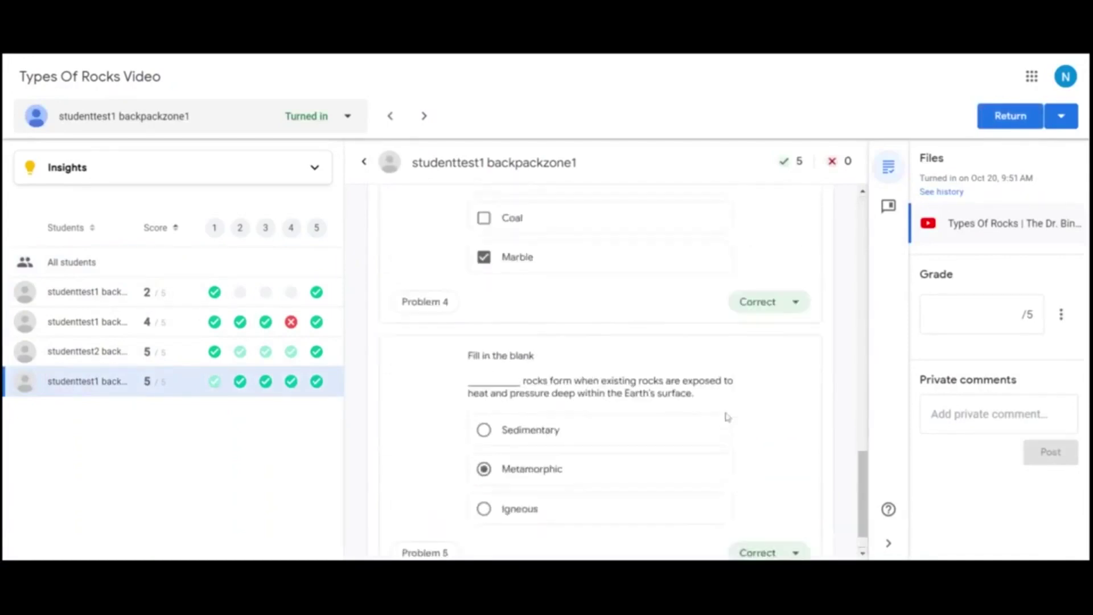
click(967, 314)
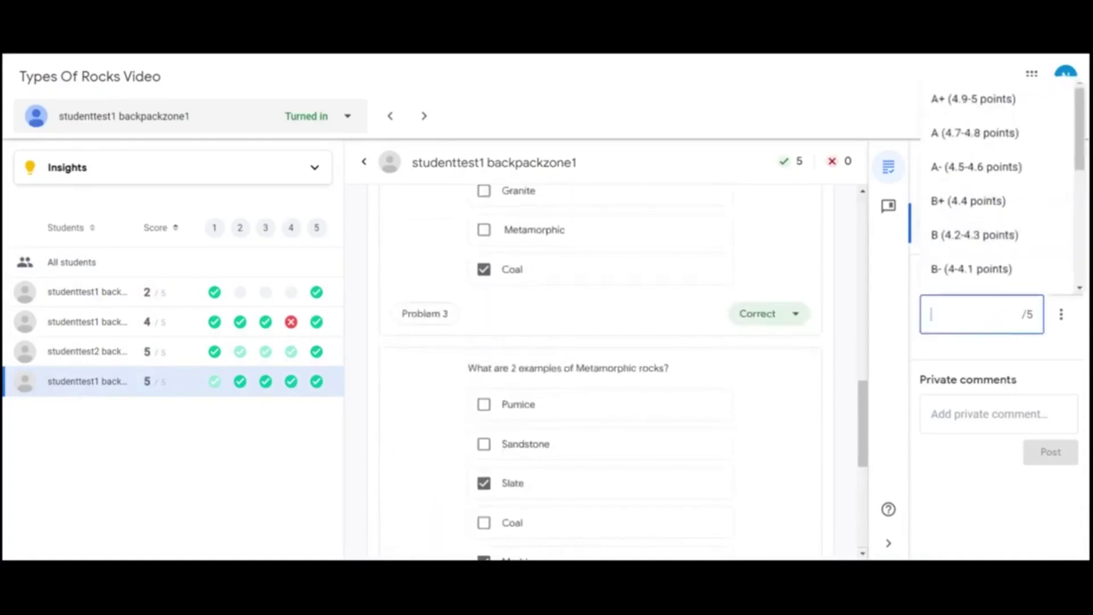
click(966, 105)
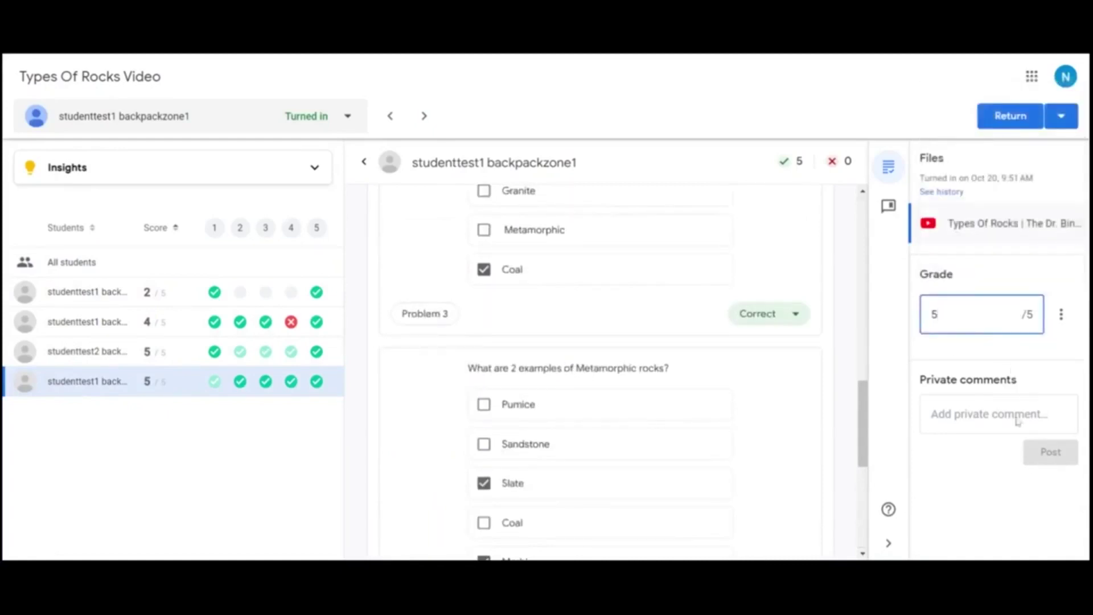
click(1063, 323)
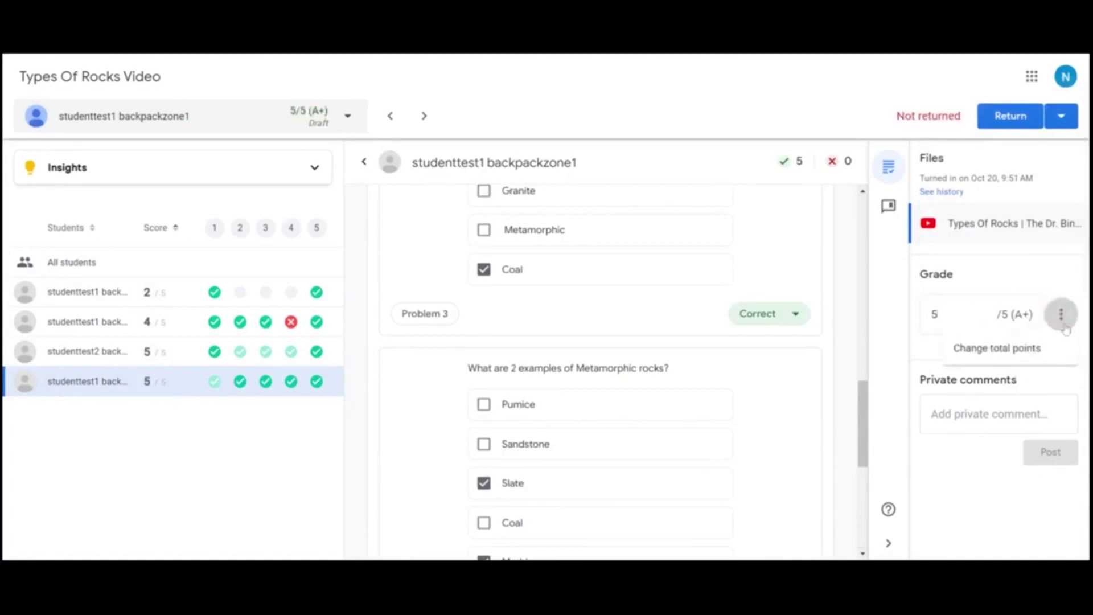
click(1047, 269)
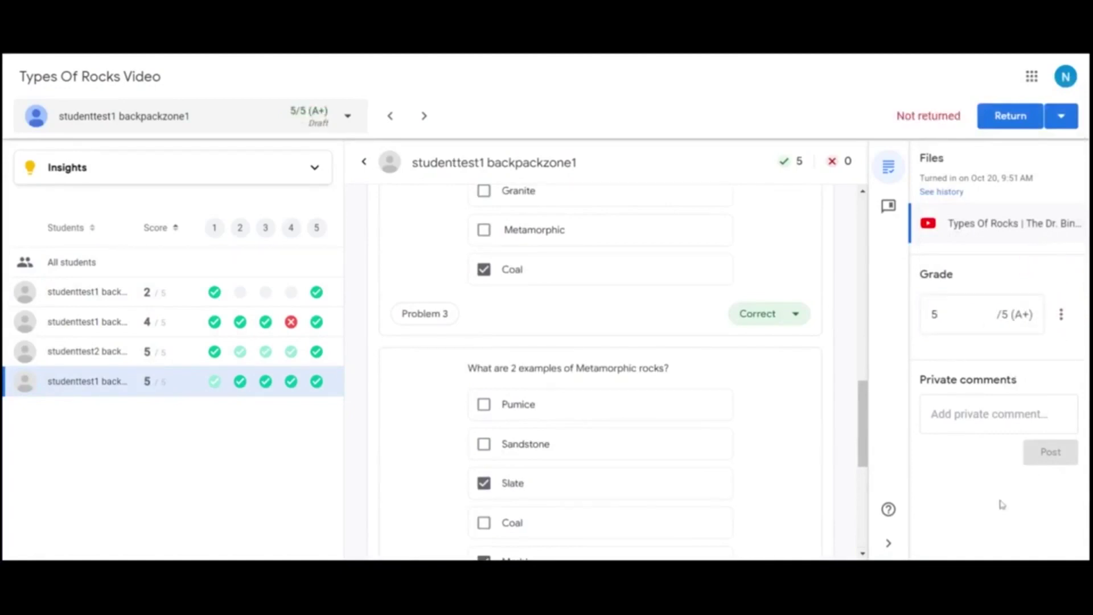
click(1005, 116)
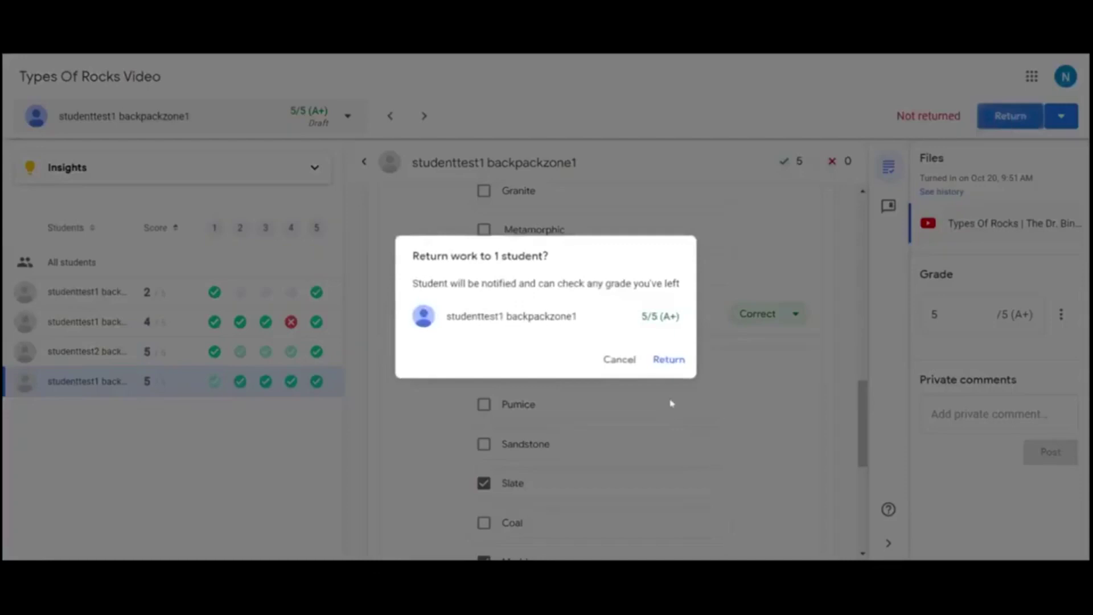
click(670, 360)
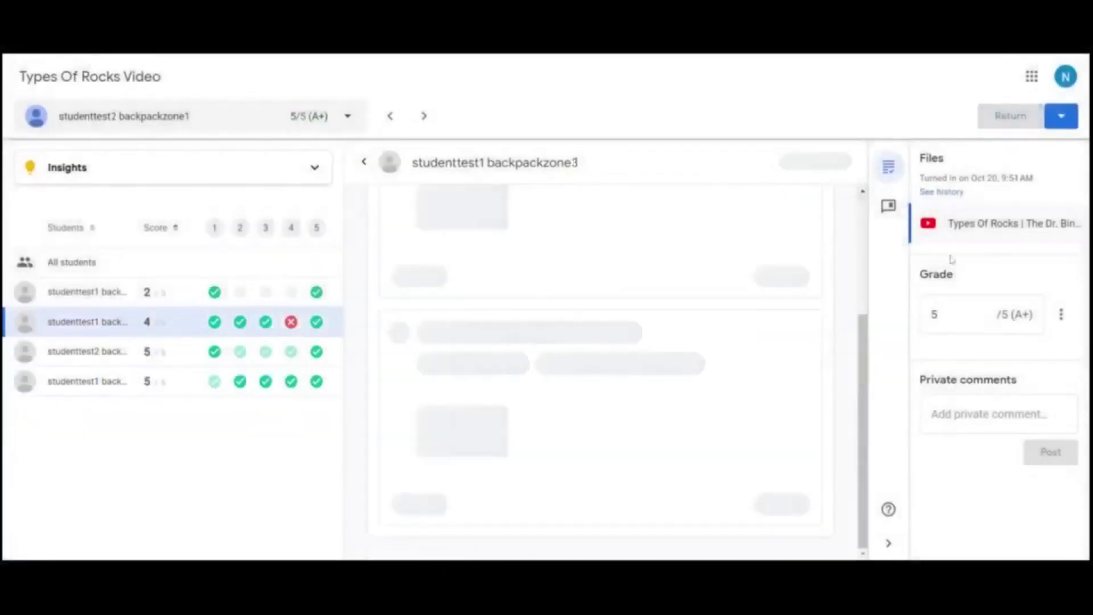
Give the next student a B- (4.1/5) grade and return the work
click(962, 315)
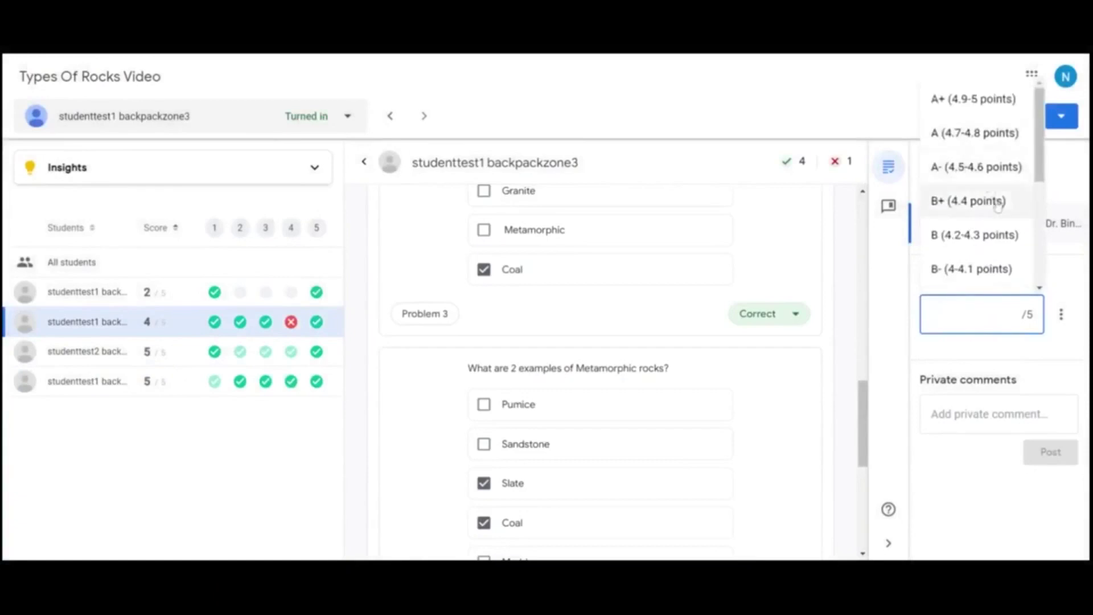
scroll(985, 279, down, 2)
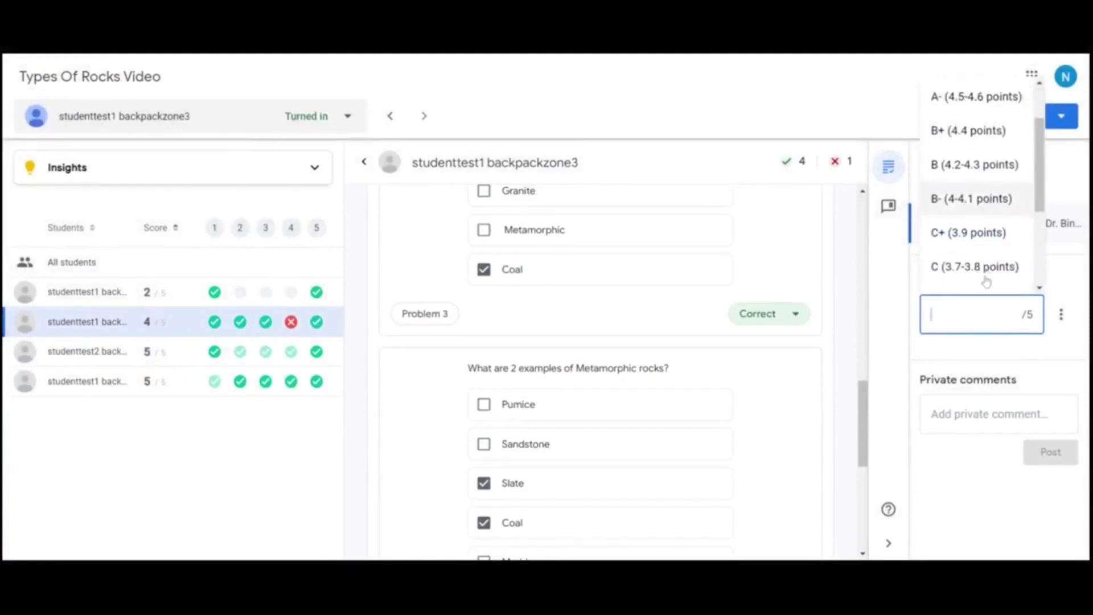
click(977, 198)
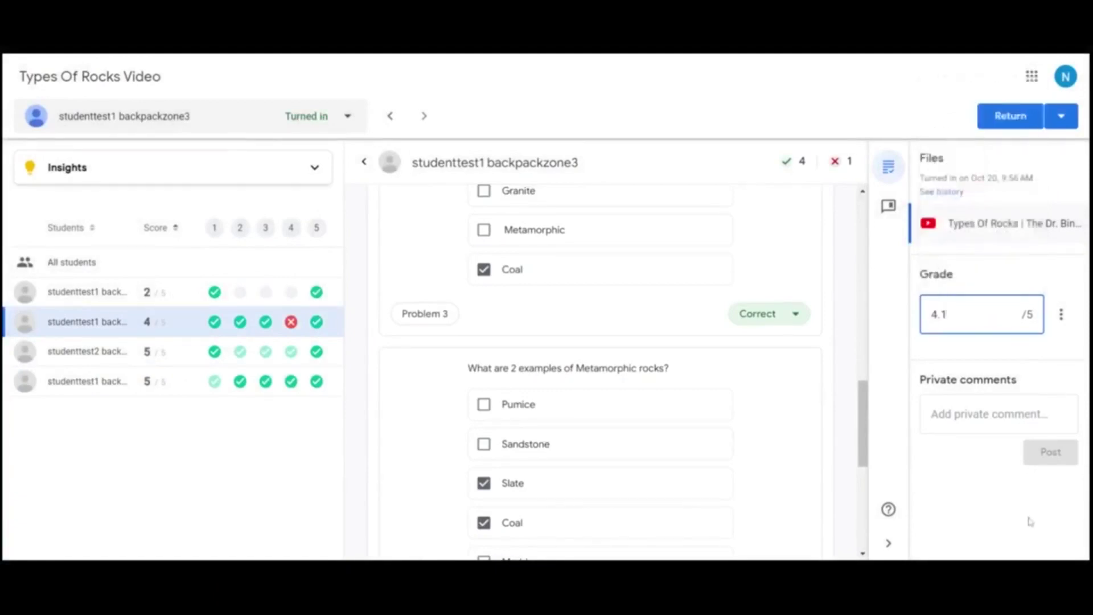
click(1009, 116)
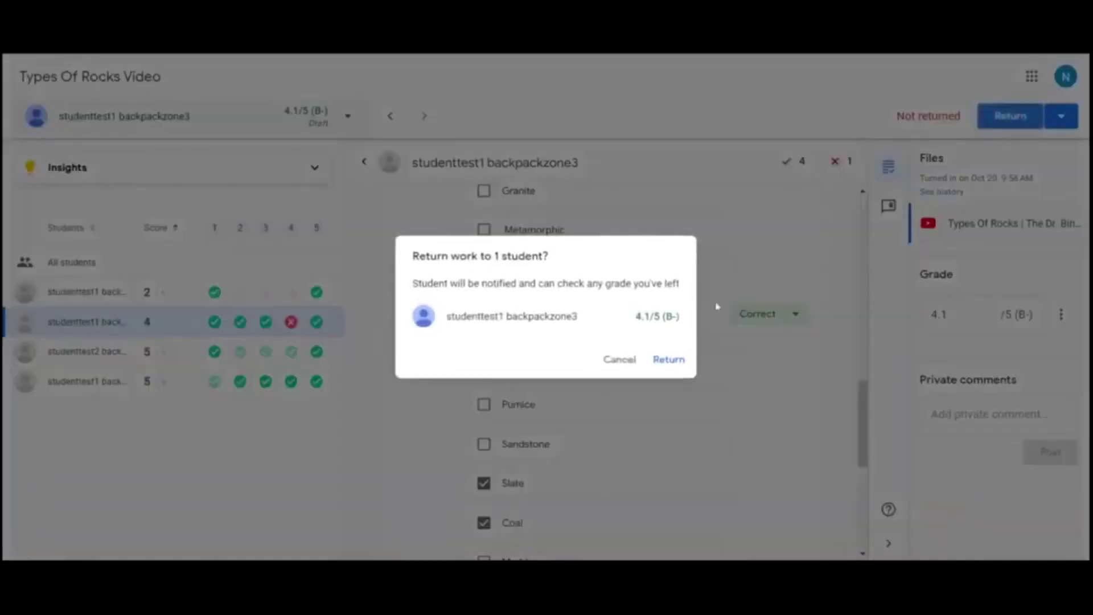
click(681, 360)
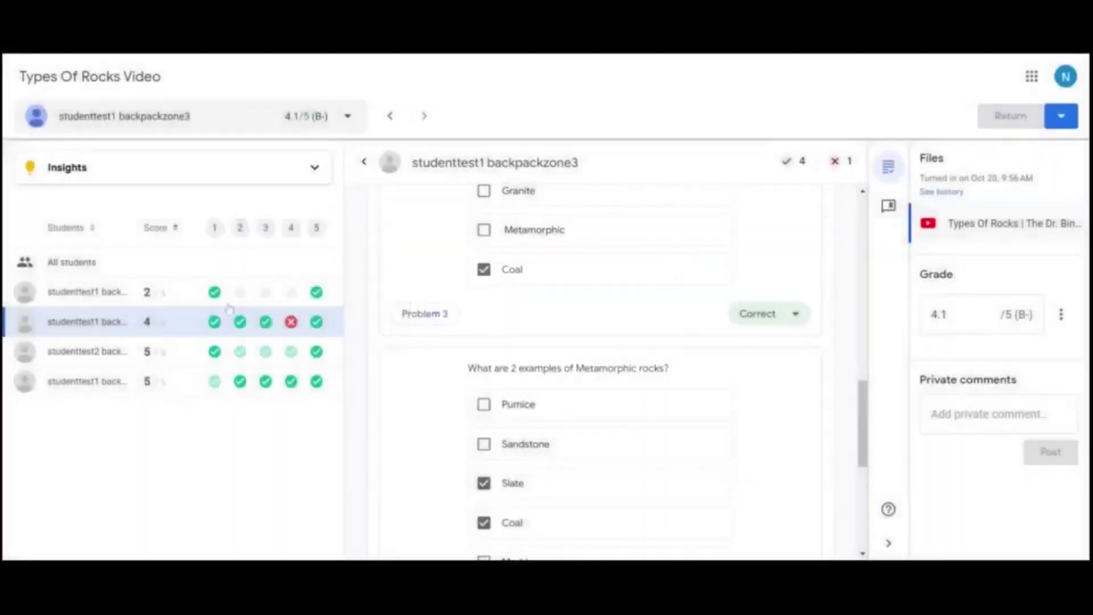
click(142, 292)
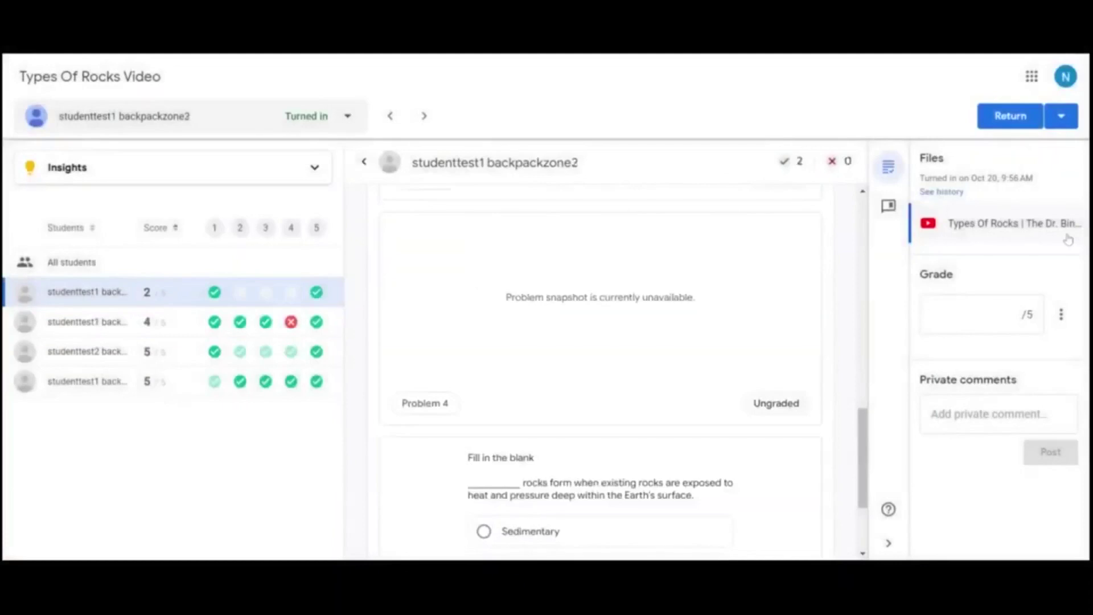
Grade this student 2/5, post a private 'See me' comment, and return the work
scroll(739, 459, down, 3)
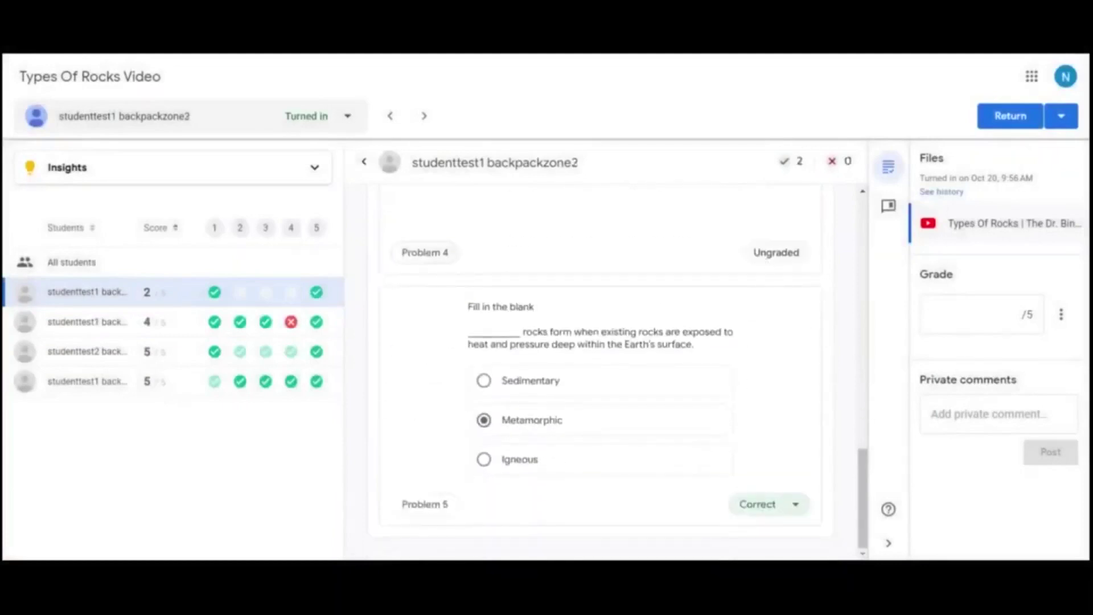
scroll(740, 501, up, 15)
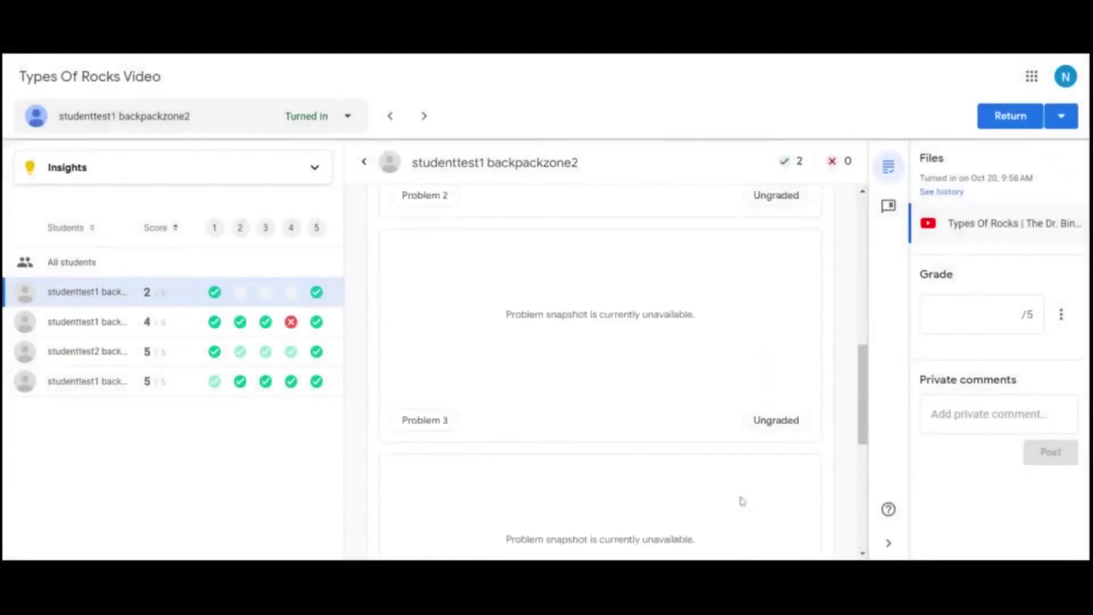
click(968, 314)
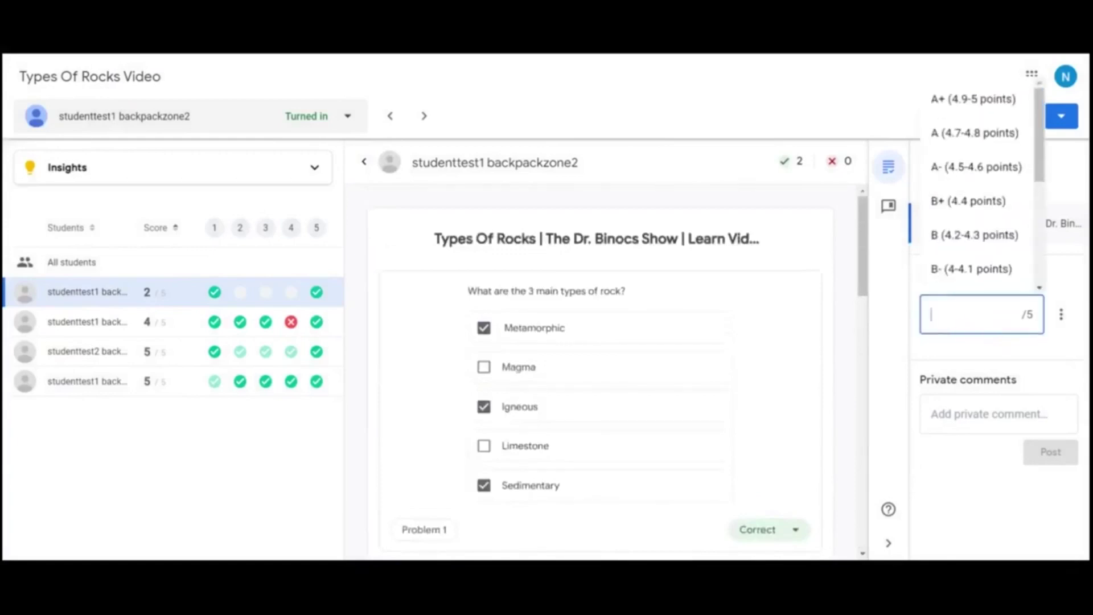
scroll(968, 188, down, 5)
text(2)
click(998, 414)
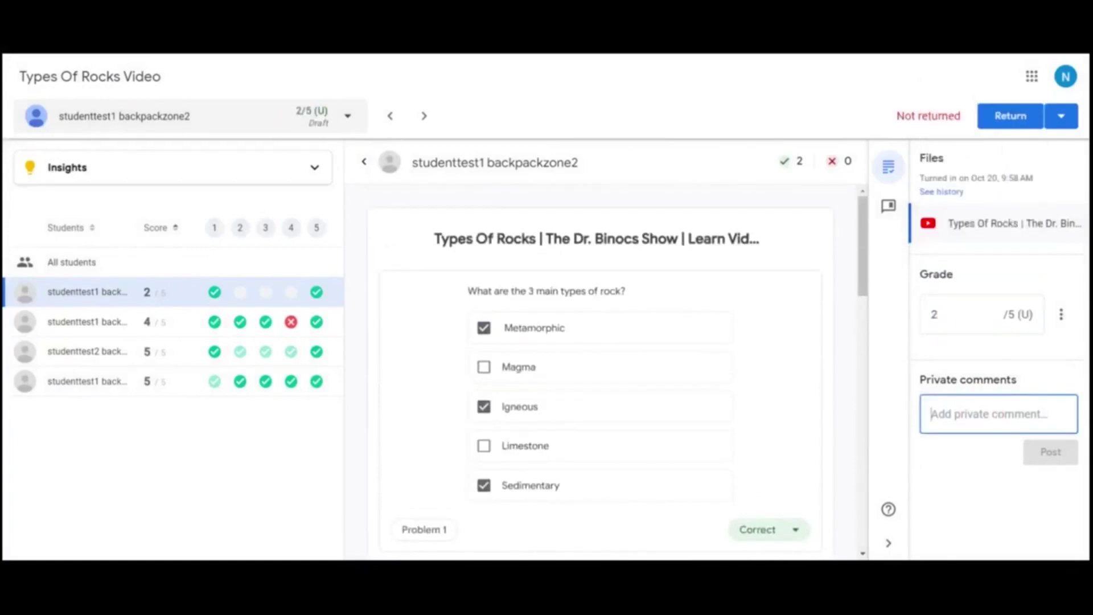
text(See me)
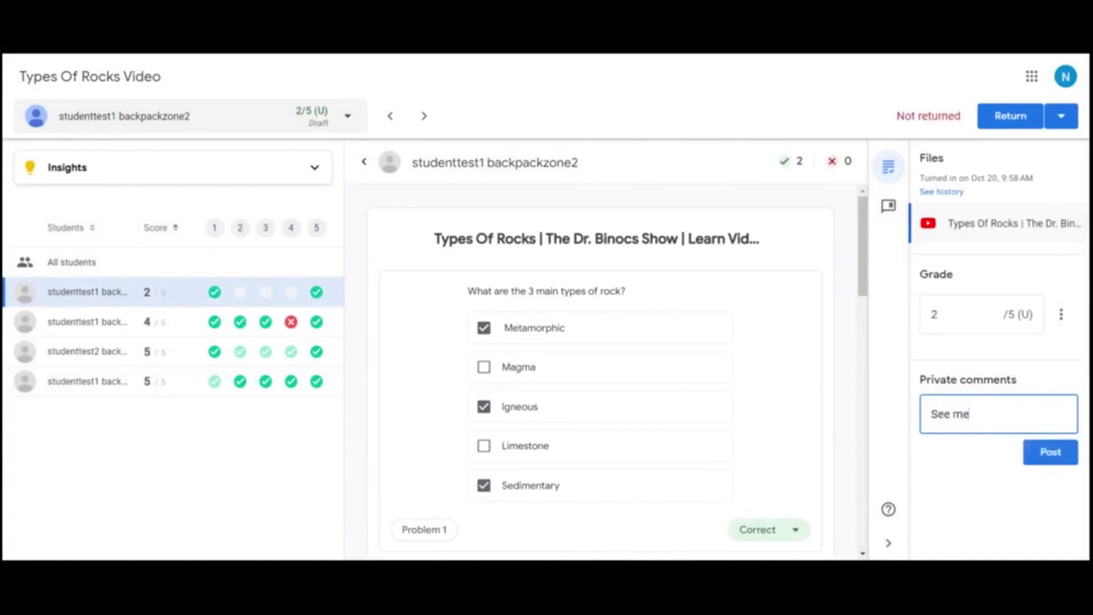
click(1062, 463)
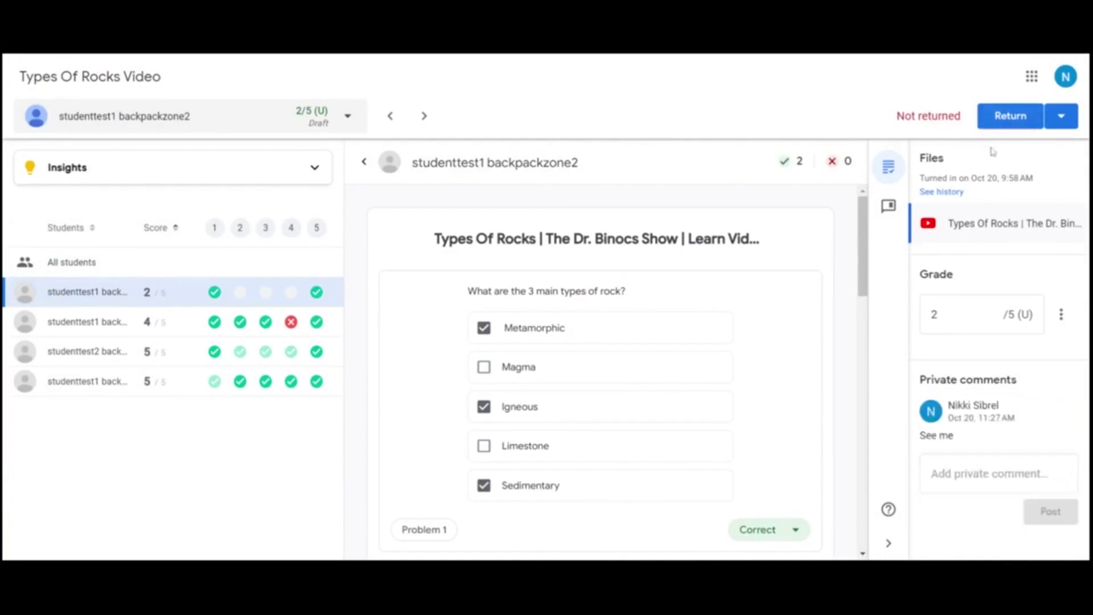
click(1000, 120)
click(656, 358)
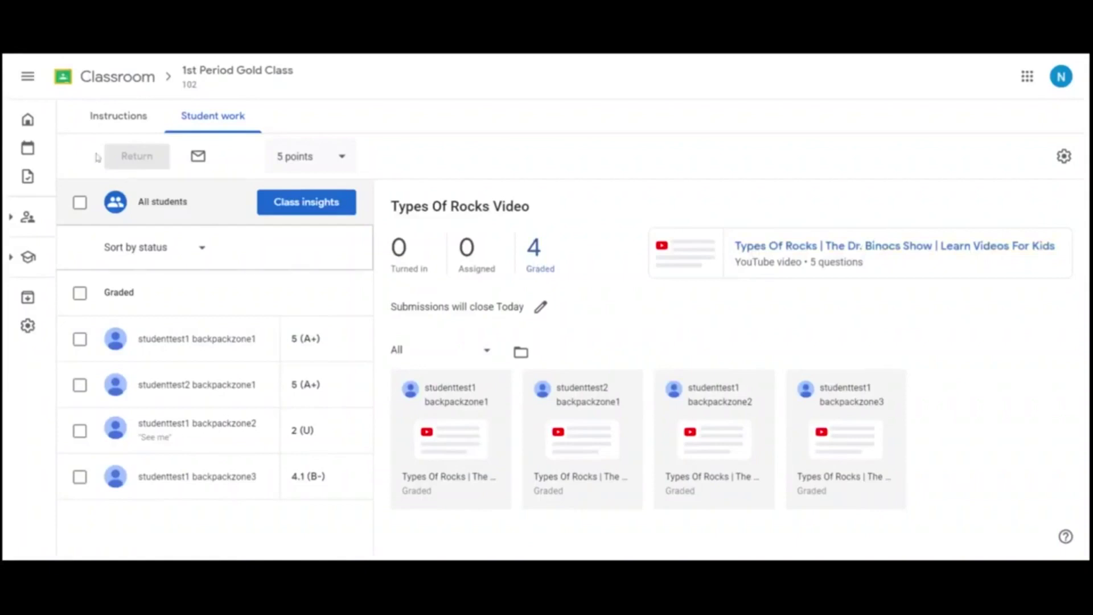
Go to 1st Period Gold Class and start a new assignment from the Create menu
click(116, 76)
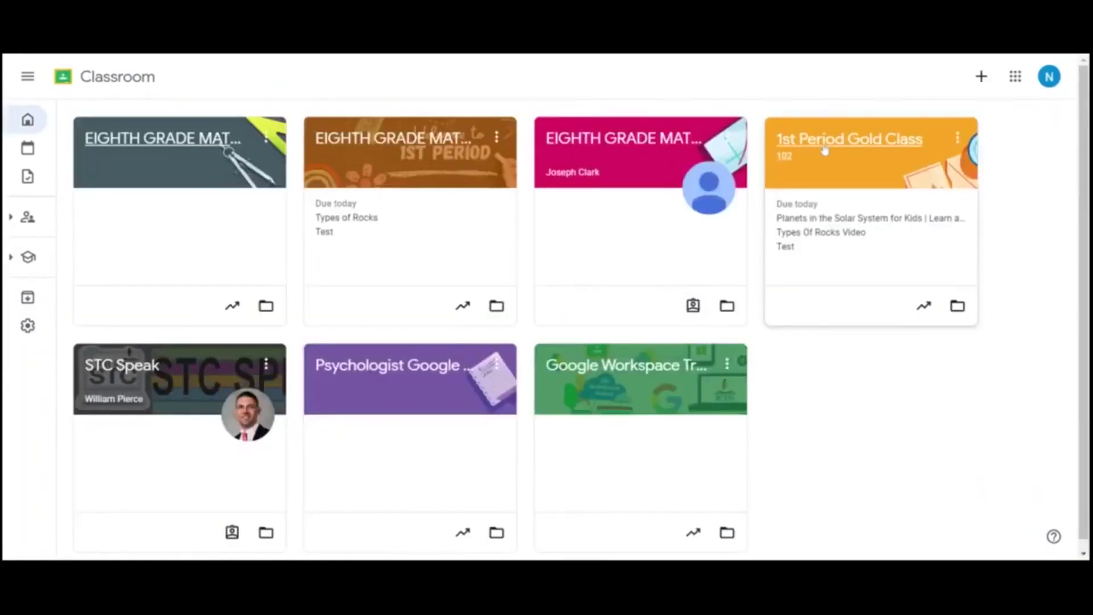
click(822, 149)
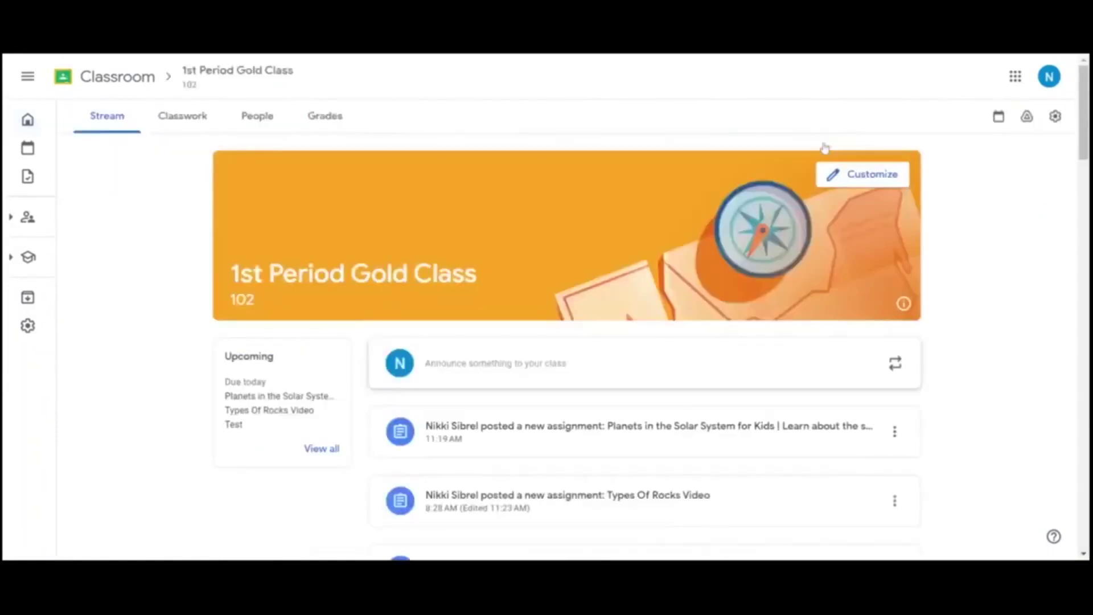
click(316, 119)
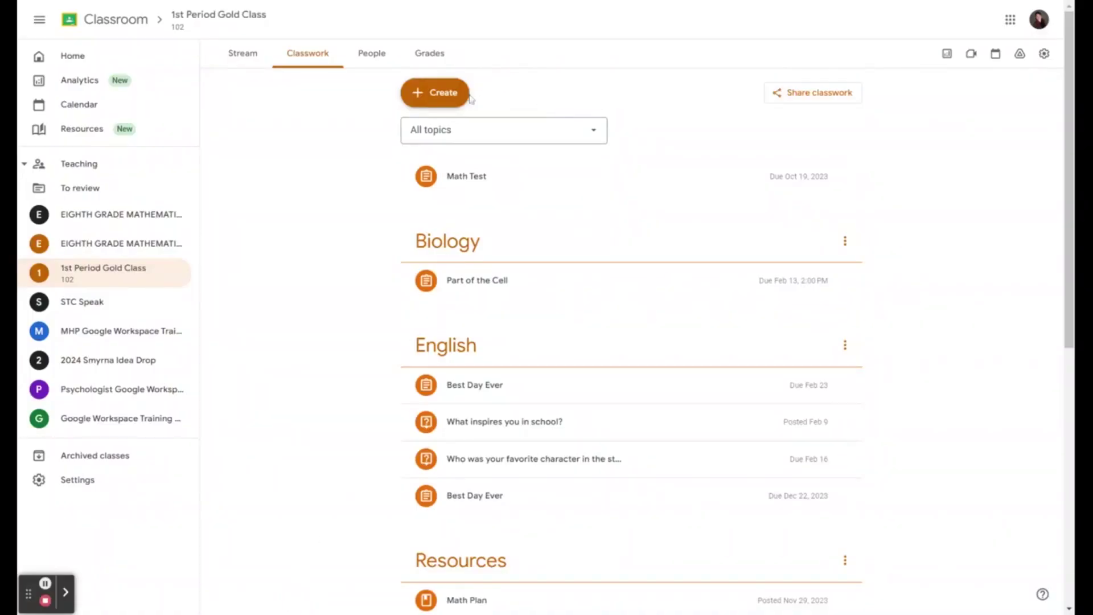
click(467, 97)
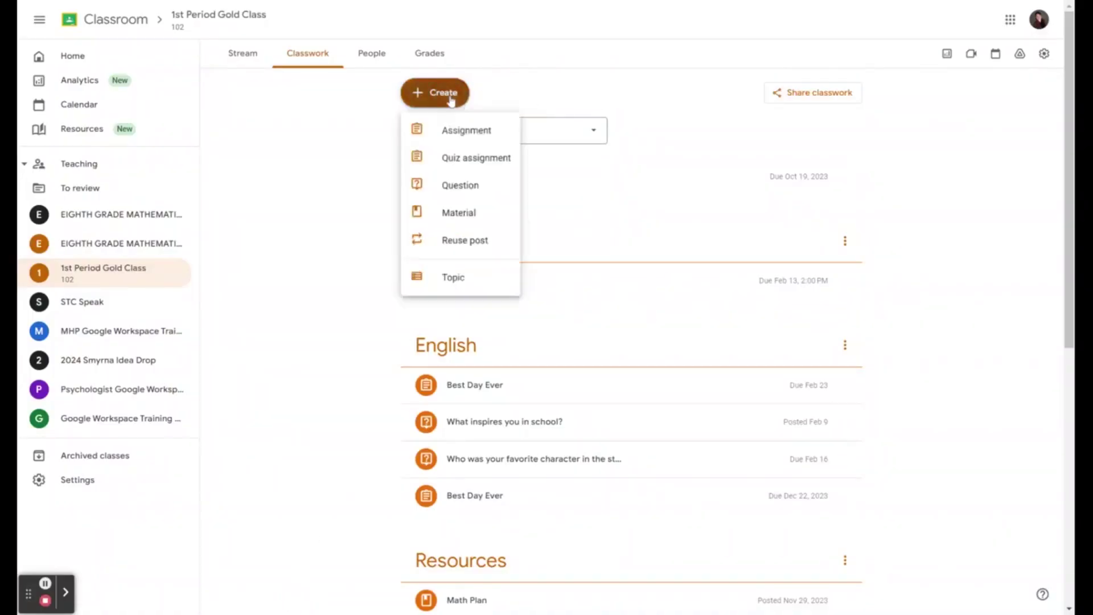
click(468, 134)
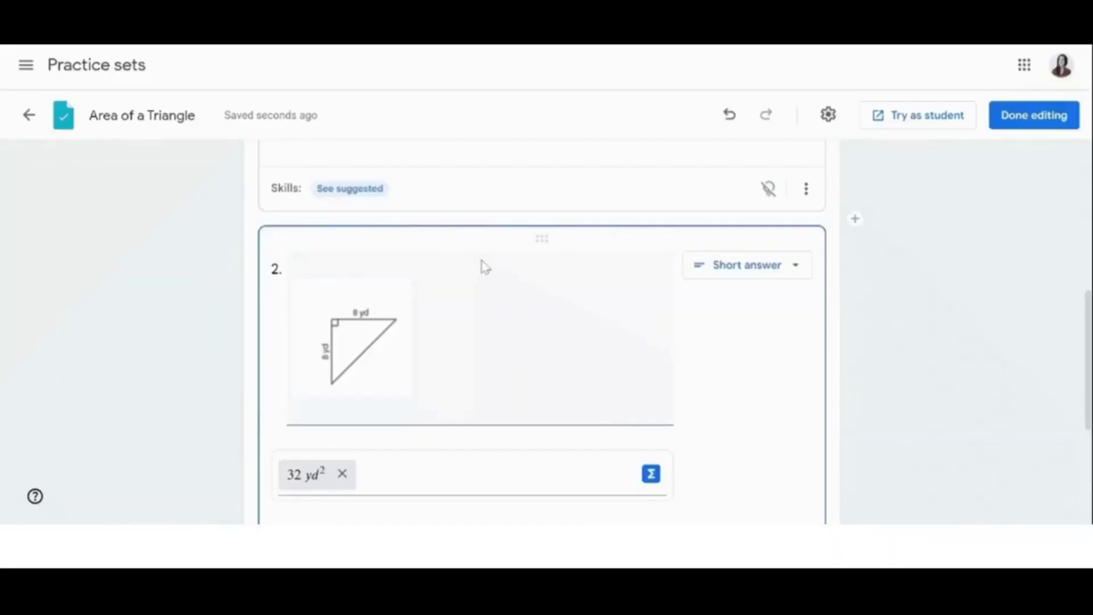
Search skills for 'area triangle' and tag the question with the triangle-area skill
scroll(484, 266, down, 3)
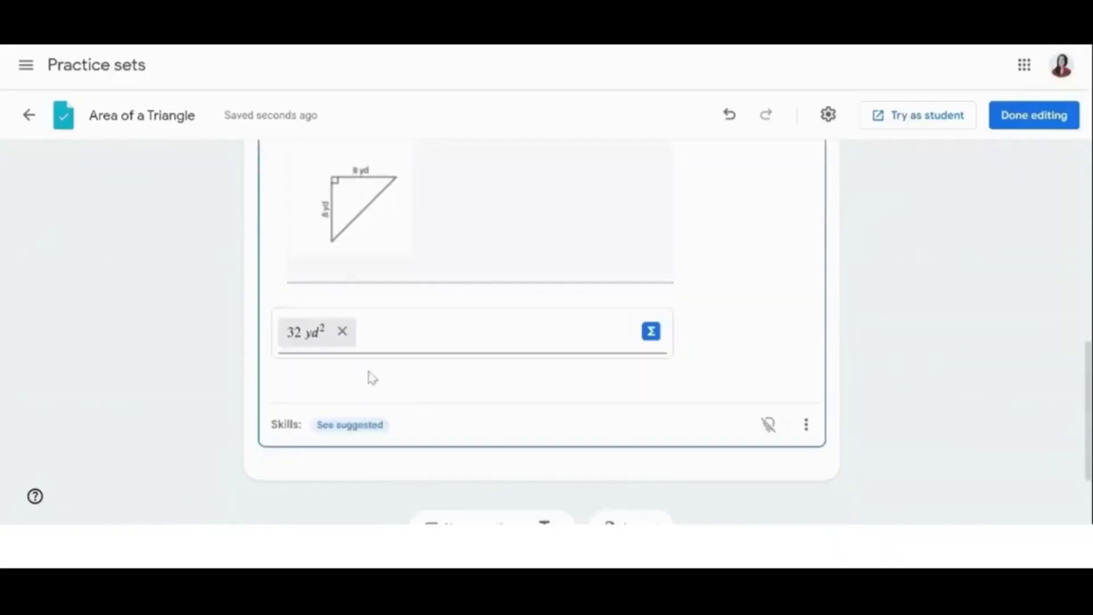
click(349, 426)
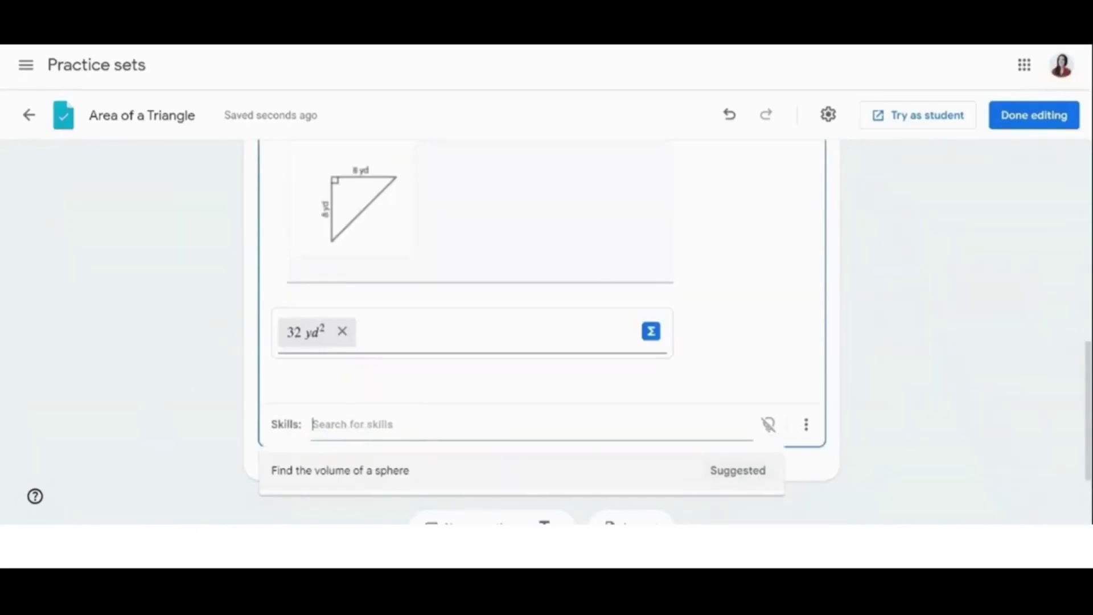
text(area triangle)
scroll(390, 395, down, 3)
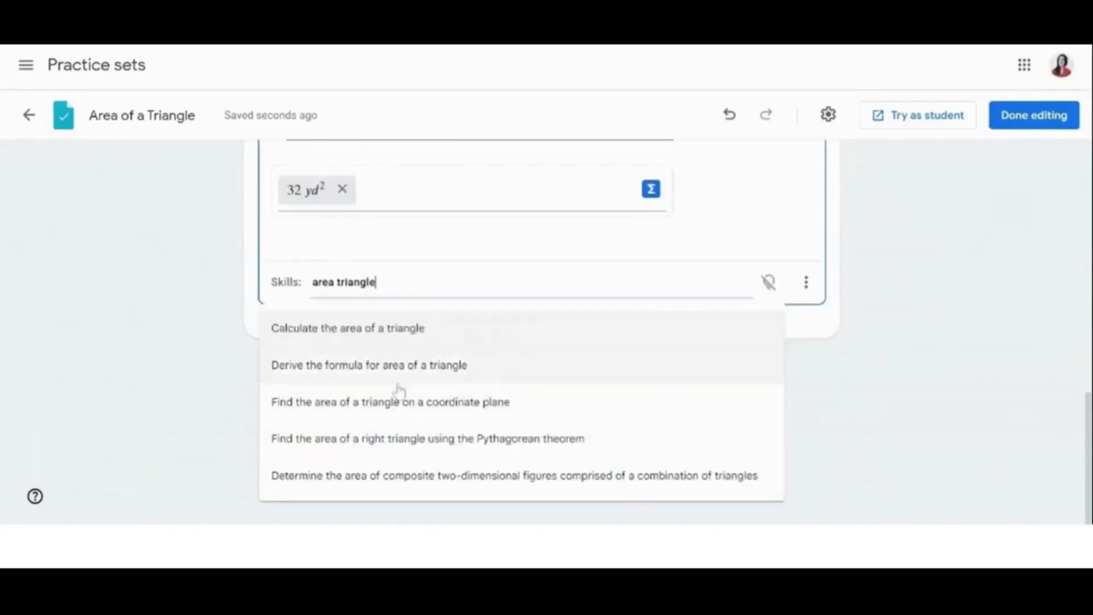
click(412, 438)
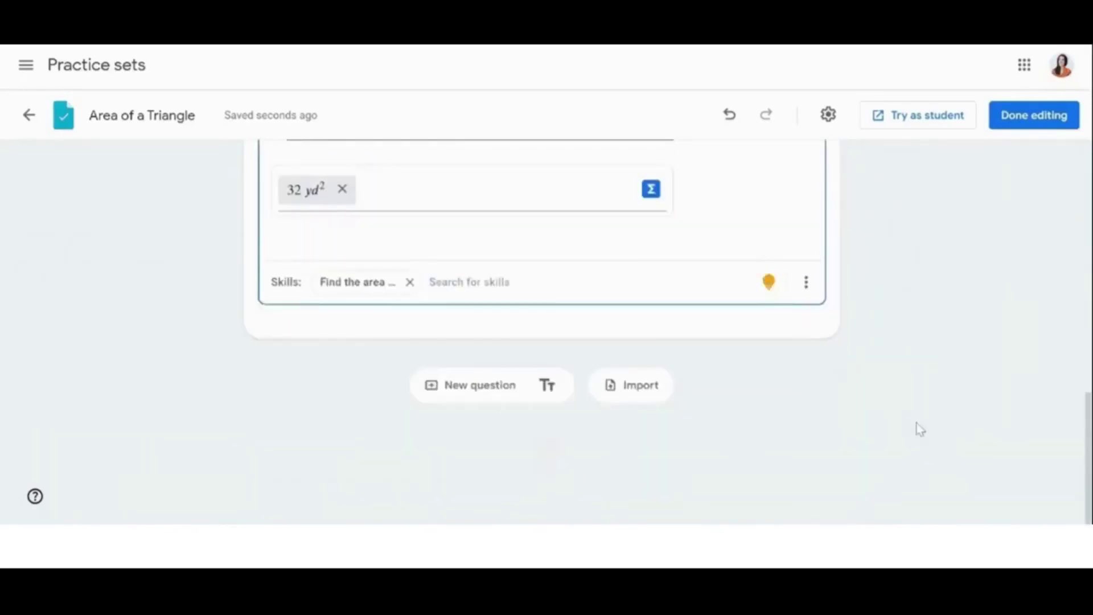
scroll(918, 424, up, 3)
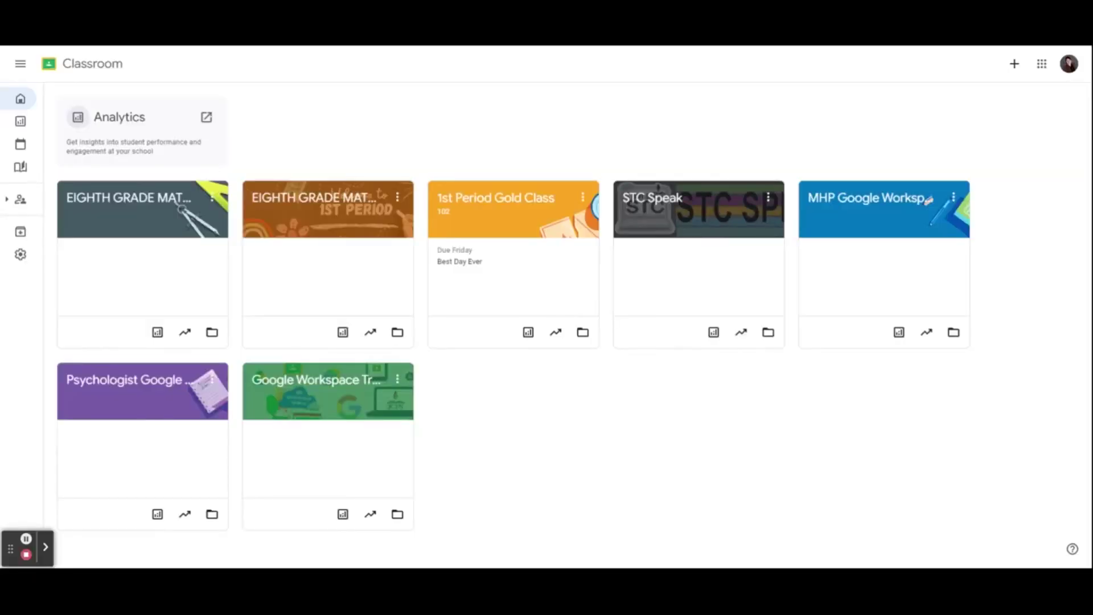
Filter Resources to Practice sets, create a new practice set, then go back to Classroom home
click(26, 167)
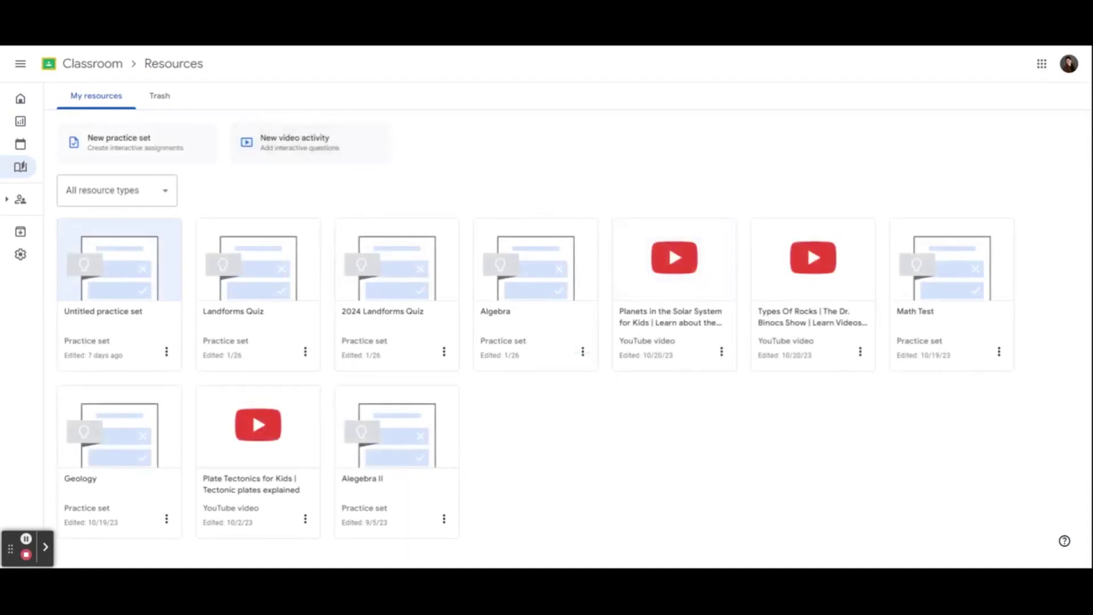
click(167, 193)
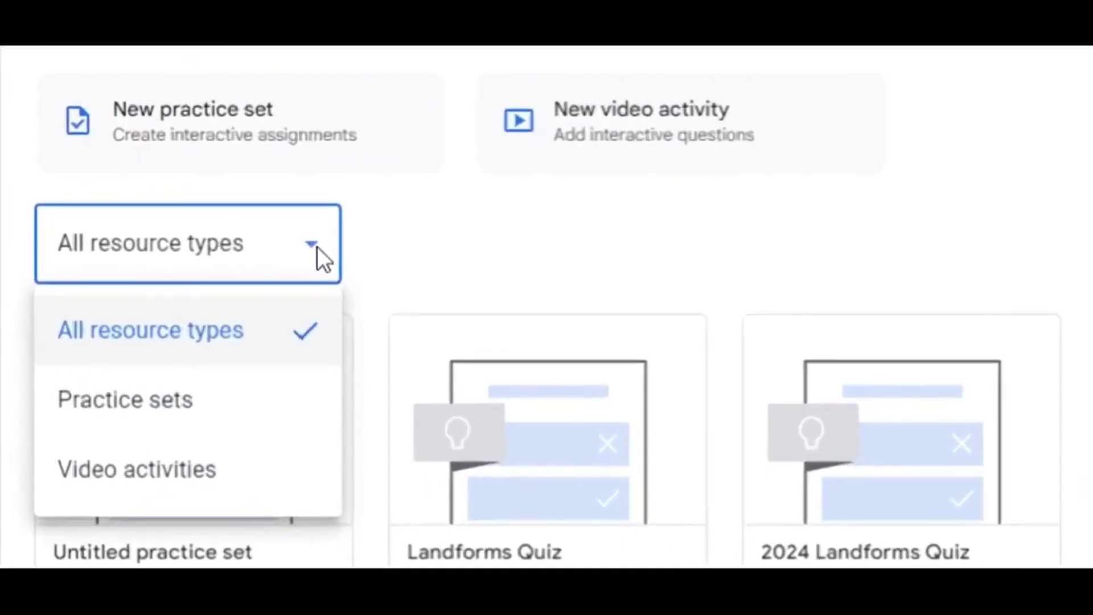
click(120, 258)
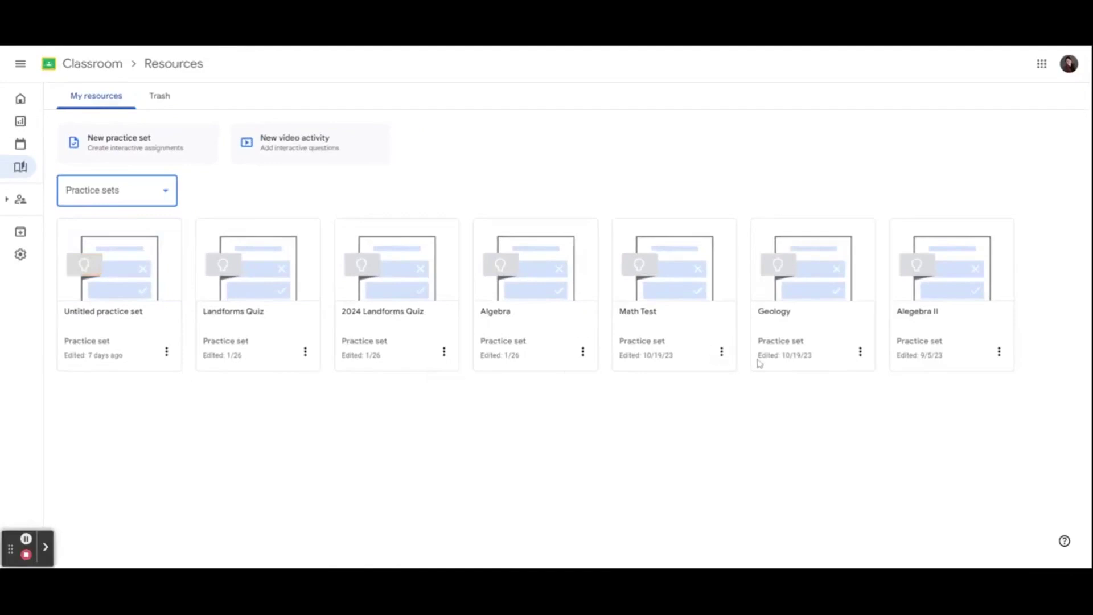
click(154, 151)
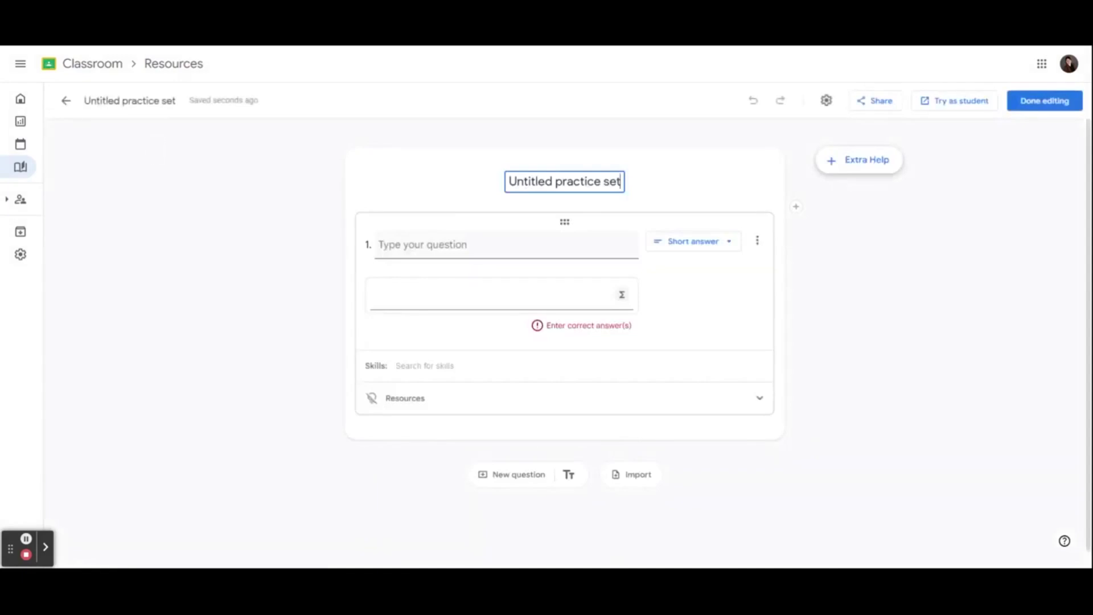
click(93, 68)
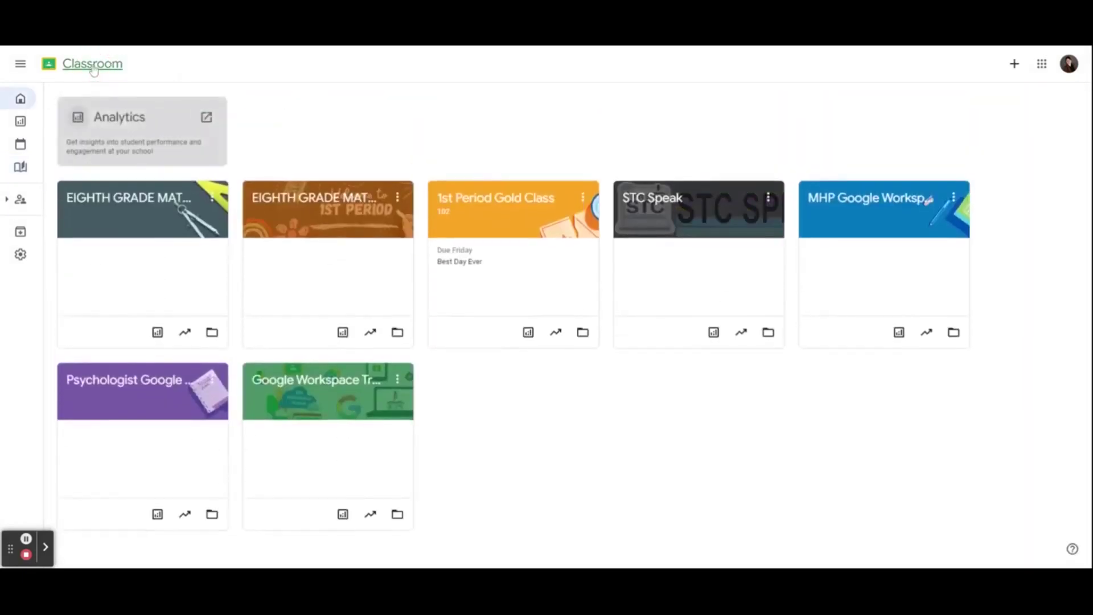
Create a 1st Period Gold Class assignment with the Landforms Quiz practice set attached and assign it
click(494, 199)
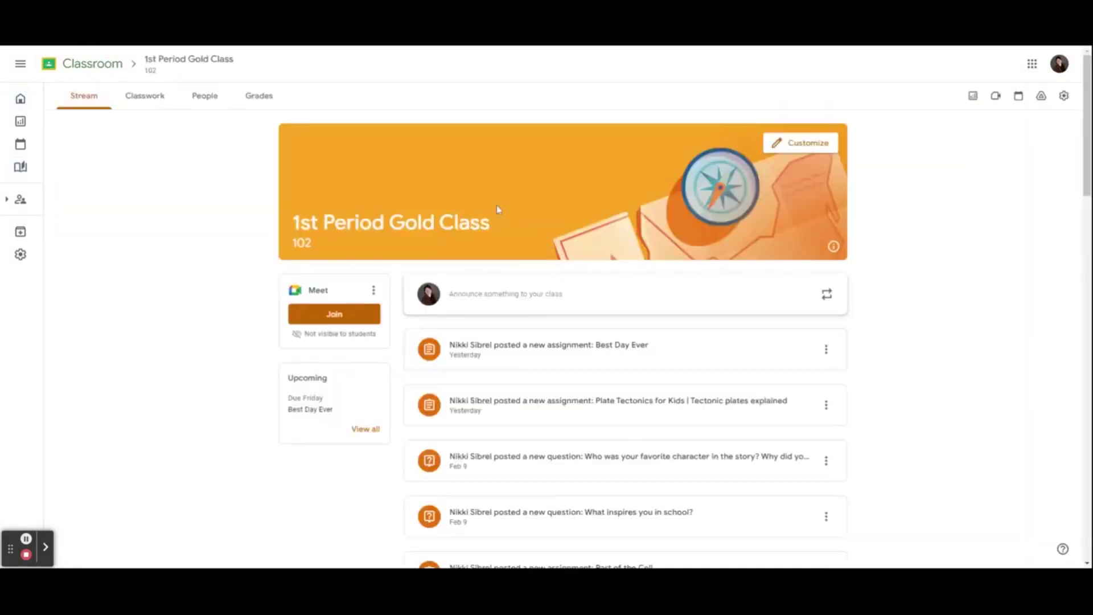
click(163, 104)
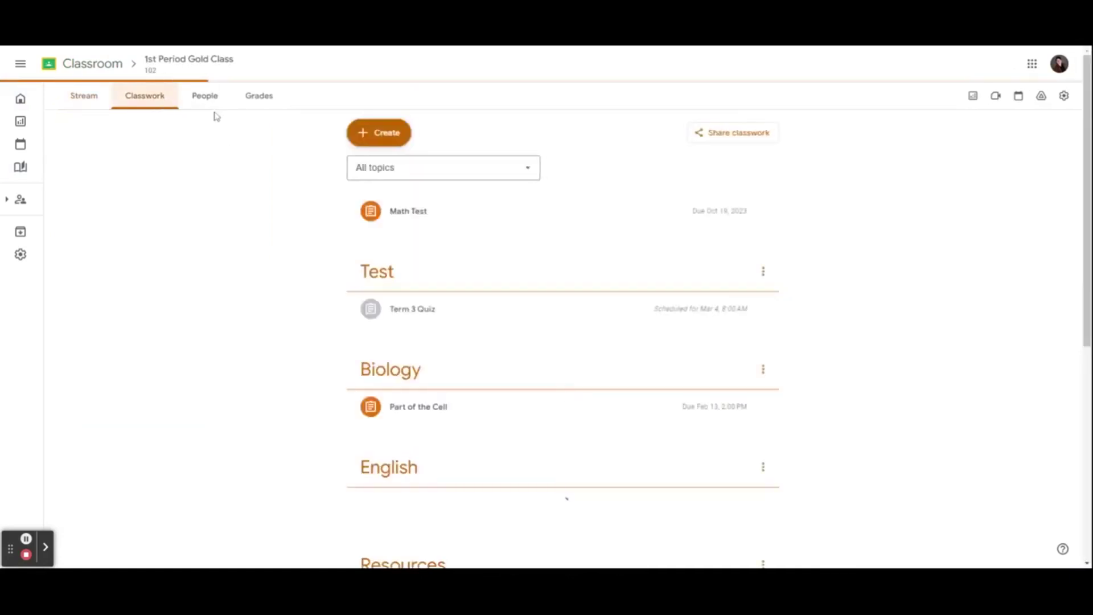
click(366, 134)
click(419, 170)
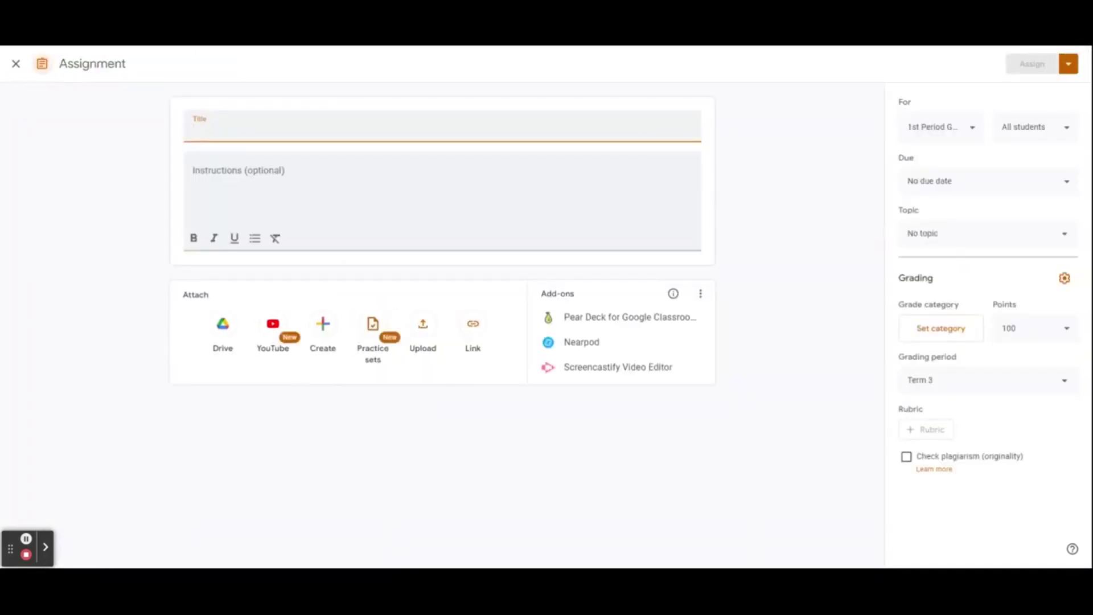
click(373, 327)
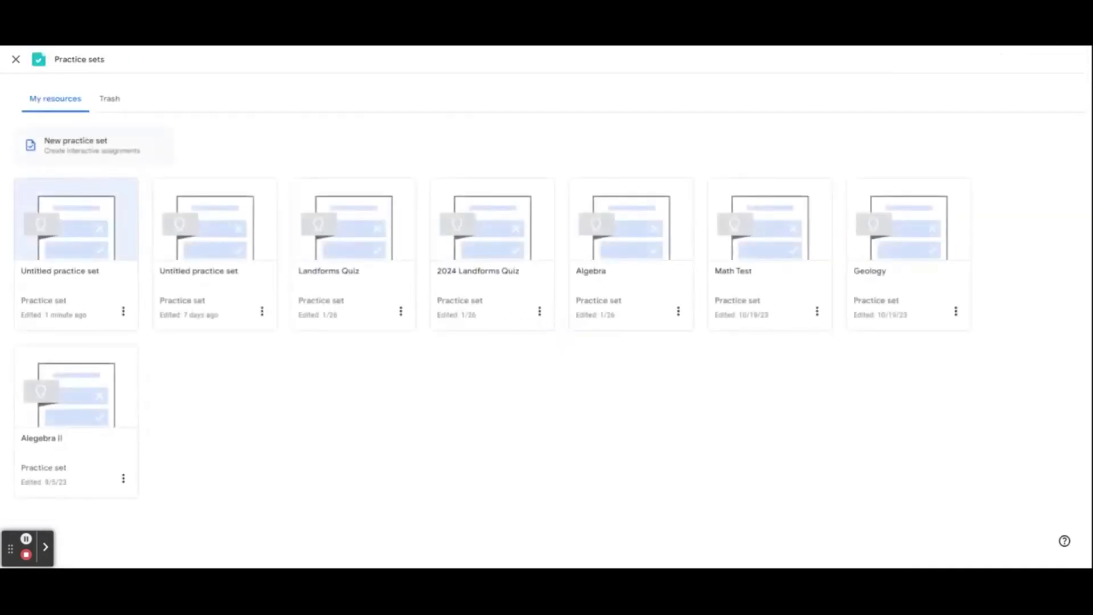
click(320, 226)
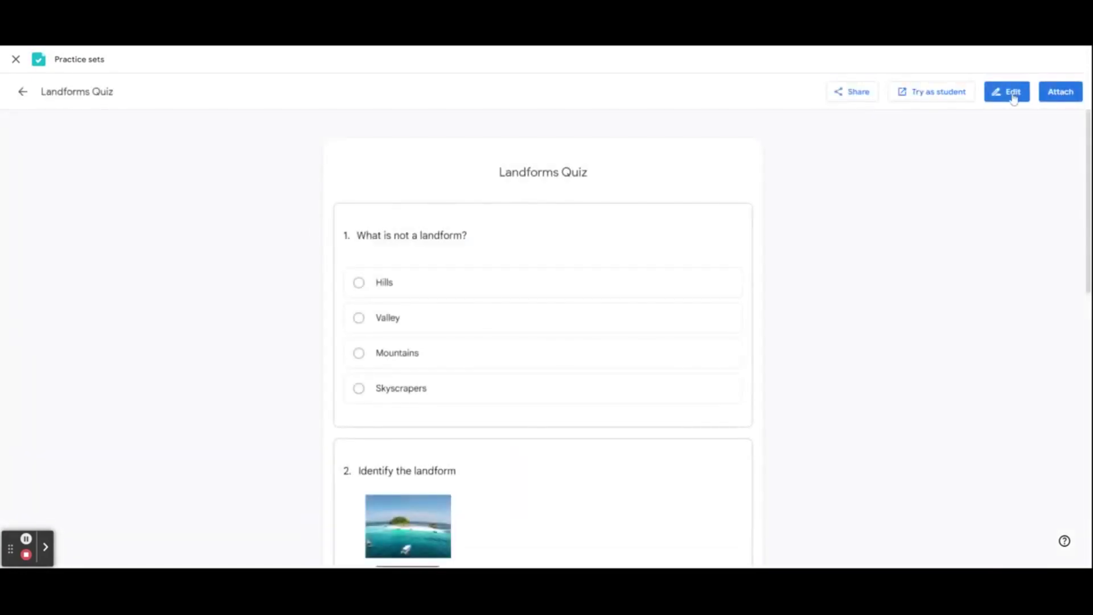
click(1074, 98)
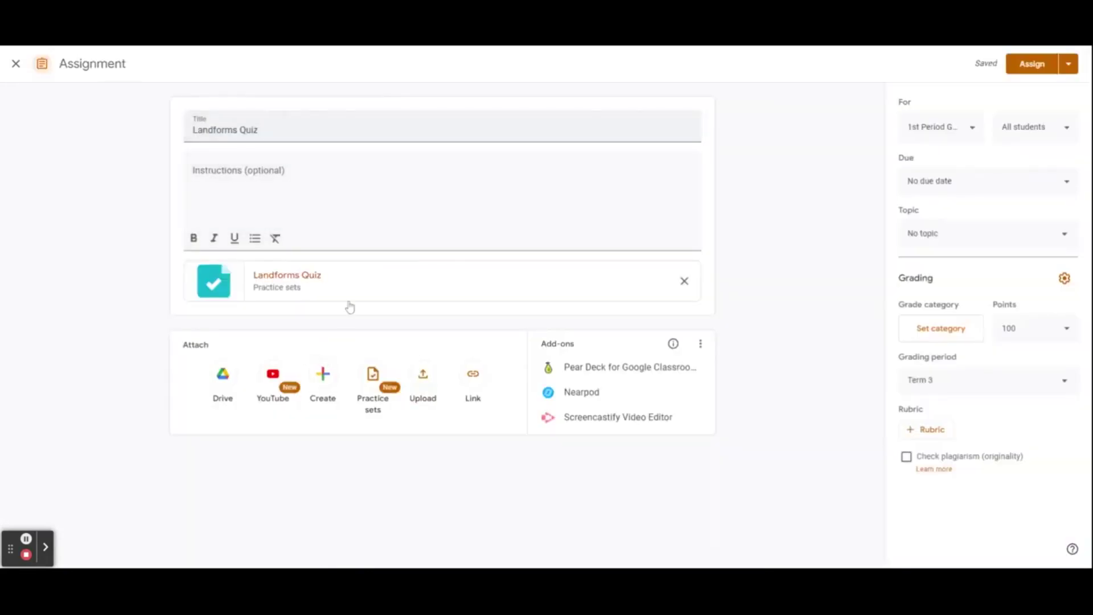
click(1032, 65)
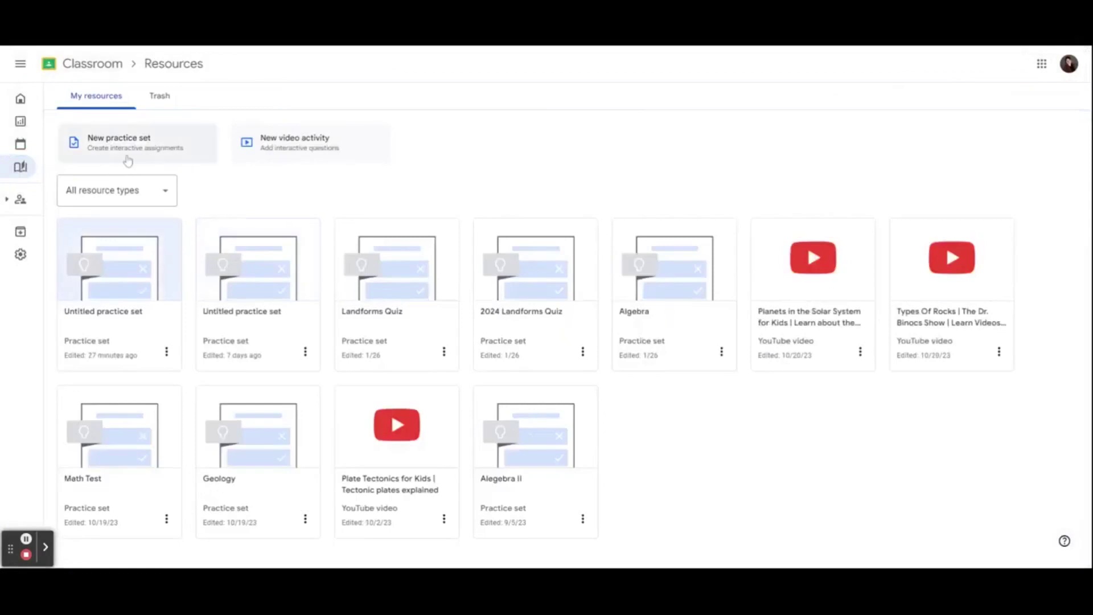
Create a new practice set titled 'Landforms Quiz'
click(135, 155)
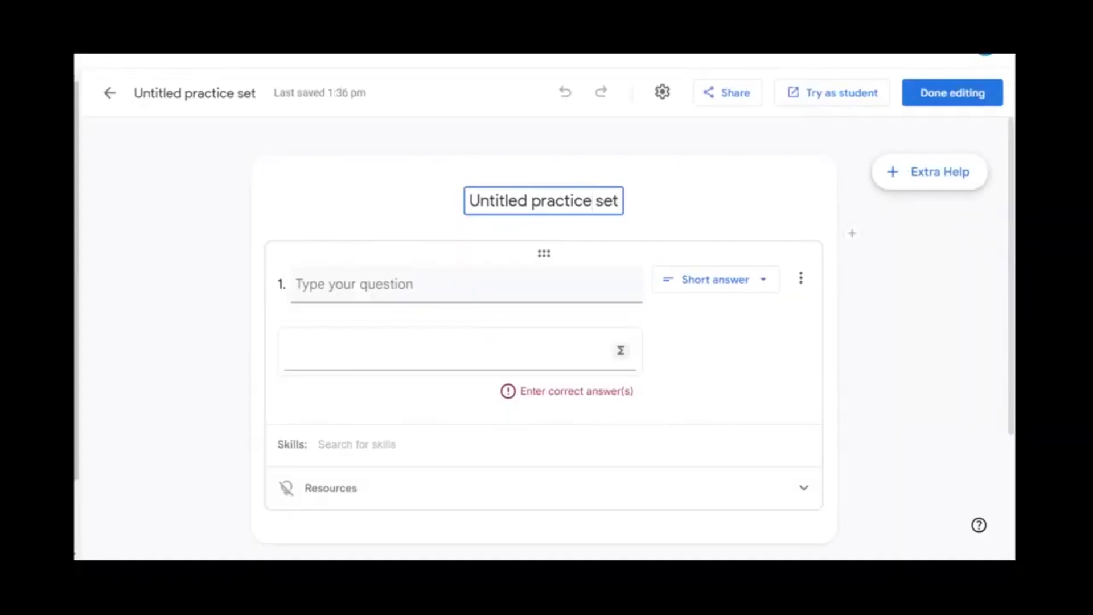
drag(617, 200, 447, 195)
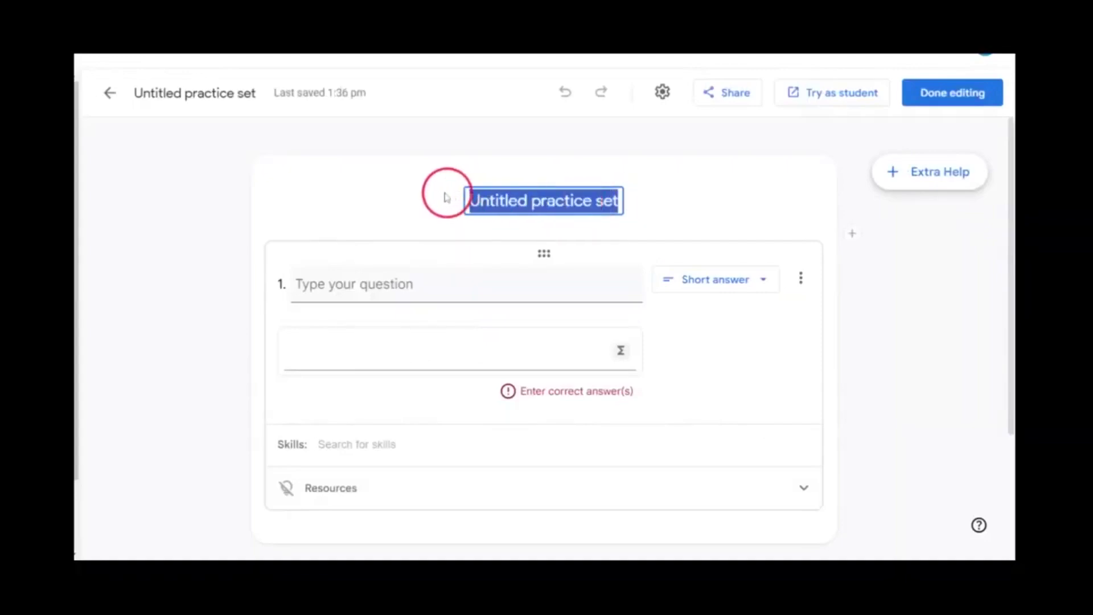
text(La)
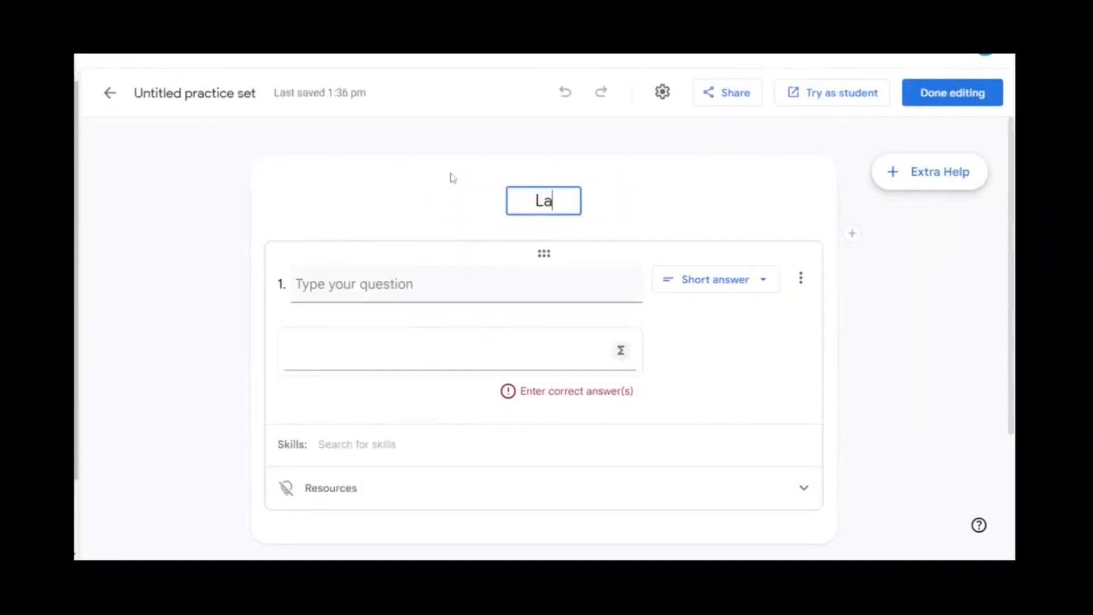
text(ndform)
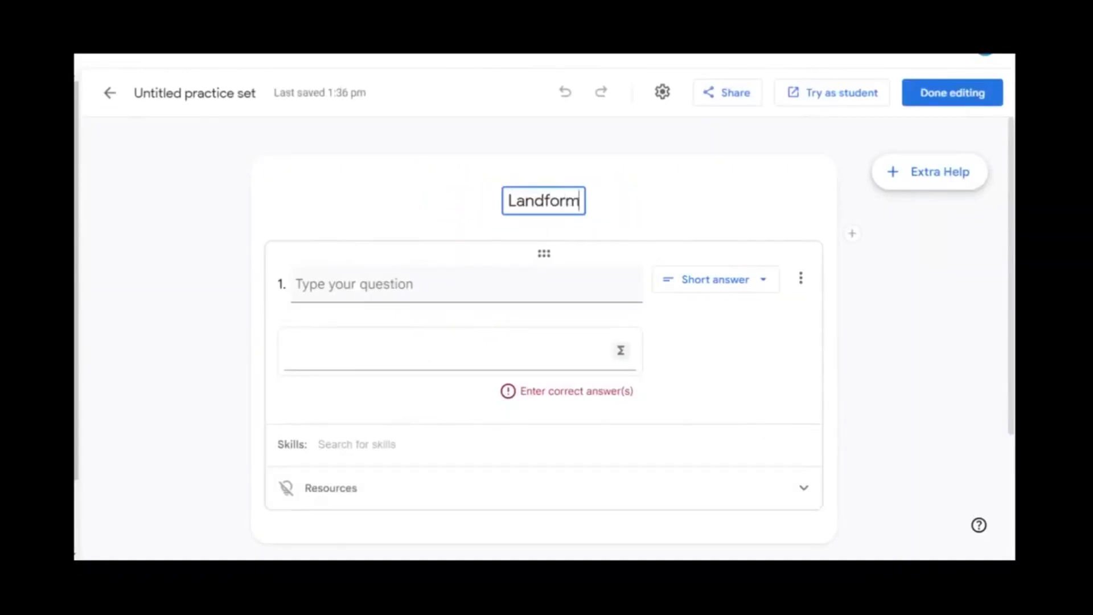
text(s Quiz)
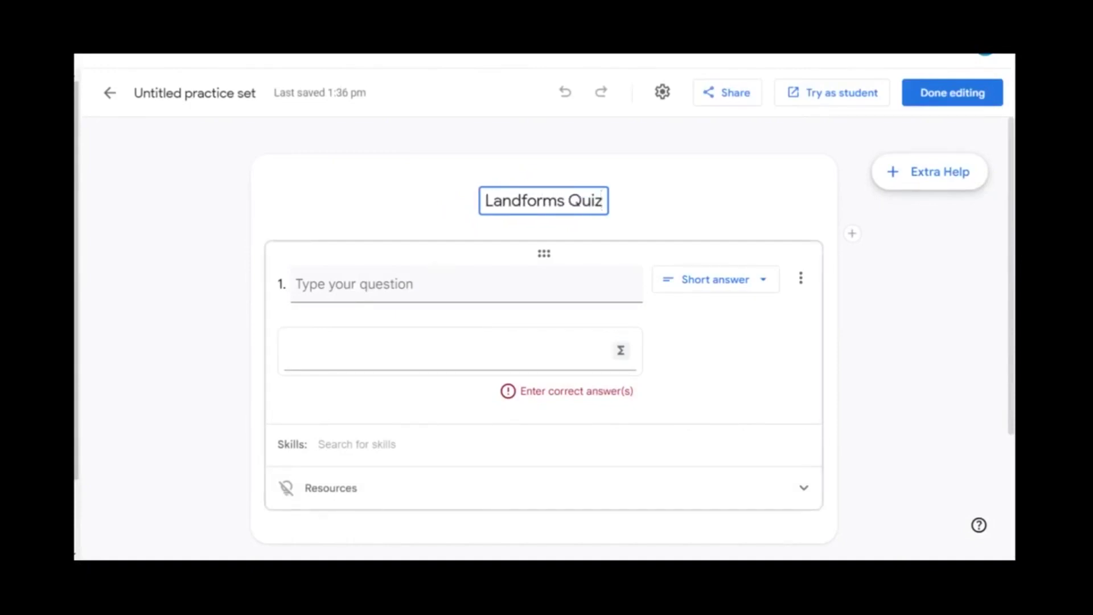
click(442, 285)
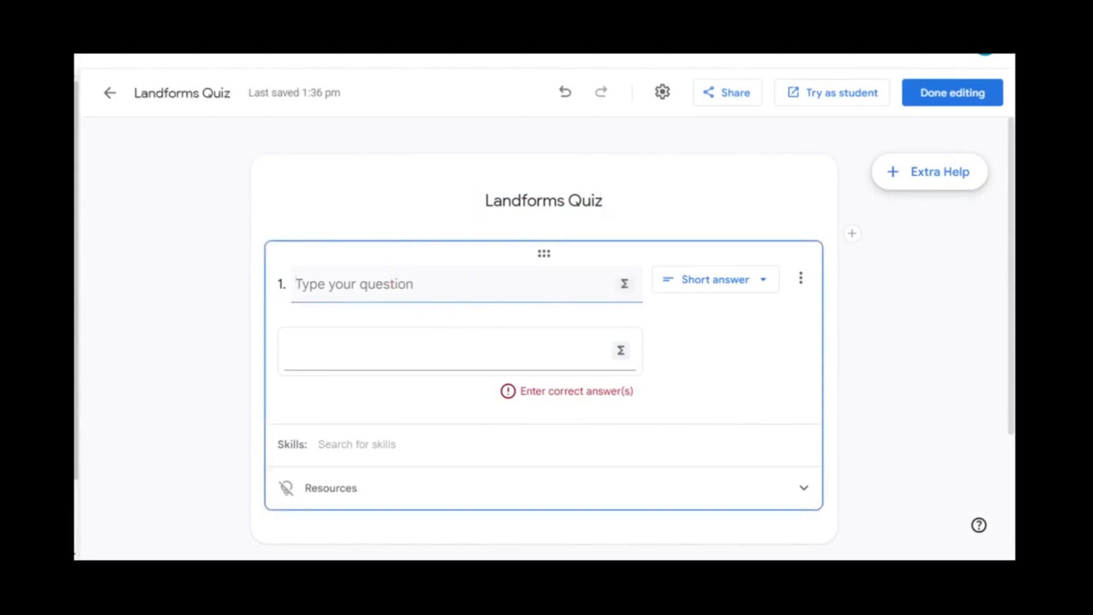
Add the single-select question 'What is not a landform?'
click(410, 283)
text(What is)
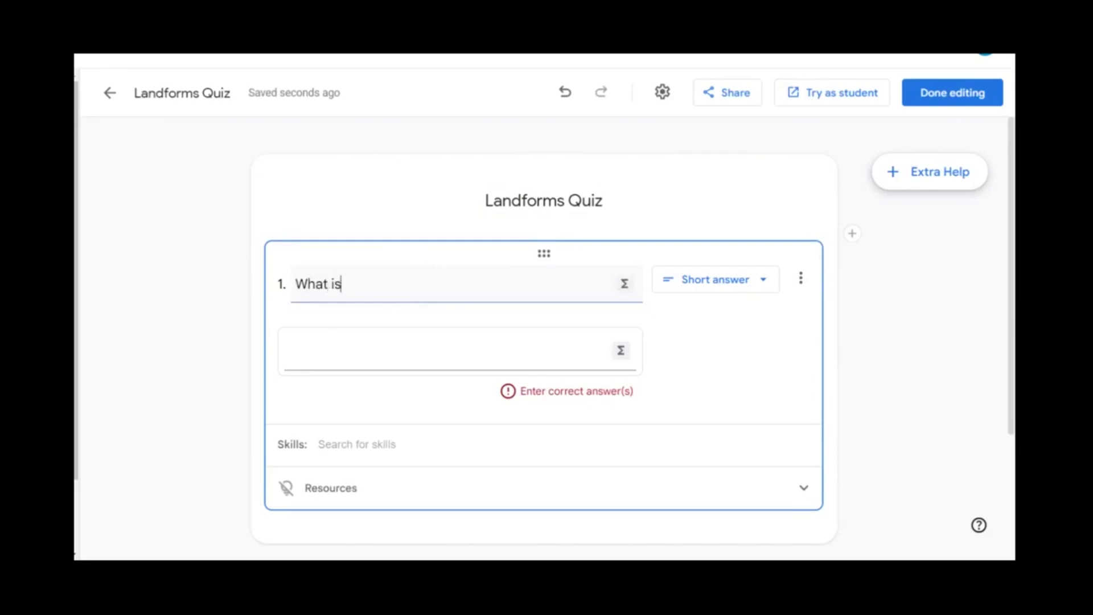
text( not a landform?)
click(694, 279)
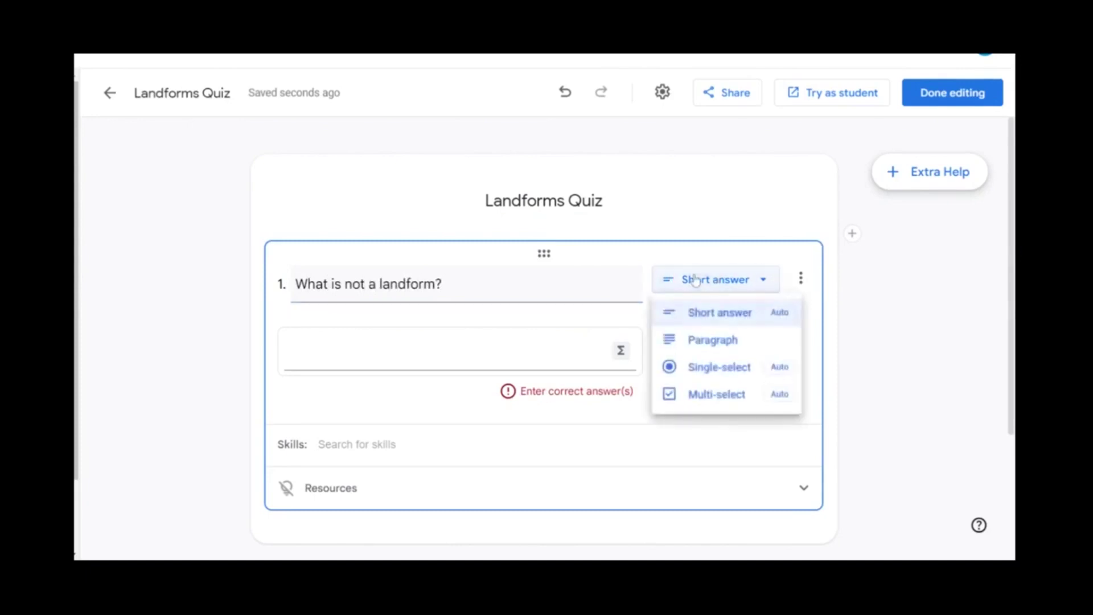
click(746, 367)
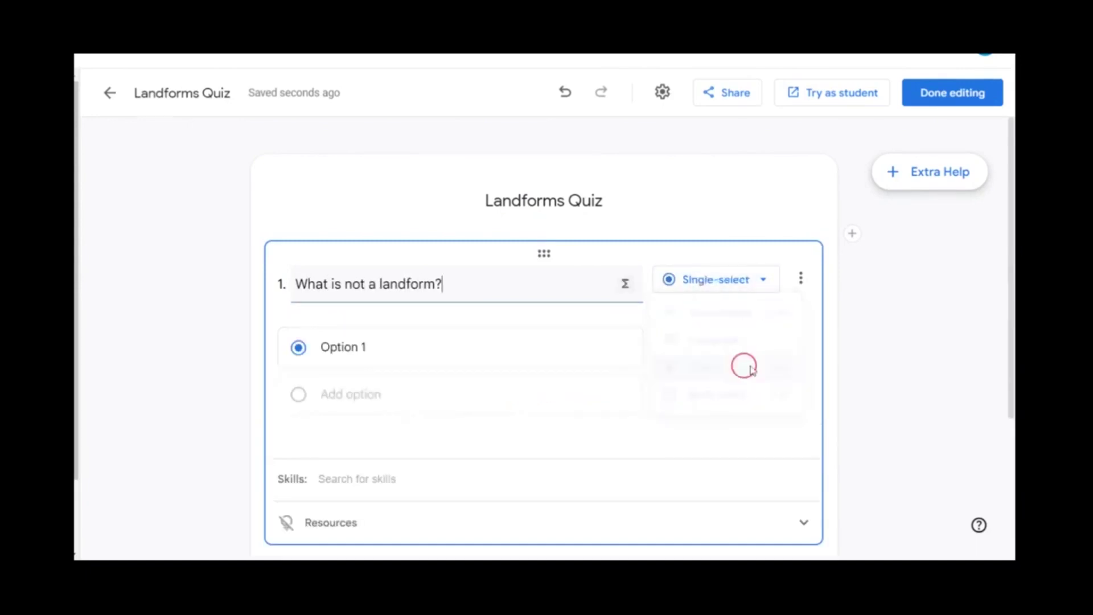
Add options Hills, Valley, Mountain and Skyscrapers, marking Skyscrapers as correct
drag(404, 346, 305, 349)
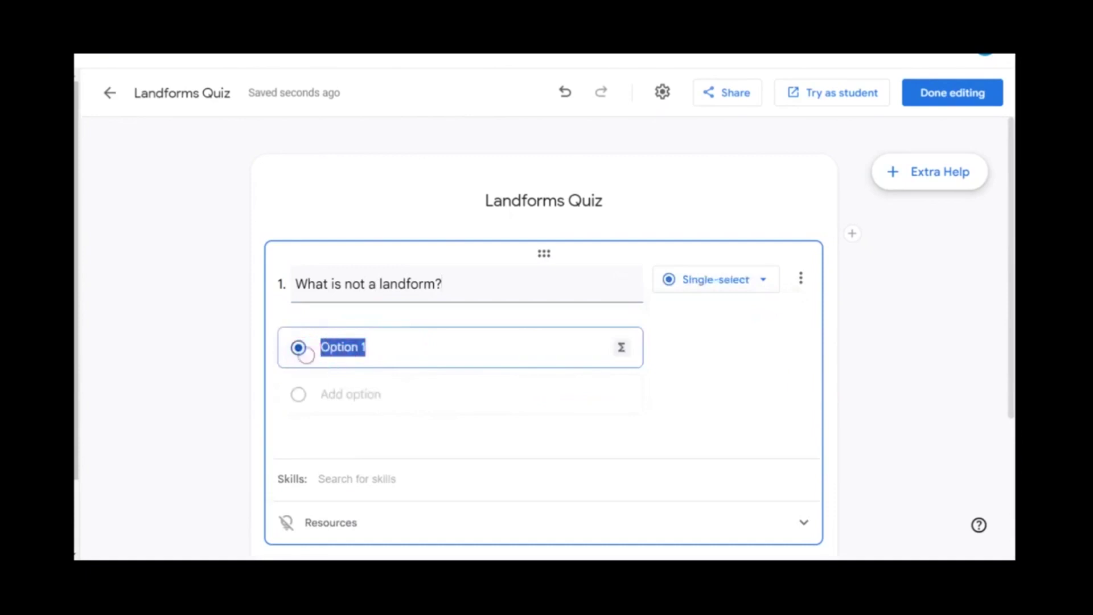
text(Hills)
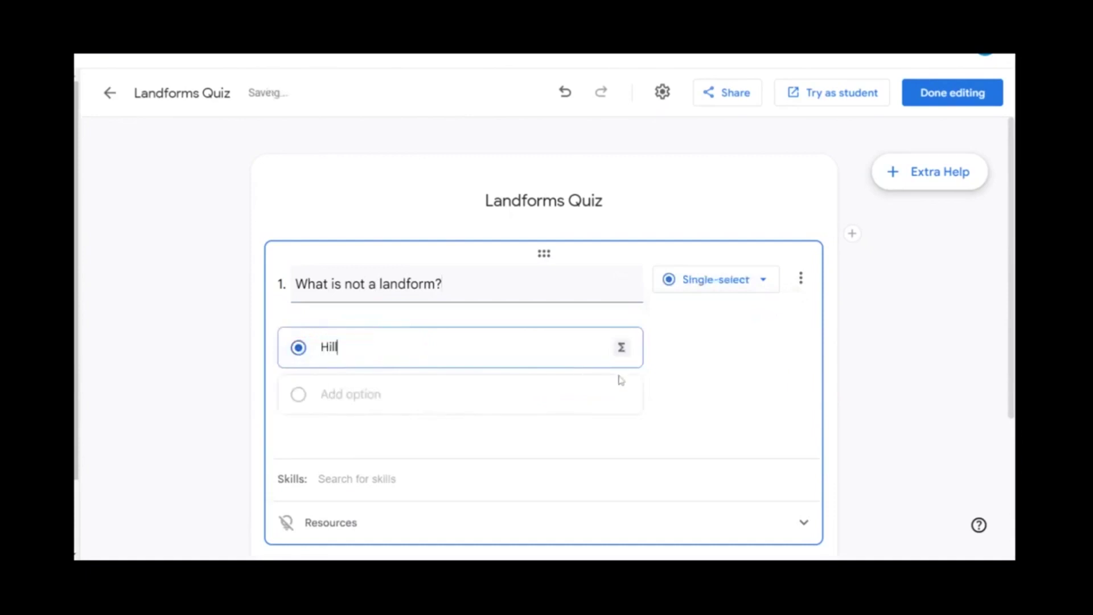
click(413, 399)
text(V)
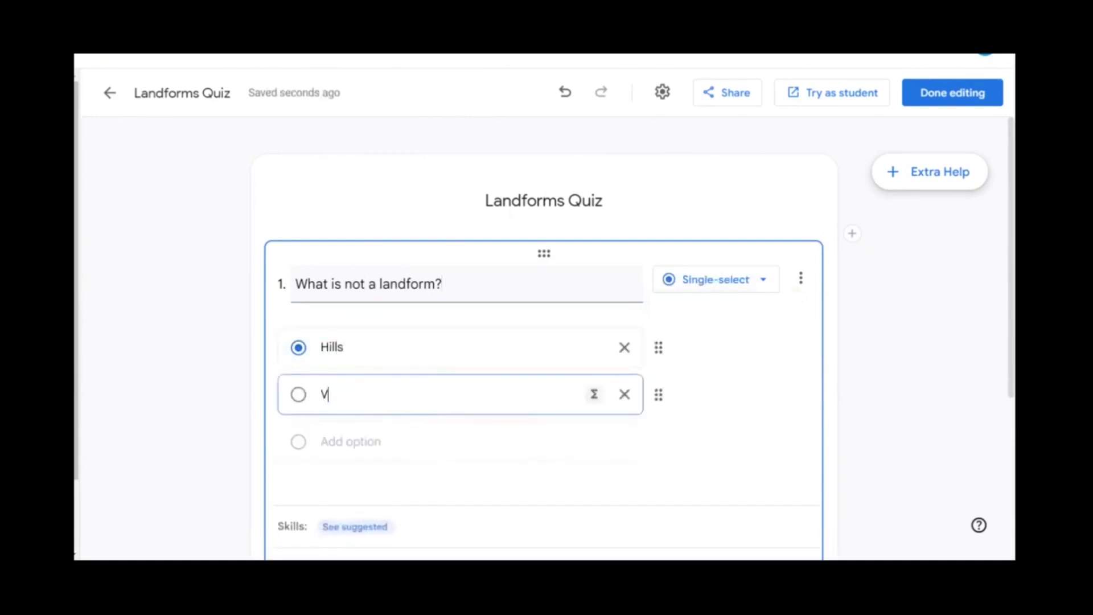
text(alley)
key(Return)
text(Mou)
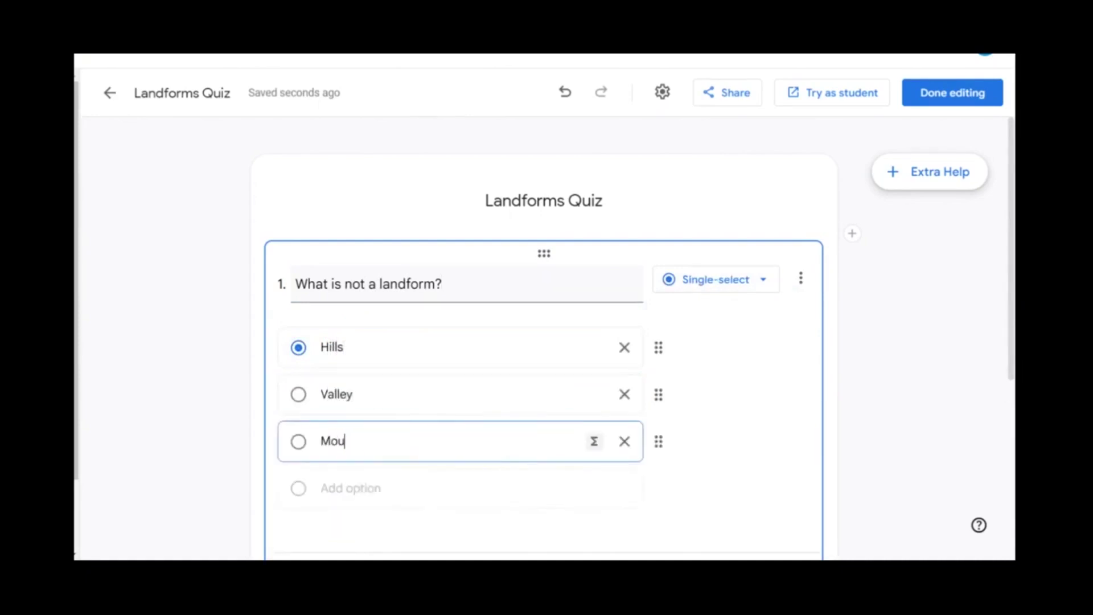
text(ntains)
key(Return)
text(S)
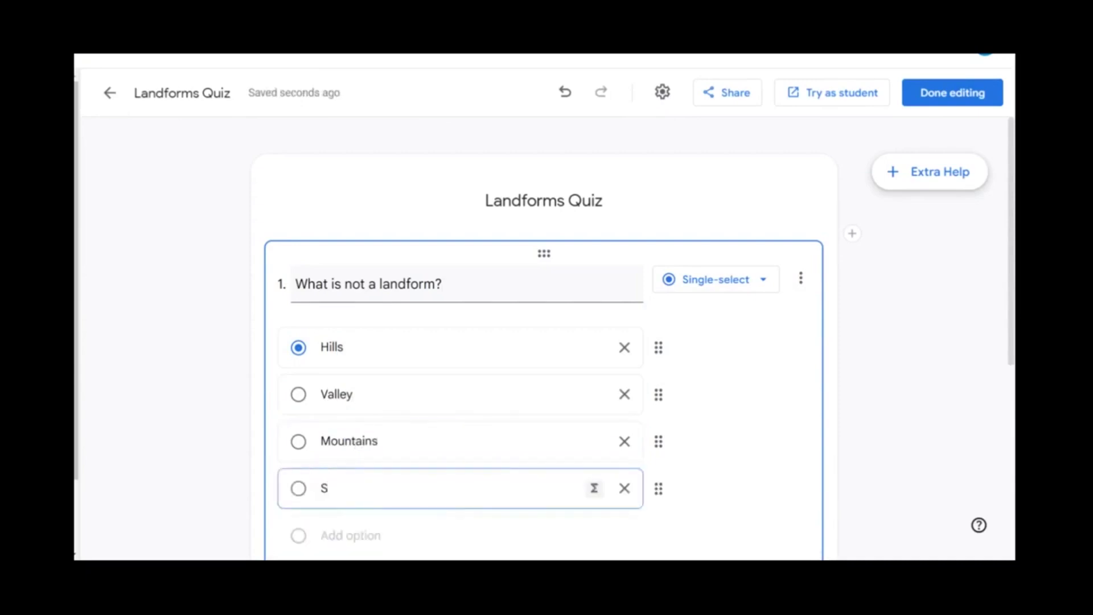
text(kyscrapers)
scroll(798, 464, down, 1)
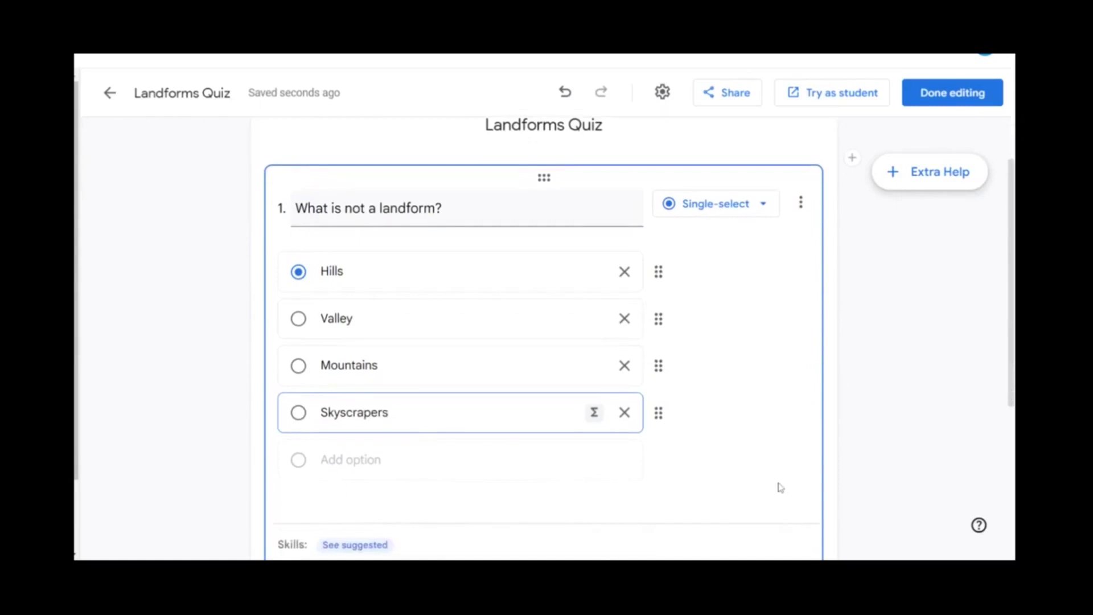
click(298, 413)
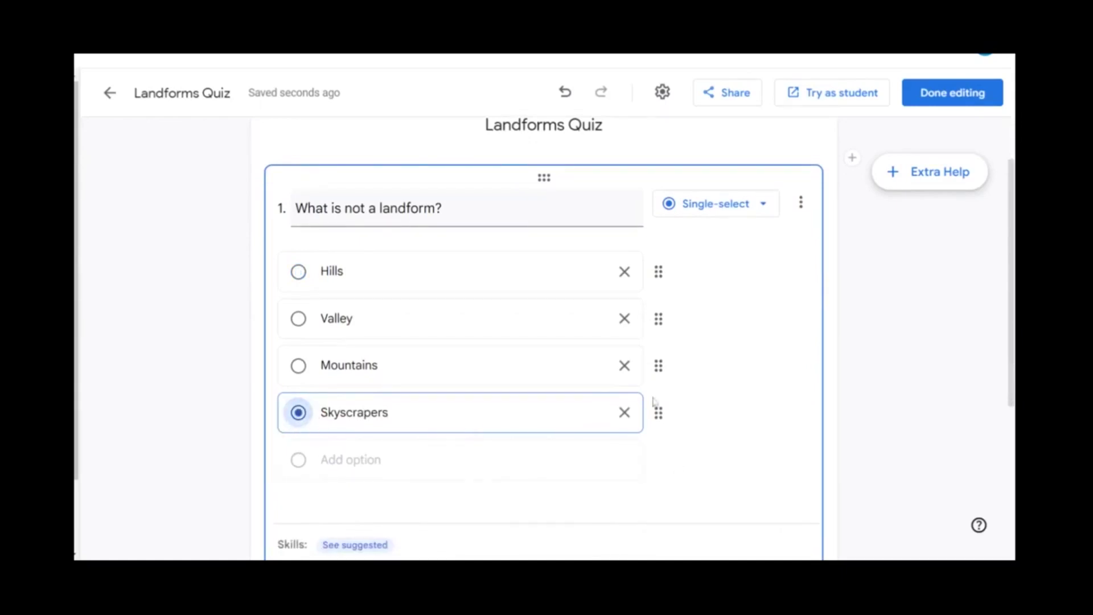
scroll(742, 413, down, 2)
Tag question 1 with the skill 'Identify types of landforms'
scroll(746, 412, down, 4)
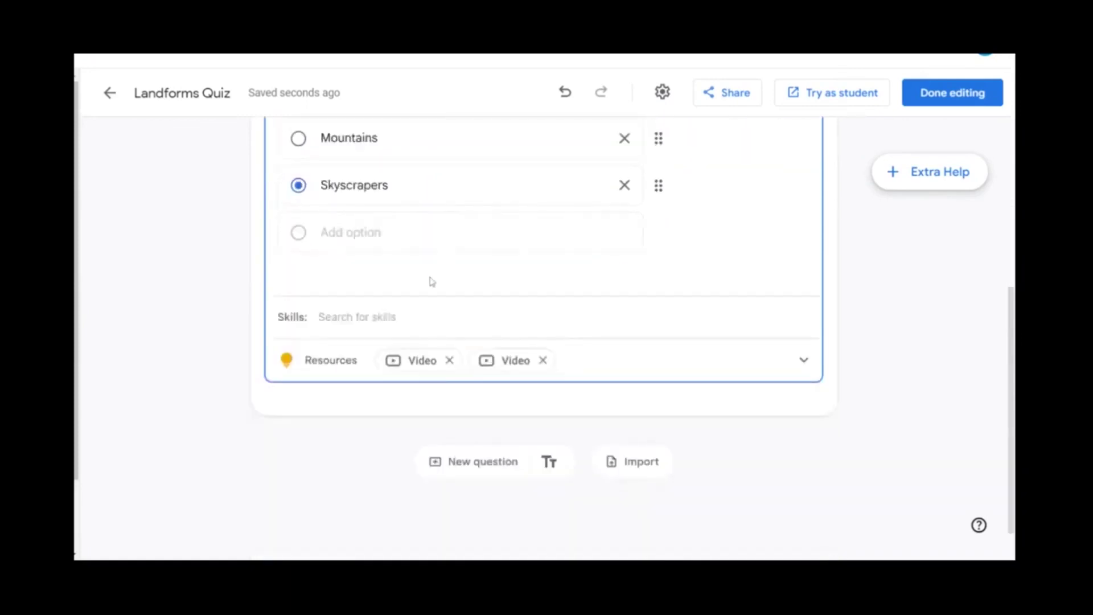
click(335, 319)
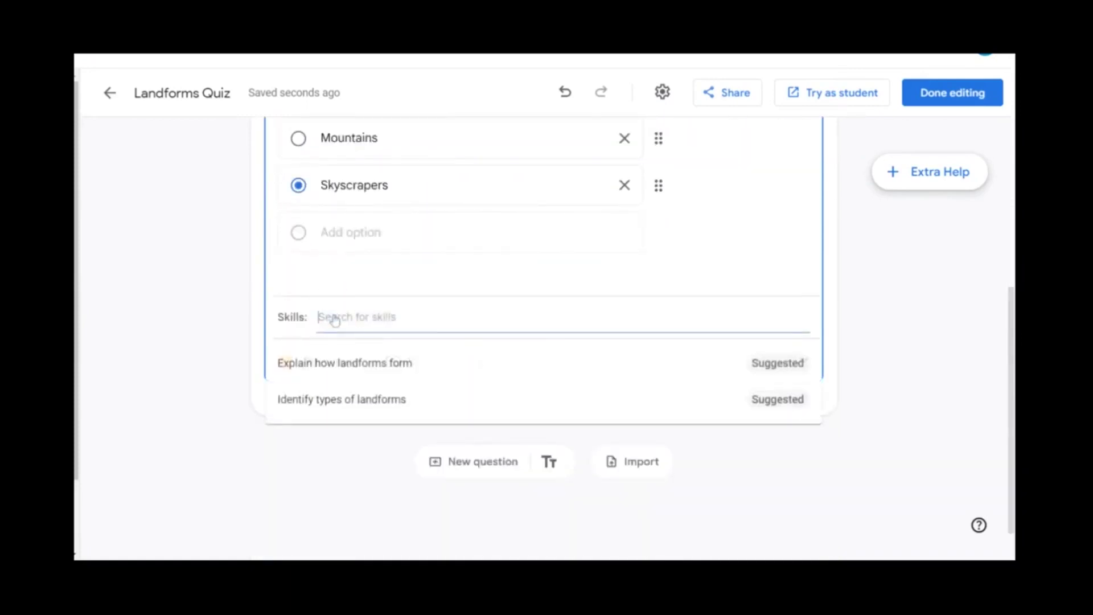
click(328, 410)
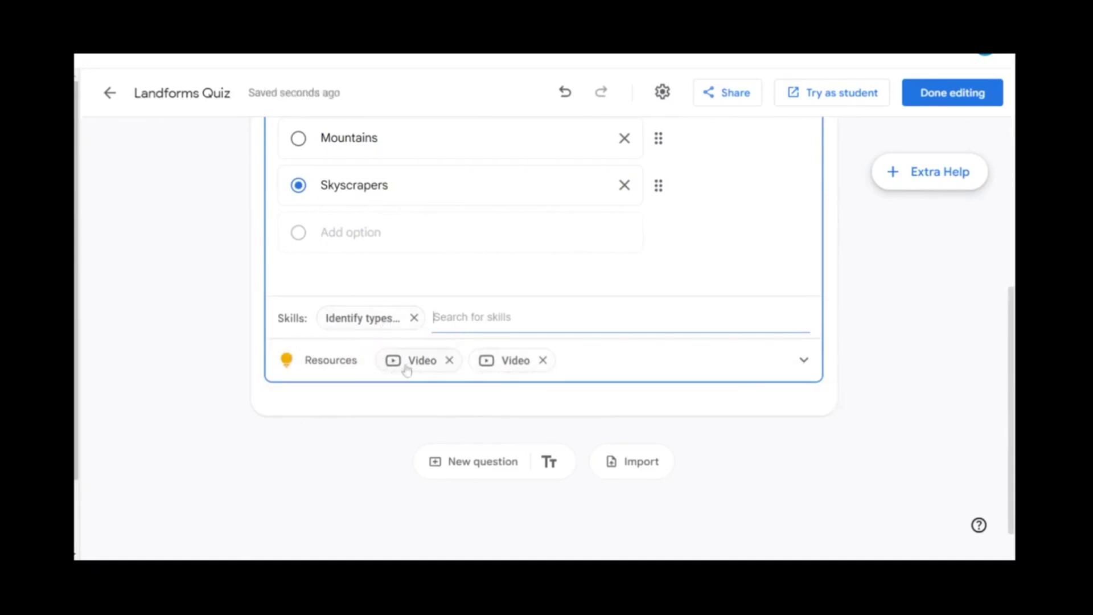
Add a 'Natural Features' hint to the question's resources alongside the two videos
click(803, 360)
scroll(274, 415, down, 3)
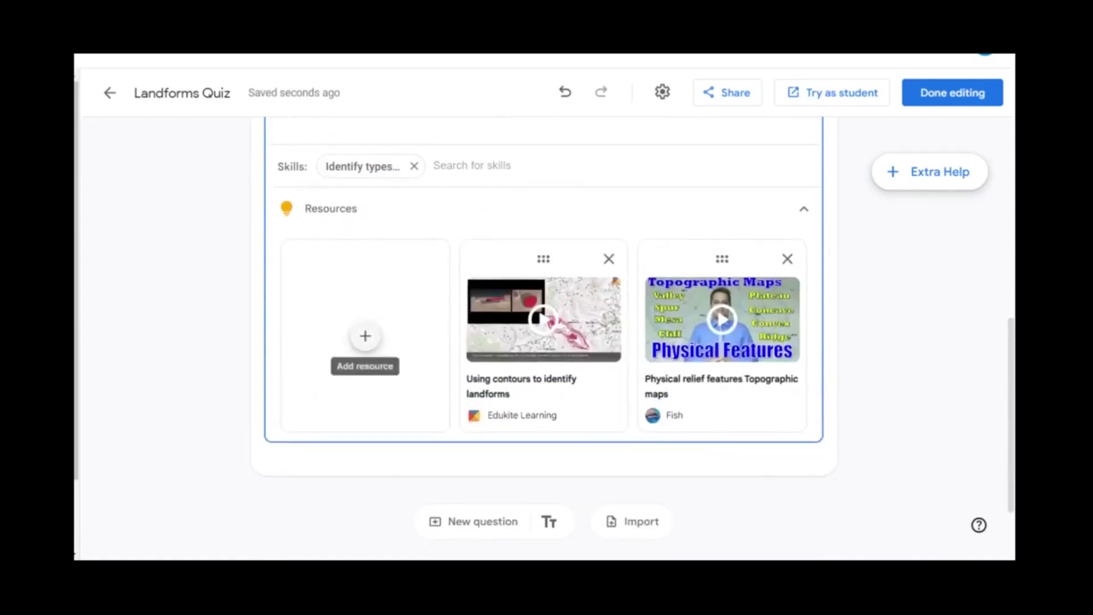
click(366, 340)
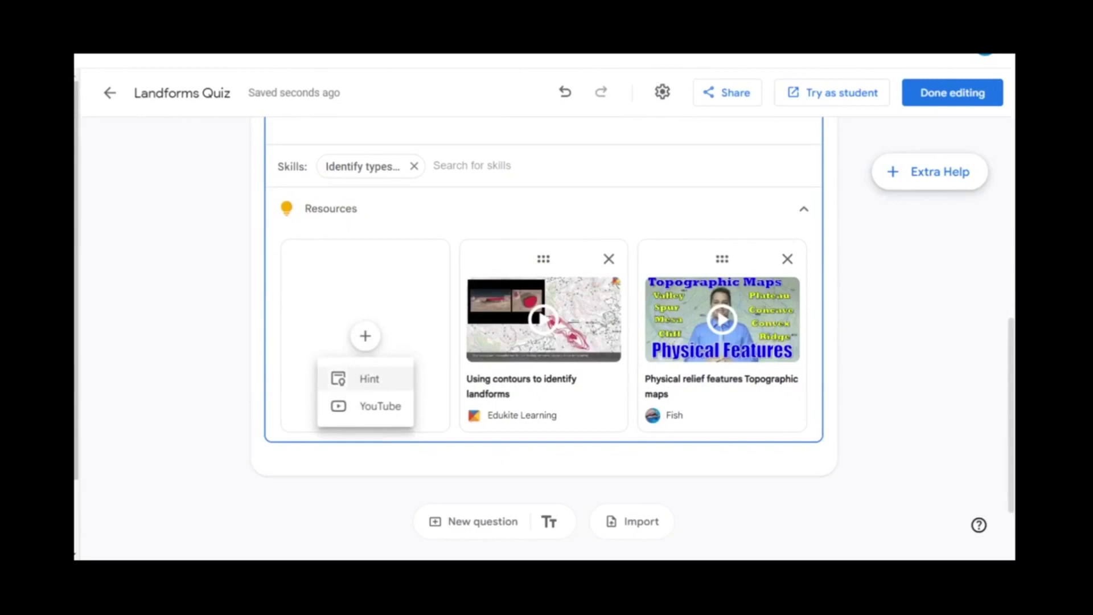
click(369, 379)
text(Na)
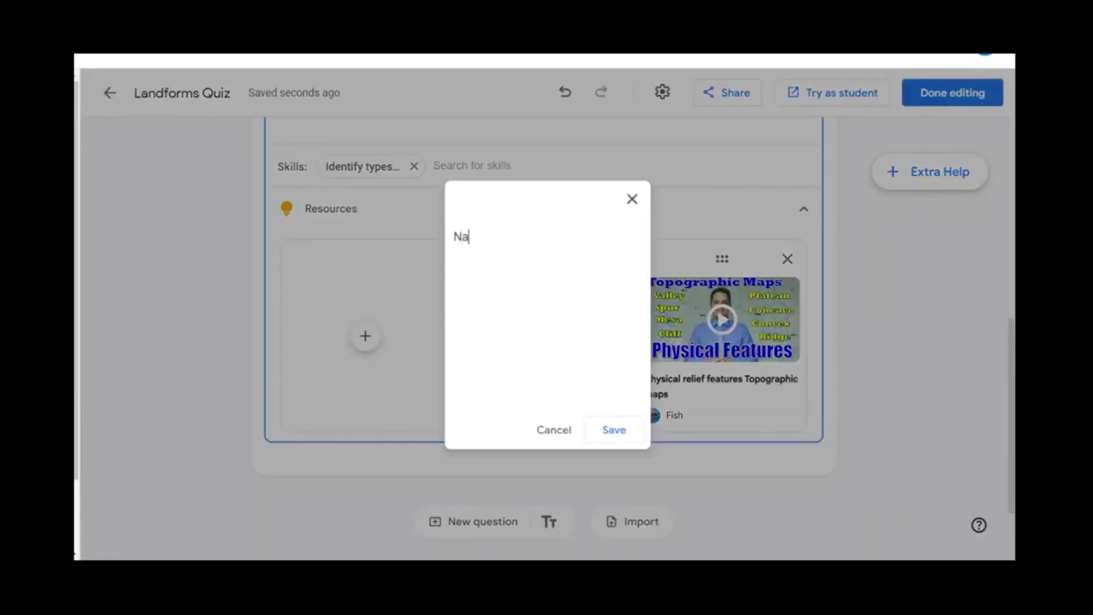
text(tural Features)
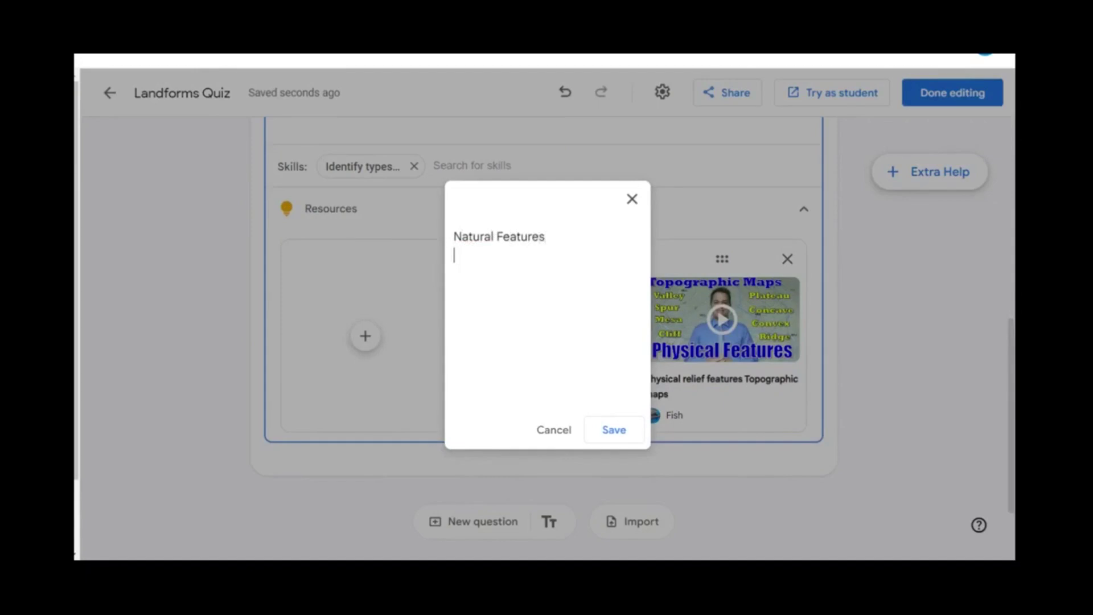
click(612, 431)
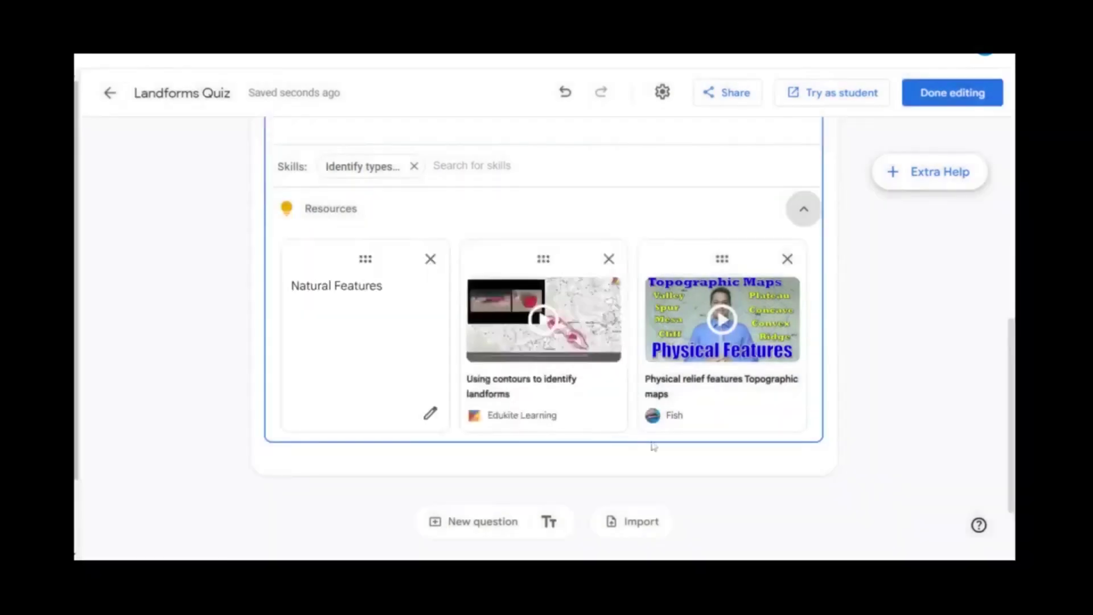
click(844, 104)
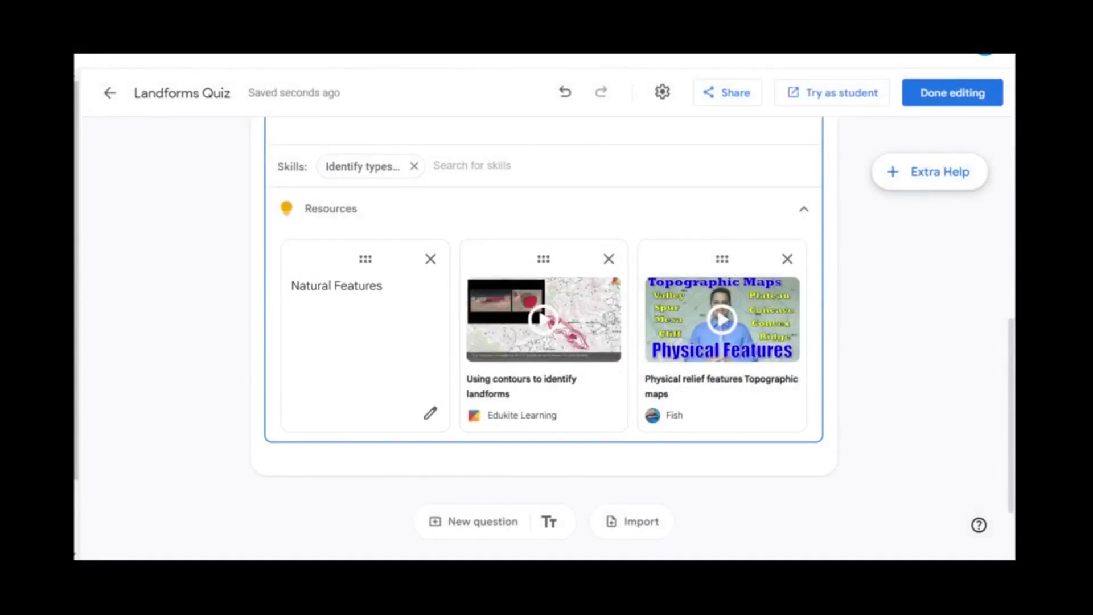
Preview the Landforms Quiz as a student, revealing the hint and the working space
click(845, 104)
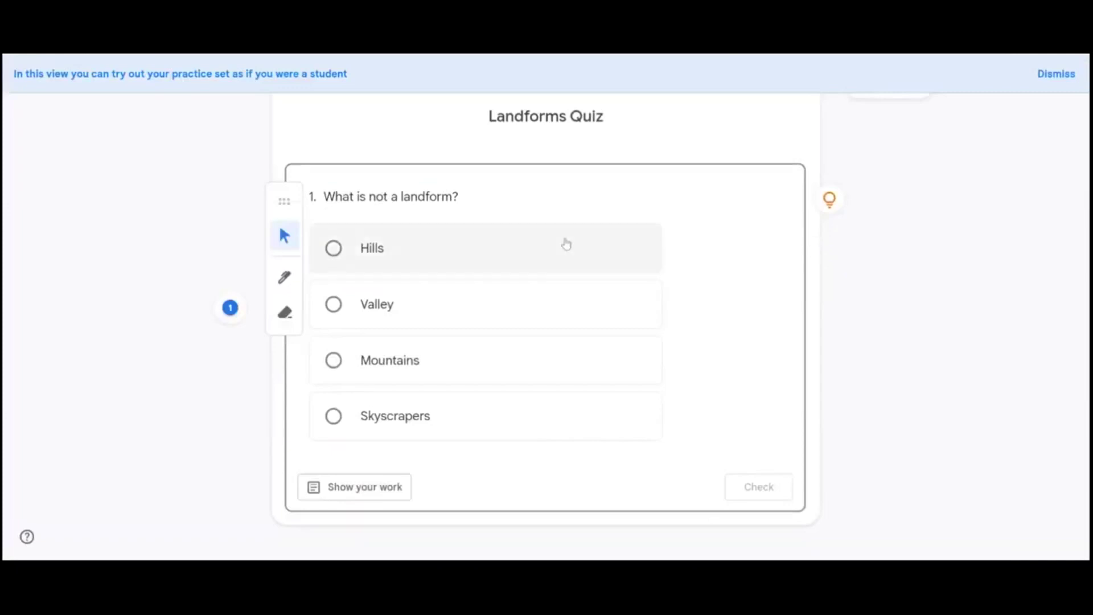
click(830, 202)
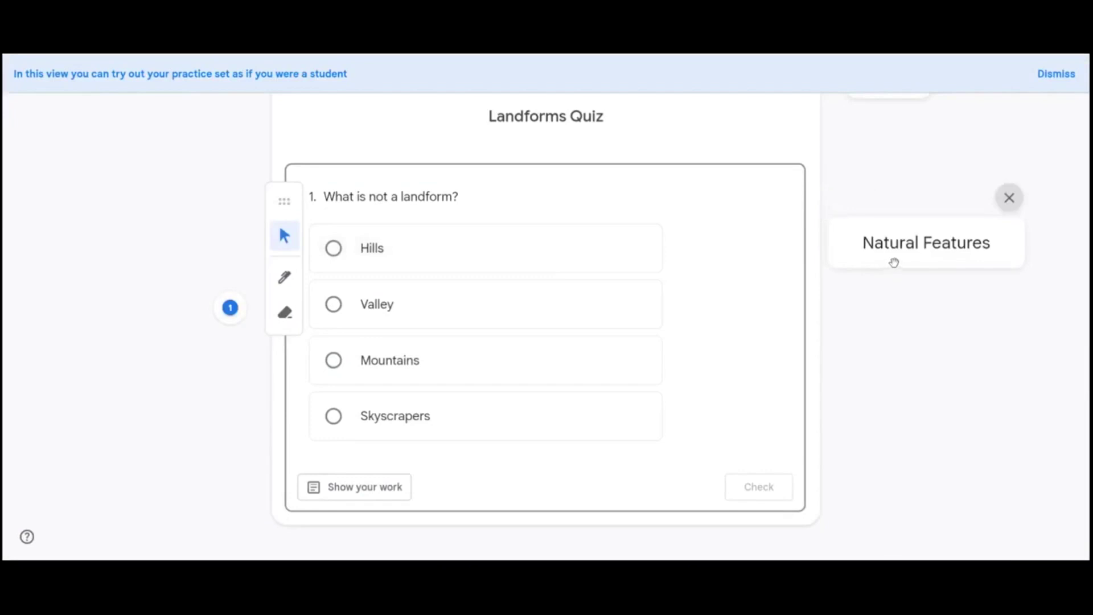
click(349, 493)
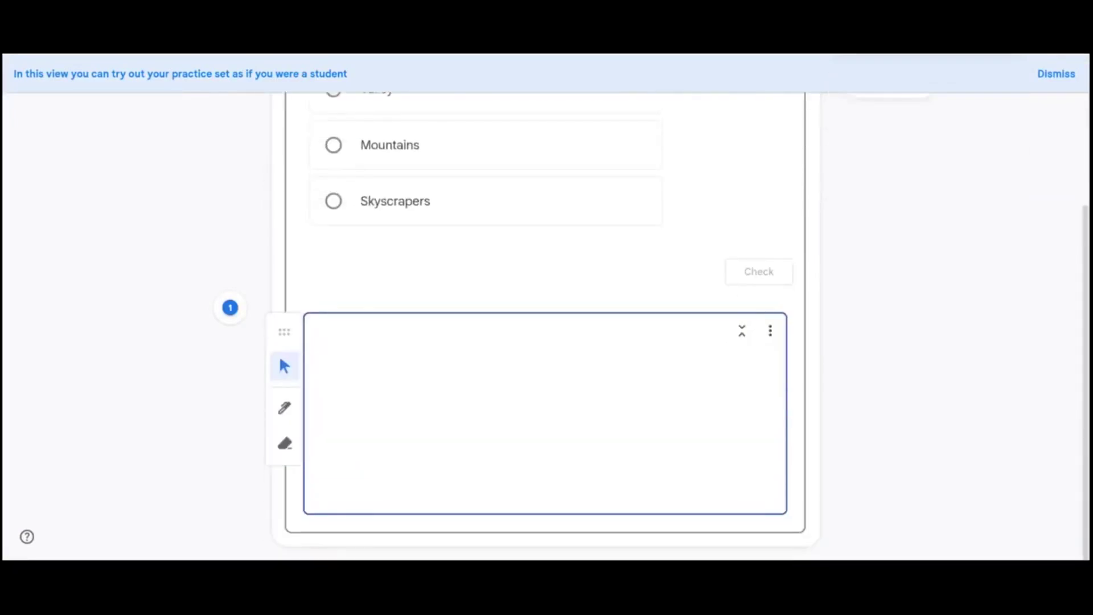
scroll(529, 376, up, 2)
scroll(530, 376, up, 1)
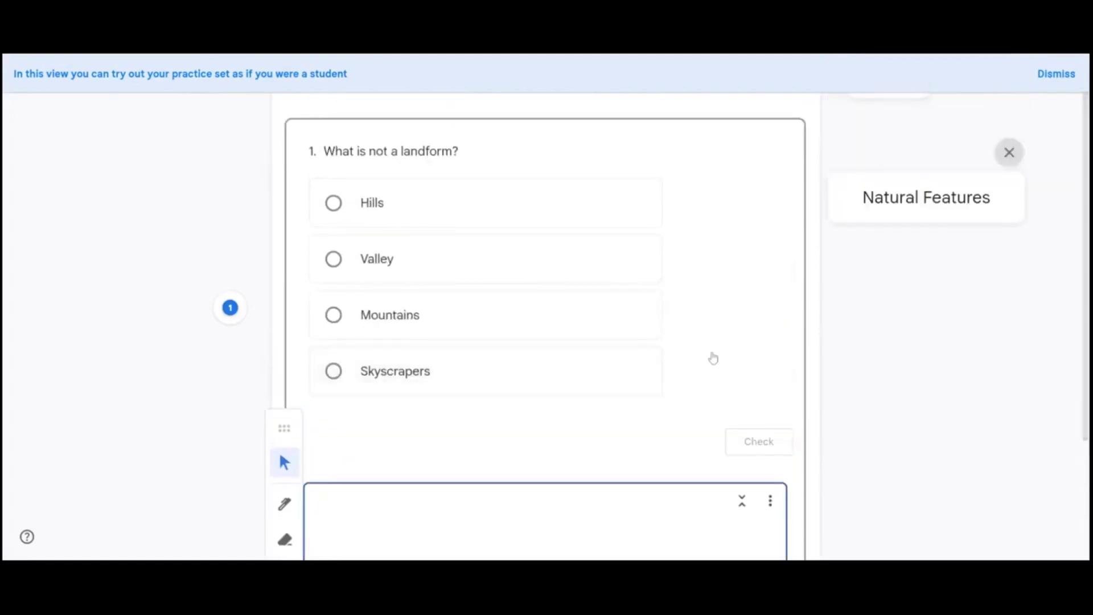
Check Hills as a wrong answer, then check Skyscrapers and get it marked correct
click(397, 200)
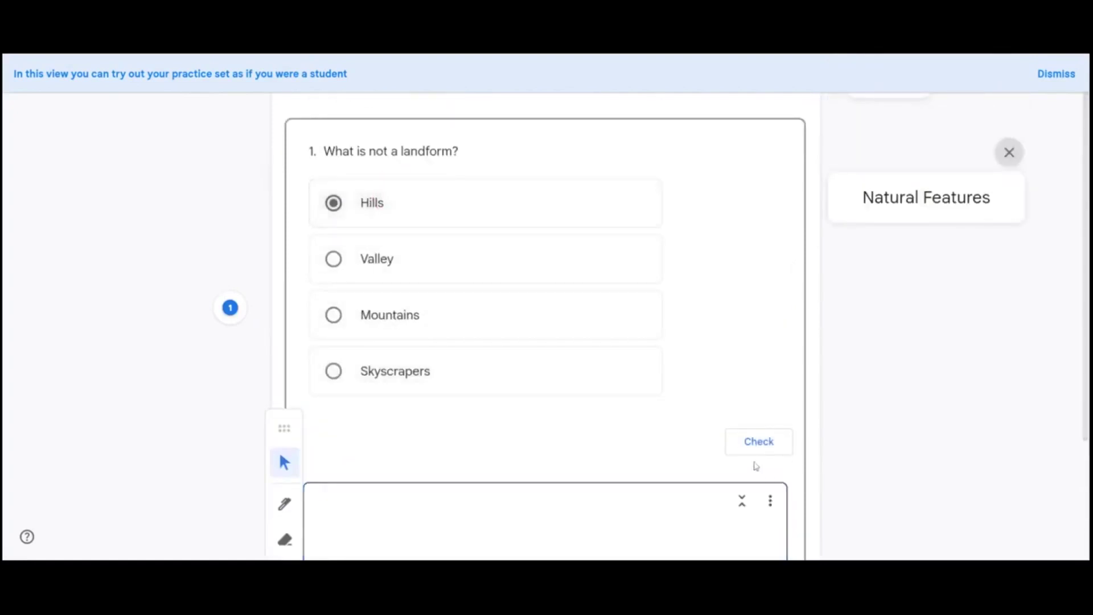
click(759, 440)
click(459, 369)
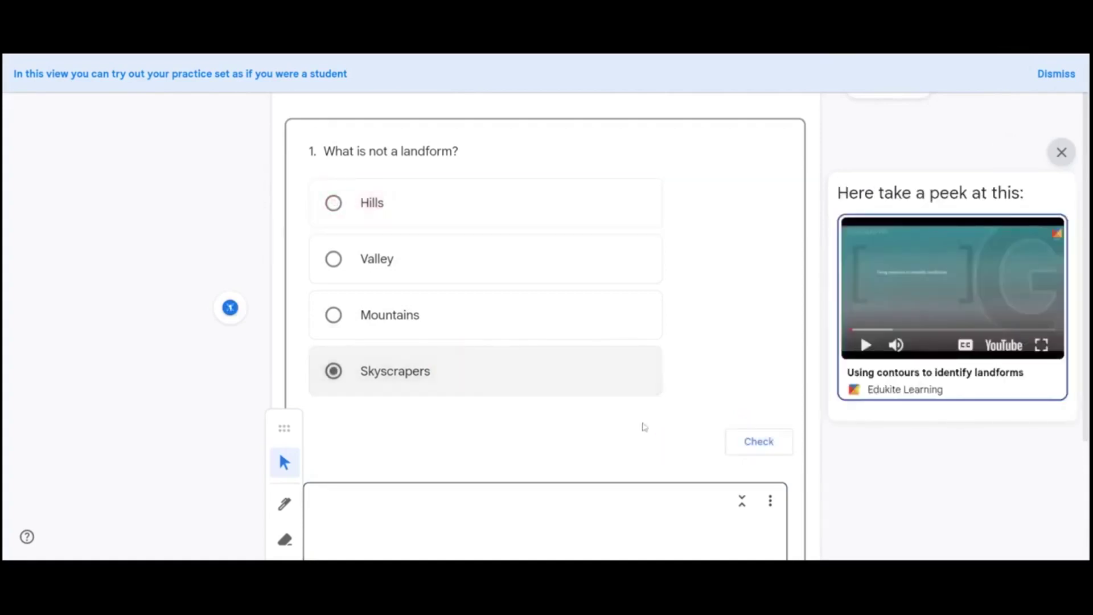
click(780, 444)
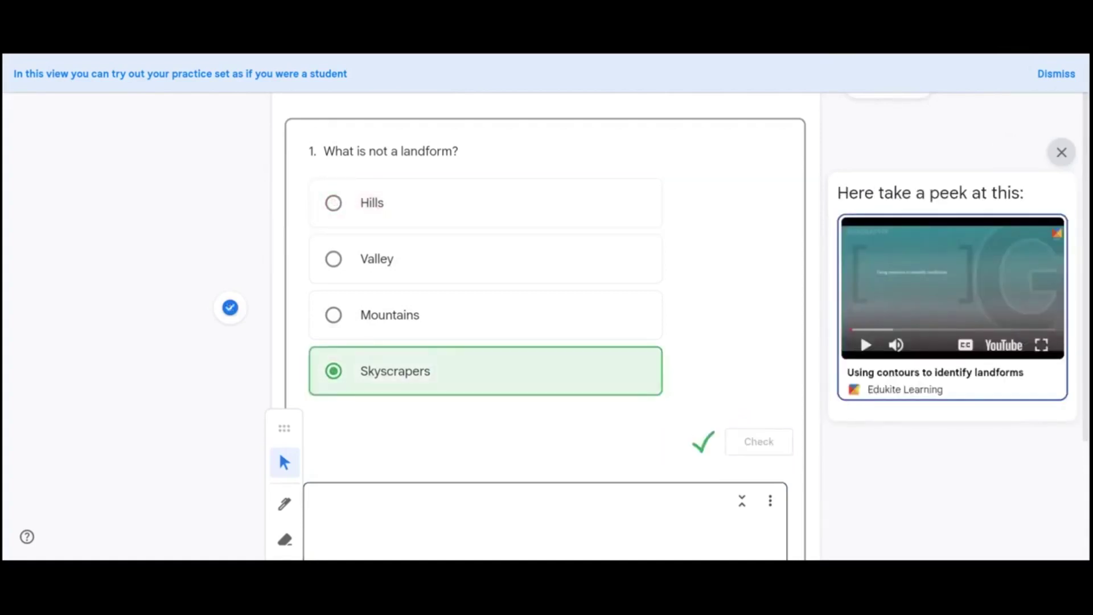
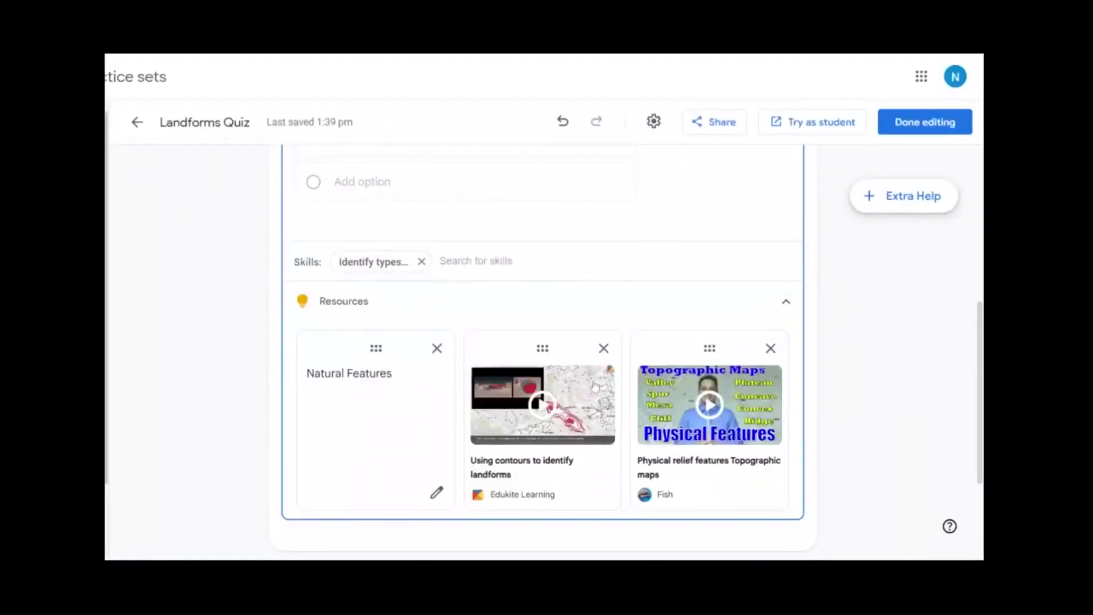
Remove the 'Using contours' and 'Physical relief features' videos from the question's resources, check Extra Help, and start adding a resource
click(604, 348)
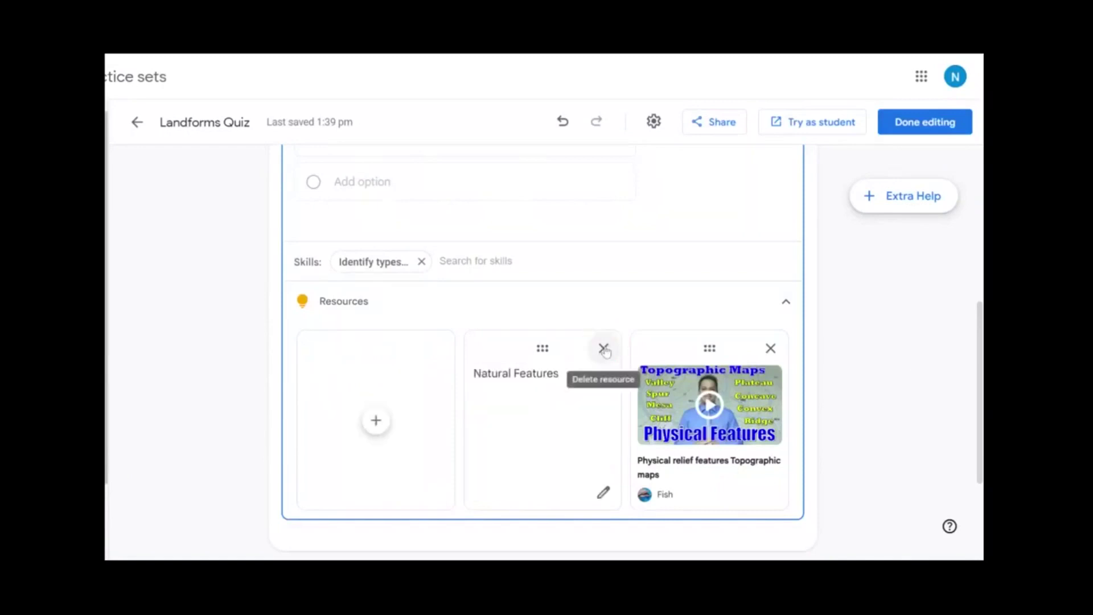
click(771, 348)
click(891, 197)
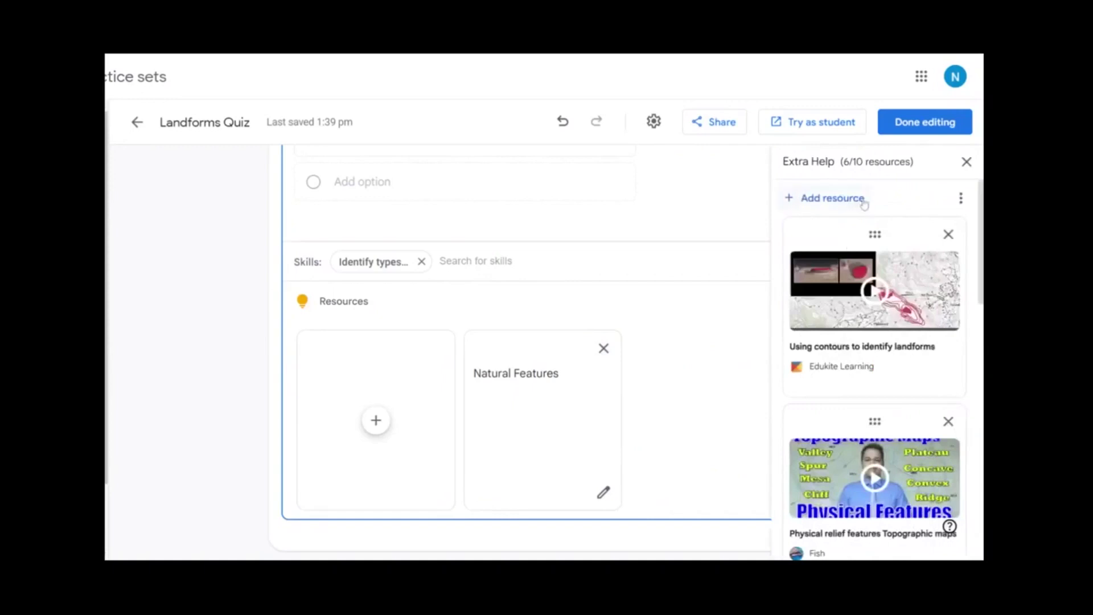
scroll(901, 370, down, 10)
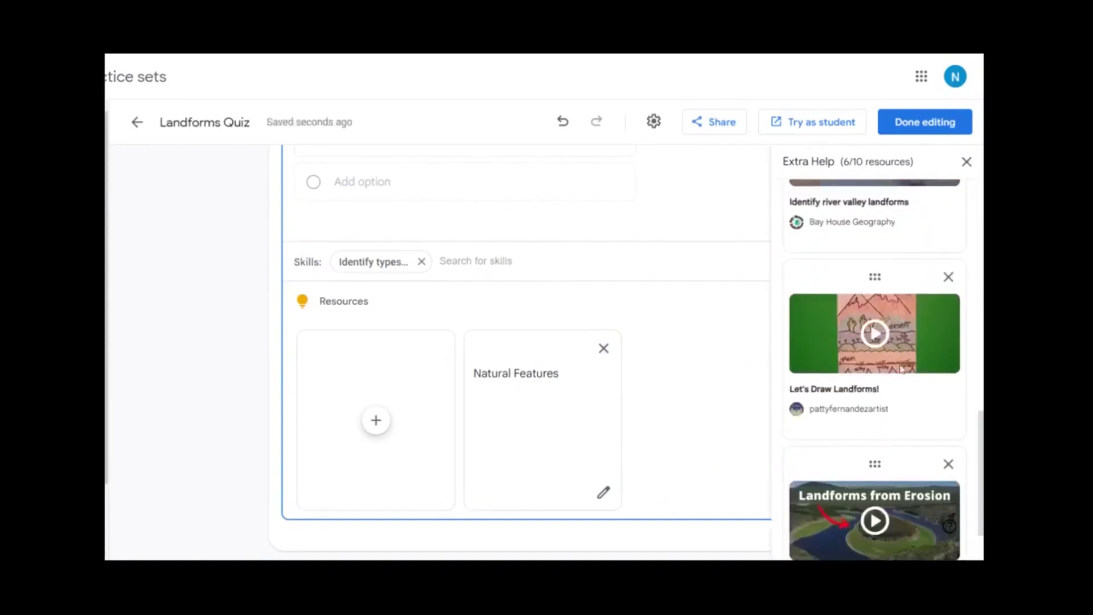
click(966, 162)
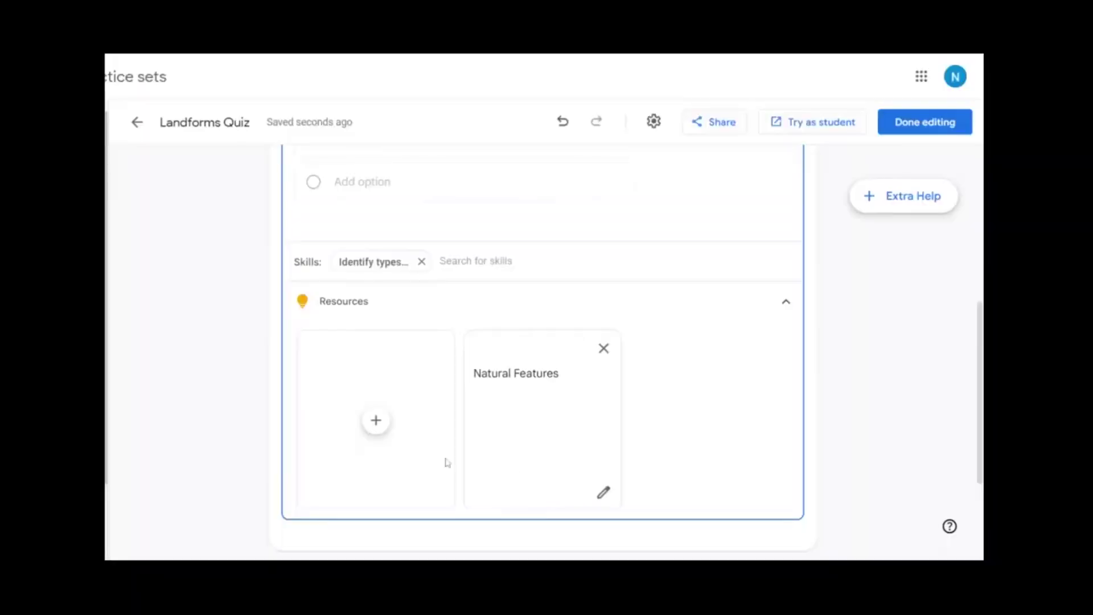
click(376, 420)
Attach the FreeSchool 'Exploring Landforms and Bodies of Water for Kids' YouTube video from its pasted link
click(378, 487)
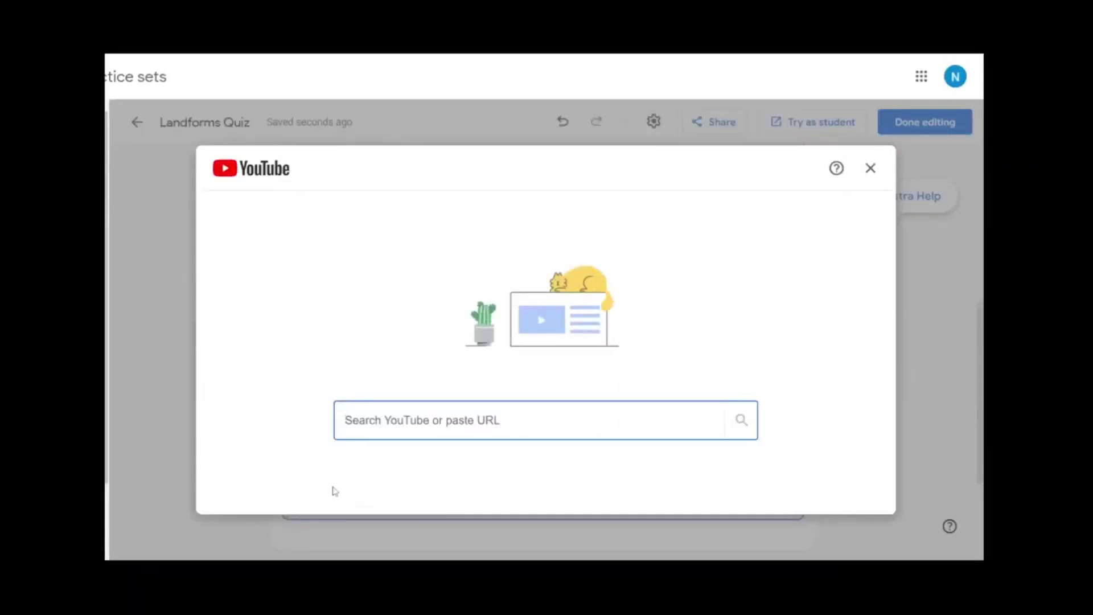
click(412, 416)
text(https://www.youtube.com/watch?v=BsqKTJtK_vw)
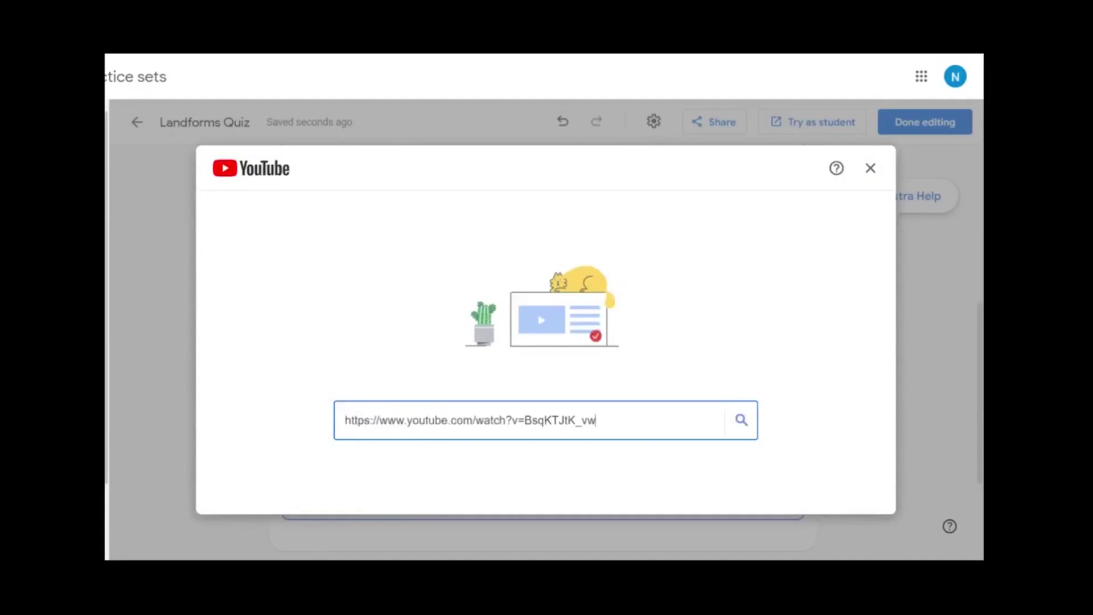
key(Return)
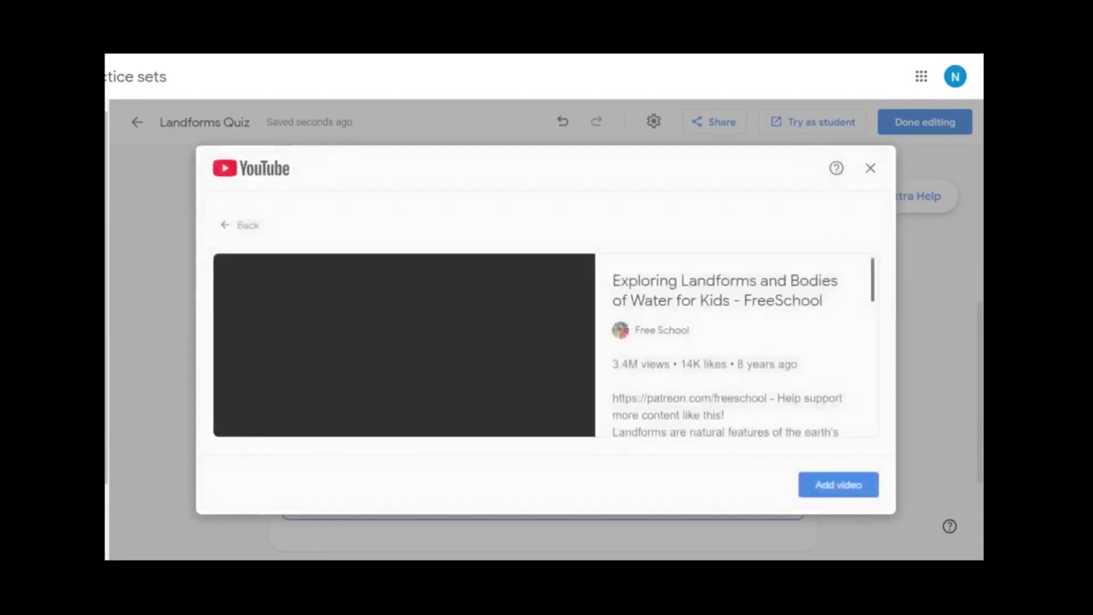
click(820, 489)
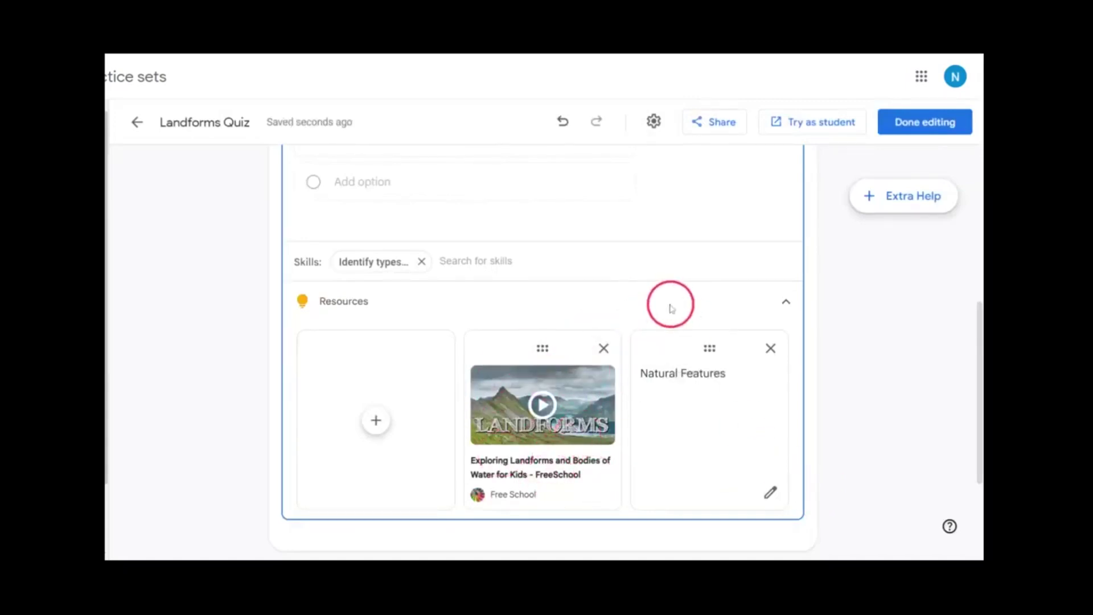
scroll(671, 310, down, 1)
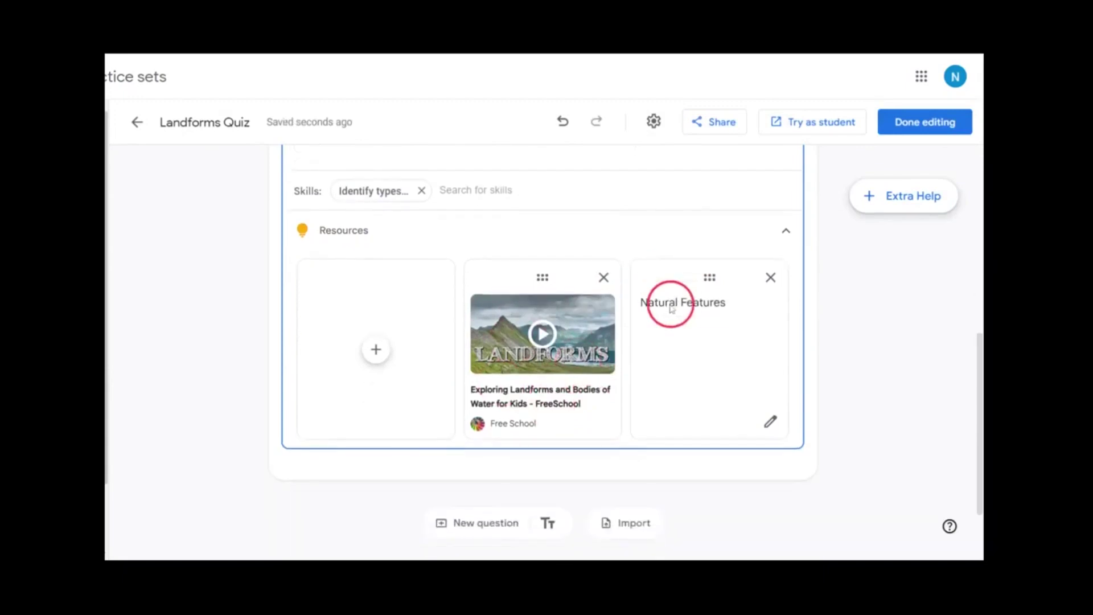
scroll(673, 307, up, 5)
scroll(674, 308, down, 5)
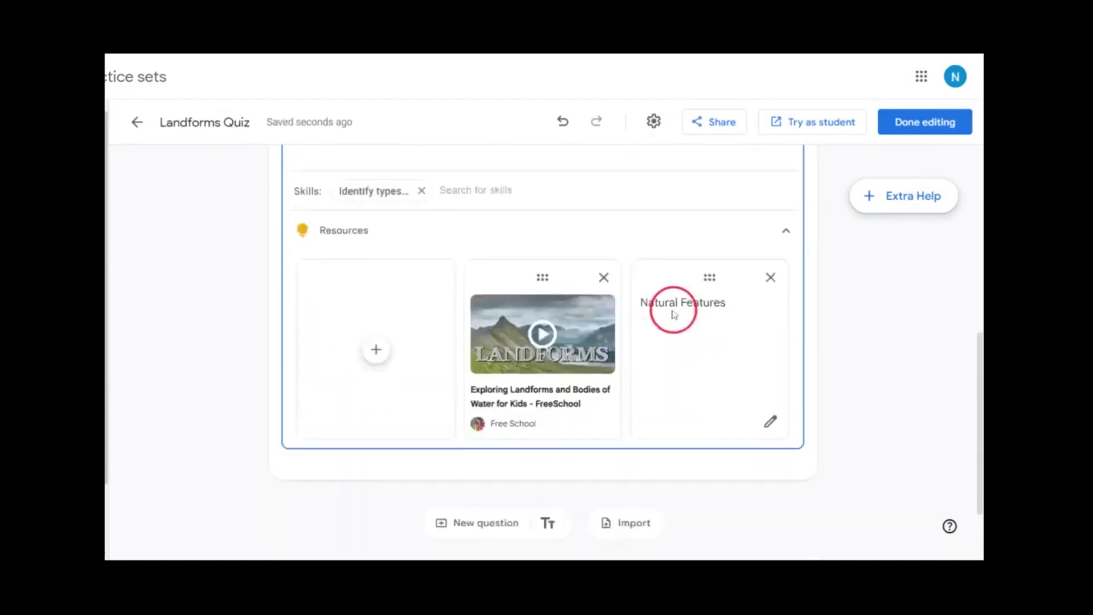
click(784, 231)
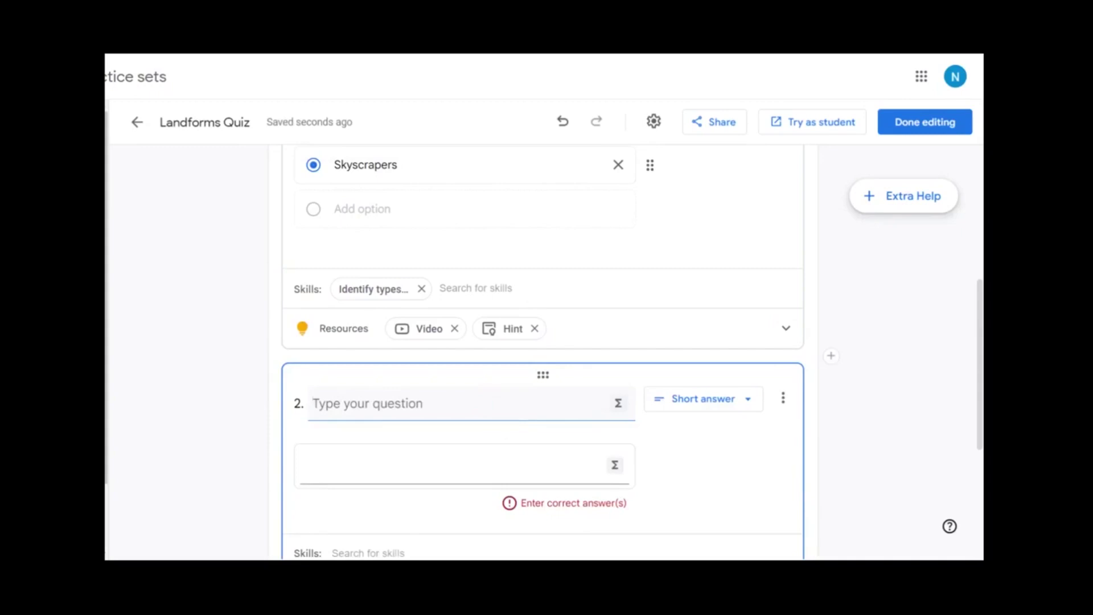
Write question 2 as 'How many Continents are there?' with 'seven' as the correct answer
text(How many )
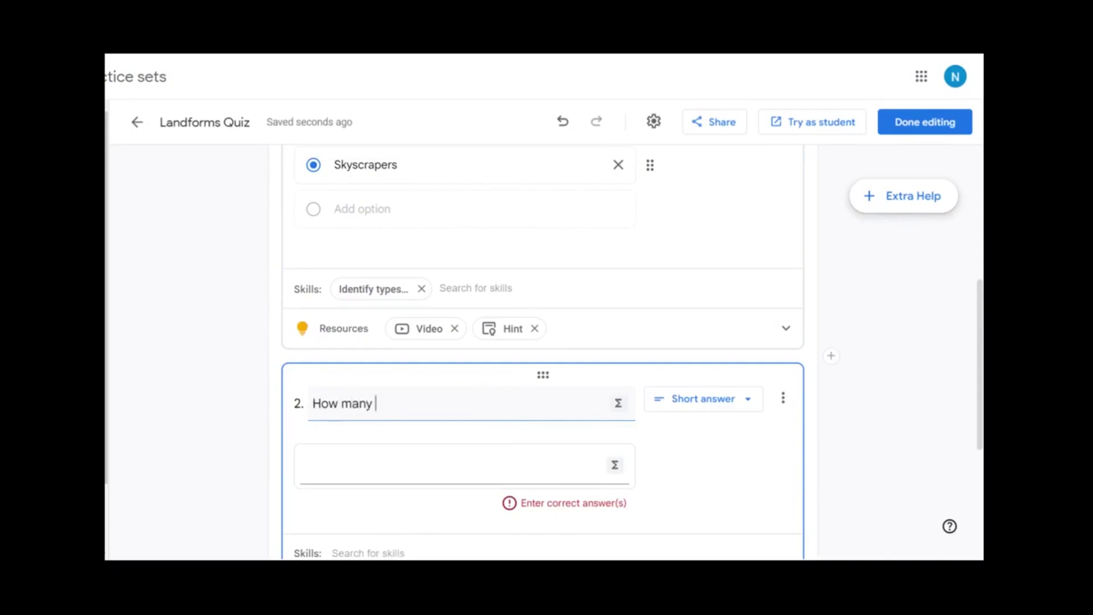
text(Continents ar)
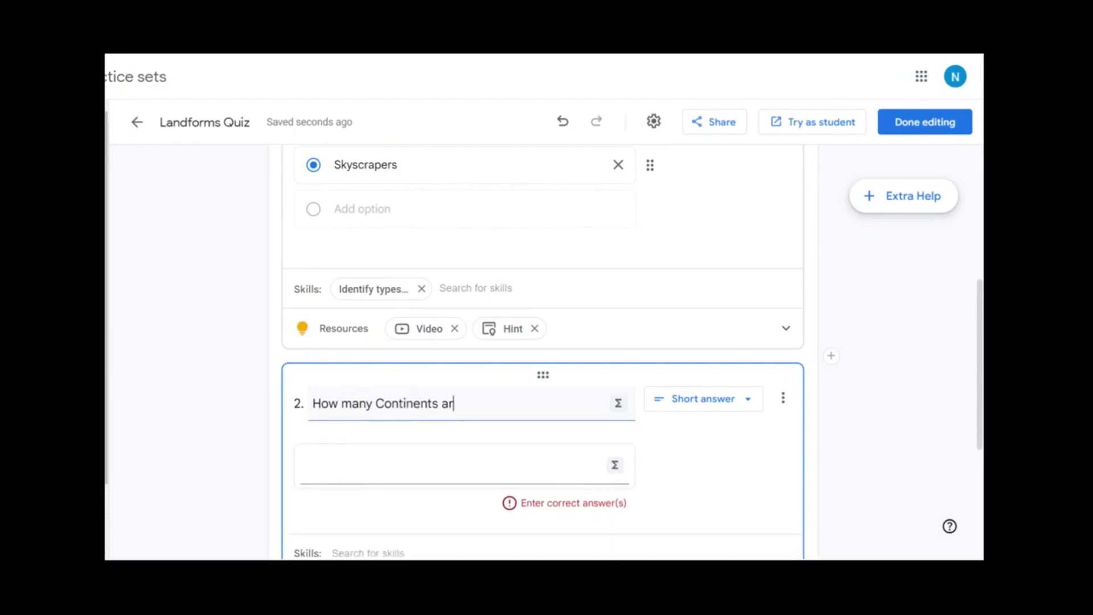
text(e there?)
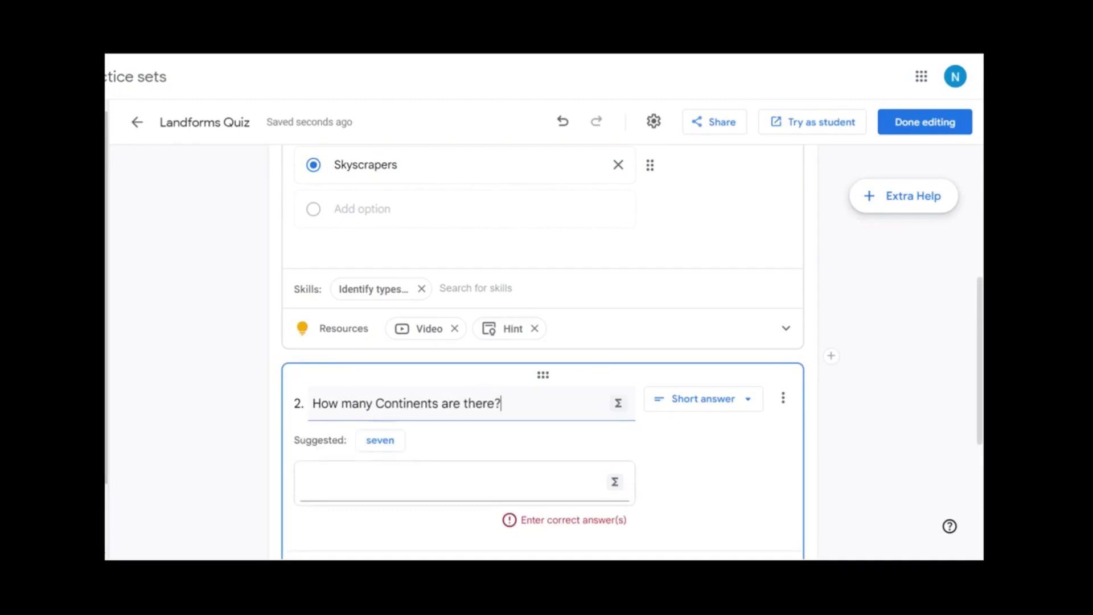
click(385, 445)
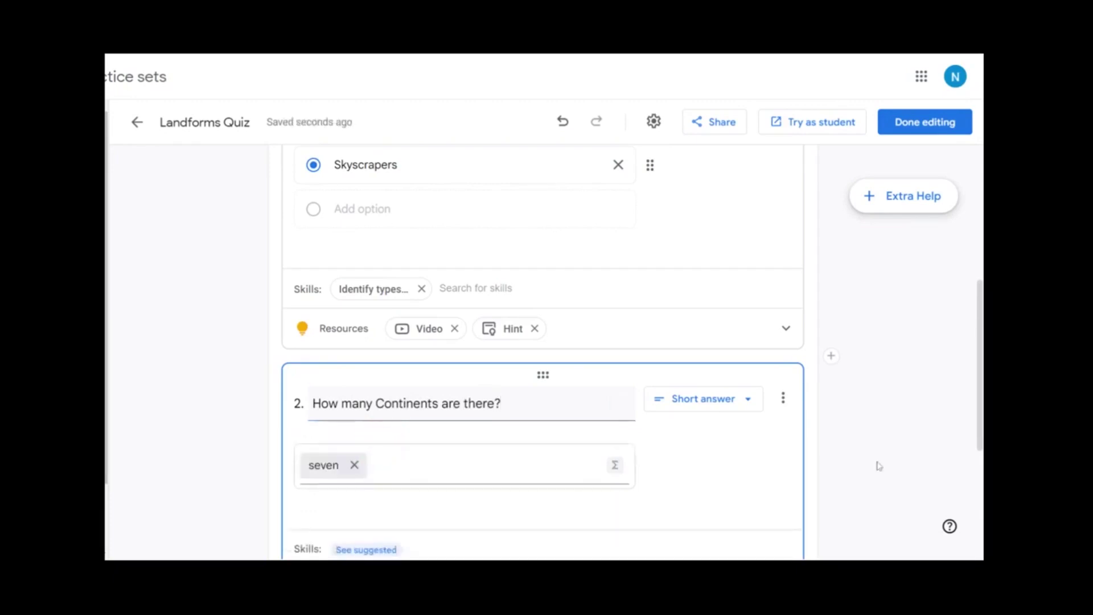
click(654, 121)
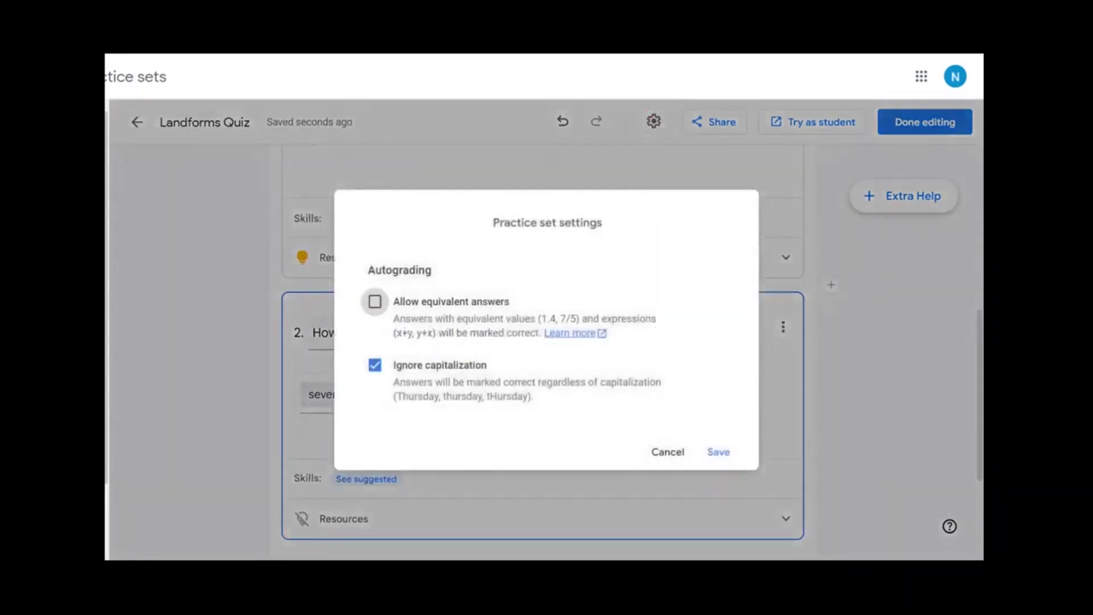
Allow equivalent answers in autograding and add 7 as another accepted answer to question 2
click(375, 304)
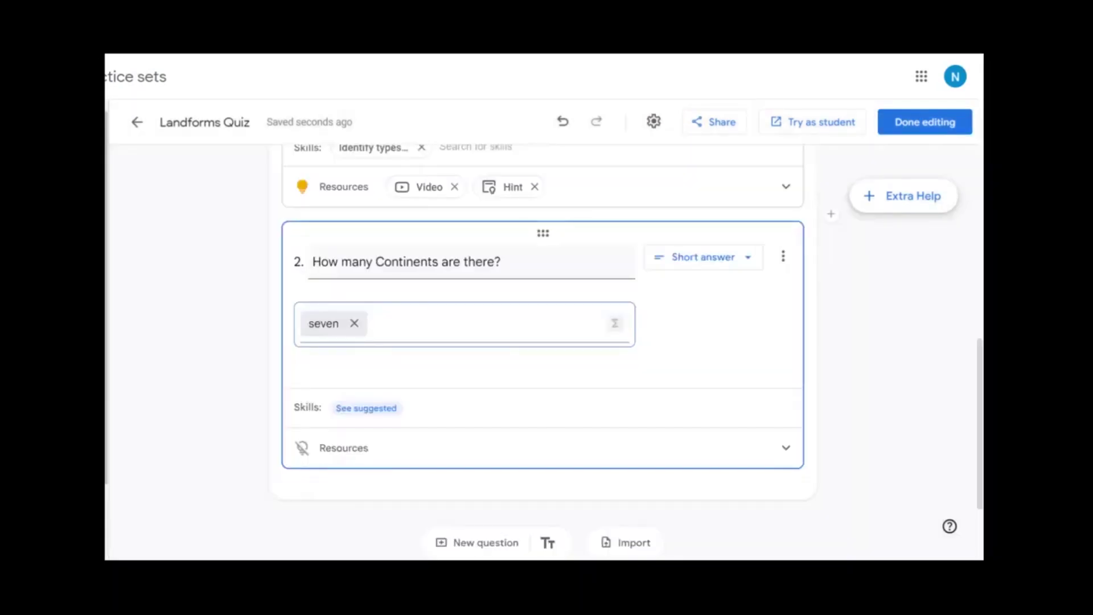
text(7)
click(655, 348)
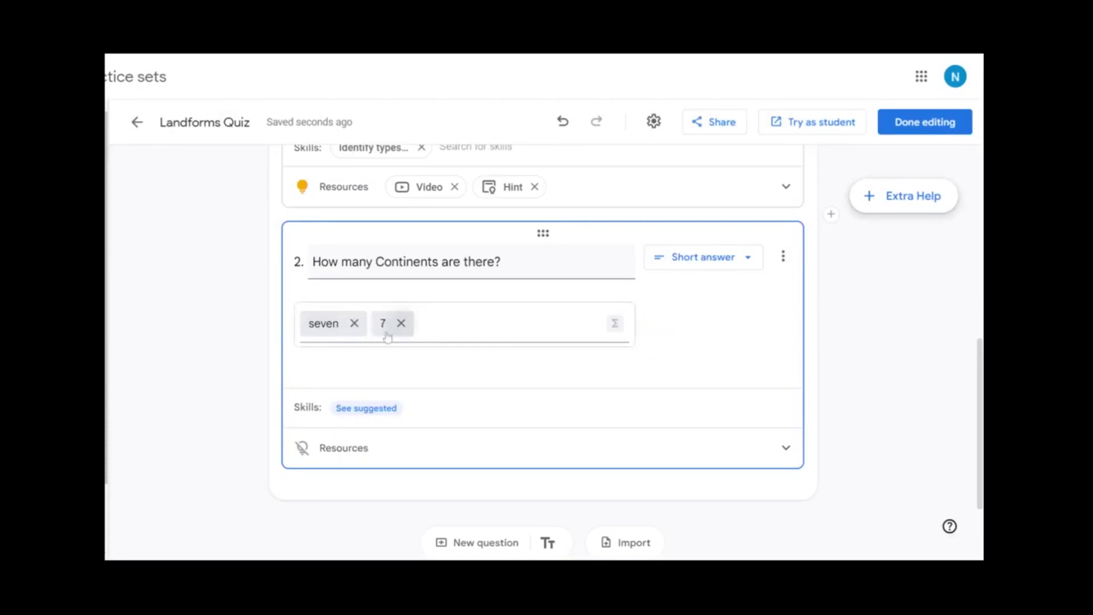
scroll(727, 441, down, 2)
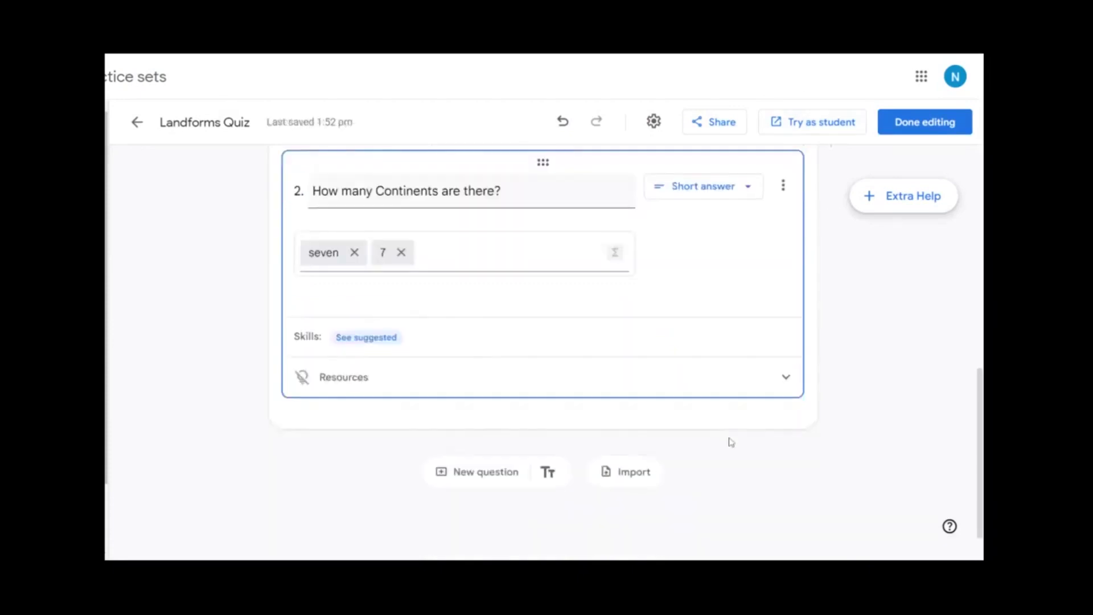
Import the island, hills and desert pictures from the Landforms-Worksheet PDF as quiz questions
click(634, 473)
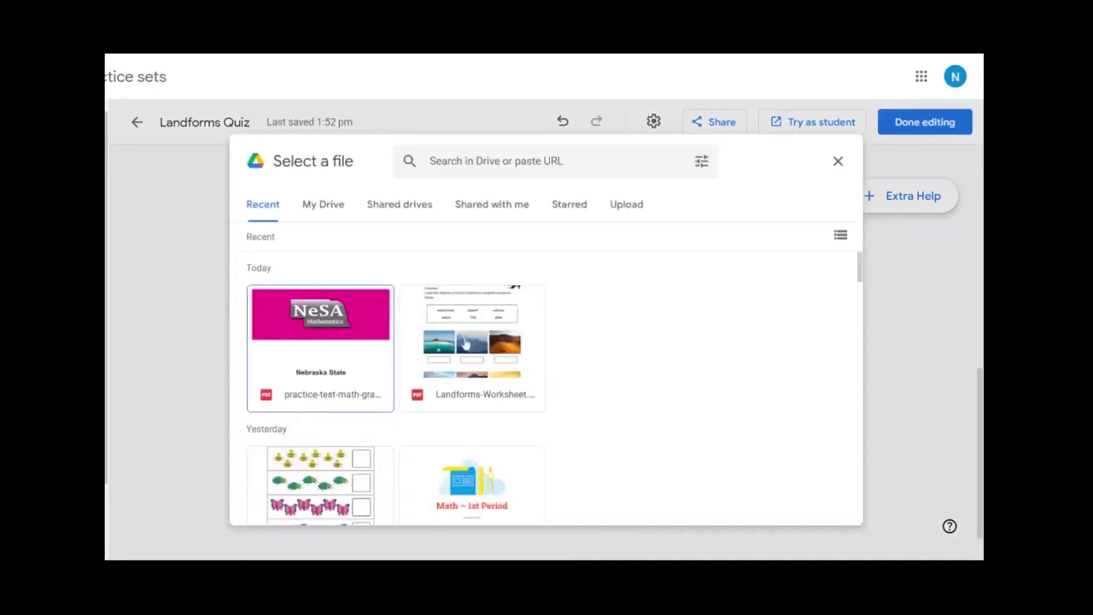
double_click(466, 341)
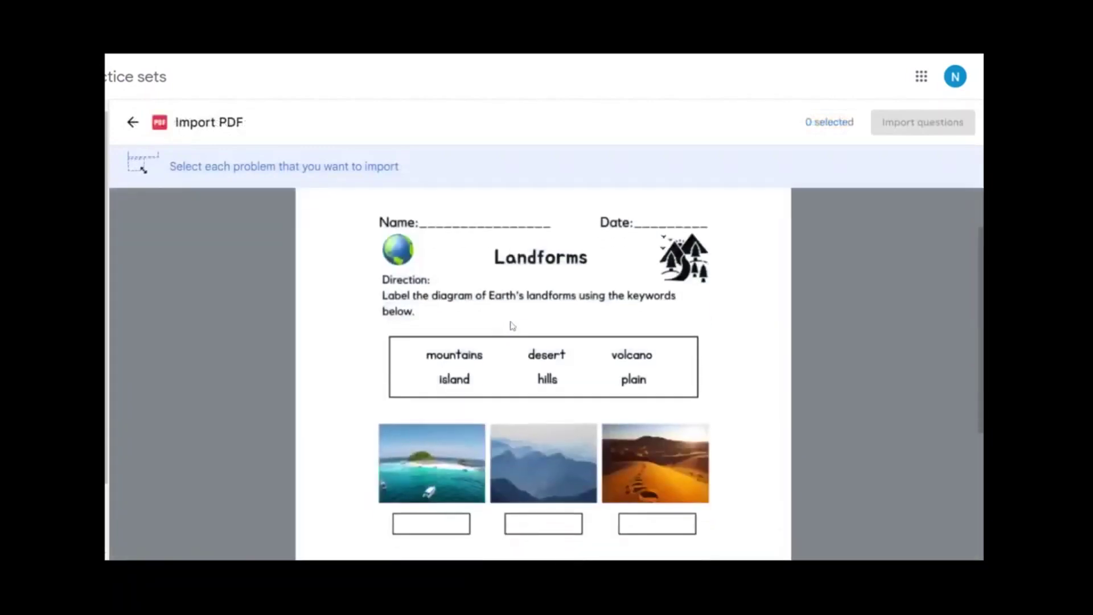
scroll(515, 336, down, 2)
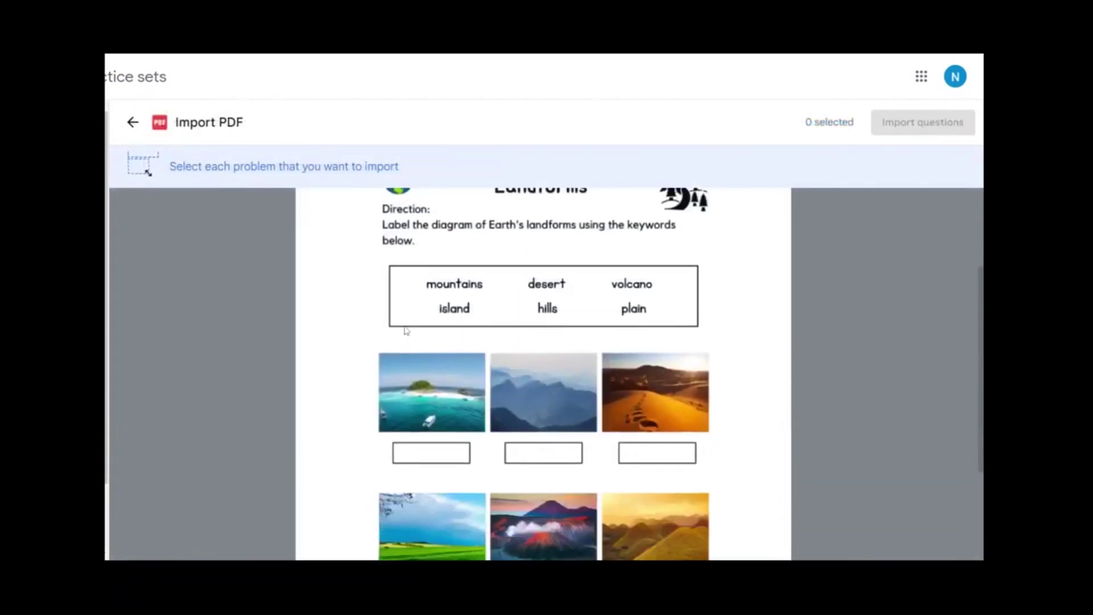
scroll(406, 327, down, 2)
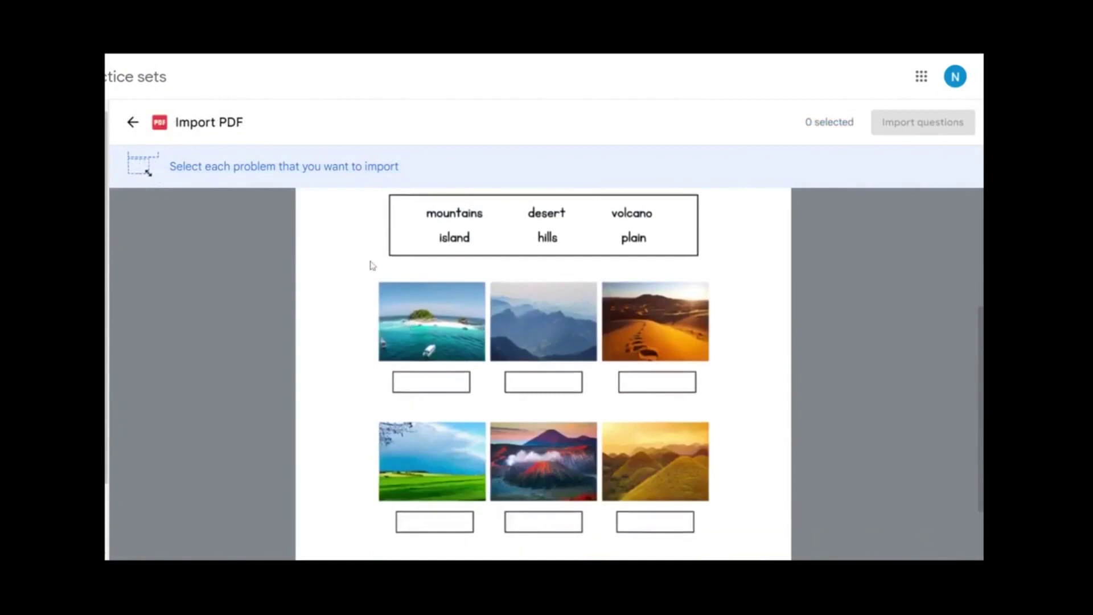
drag(371, 261, 490, 402)
drag(599, 261, 491, 402)
drag(721, 257, 600, 405)
scroll(877, 228, down, 1)
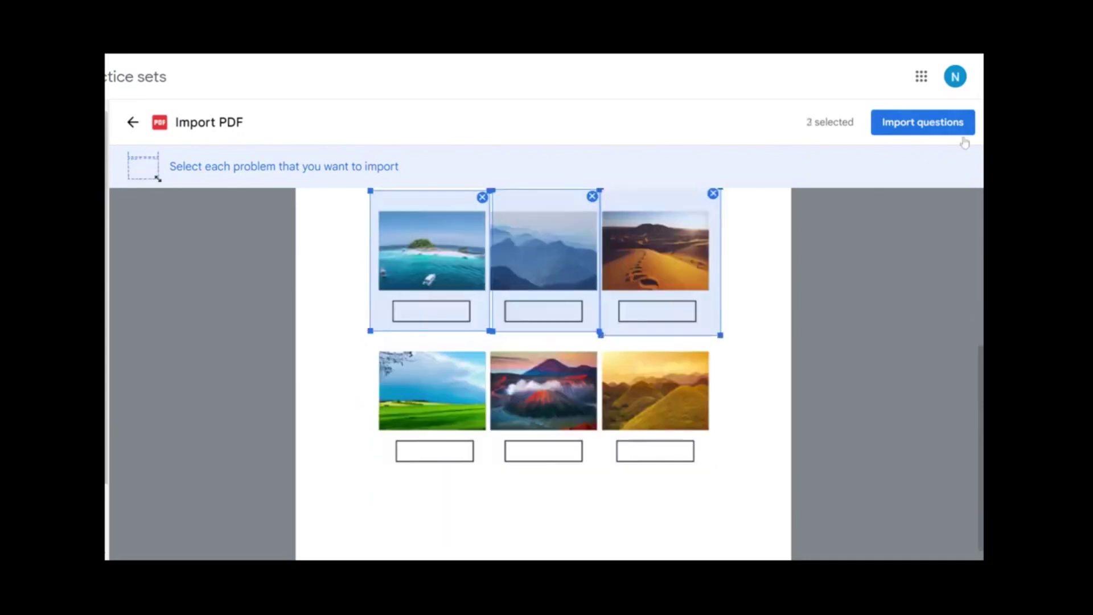
click(918, 124)
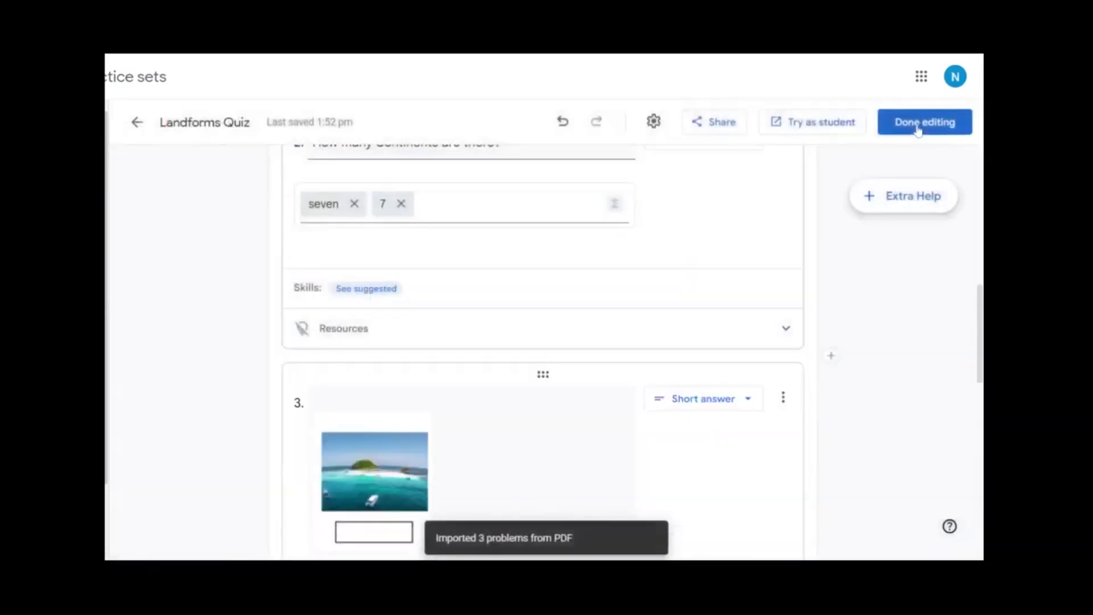
Give question 3 the prompt 'Identify the landform' and select that text for copying
scroll(780, 305, up, 3)
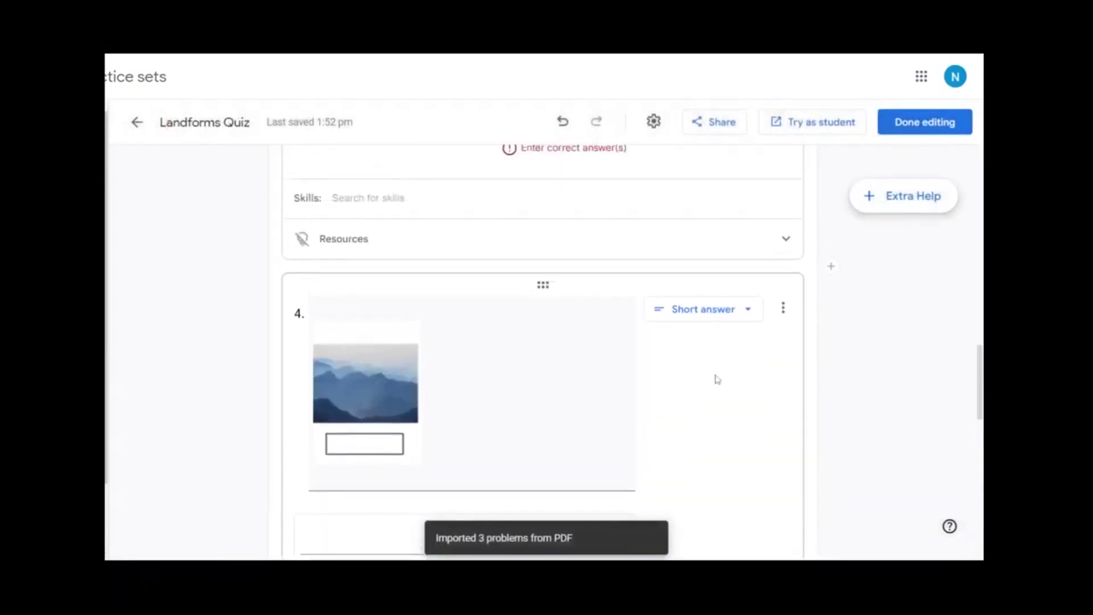
scroll(715, 377, down, 7)
scroll(720, 375, down, 6)
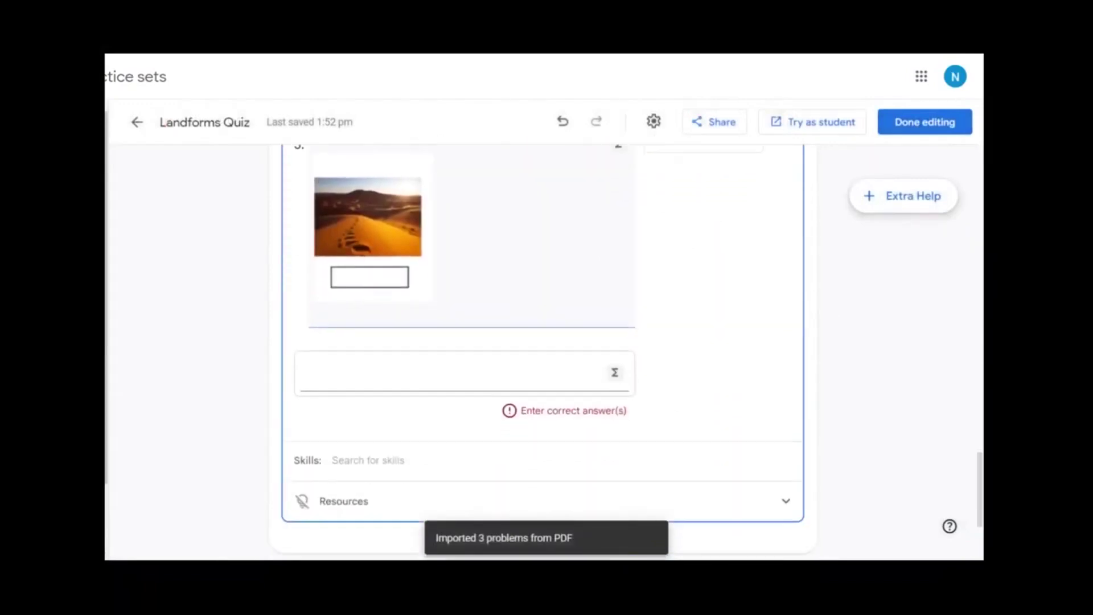
scroll(605, 382, up, 10)
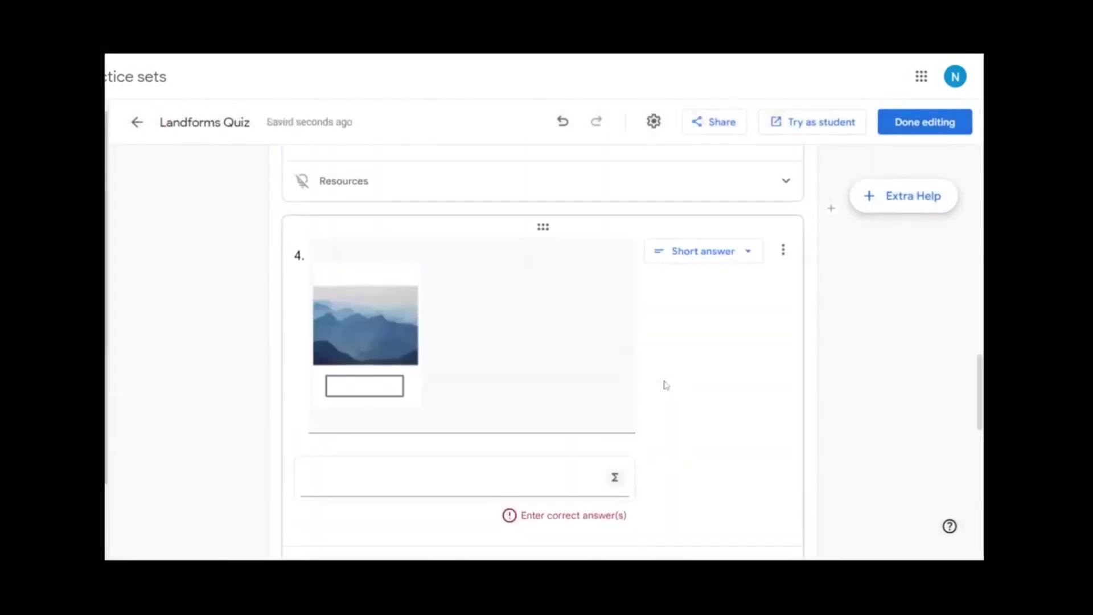
click(359, 249)
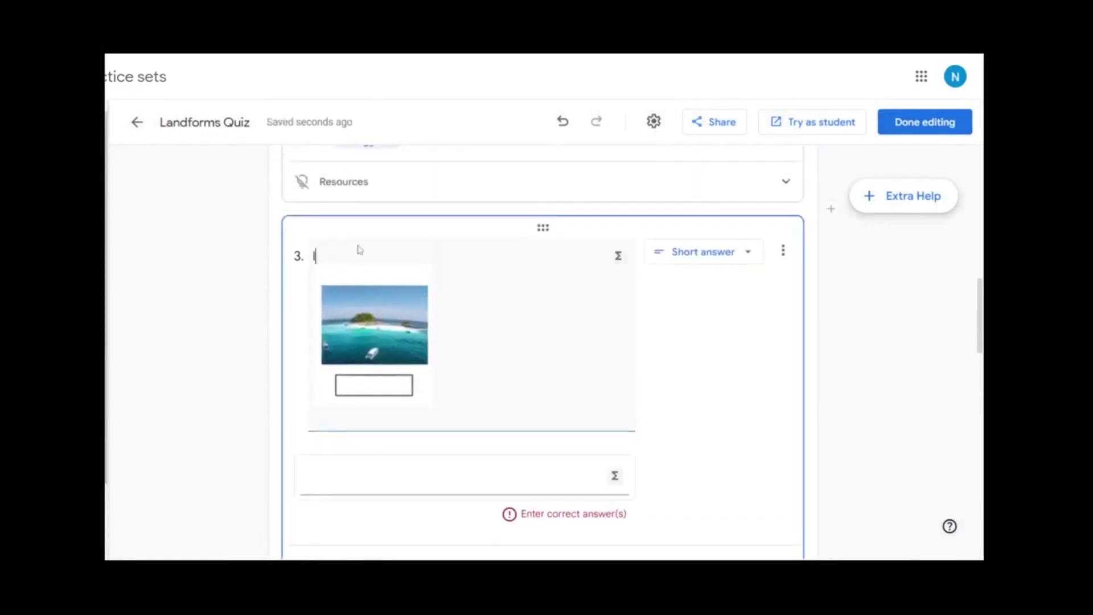
text(Identify)
text(the l)
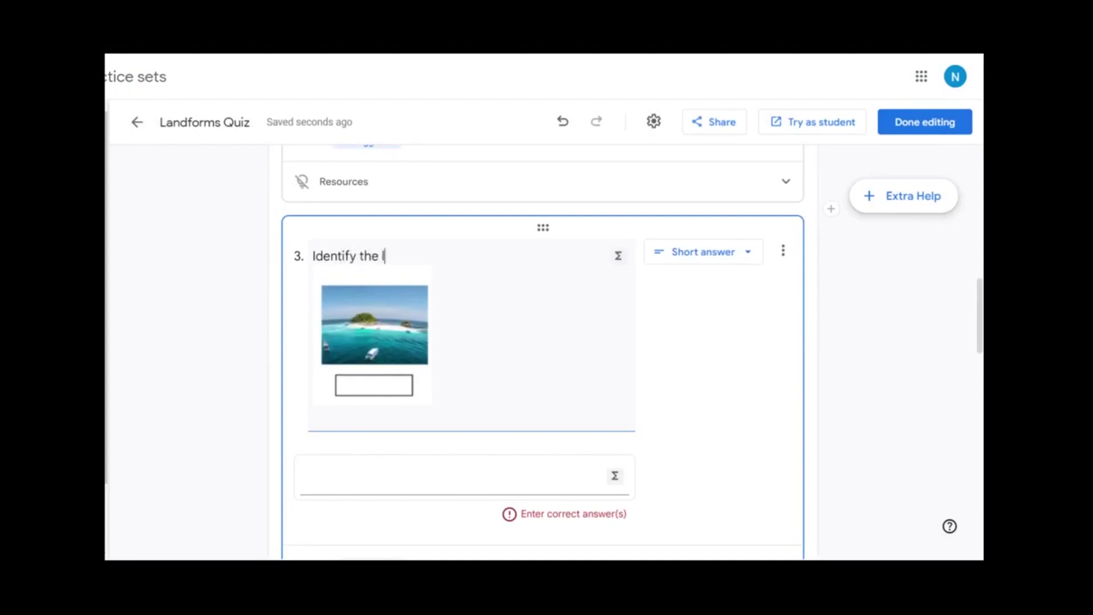
text(andform)
drag(452, 254, 302, 258)
key(ctrl+c)
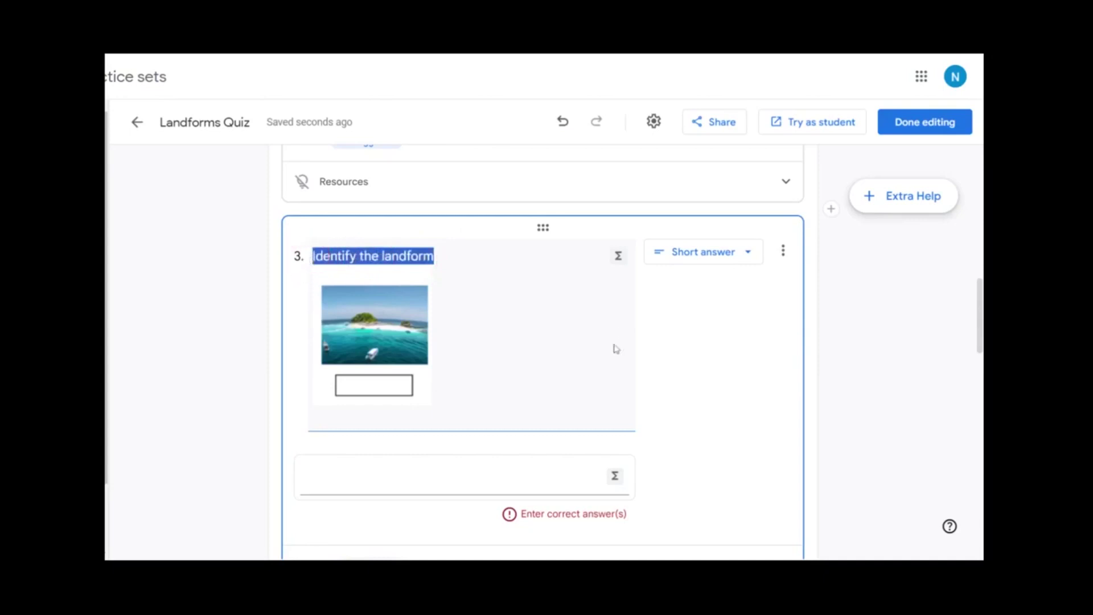
Paste the 'Identify the landform' prompt into questions 4 and 5
scroll(615, 349, down, 5)
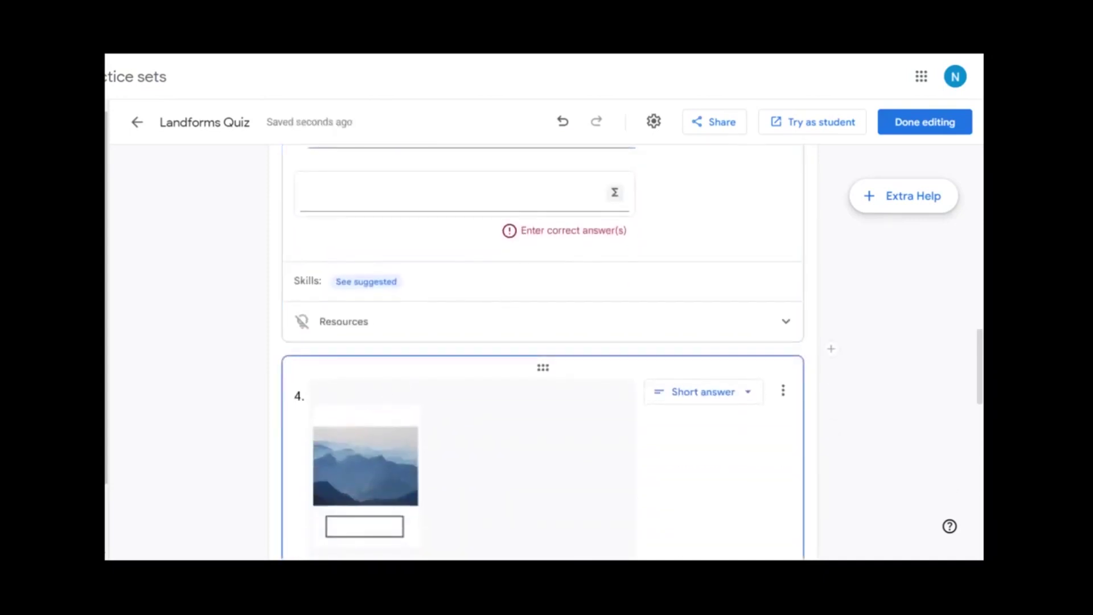
click(342, 393)
key(ctrl+v)
scroll(671, 430, down, 6)
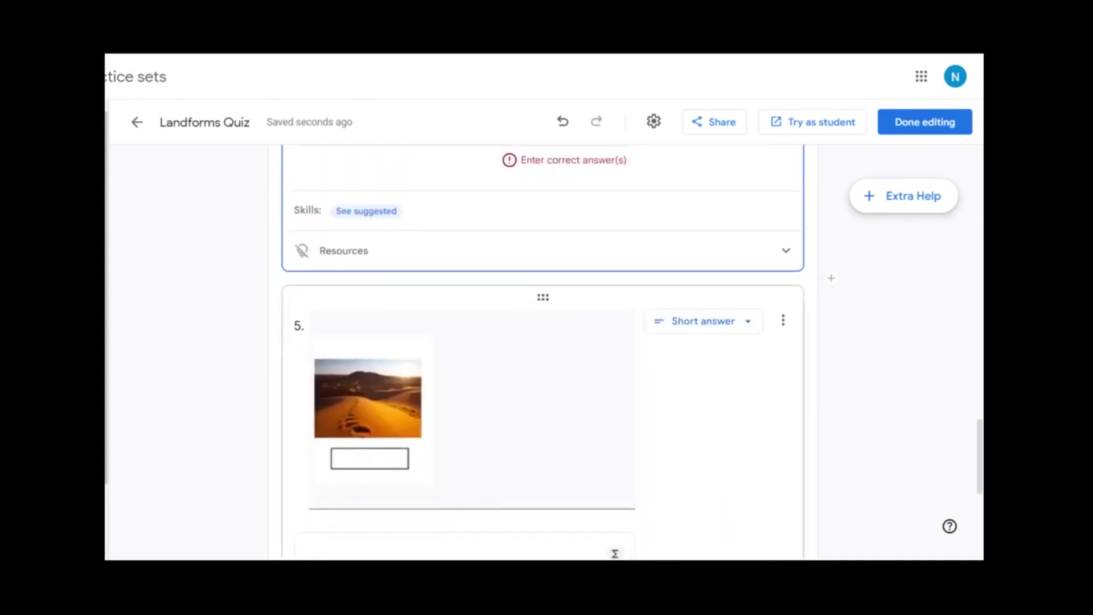
click(312, 325)
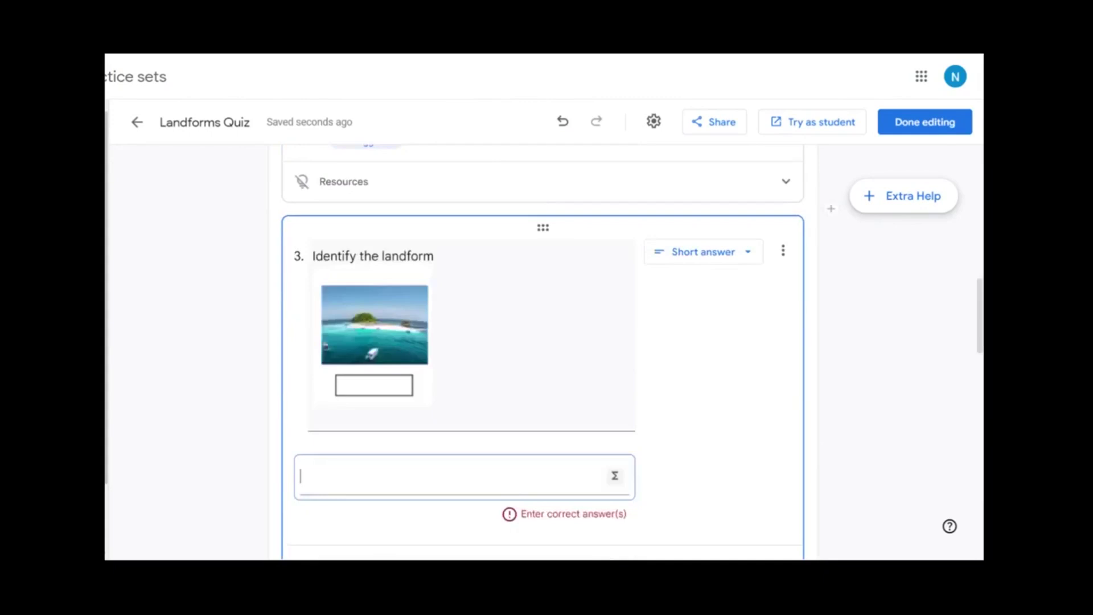
Enter Island, Mountains and Desert as the correct answers for questions 3, 4 and 5
text(Island)
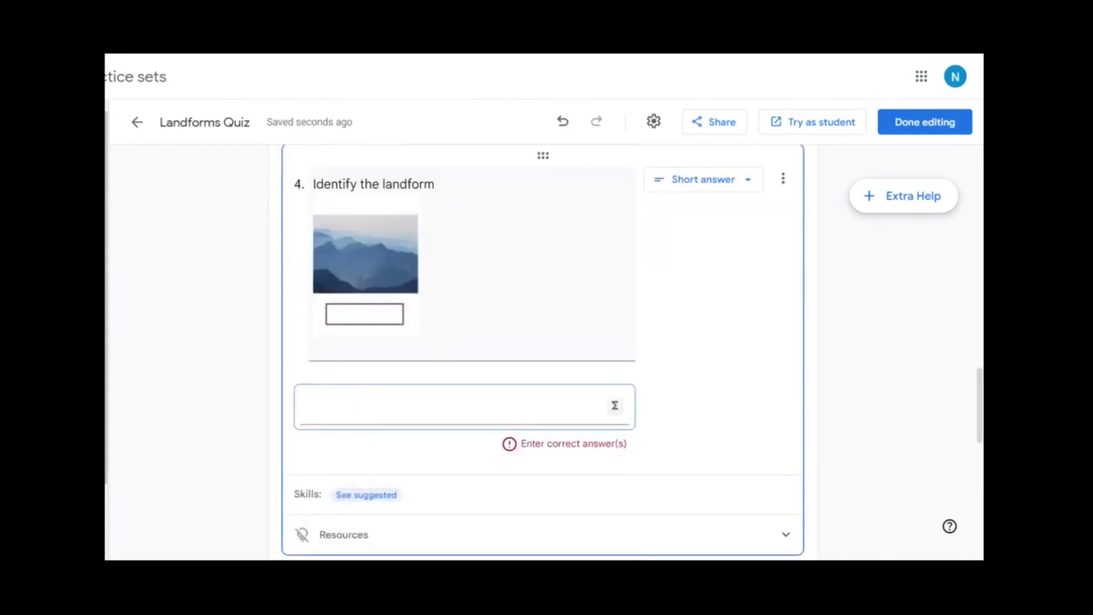
text(Mountains)
scroll(668, 424, down, 3)
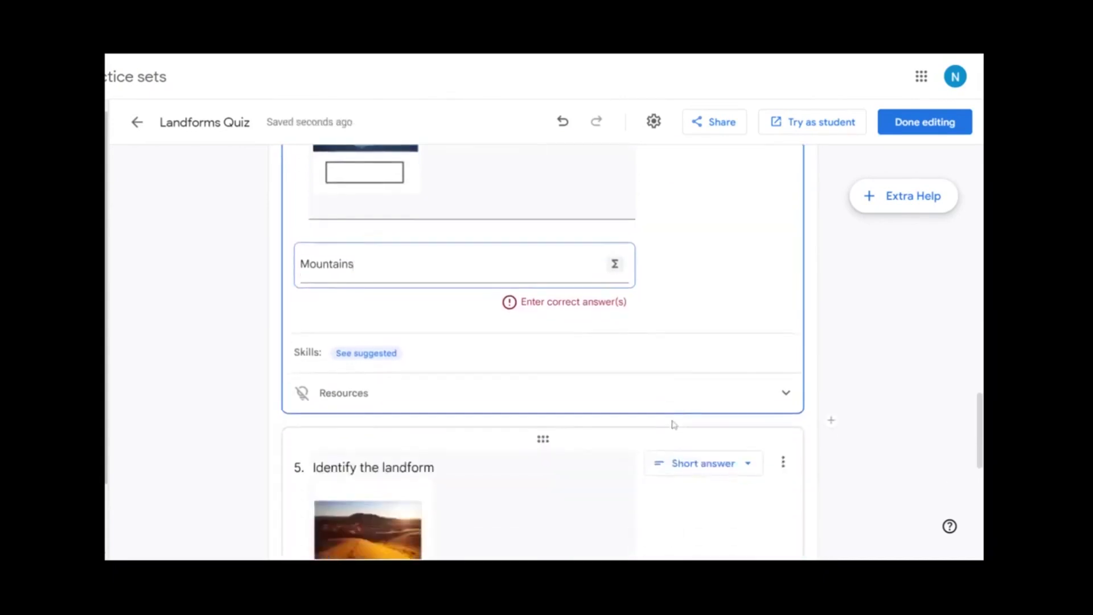
scroll(673, 424, down, 3)
click(671, 424)
text(D)
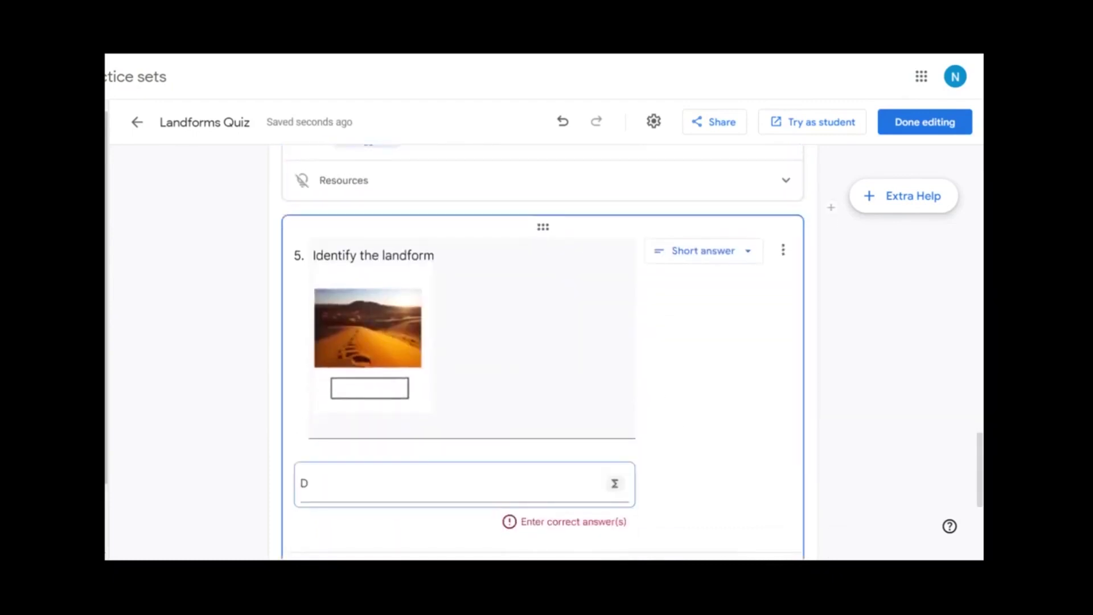
text(esert)
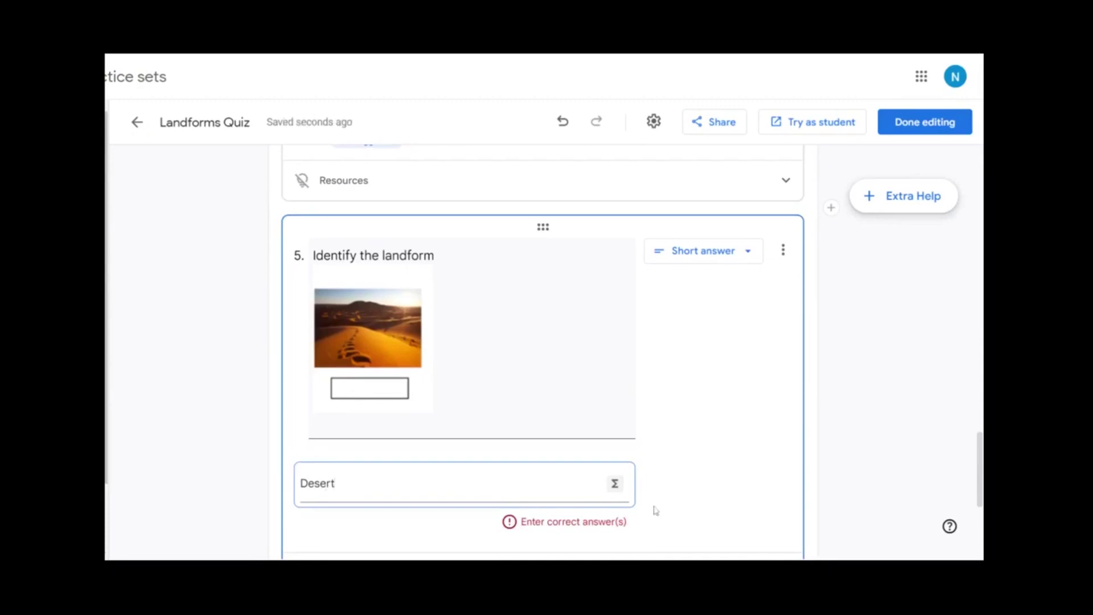
Save the finished Landforms Quiz and return to the practice sets list
scroll(737, 454, down, 3)
scroll(729, 408, up, 10)
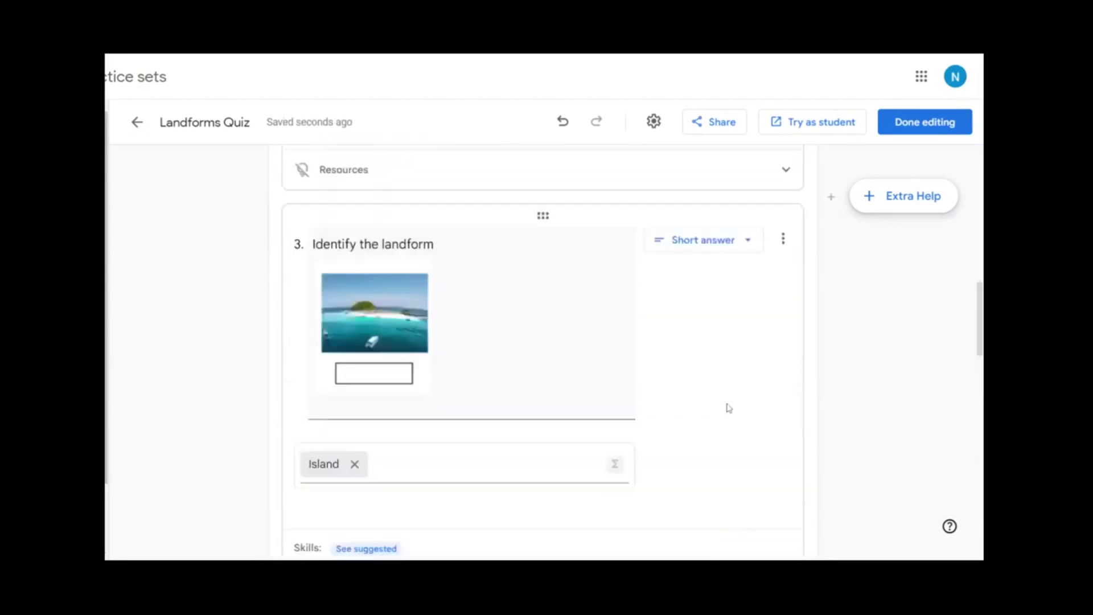
scroll(729, 408, up, 10)
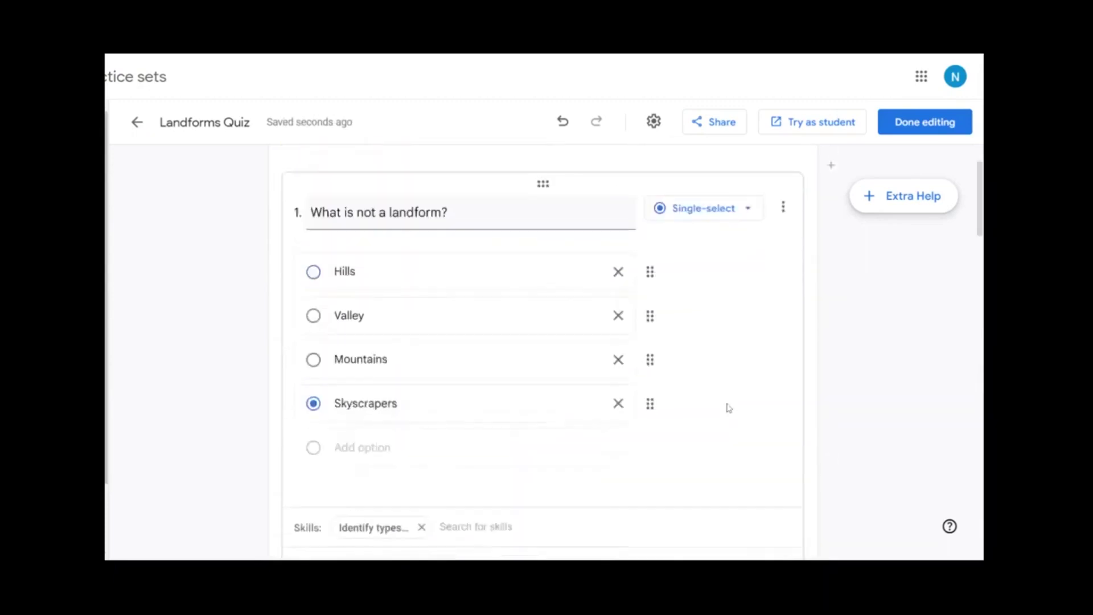
click(932, 126)
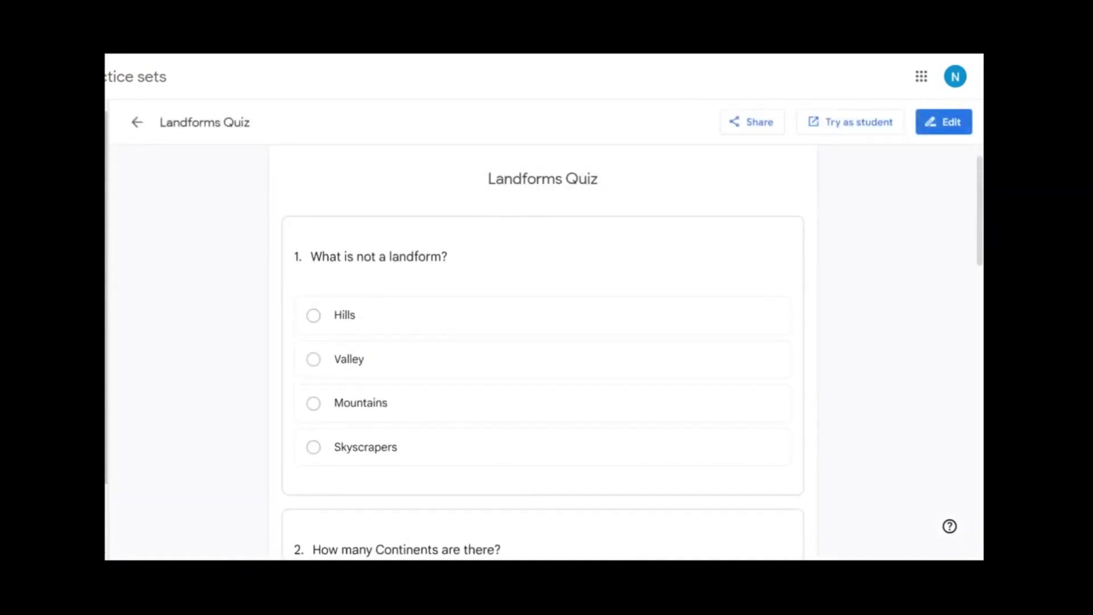
click(138, 121)
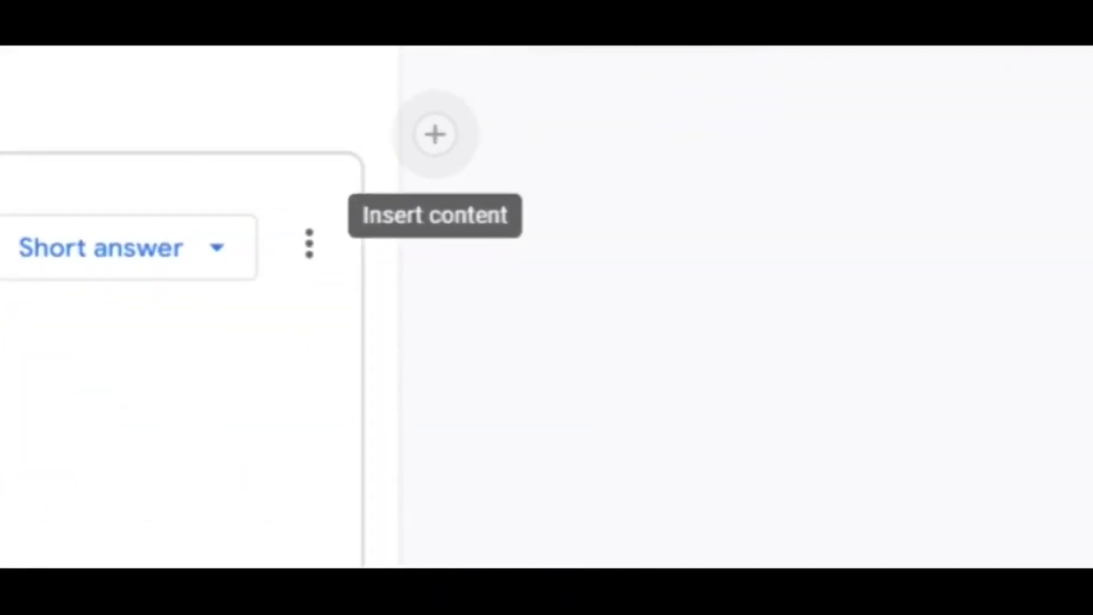
Import the questions from the verb tenses quiz Google Form into the new practice set
click(435, 134)
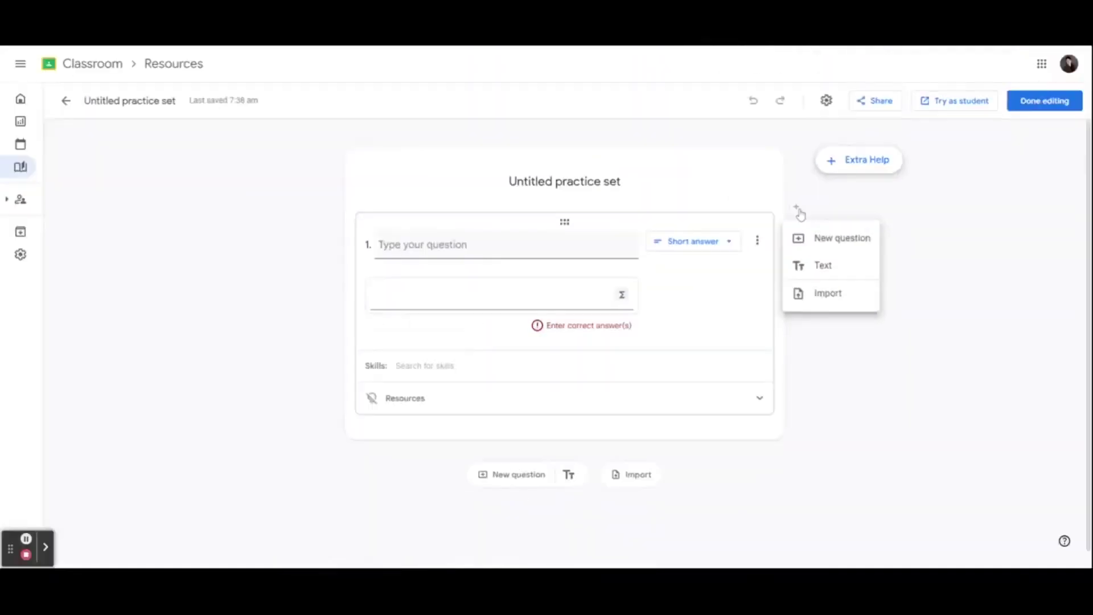
click(828, 294)
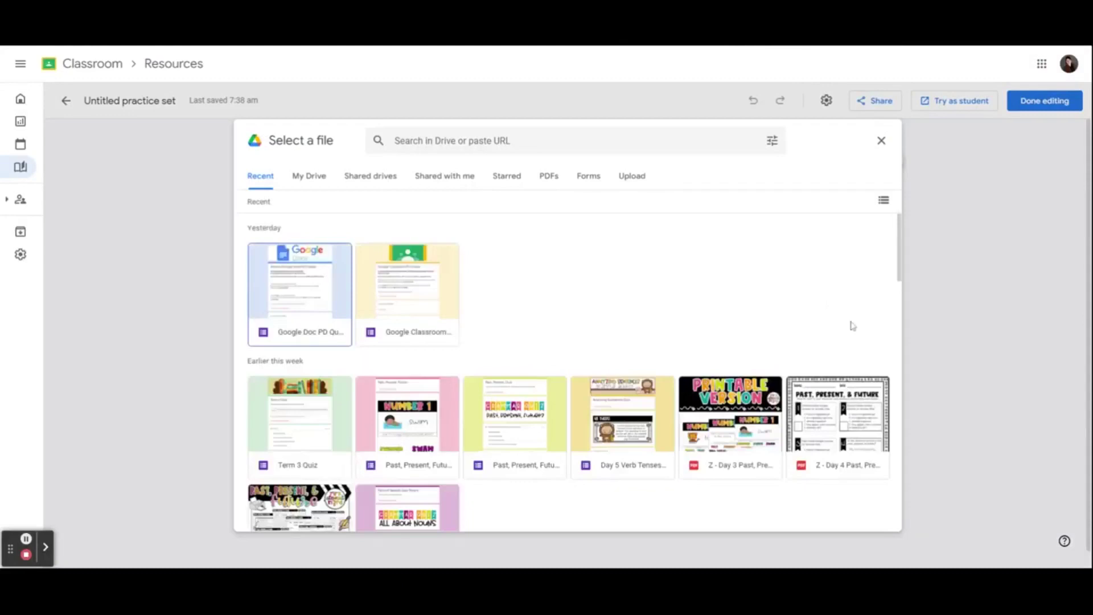
scroll(588, 279, down, 1)
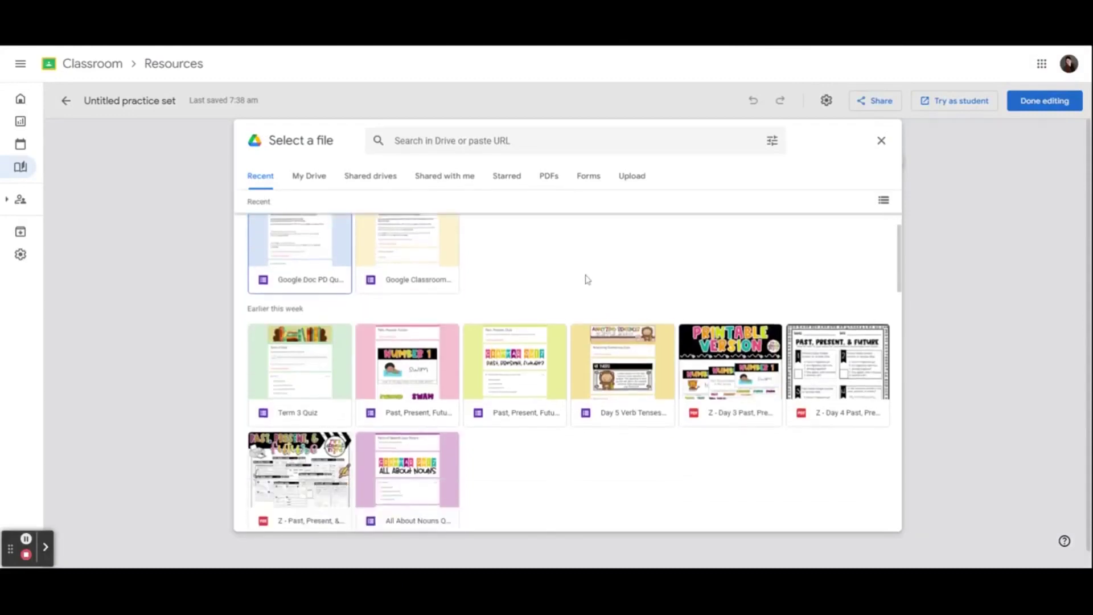
scroll(587, 279, down, 1)
click(515, 324)
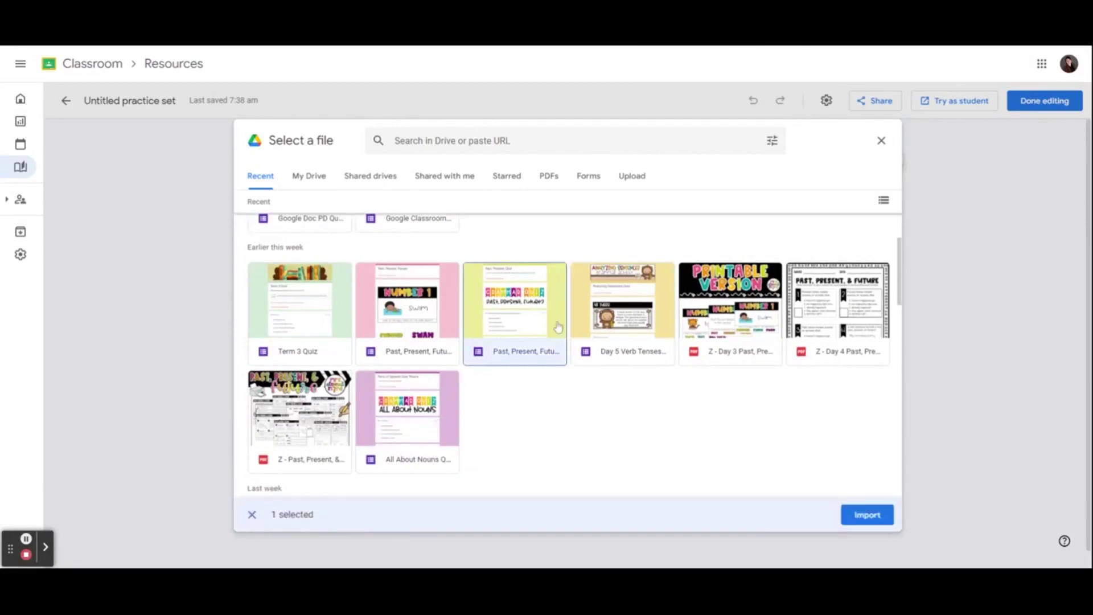
click(868, 516)
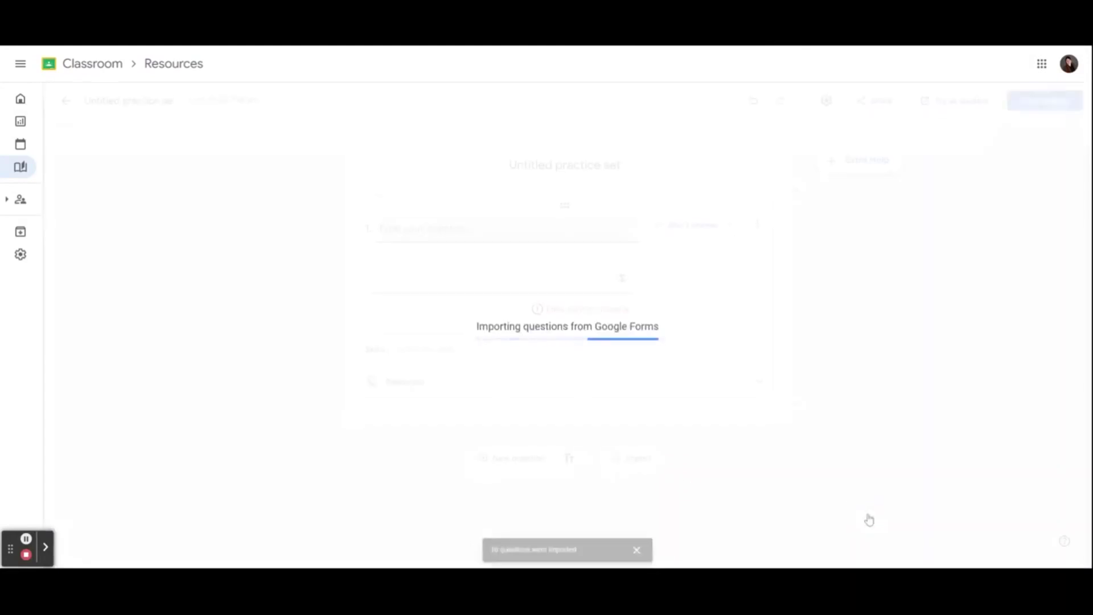
Delete the blank question, title the set 'Past, Present, and Future Nouns', save it and go back
click(757, 224)
click(769, 281)
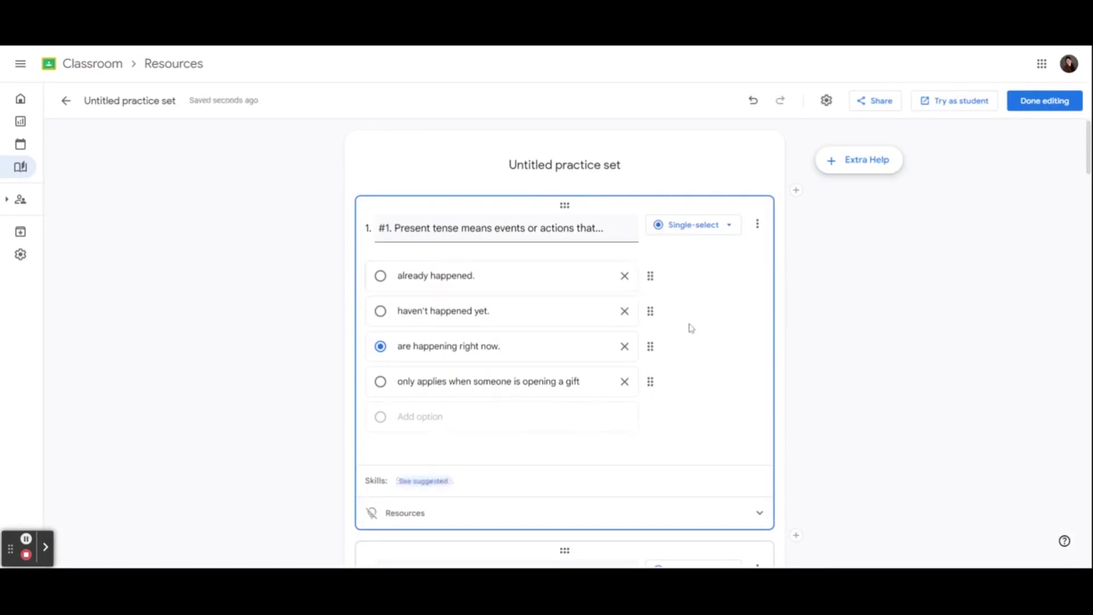
scroll(686, 319, up, 1)
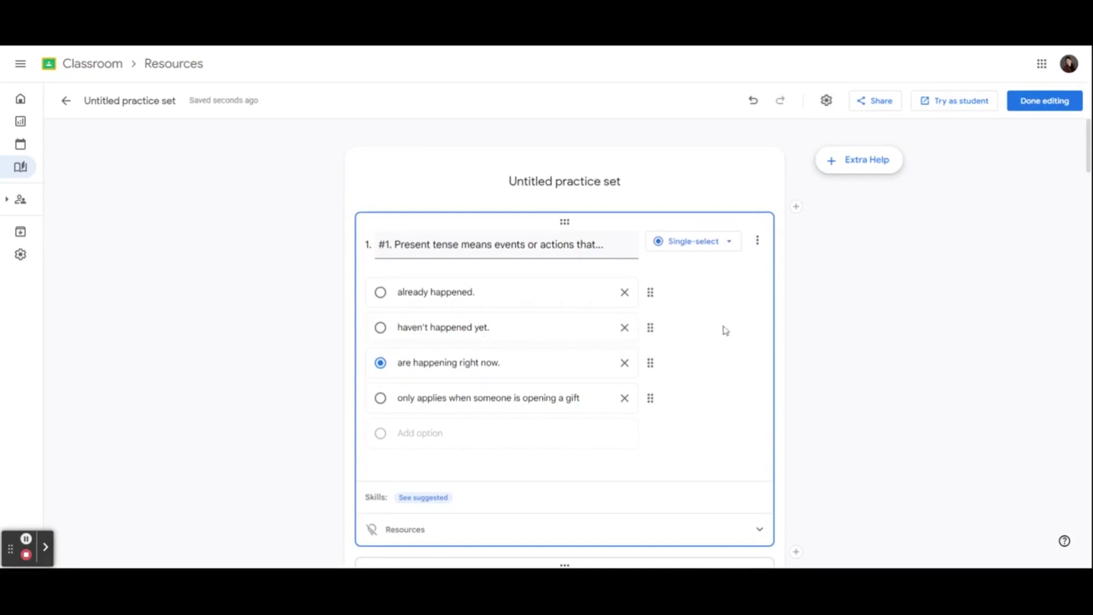
scroll(725, 324, down, 6)
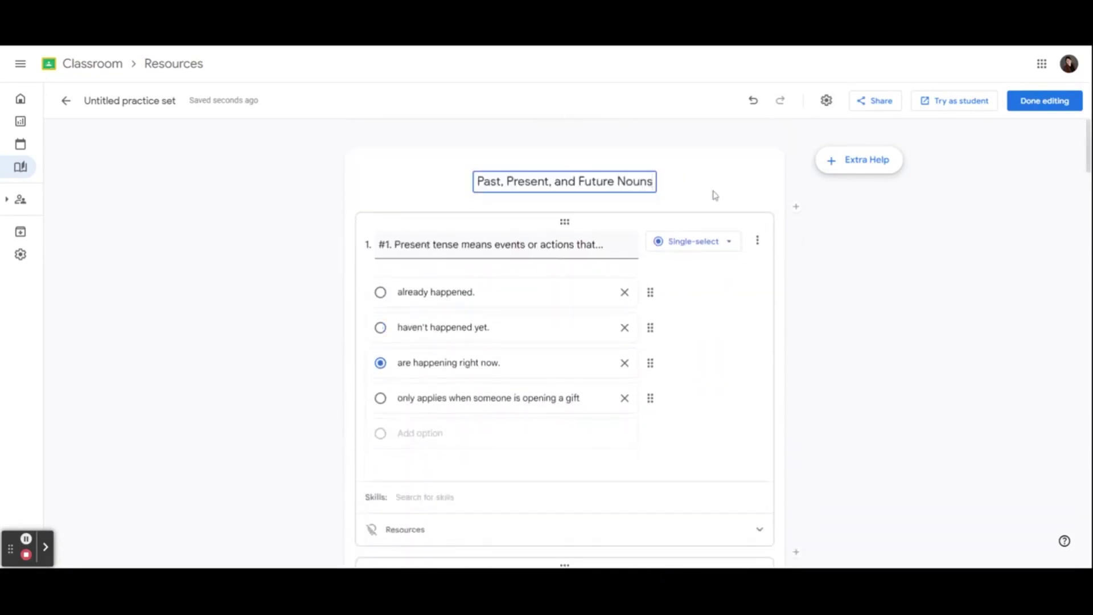
click(715, 195)
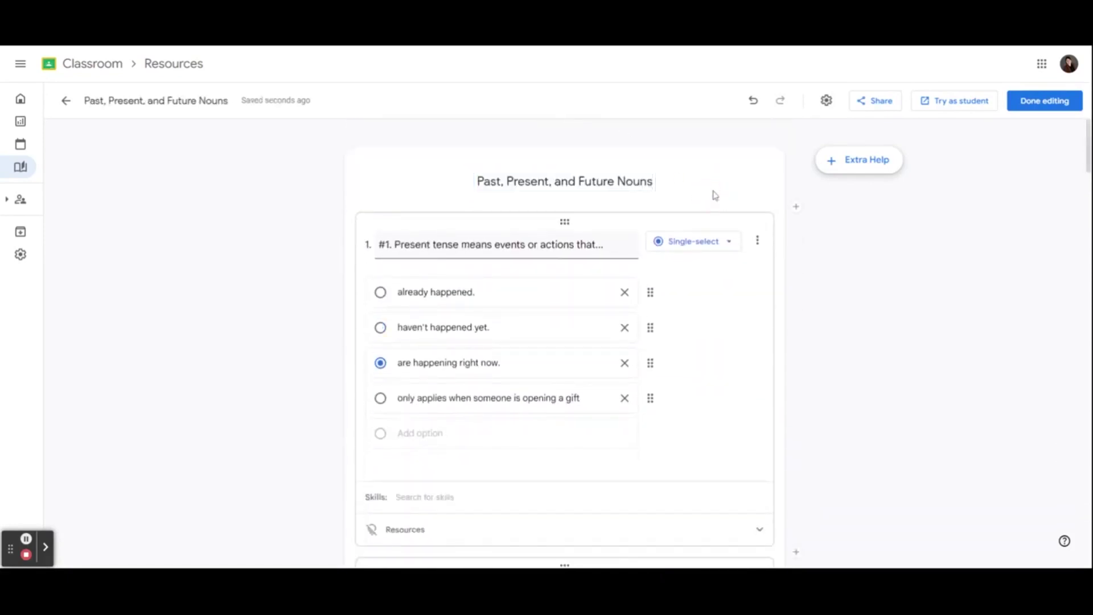
click(1035, 109)
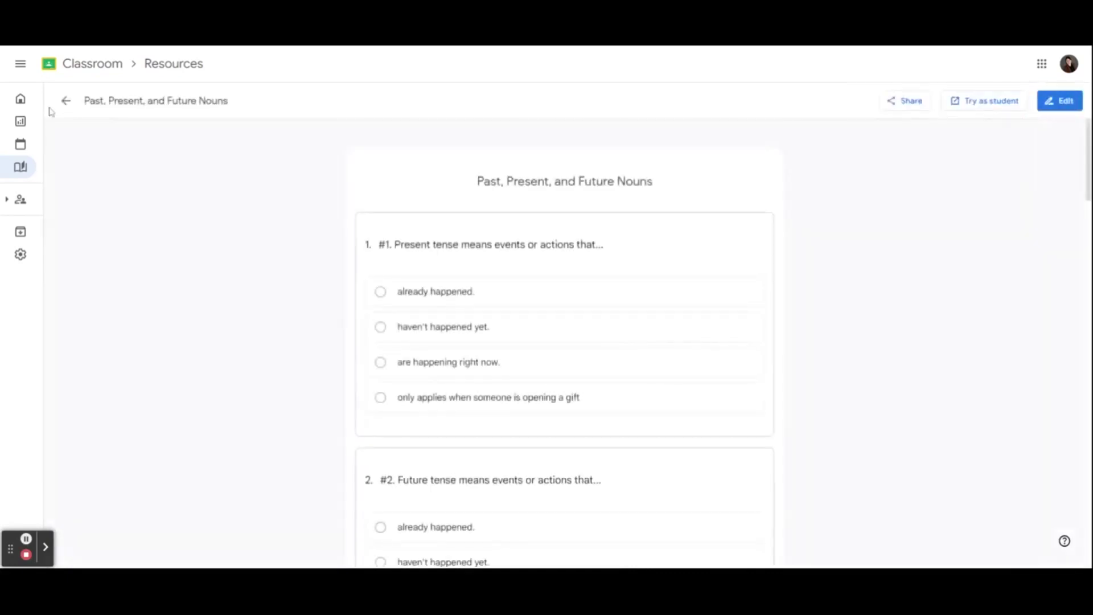
click(66, 100)
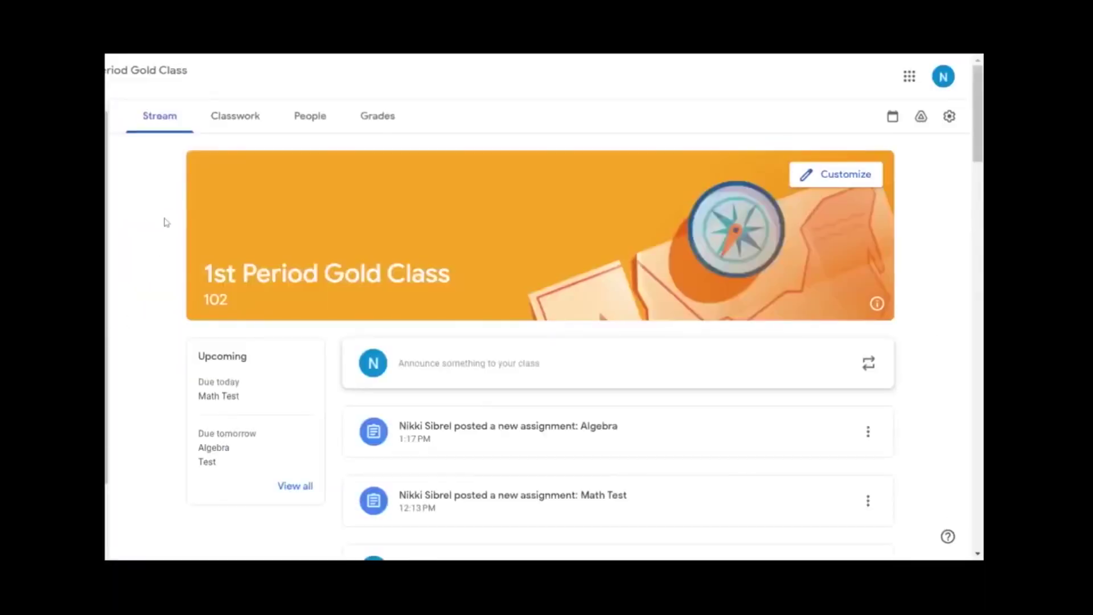
Open the Math Test student work from the gradebook and expand its class insights summary
click(358, 116)
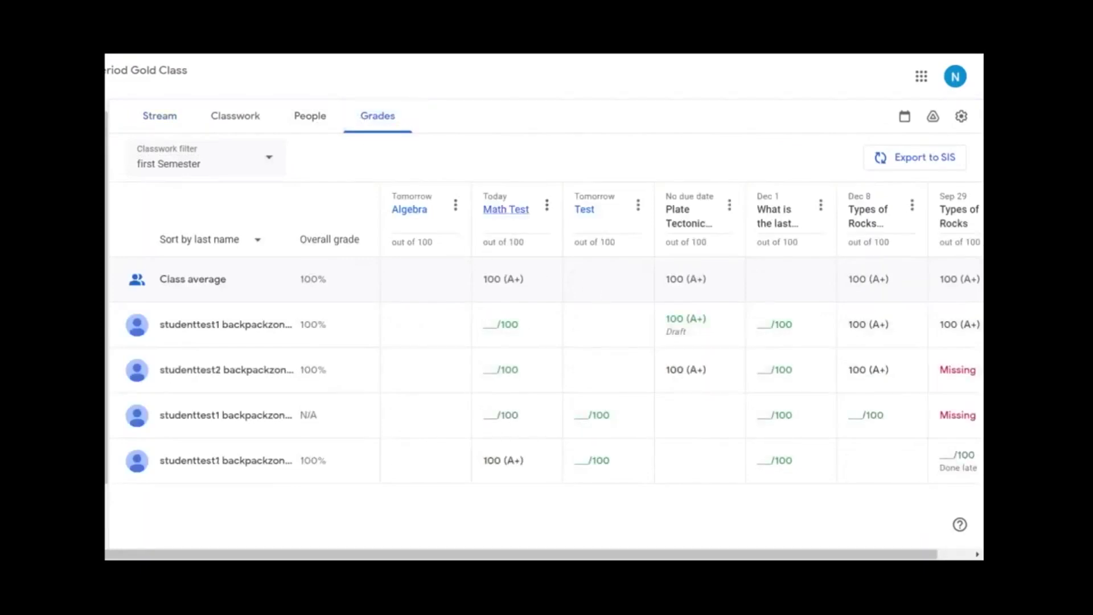
click(506, 210)
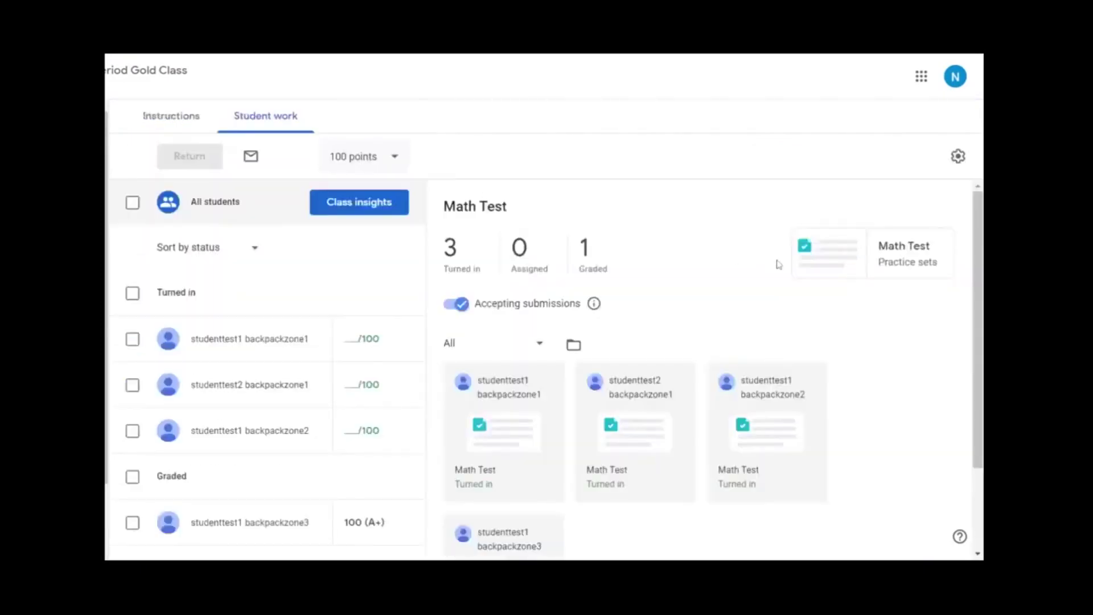
click(368, 204)
click(422, 169)
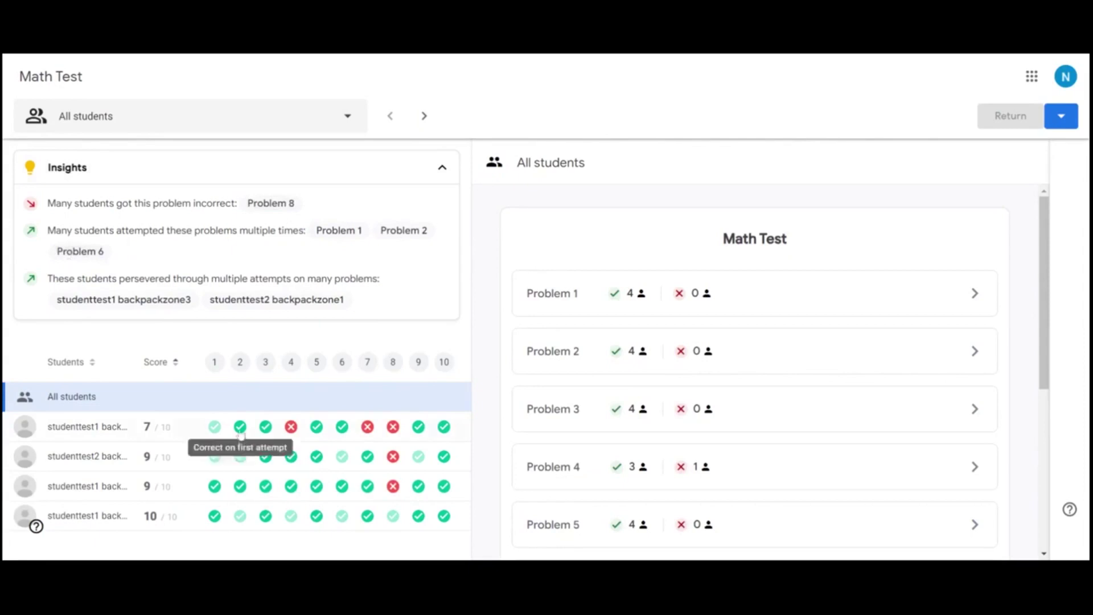
Open the Math Test submission of the student who scored 7/10
mouse_move(241, 438)
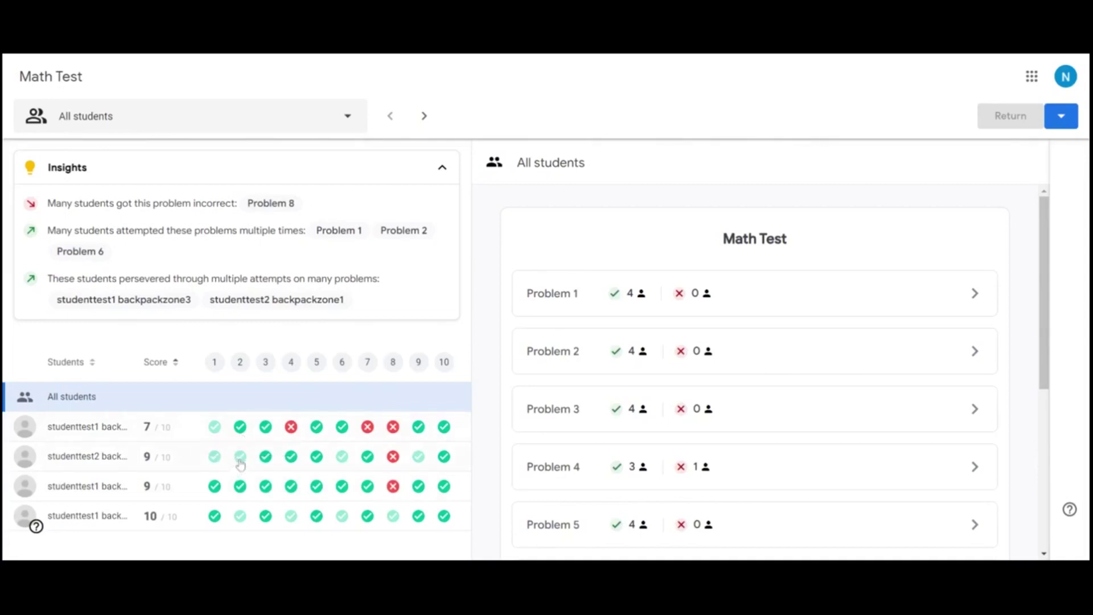
mouse_move(240, 462)
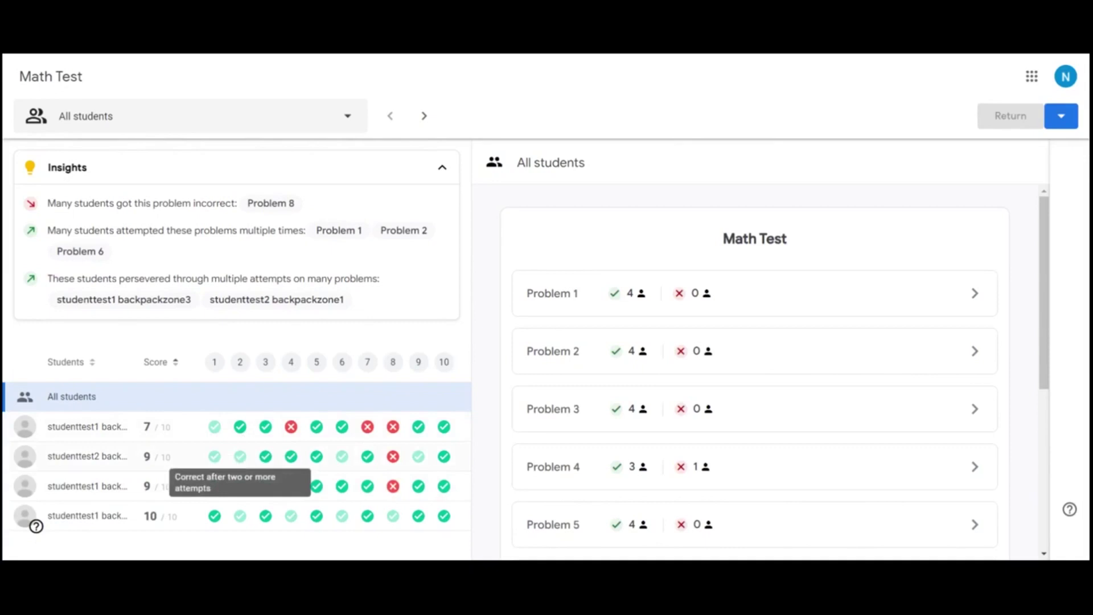
mouse_move(393, 457)
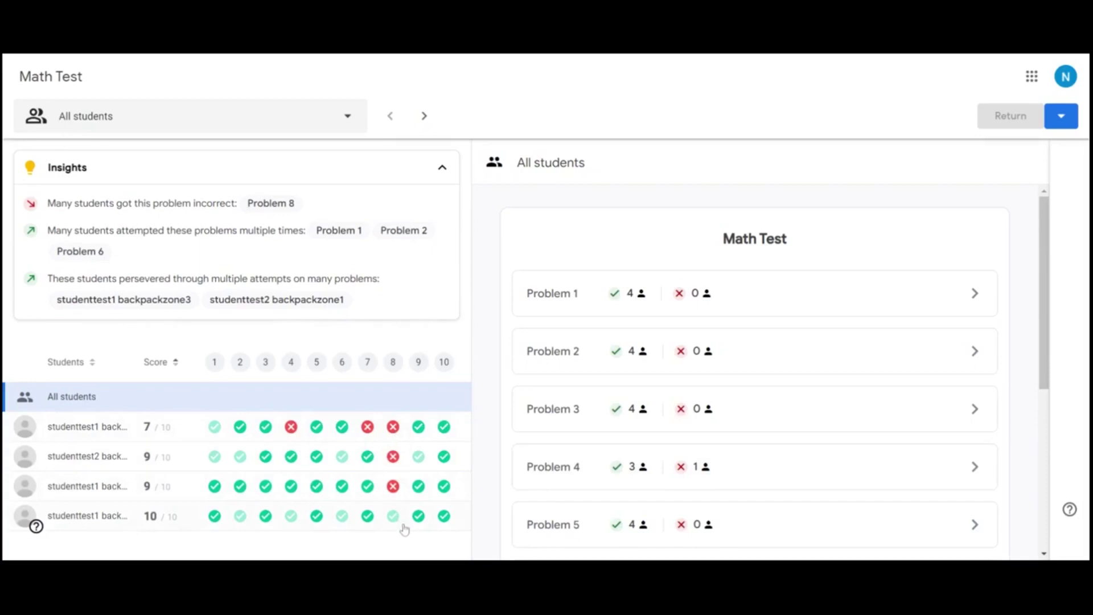
click(87, 427)
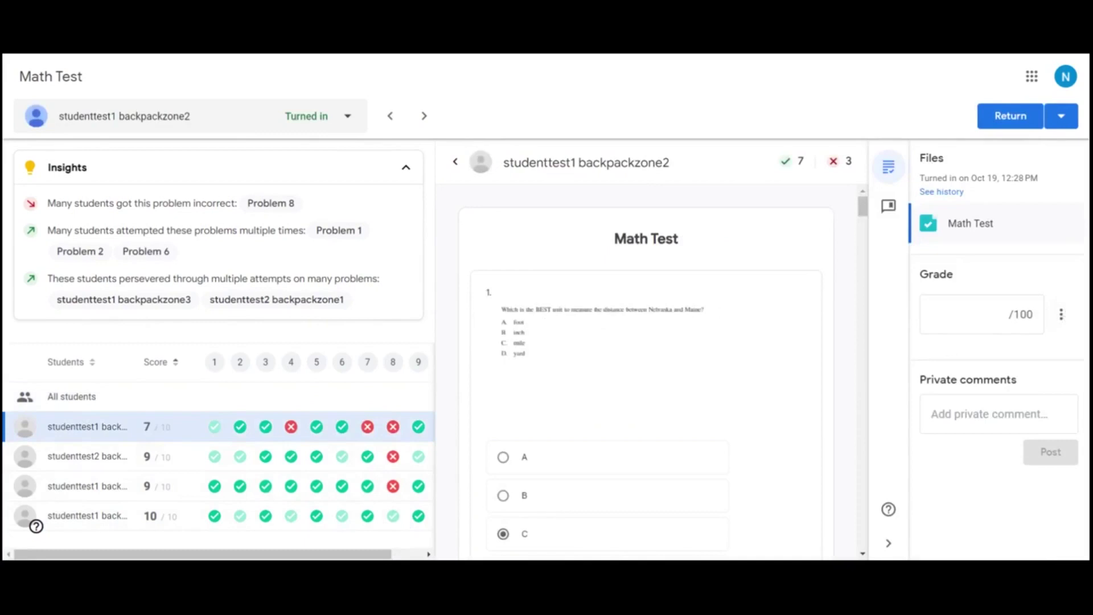
Grade the Math Test submissions from the suggestions: 72 (C-) for one student, 92 (A-) for the next
click(968, 315)
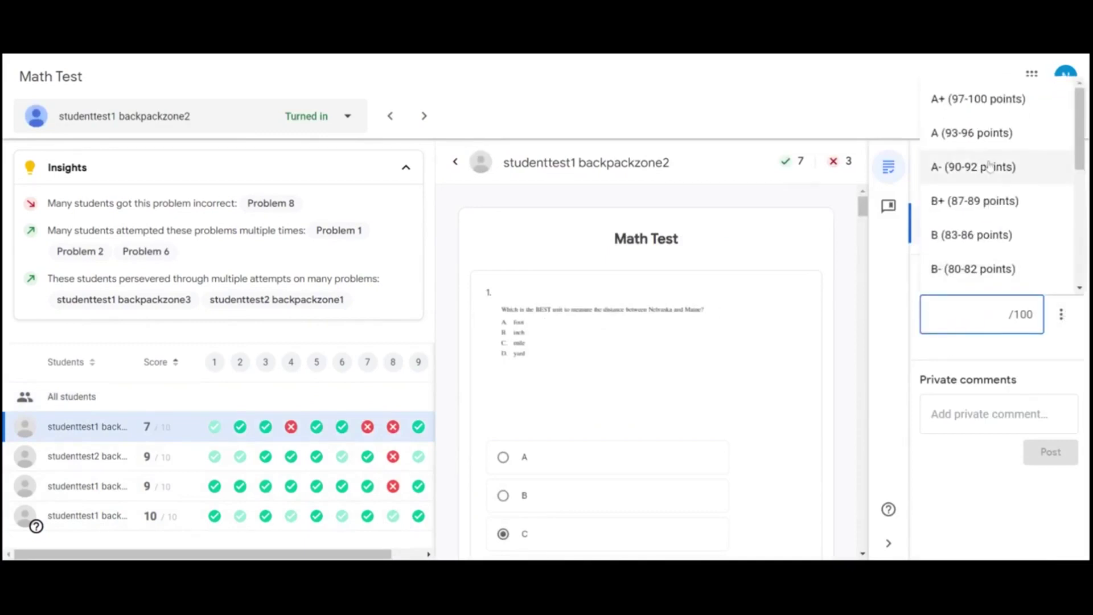
scroll(994, 232, down, 3)
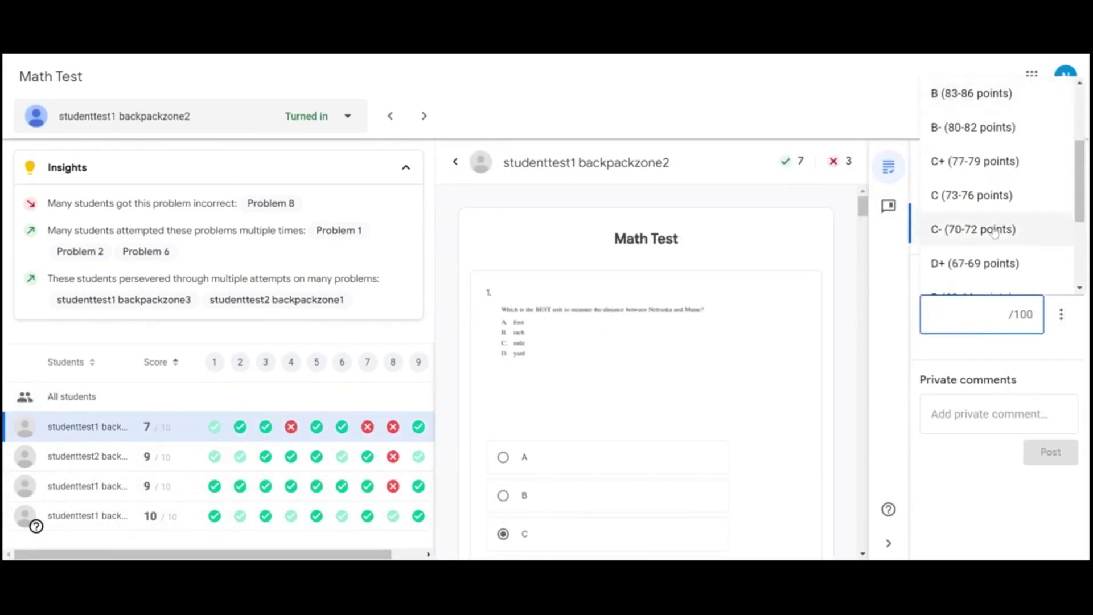
click(994, 232)
click(310, 456)
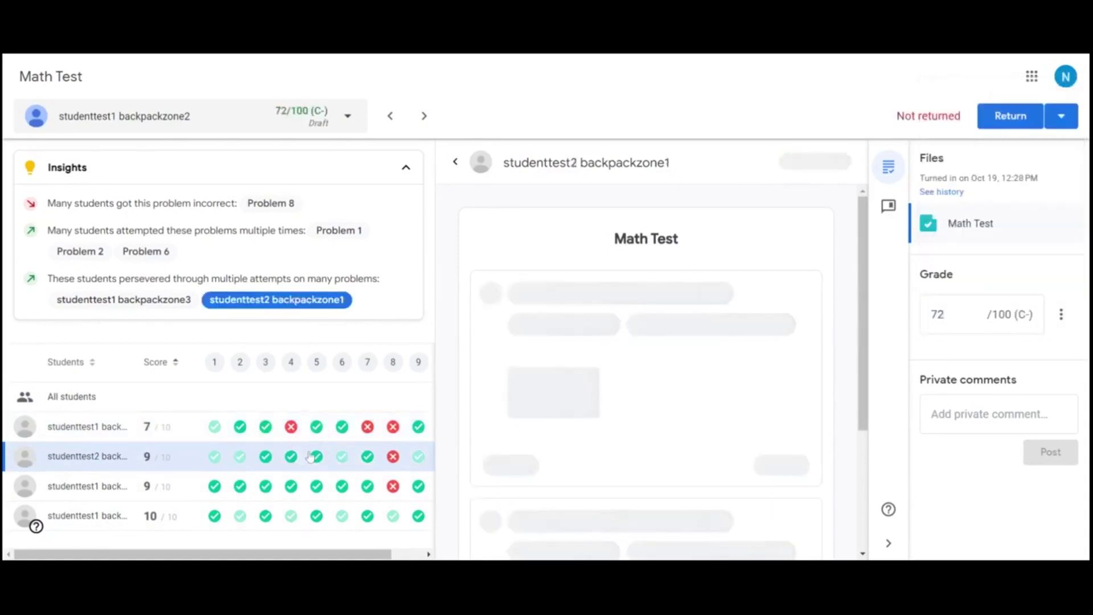
click(958, 301)
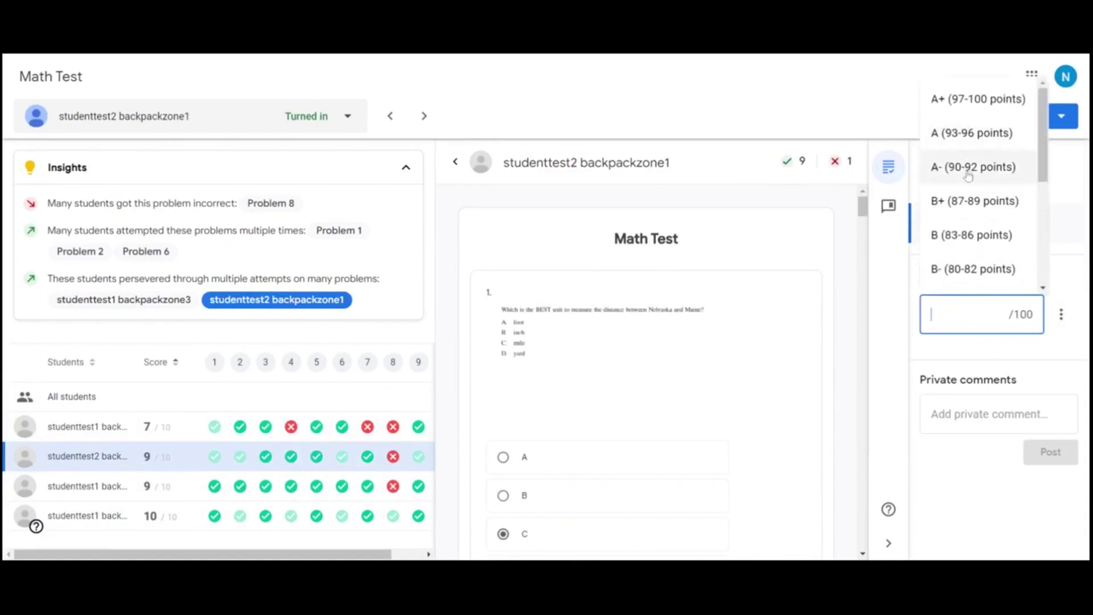
click(969, 168)
click(310, 485)
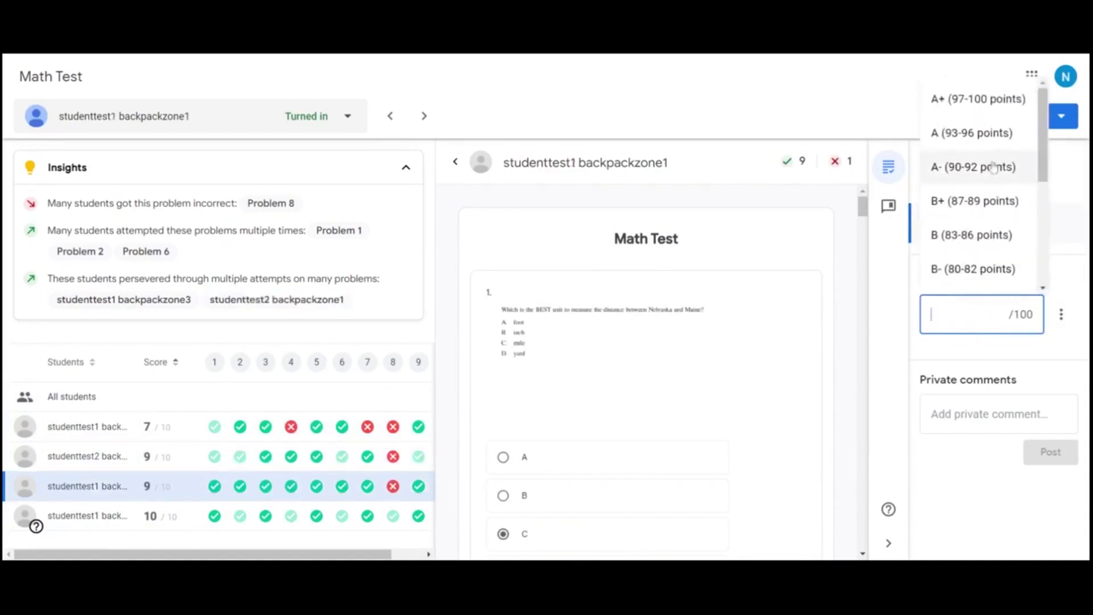
click(368, 516)
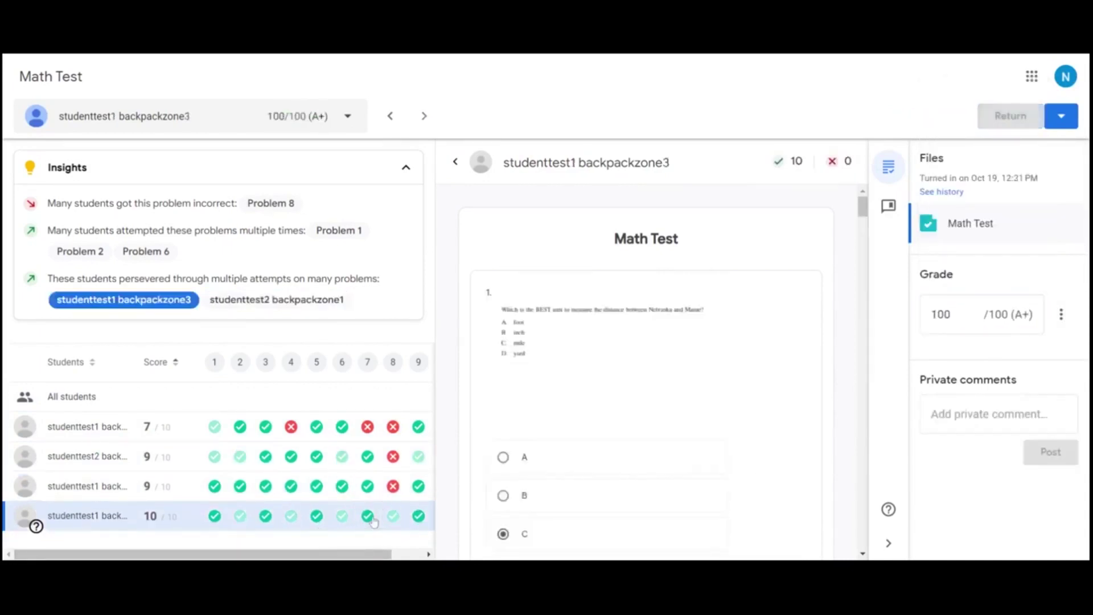
Return the three graded submissions together, then show all answers to Problem 8
click(1061, 116)
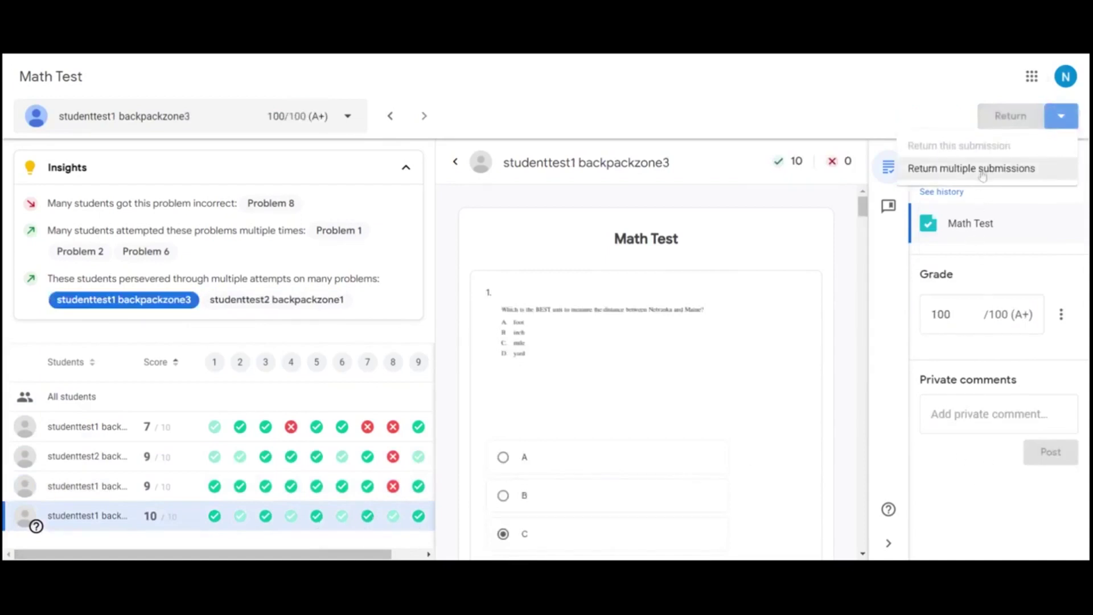
click(975, 168)
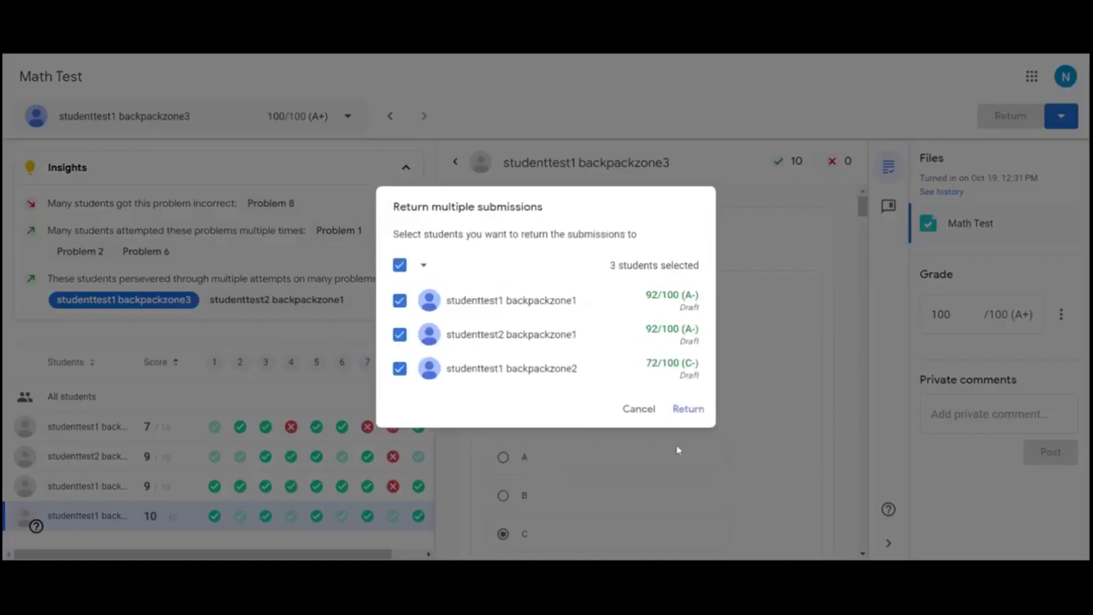
click(691, 409)
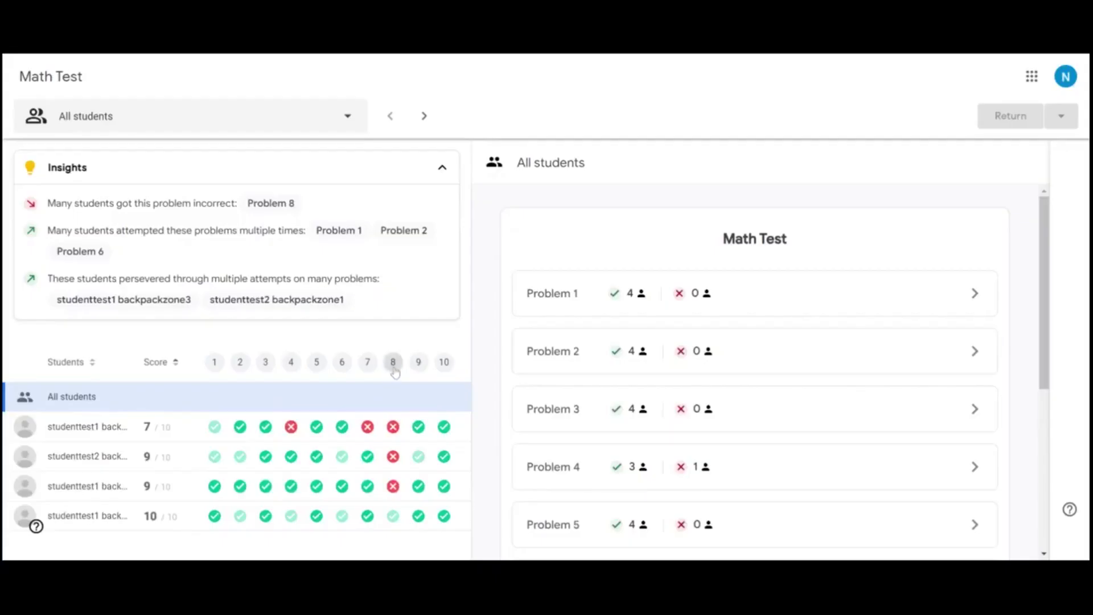
click(393, 363)
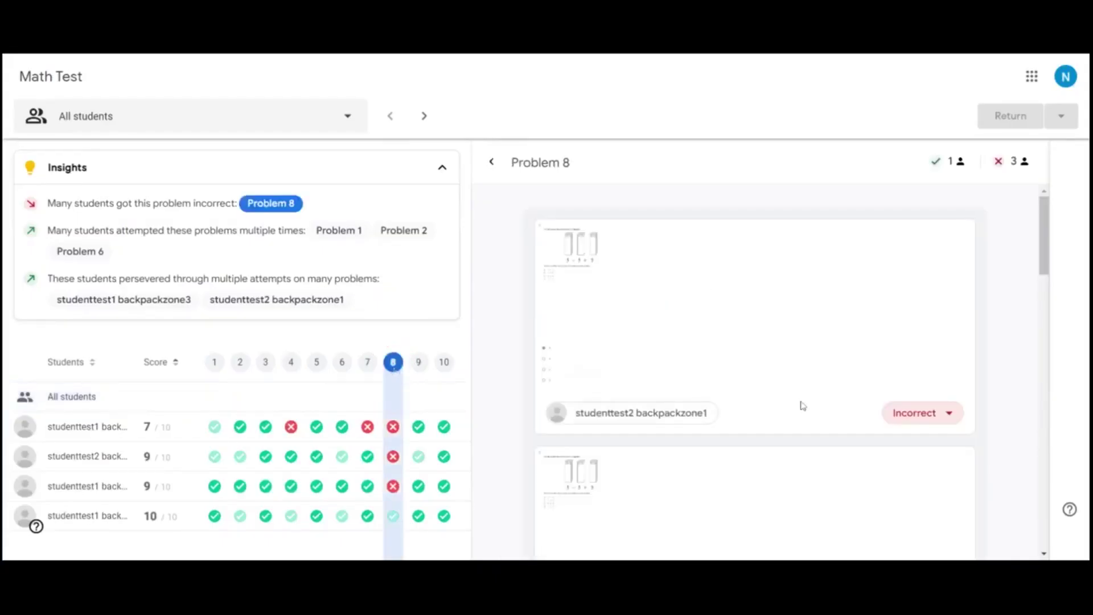
Scroll through the students' answers to Problem 8
scroll(823, 428, down, 5)
scroll(823, 428, down, 6)
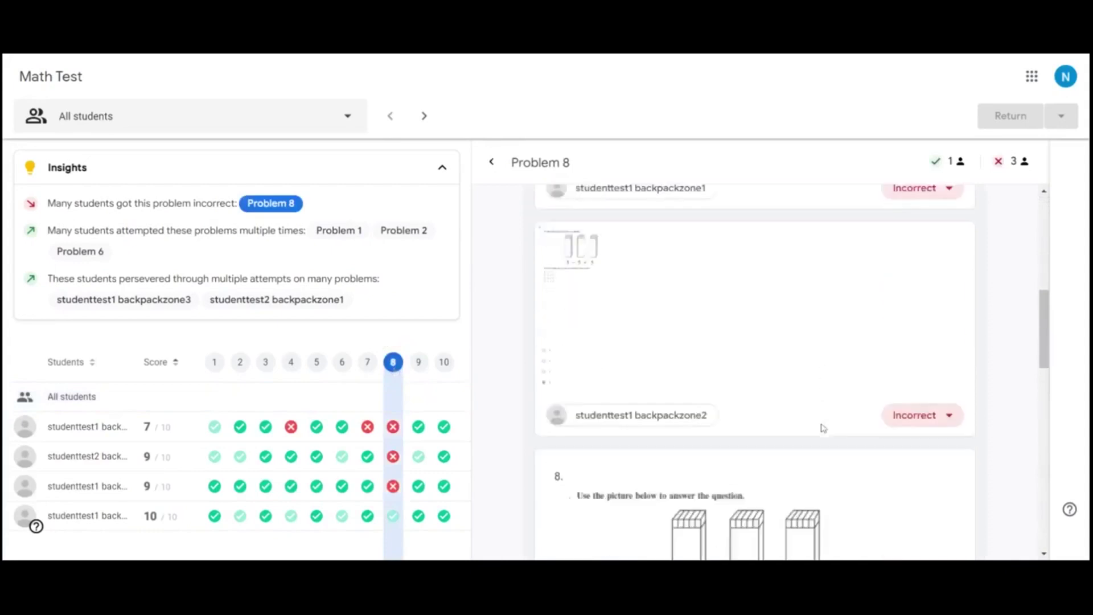
scroll(819, 435, up, 8)
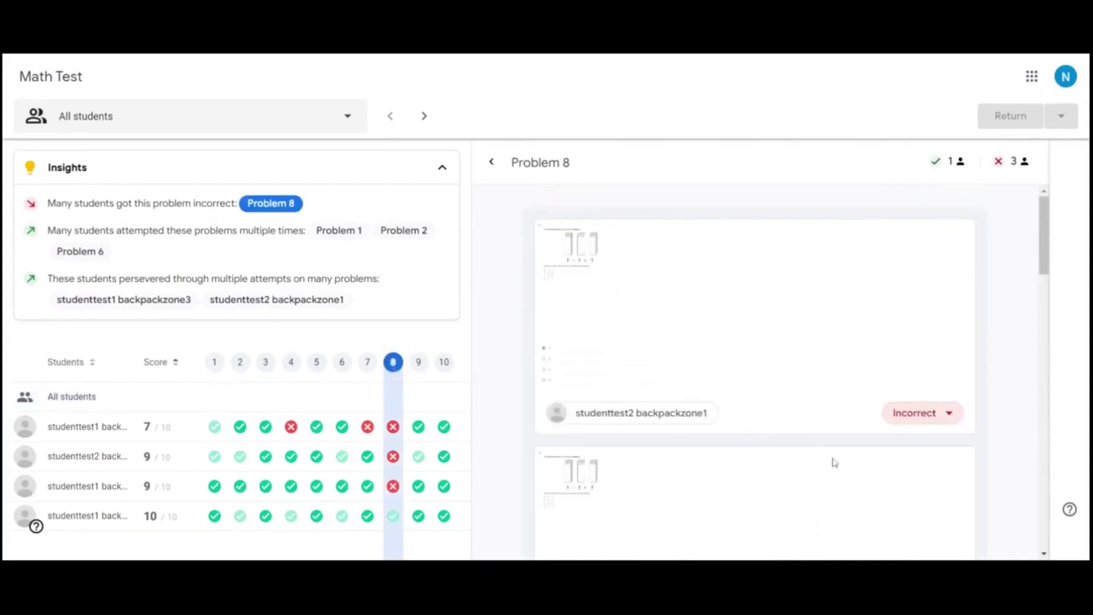
scroll(844, 438, down, 6)
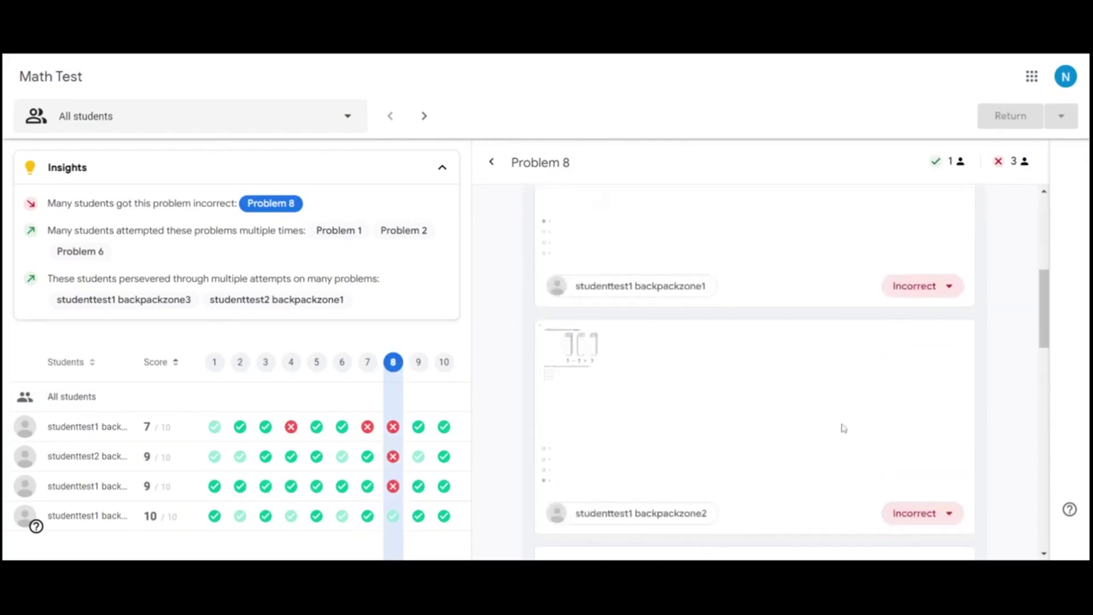
scroll(844, 428, down, 5)
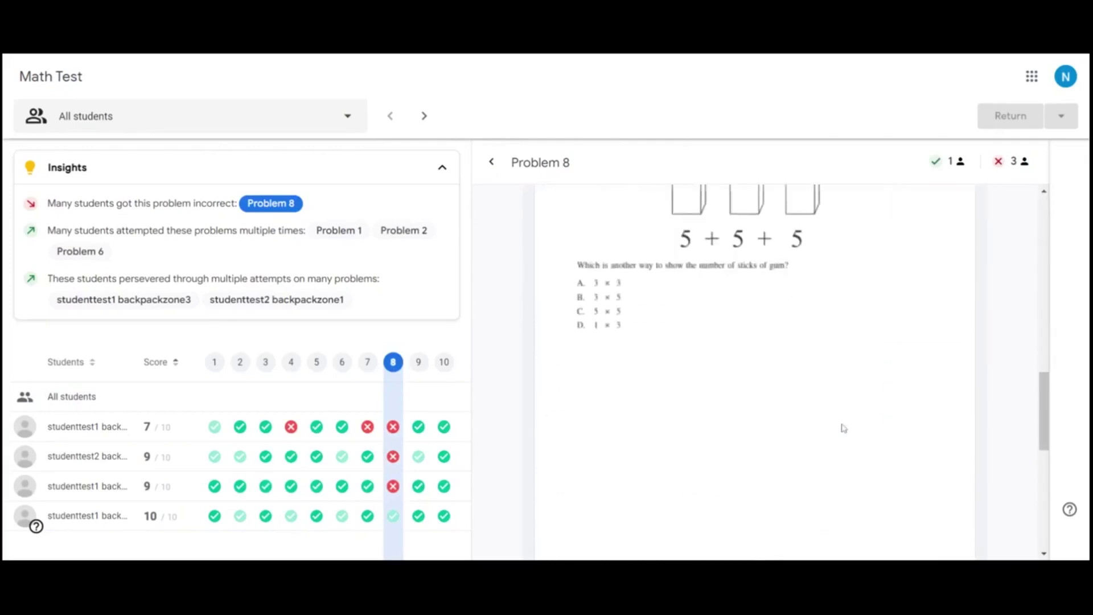
scroll(843, 428, down, 5)
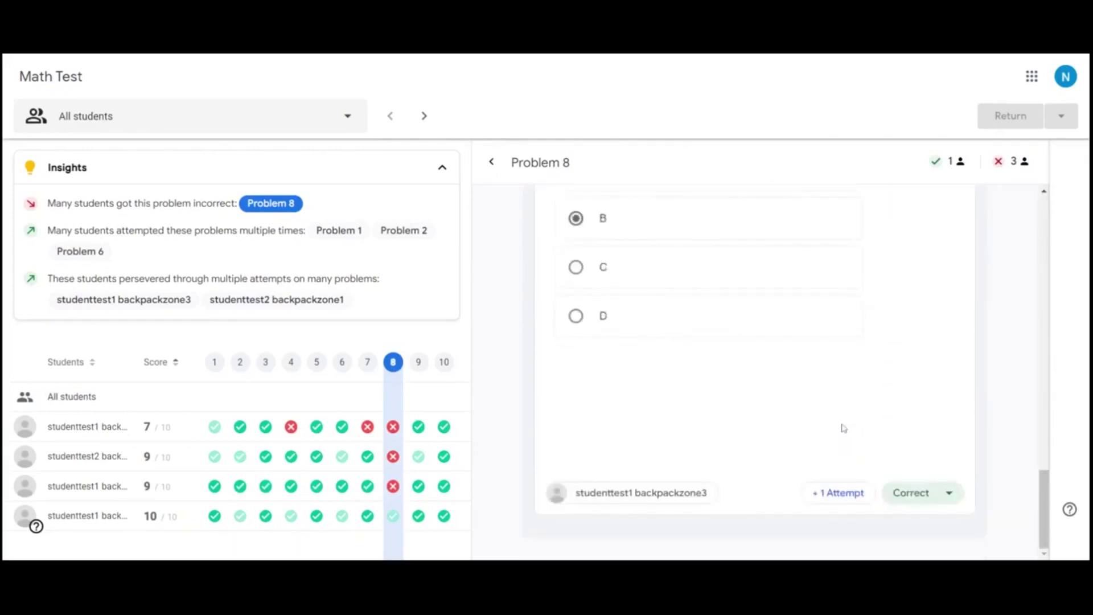
Open the 92 (A-) student's submission and write the private comment 'See Me'
click(67, 451)
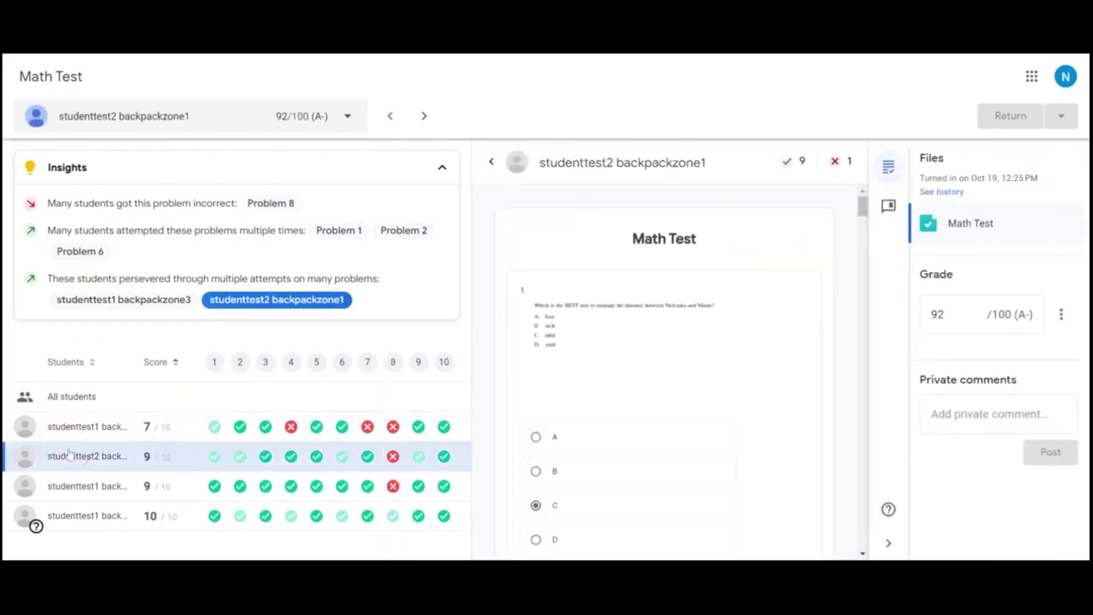
scroll(702, 426, down, 10)
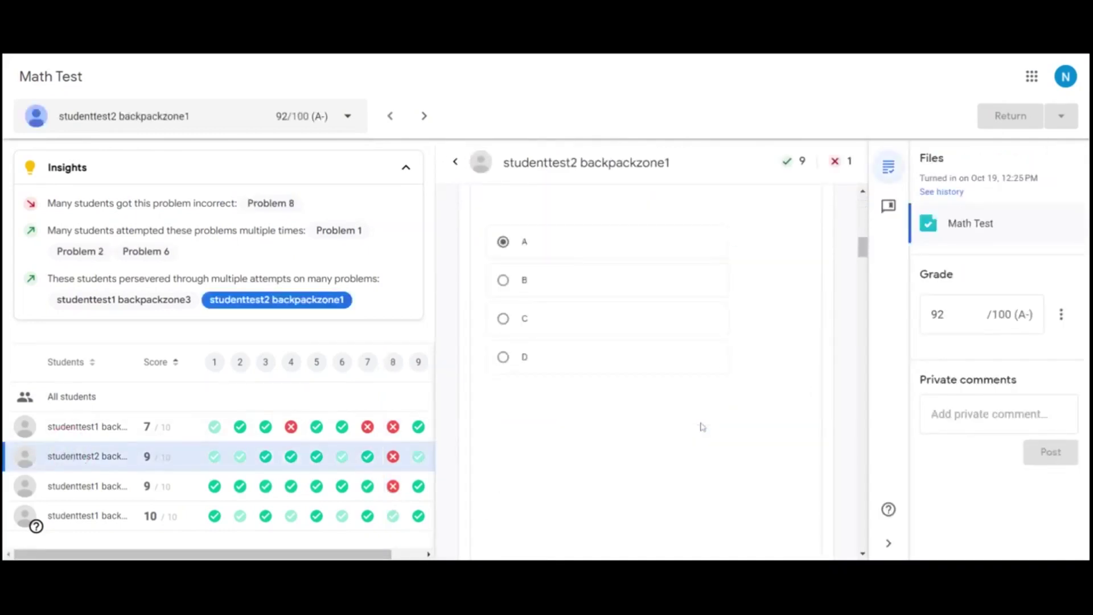
scroll(701, 427, down, 10)
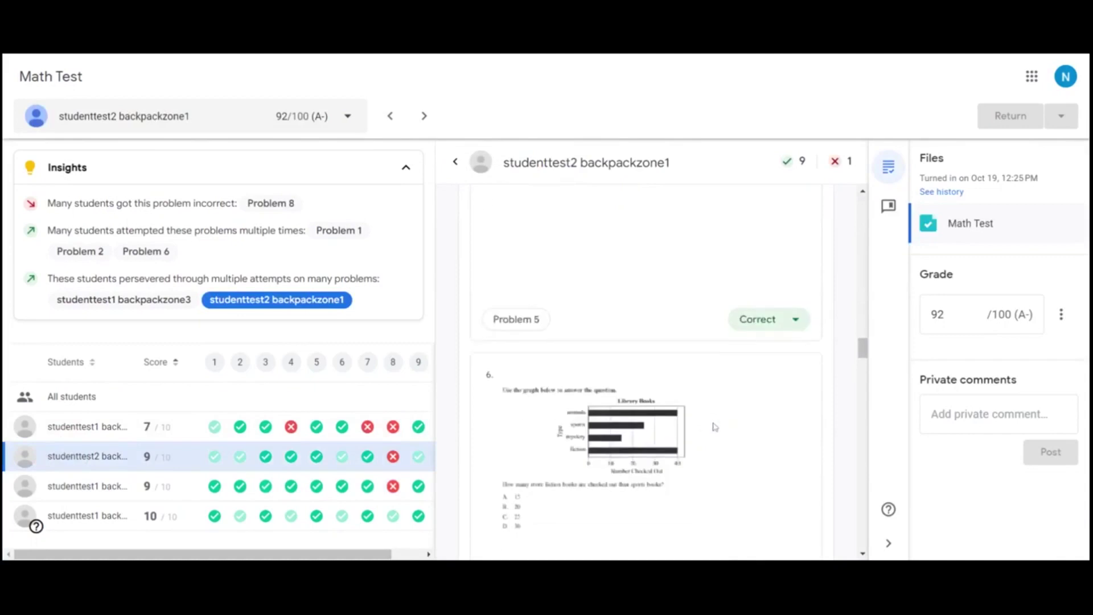
click(996, 414)
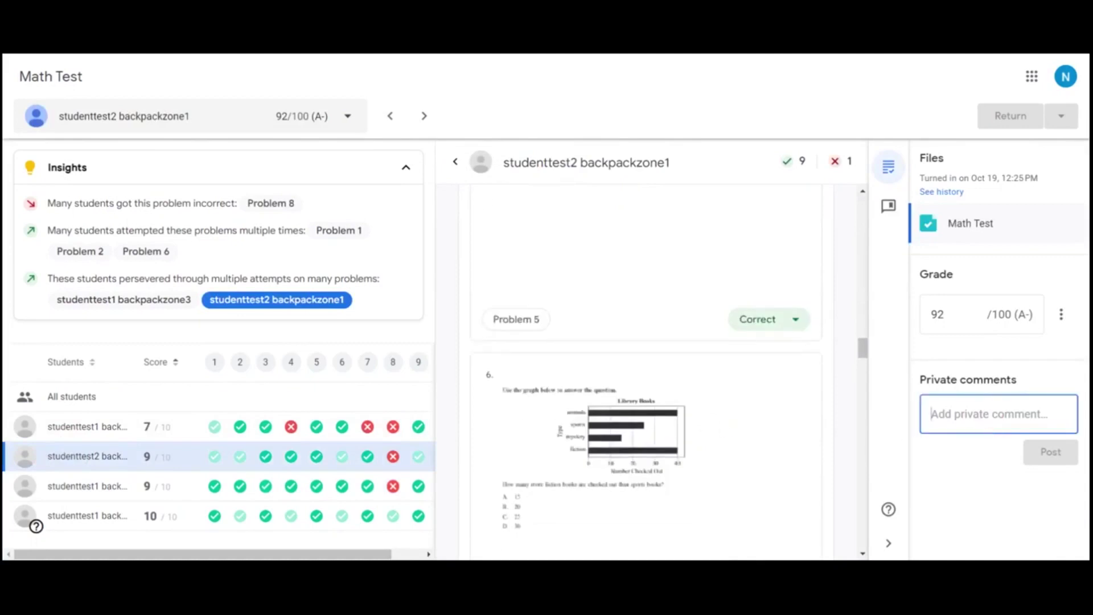
text(See )
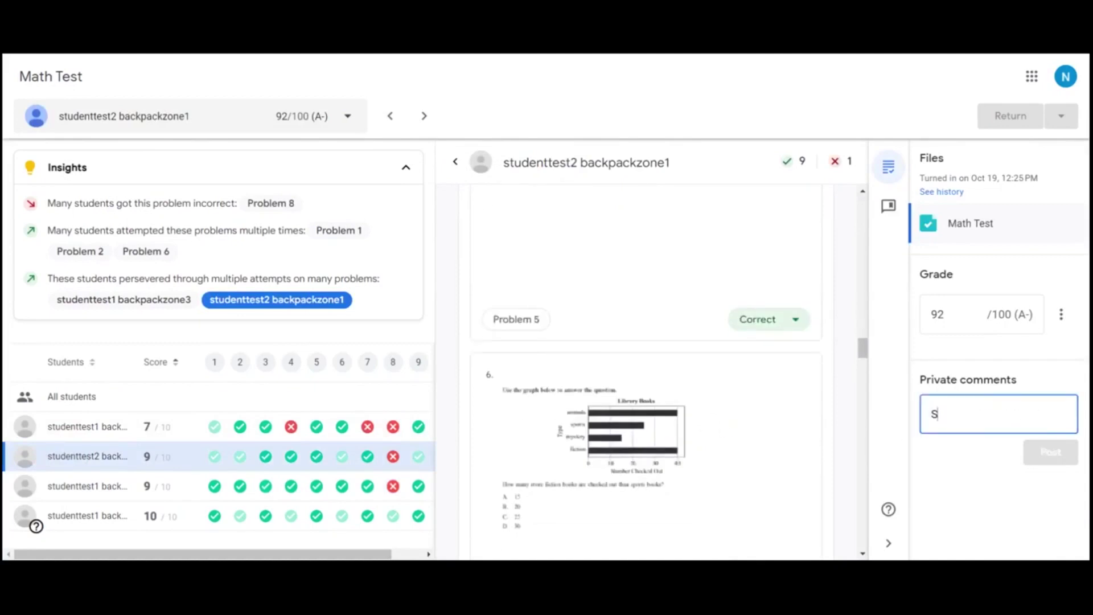
text(Me)
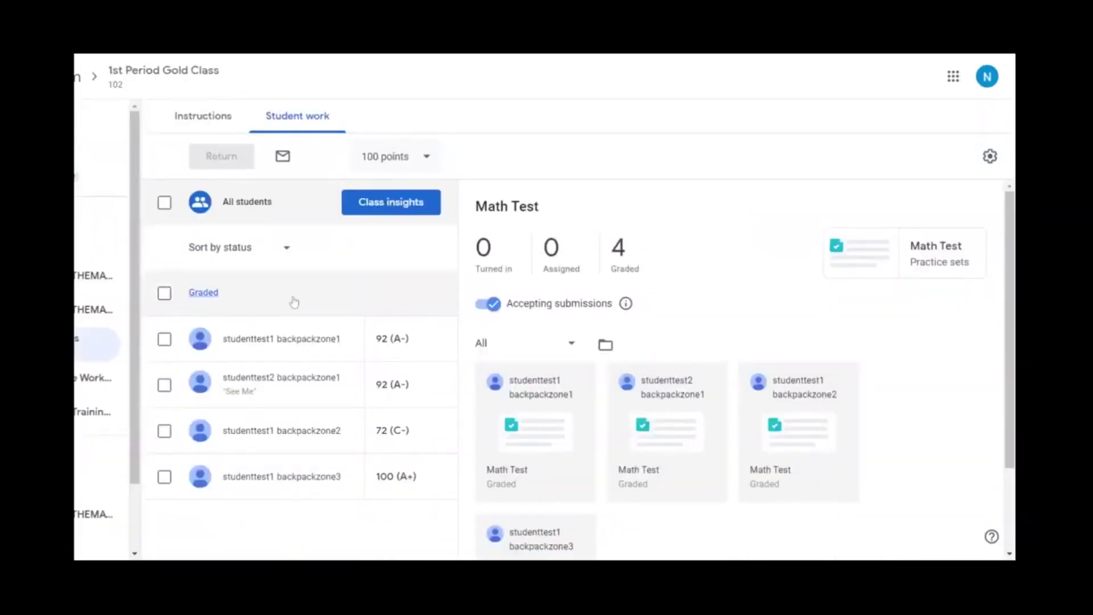
Filter to graded submissions, then view the 1st Period Gold Class grades
click(629, 271)
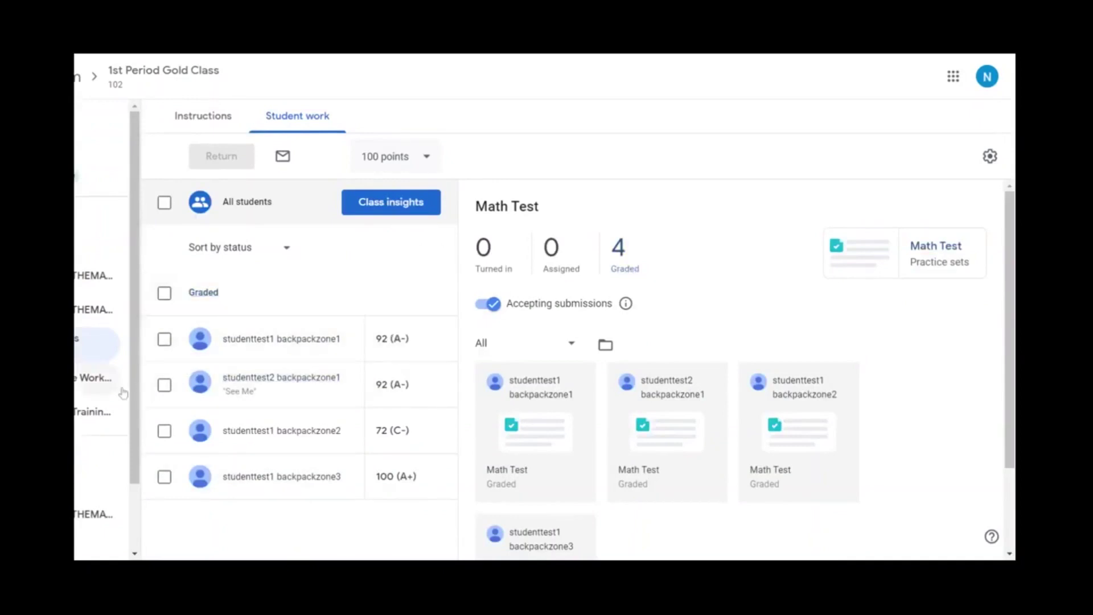
click(97, 341)
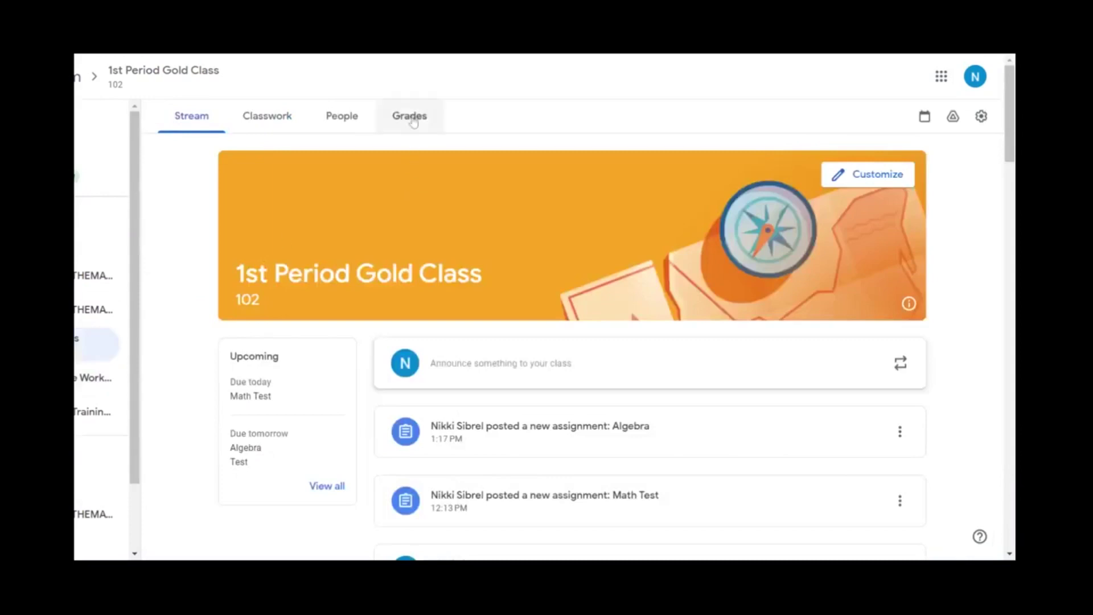
click(415, 115)
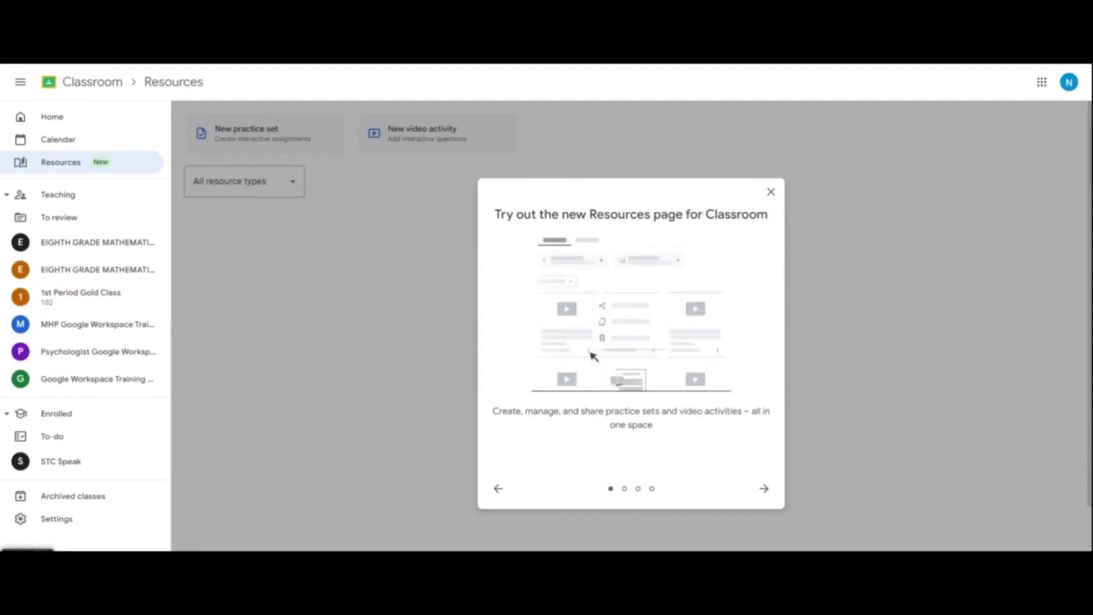
Dismiss the Resources introduction and delete the Algebra practice set
key(Escape)
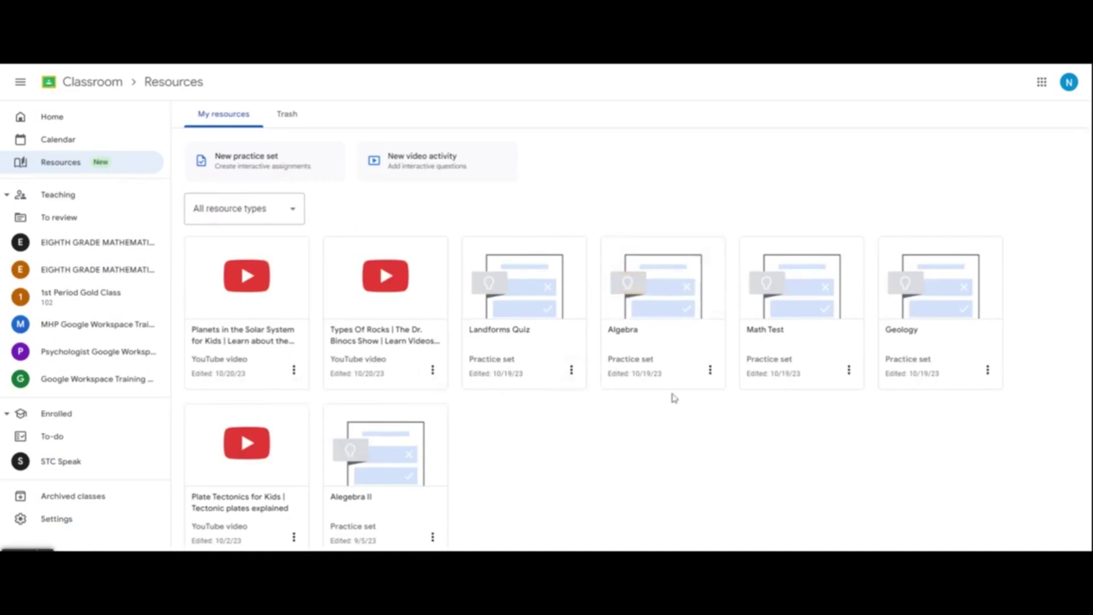
click(710, 370)
click(686, 458)
click(714, 396)
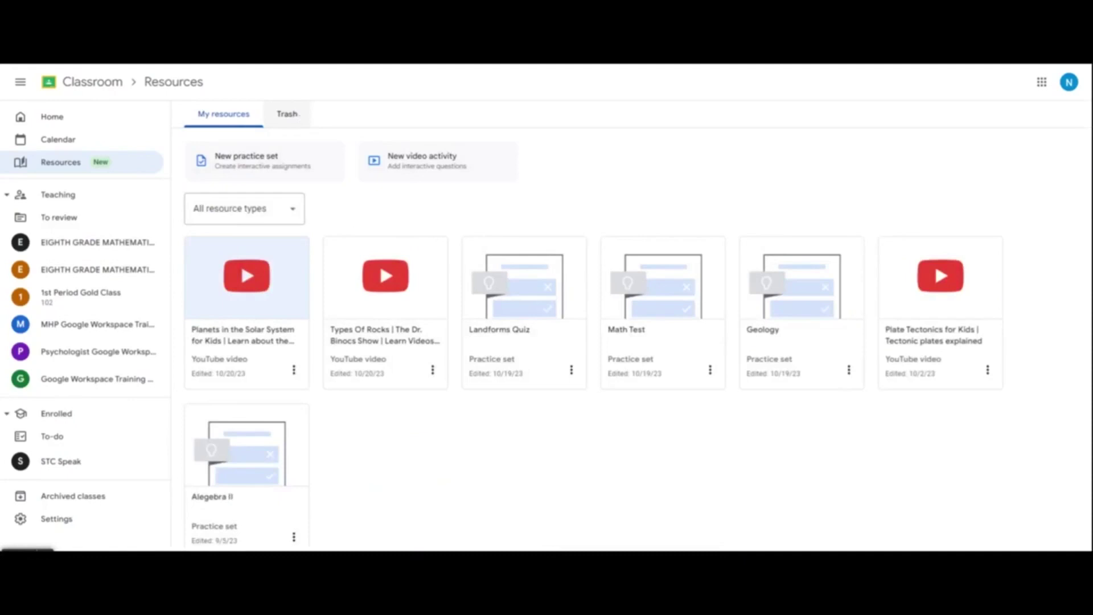
Restore the Algebra practice set from Trash and return to My resources
click(297, 114)
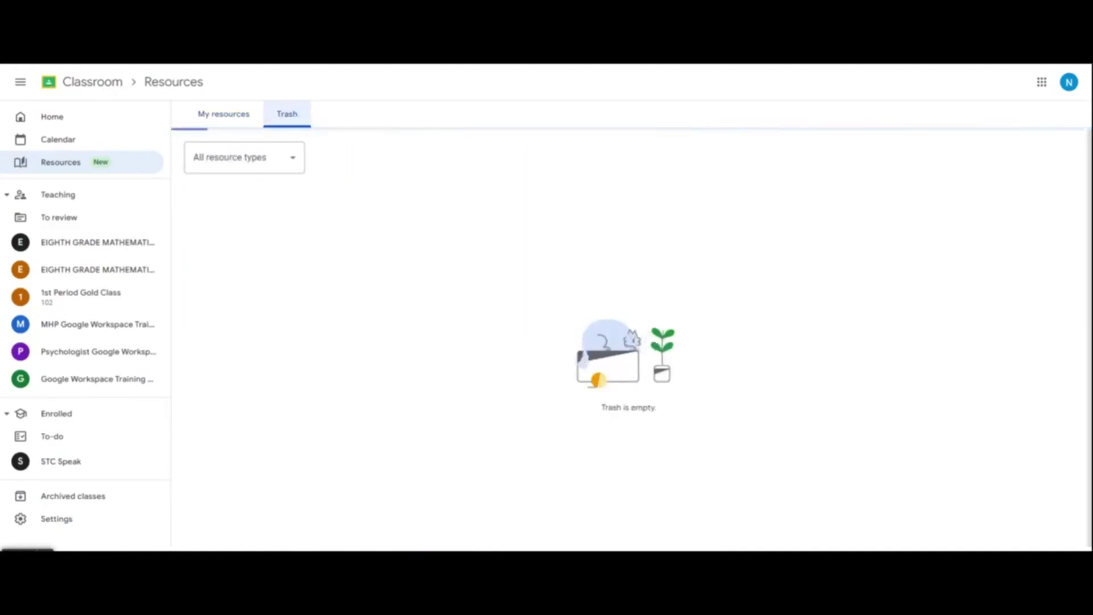
click(276, 234)
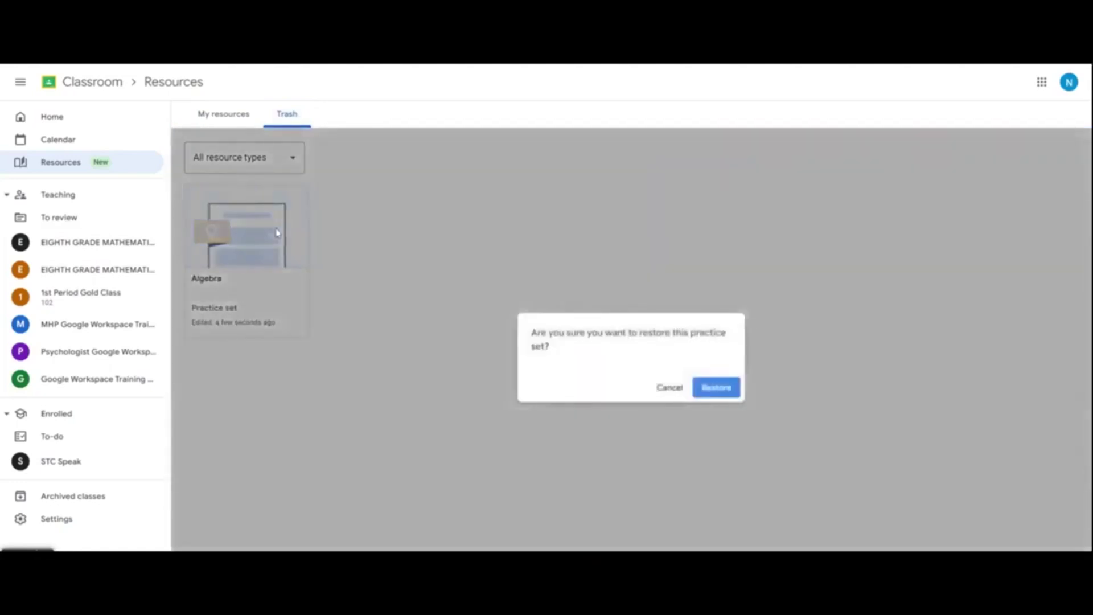
click(720, 388)
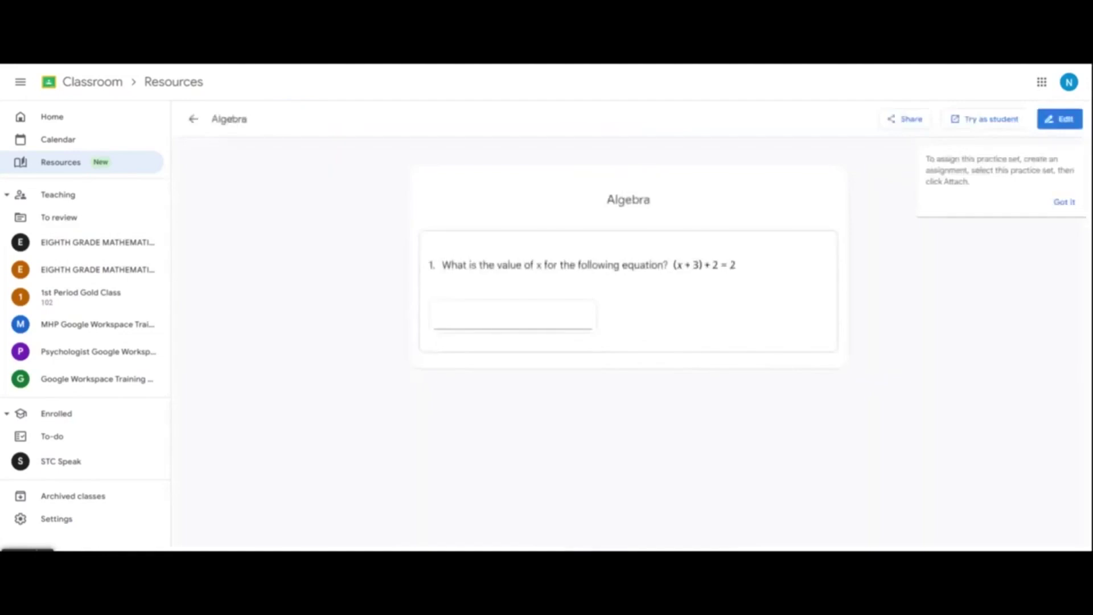
click(193, 118)
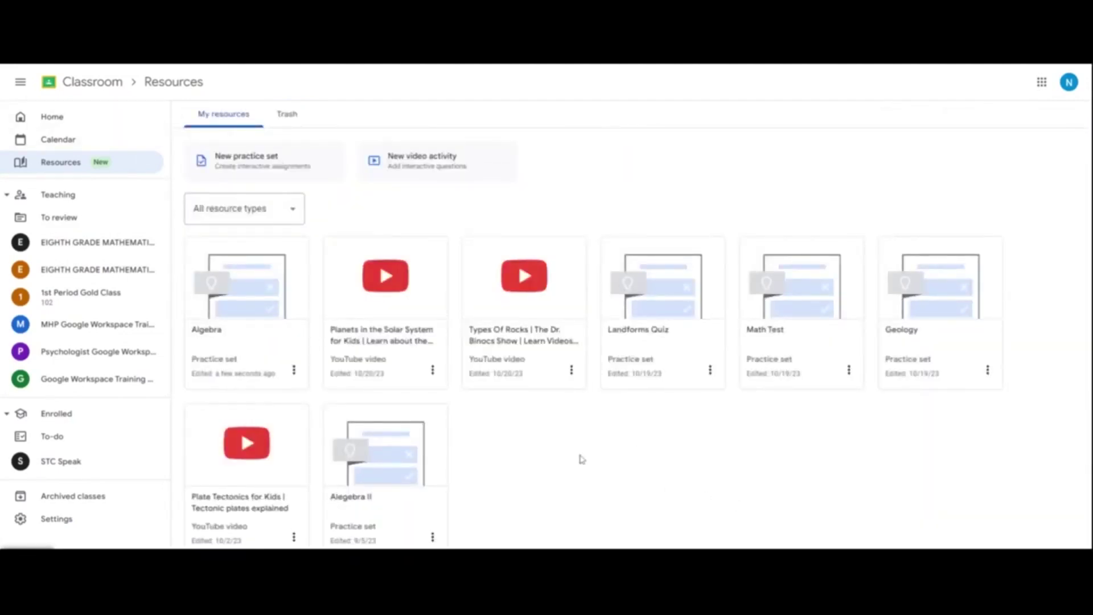
Turn on link sharing for the Landforms Quiz practice set and open Google Chat
click(710, 371)
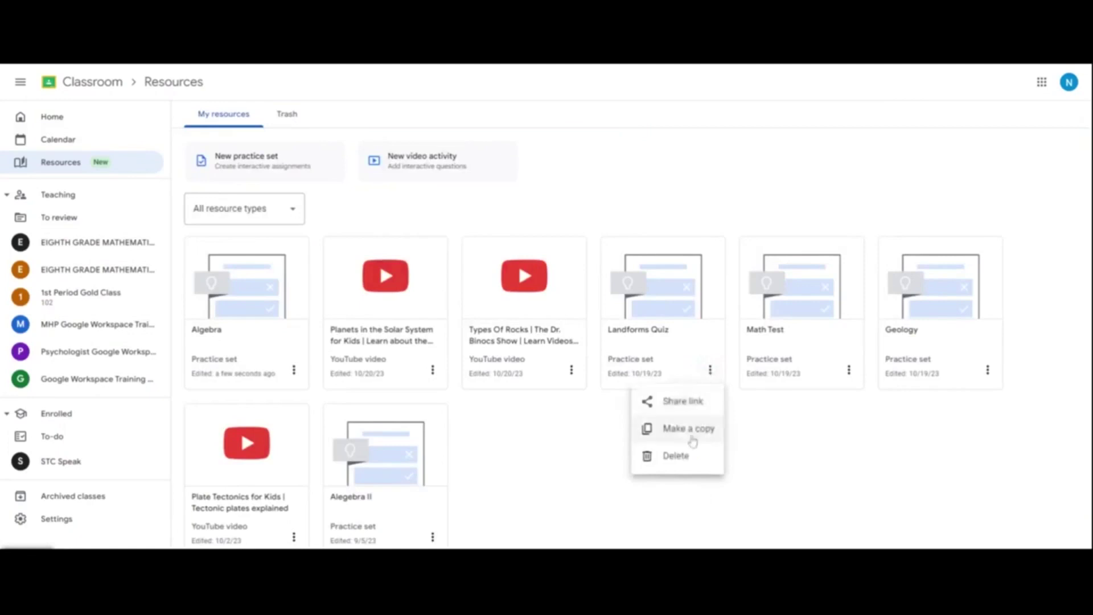
click(694, 401)
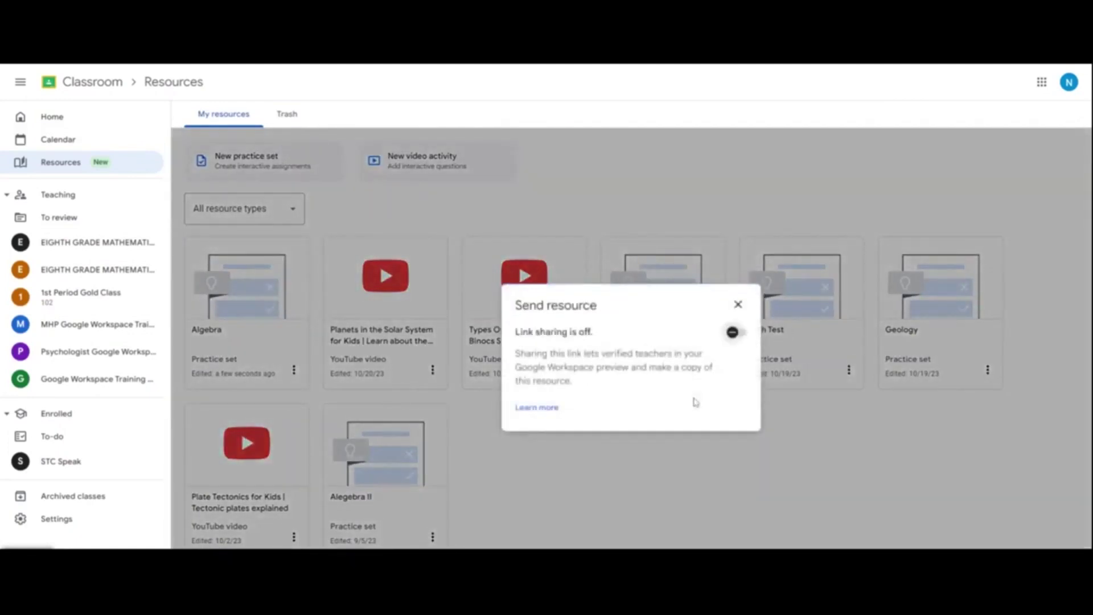
click(735, 334)
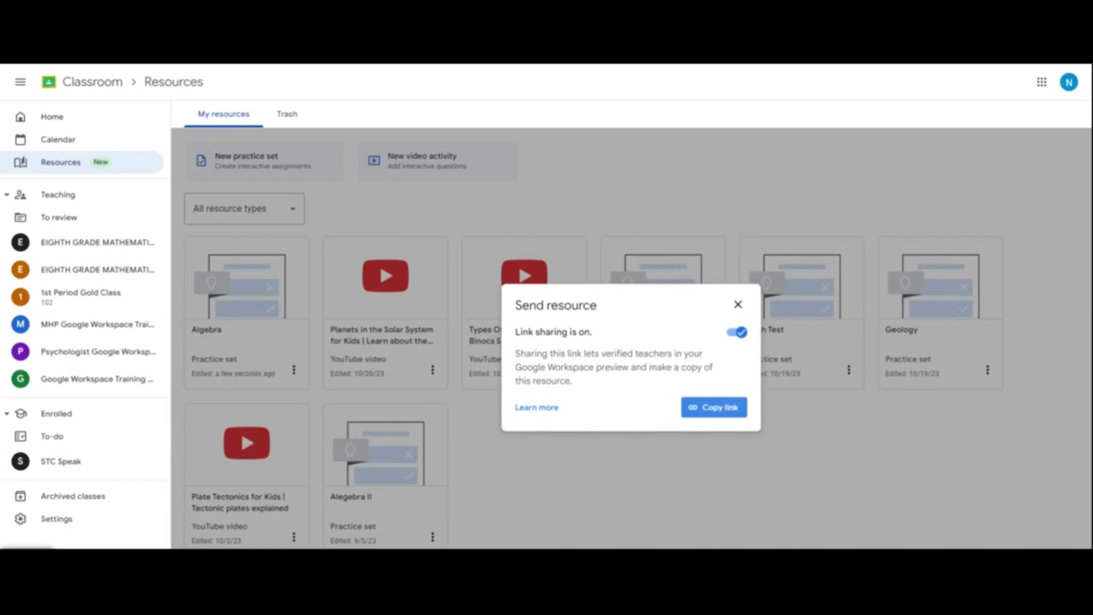
click(1042, 82)
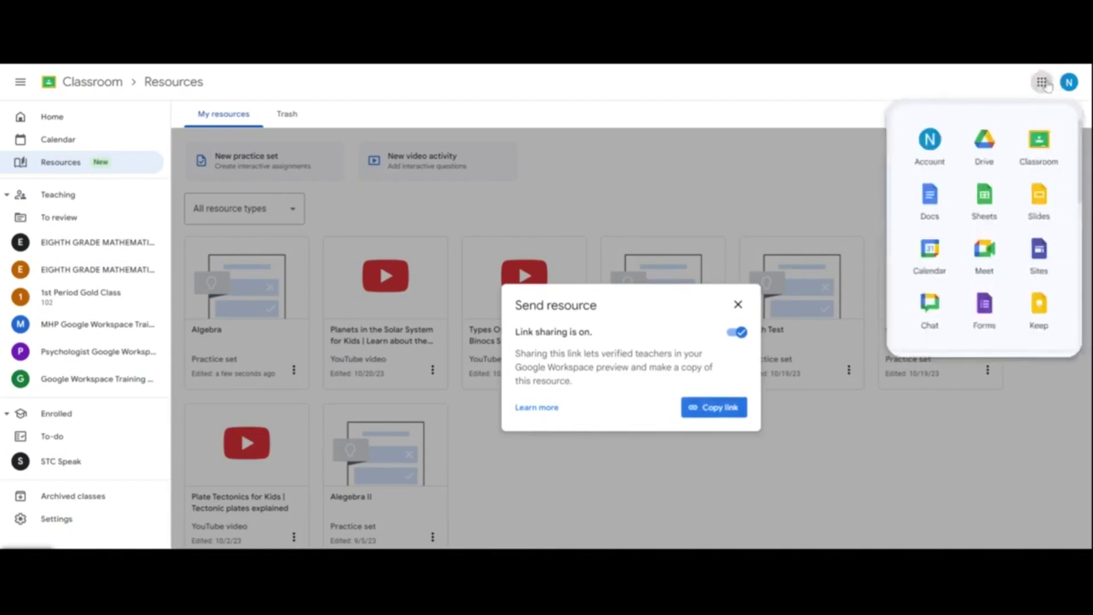
key(Escape)
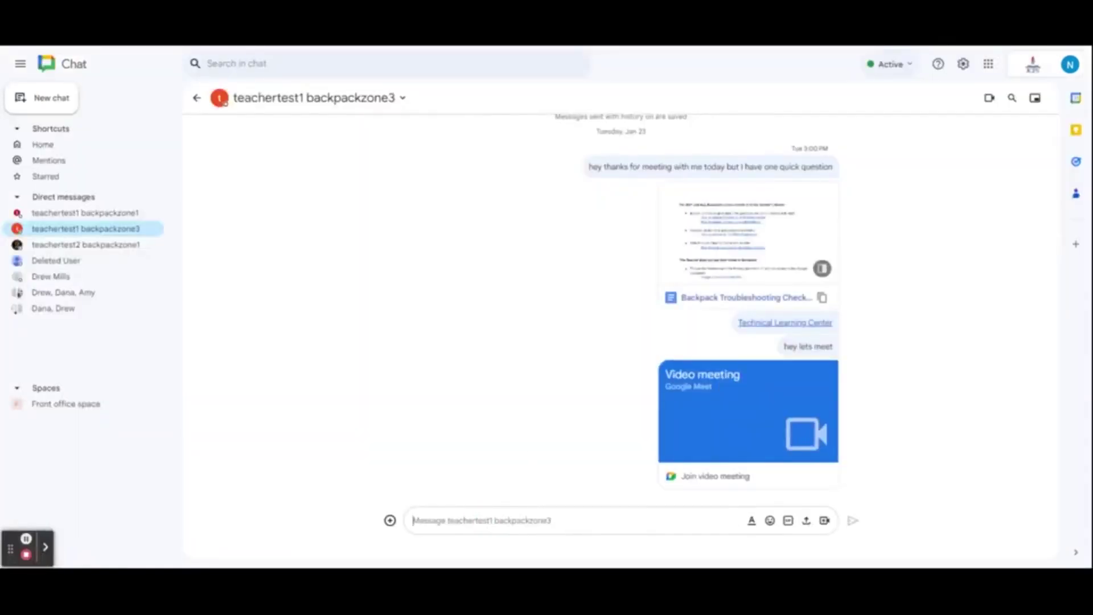
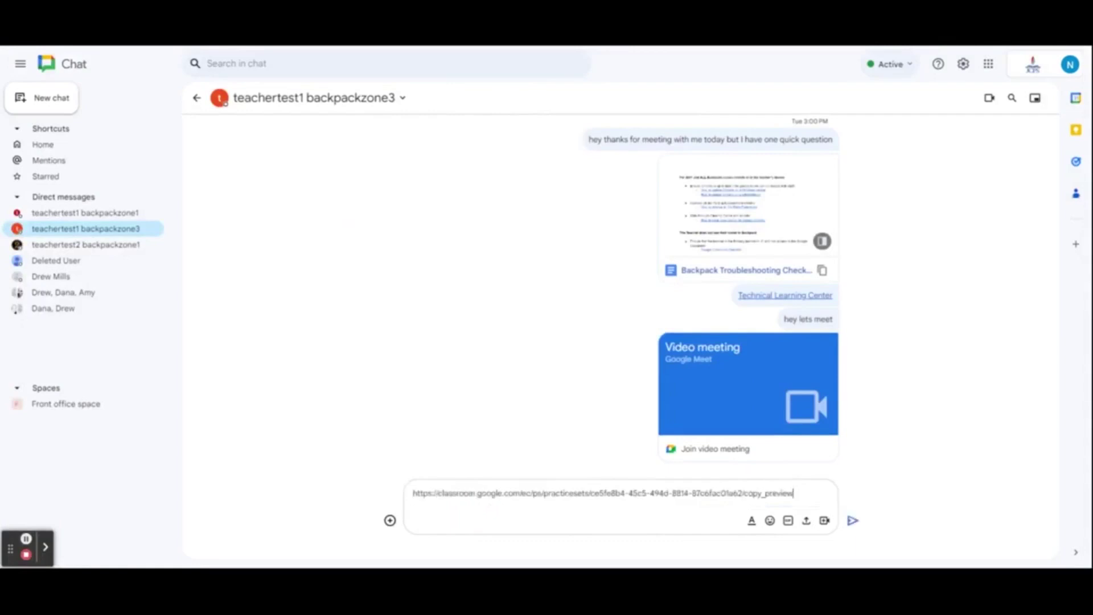
Send the Landforms Quiz share link in the direct message and open its preview
click(852, 520)
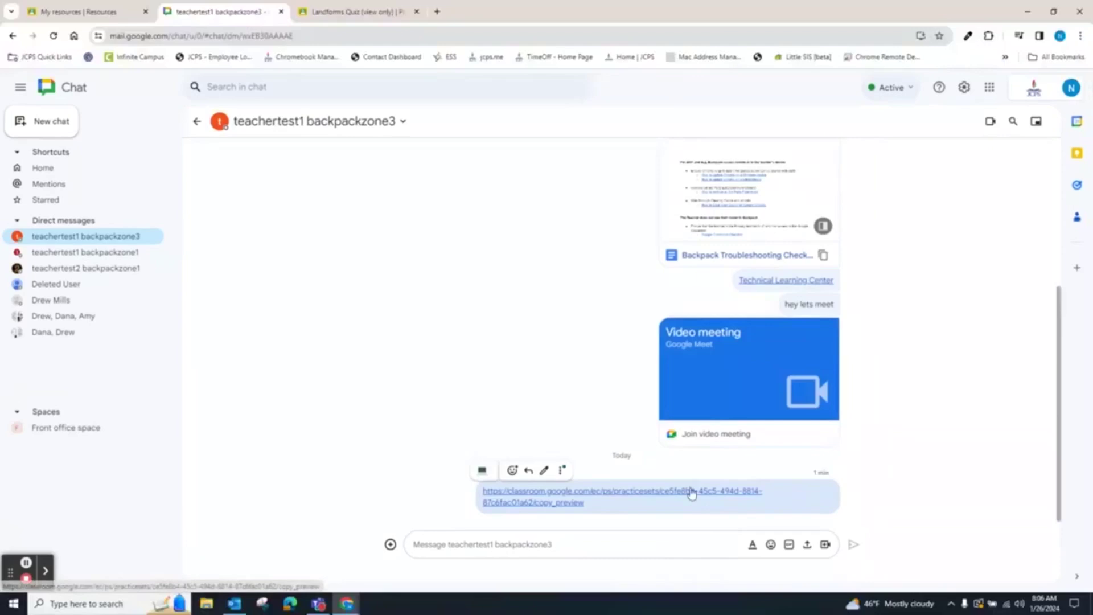
click(691, 468)
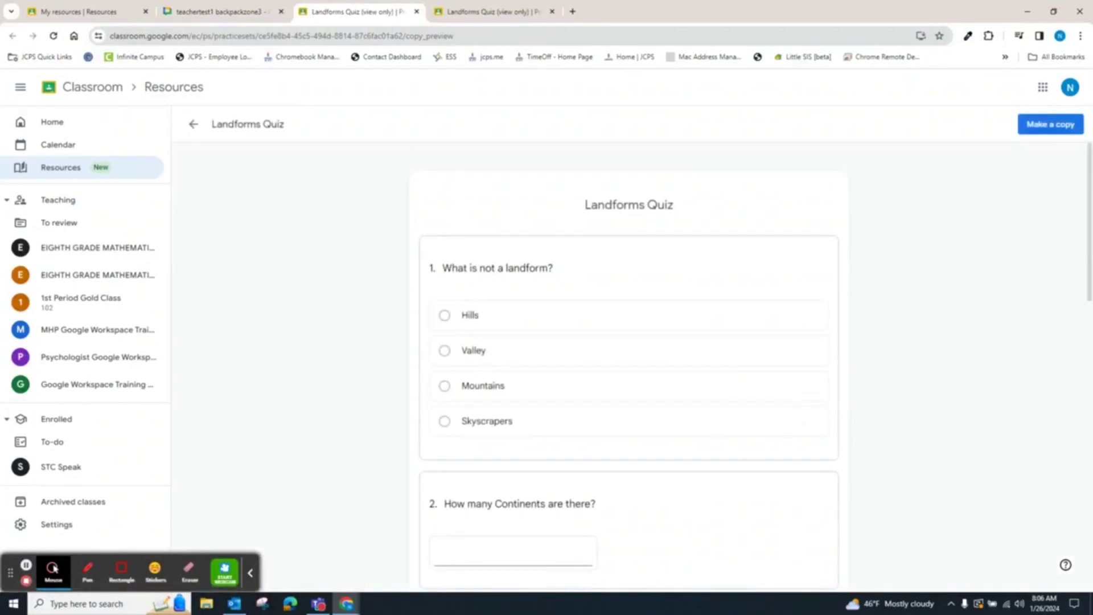
Copy the shared quiz into My resources as '2024 Landforms Quiz'
click(1030, 131)
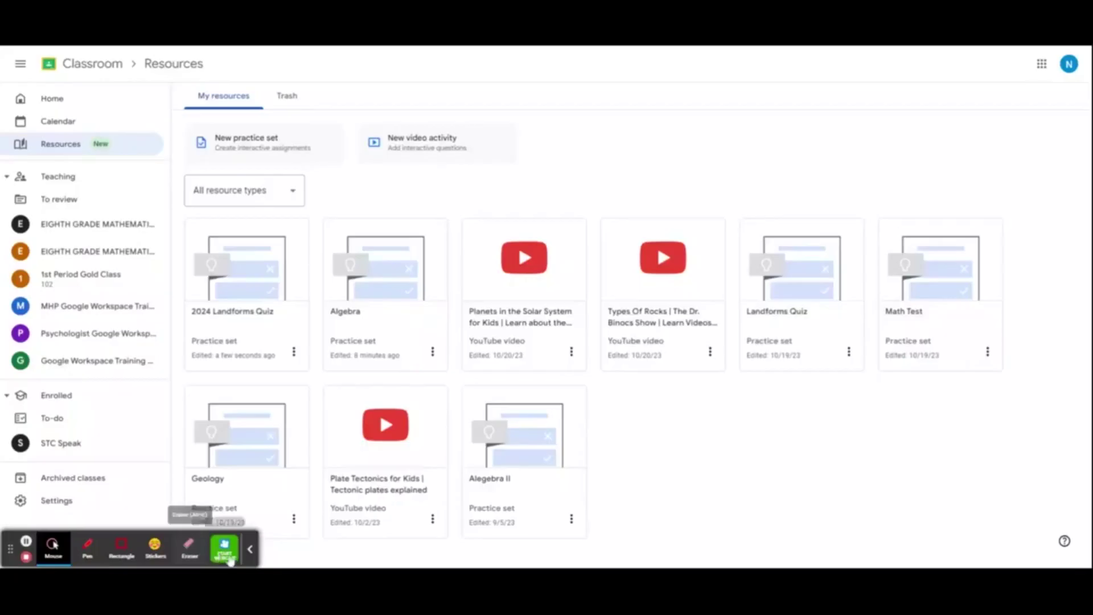
click(249, 548)
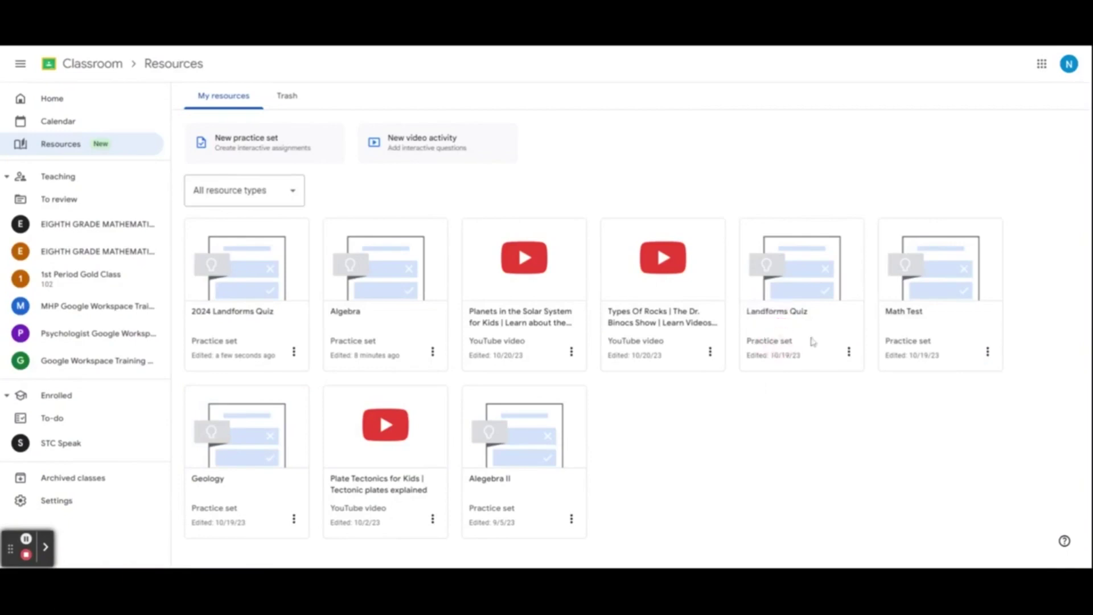
Delete question 2, 'How many Continents are there?', from the Landforms Quiz and finish editing
click(820, 263)
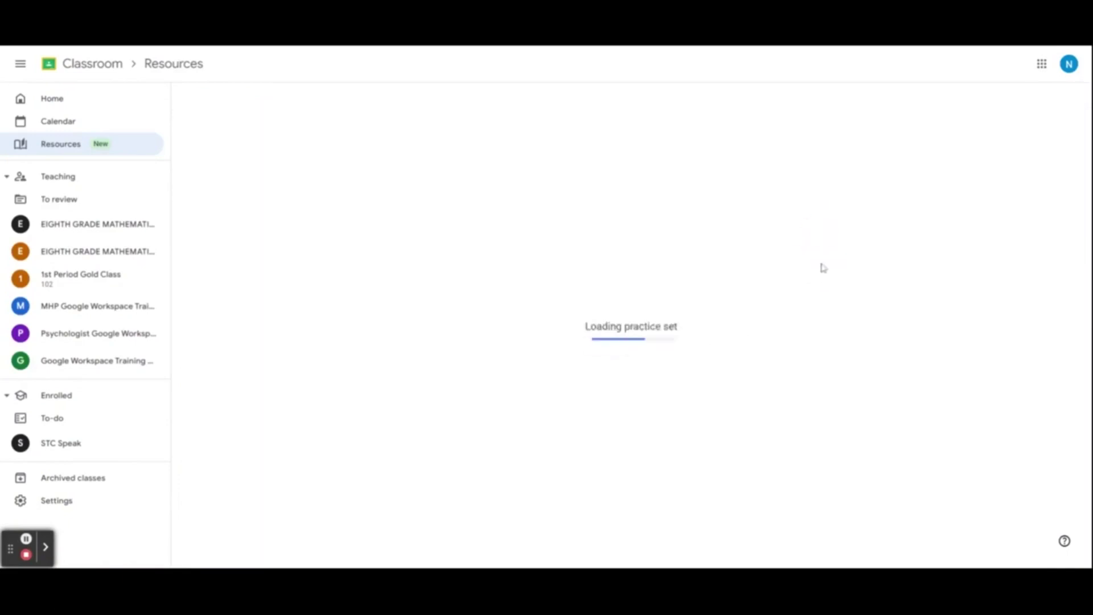
click(1063, 102)
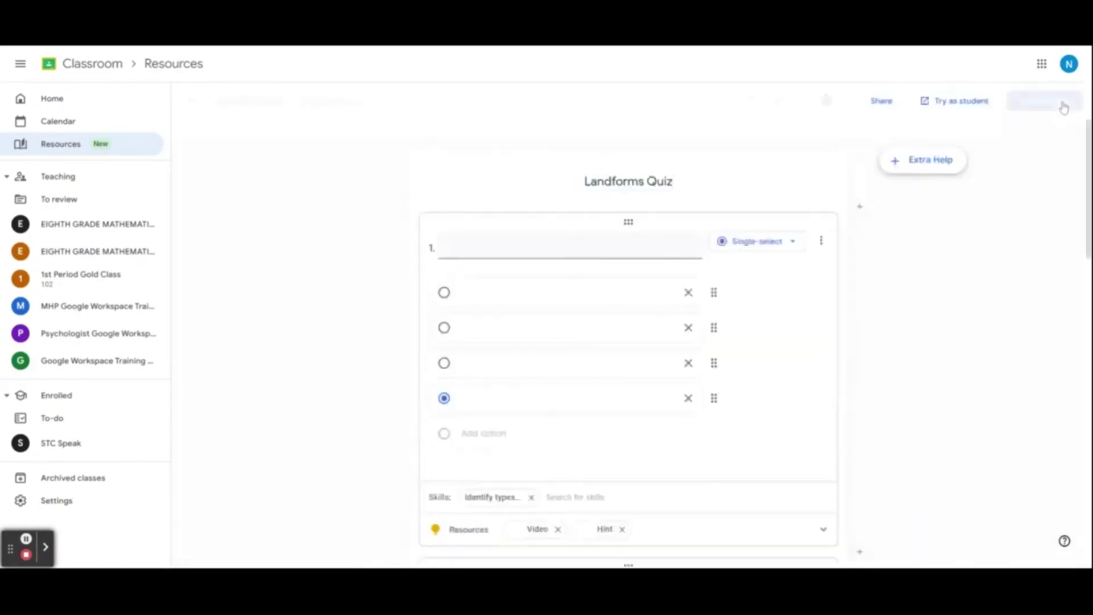
scroll(740, 400, down, 1)
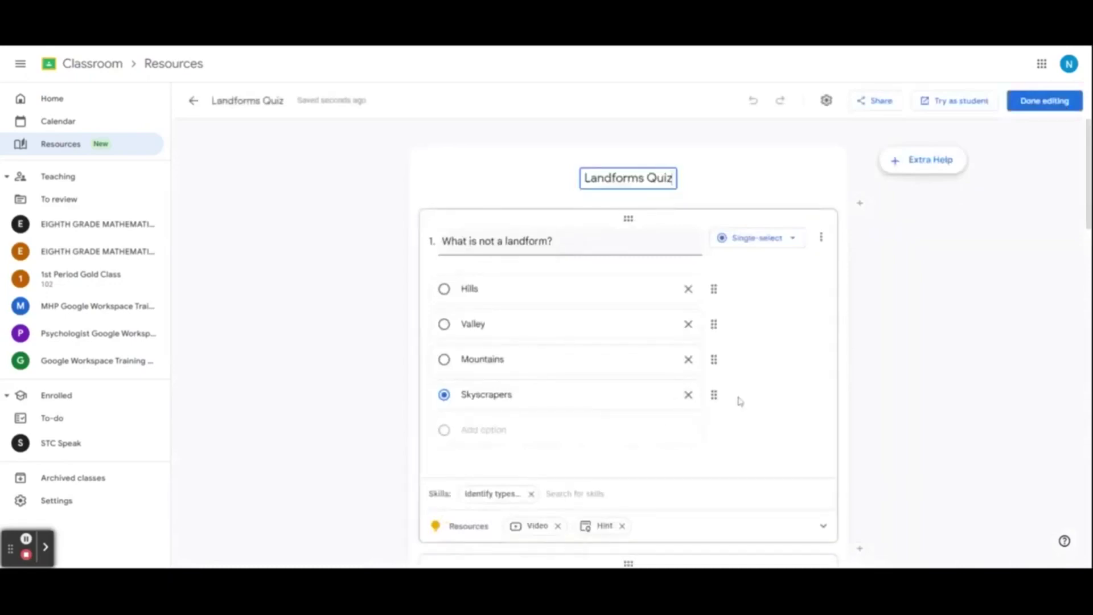
scroll(740, 399, down, 20)
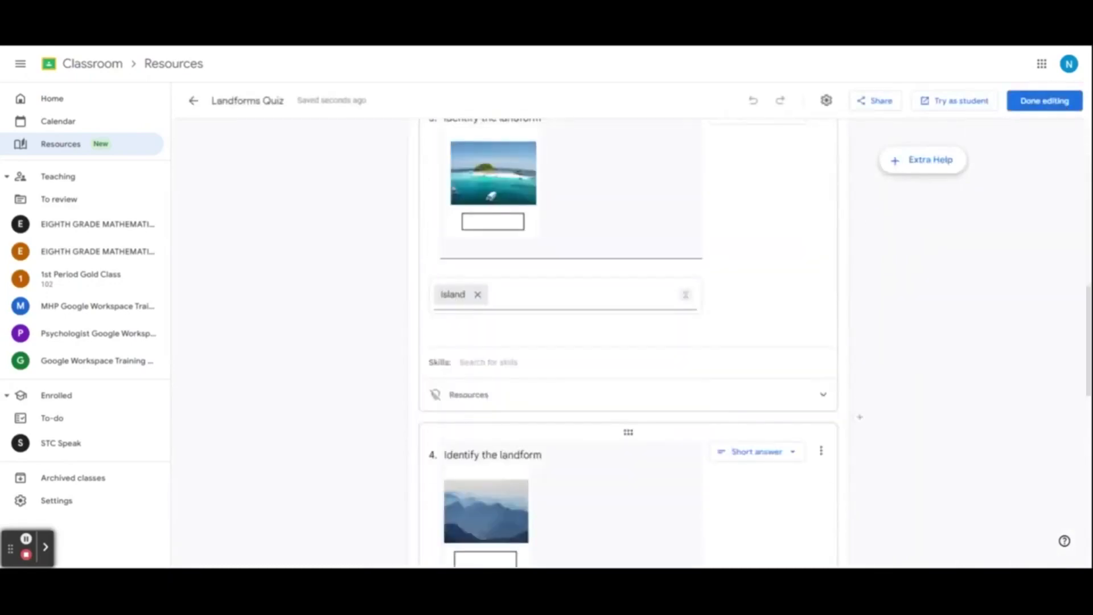
scroll(720, 321, up, 20)
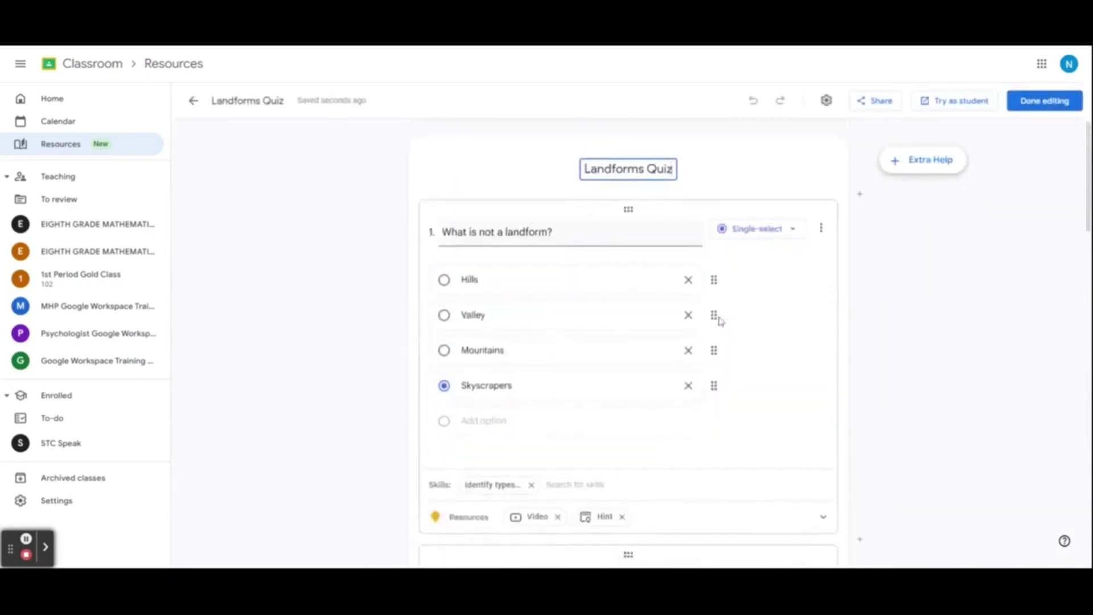
scroll(720, 319, down, 1)
click(821, 300)
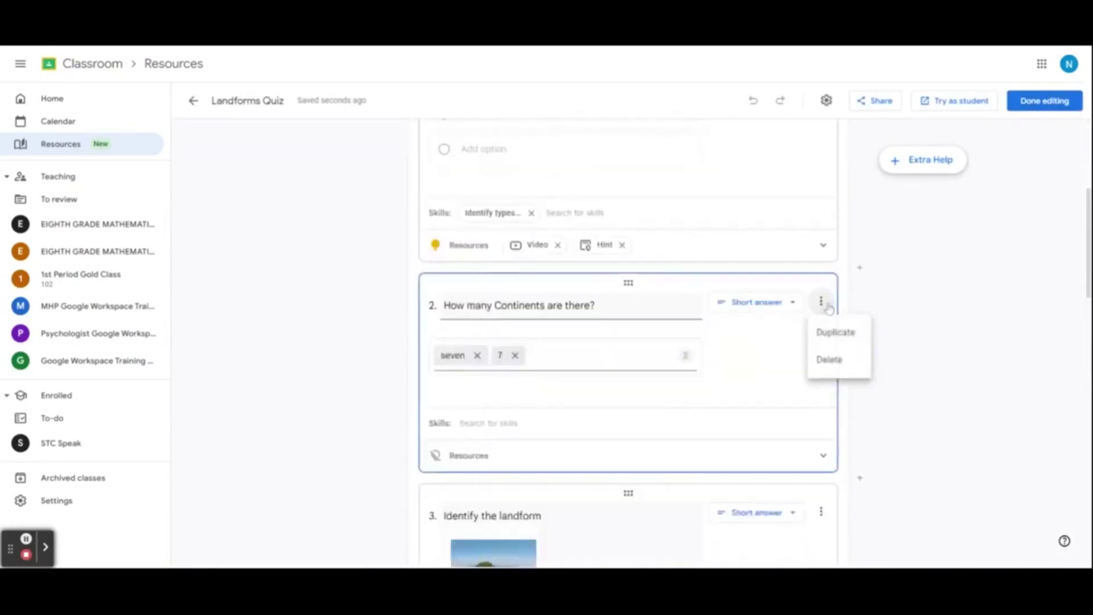
click(837, 366)
click(1037, 104)
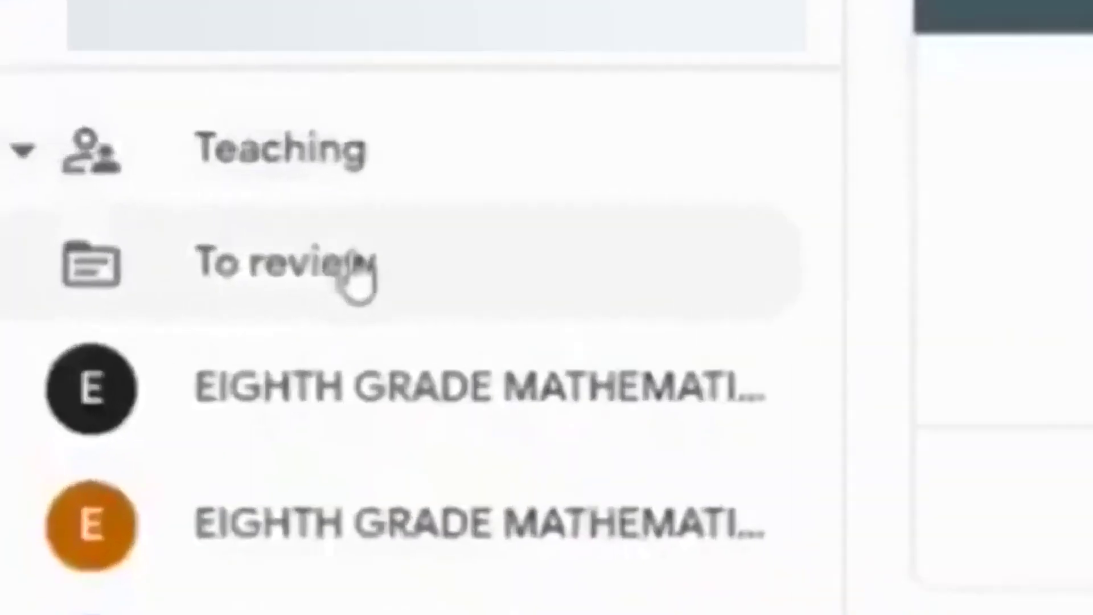
From To review, open Types of Rocks Questions and give both students an A+
click(350, 265)
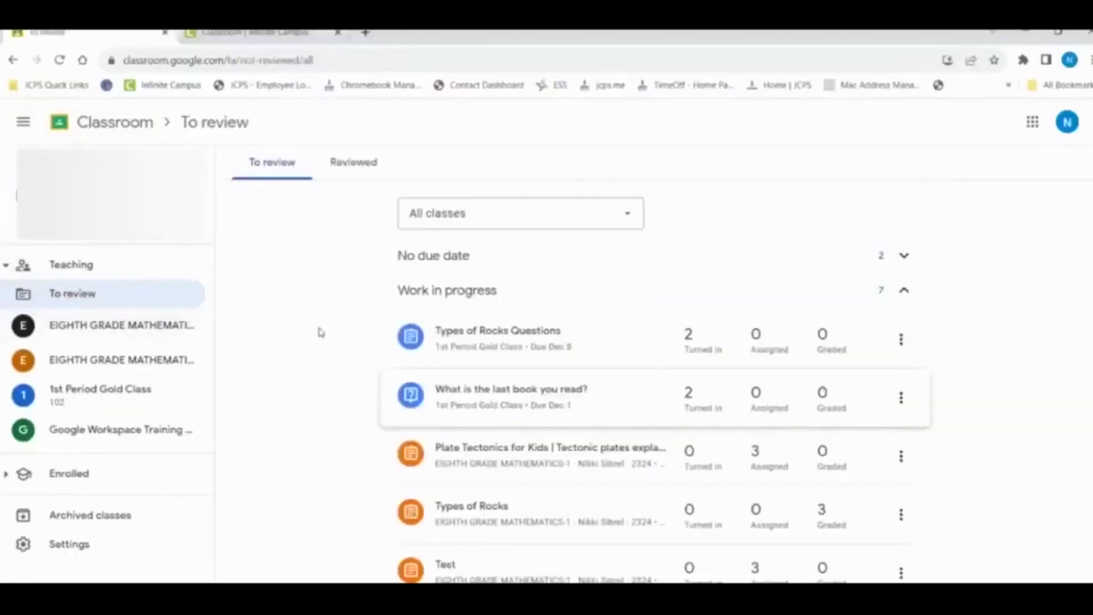
scroll(322, 330, down, 2)
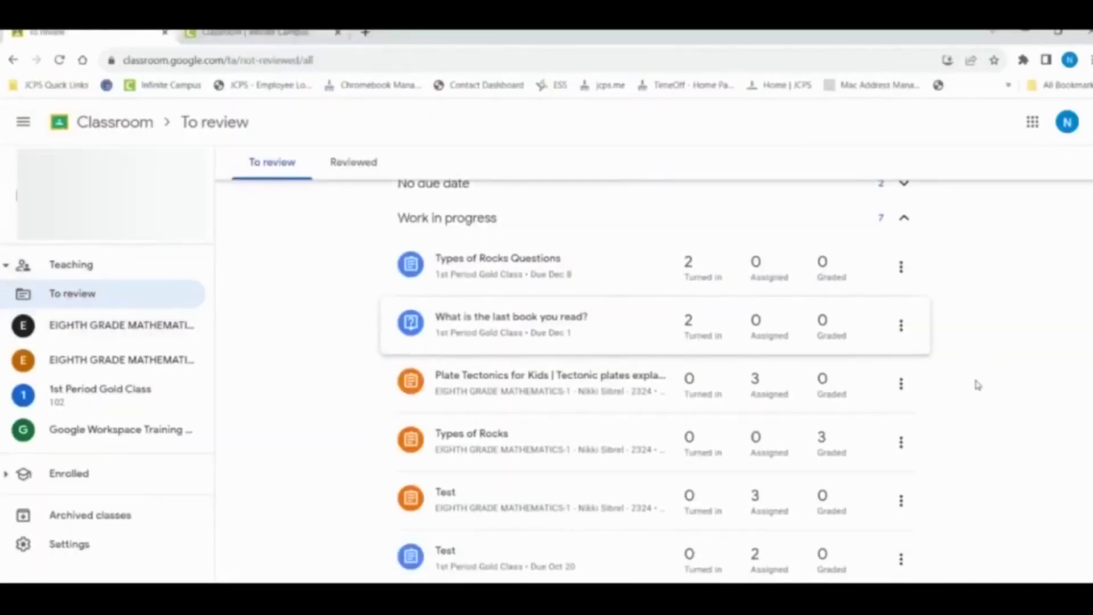
scroll(977, 384, up, 2)
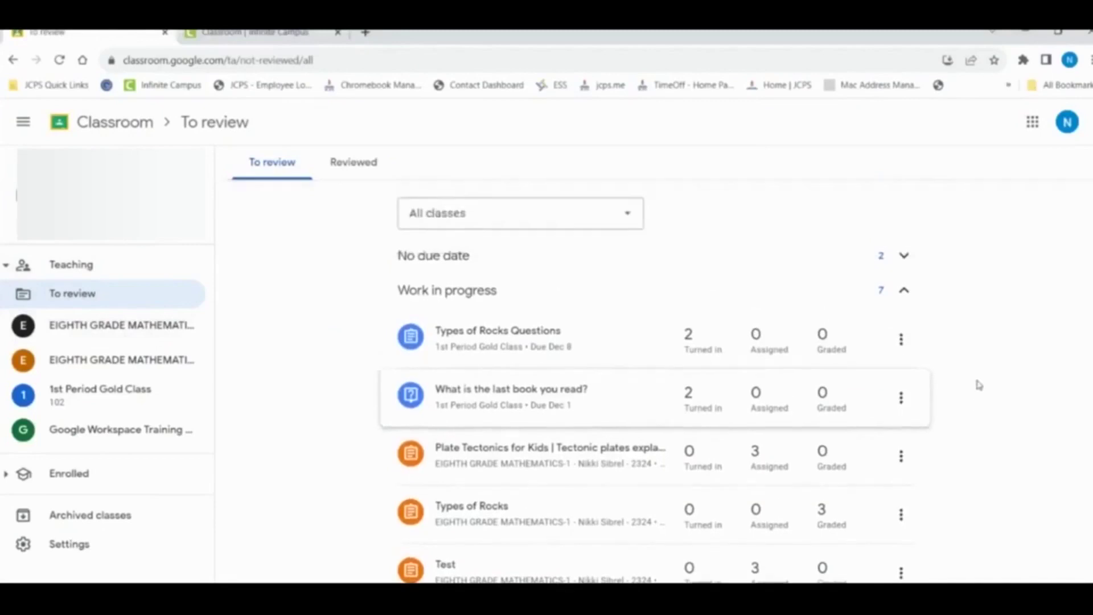
click(613, 348)
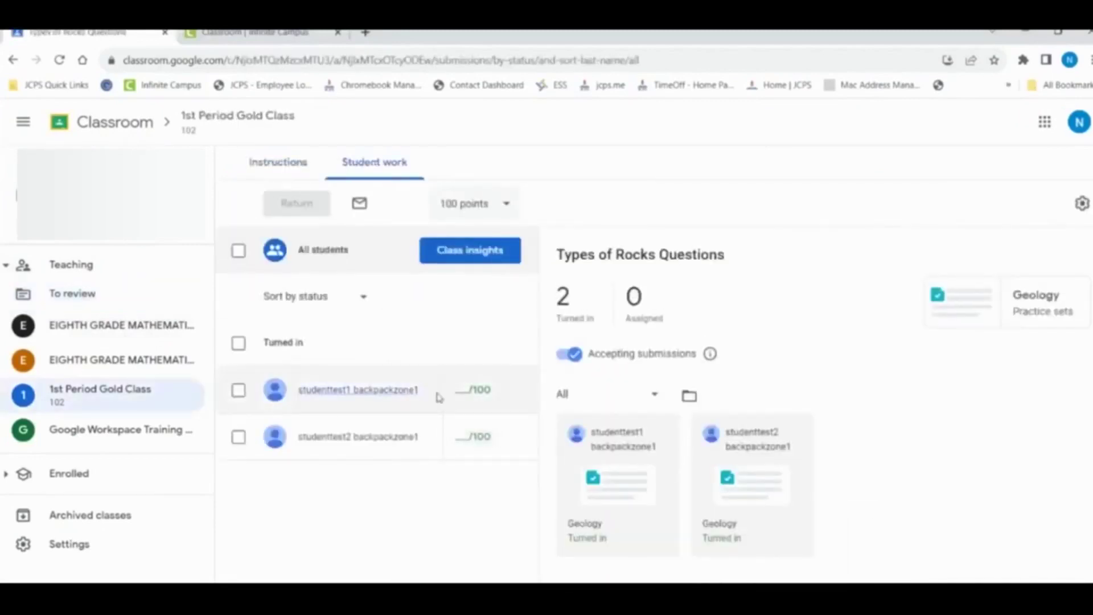
click(470, 390)
click(527, 147)
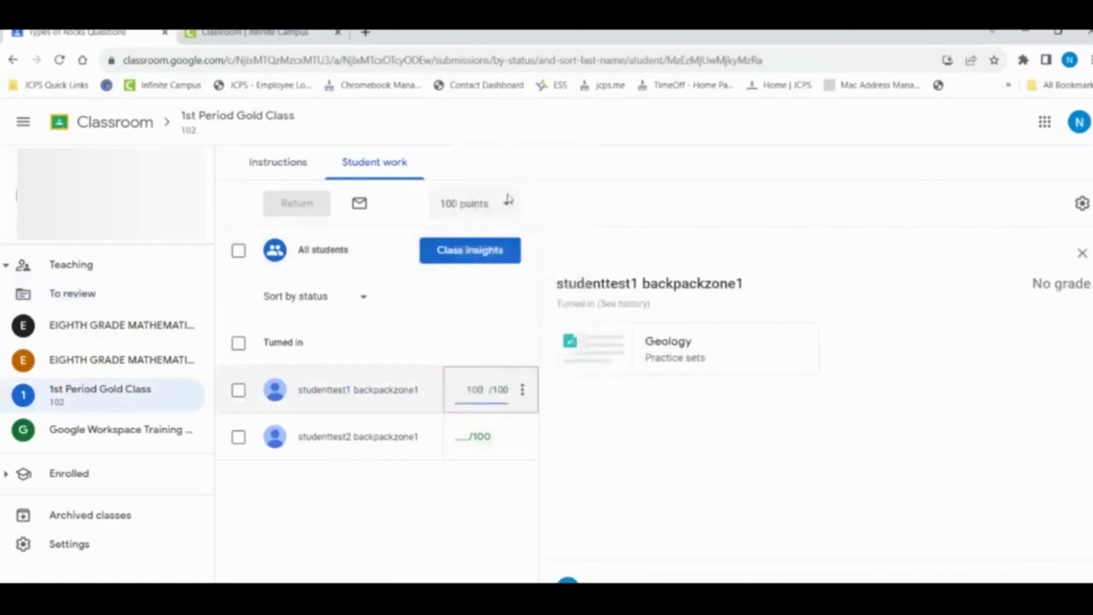
click(465, 436)
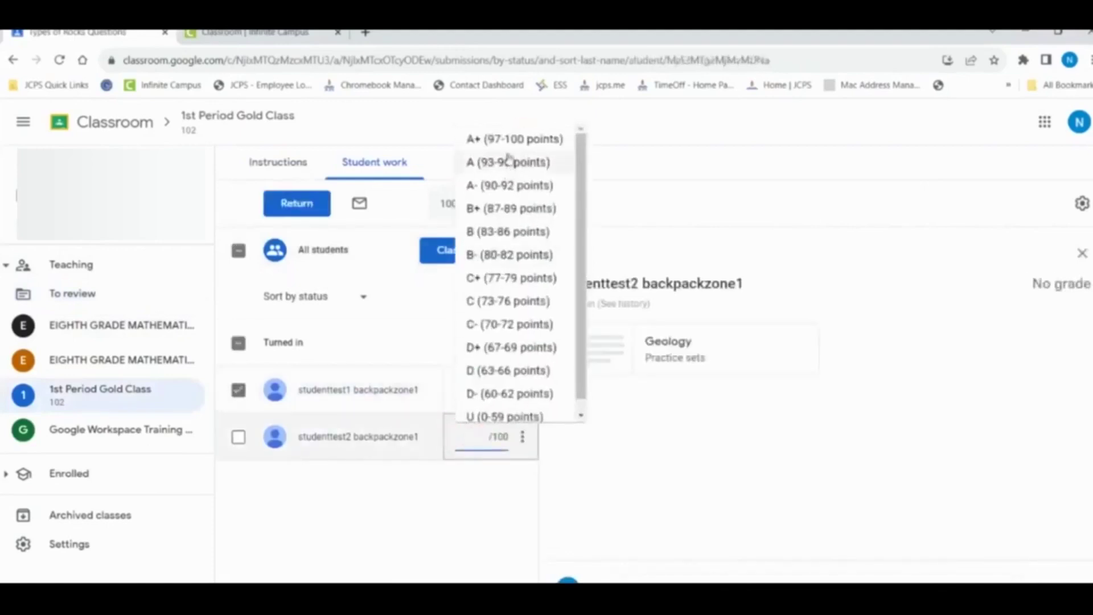
click(504, 139)
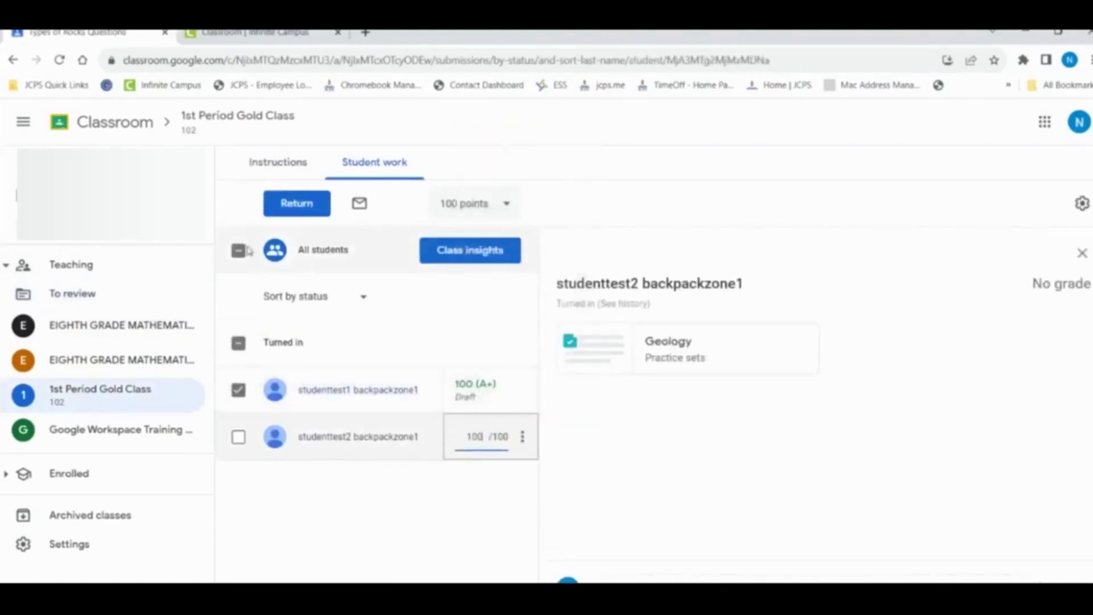
Return both students' graded Types of Rocks Questions work
click(299, 209)
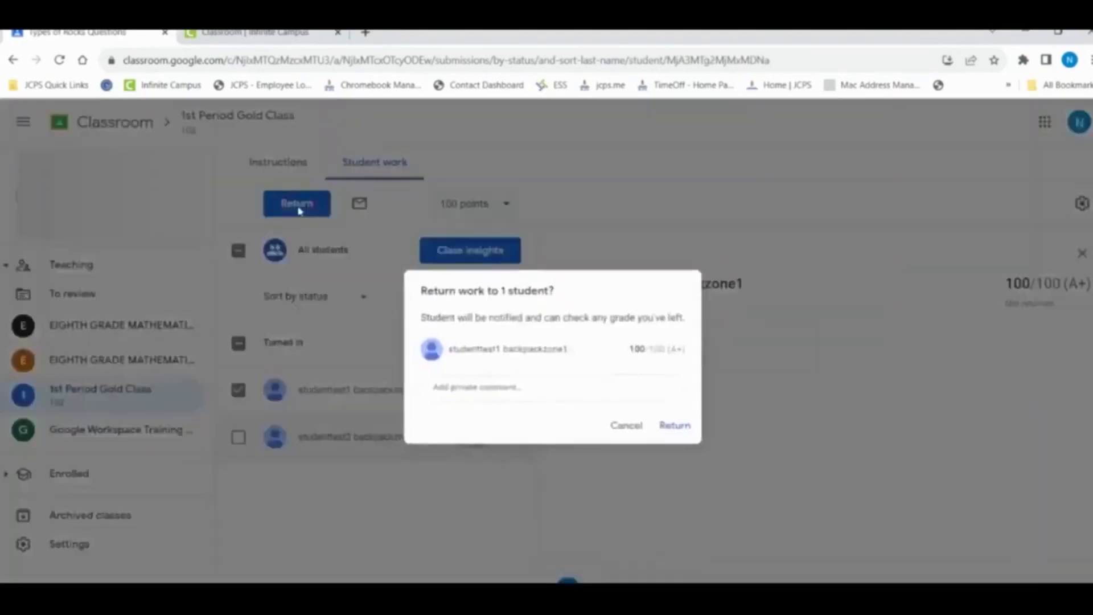
click(675, 426)
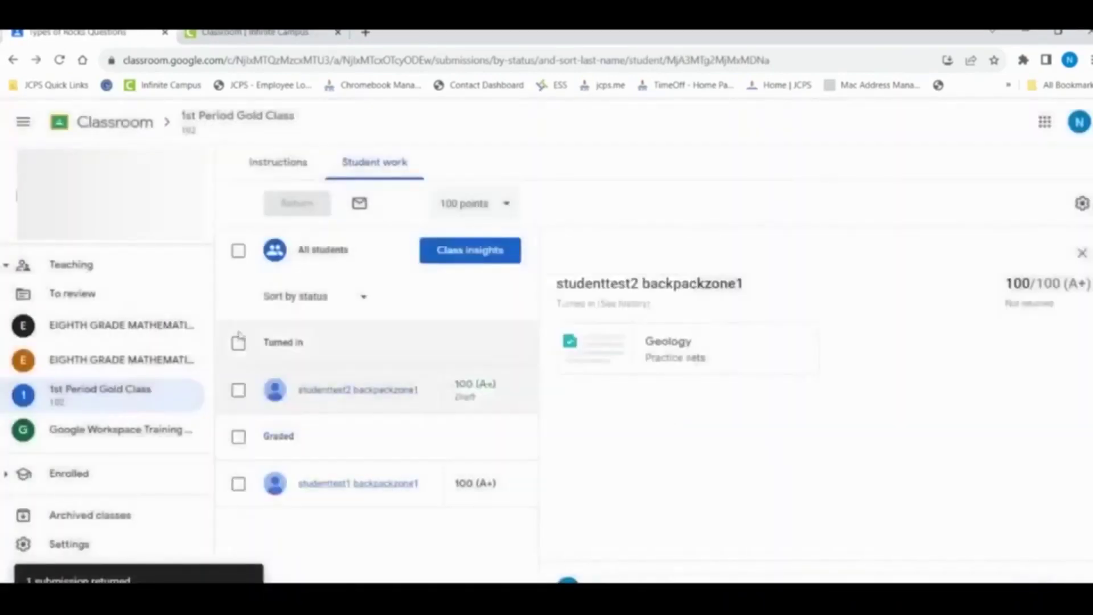
click(238, 343)
click(291, 207)
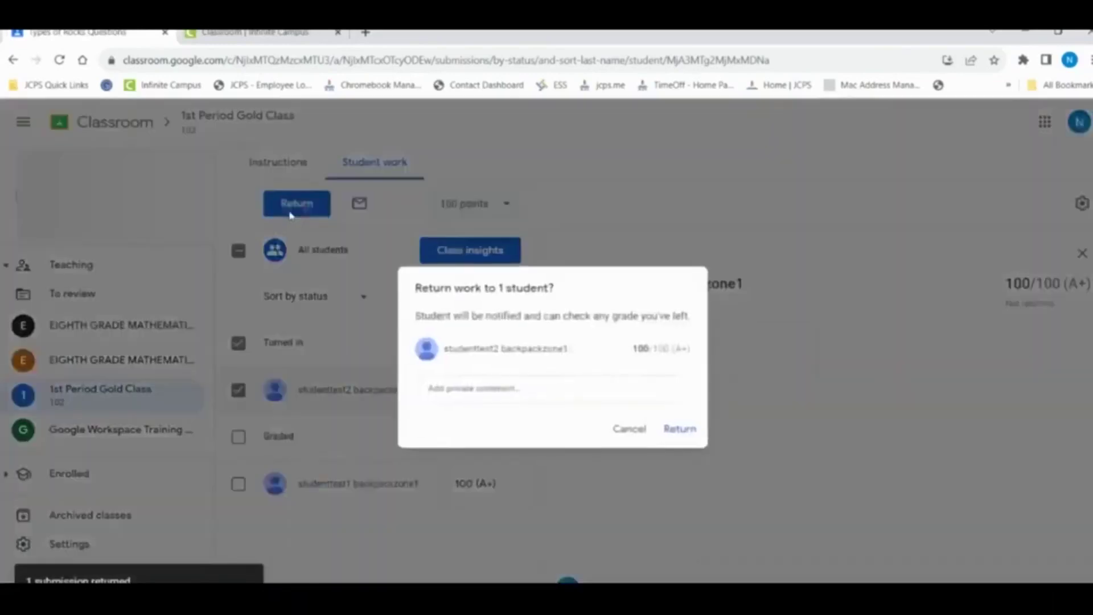
click(694, 431)
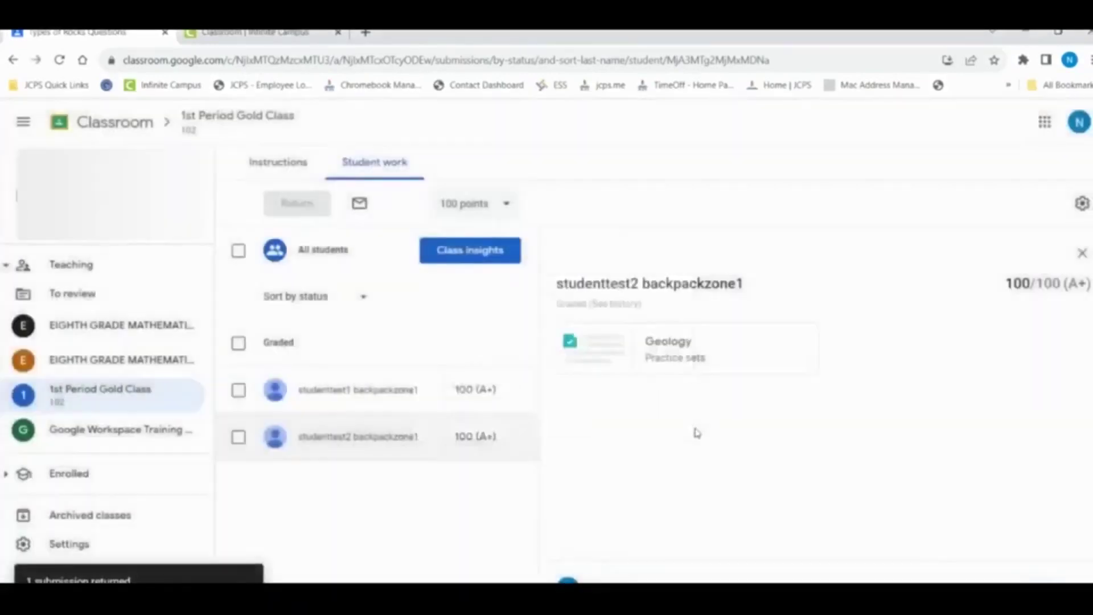
Mark Types of Rocks Questions as reviewed and open the EIGHTH GRADE MATHEMATICS-1 class
key(alt+Left)
click(900, 344)
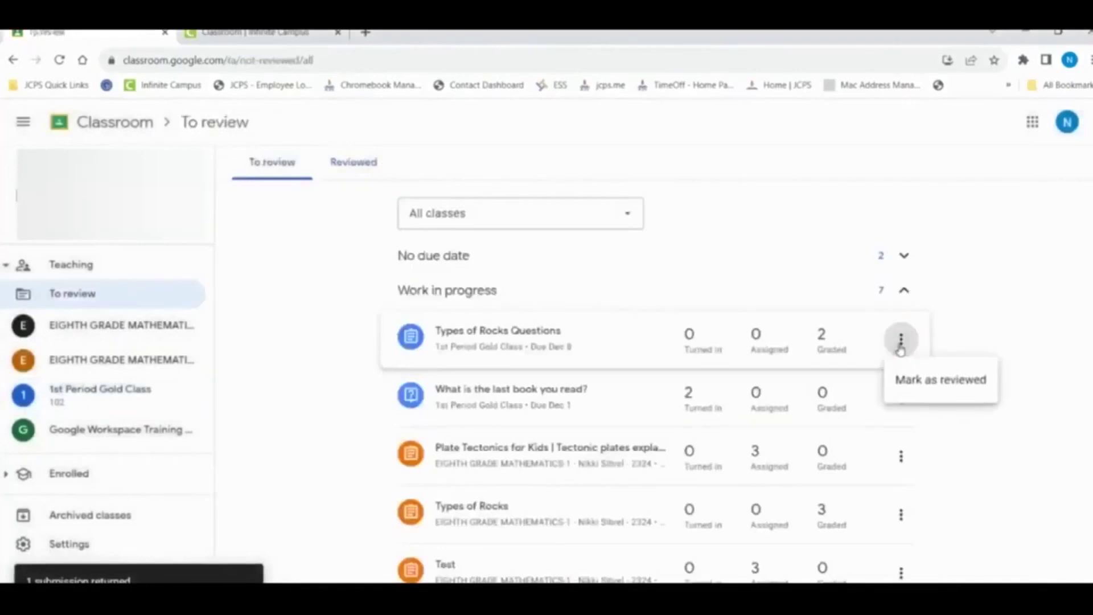
click(910, 378)
scroll(532, 537, down, 2)
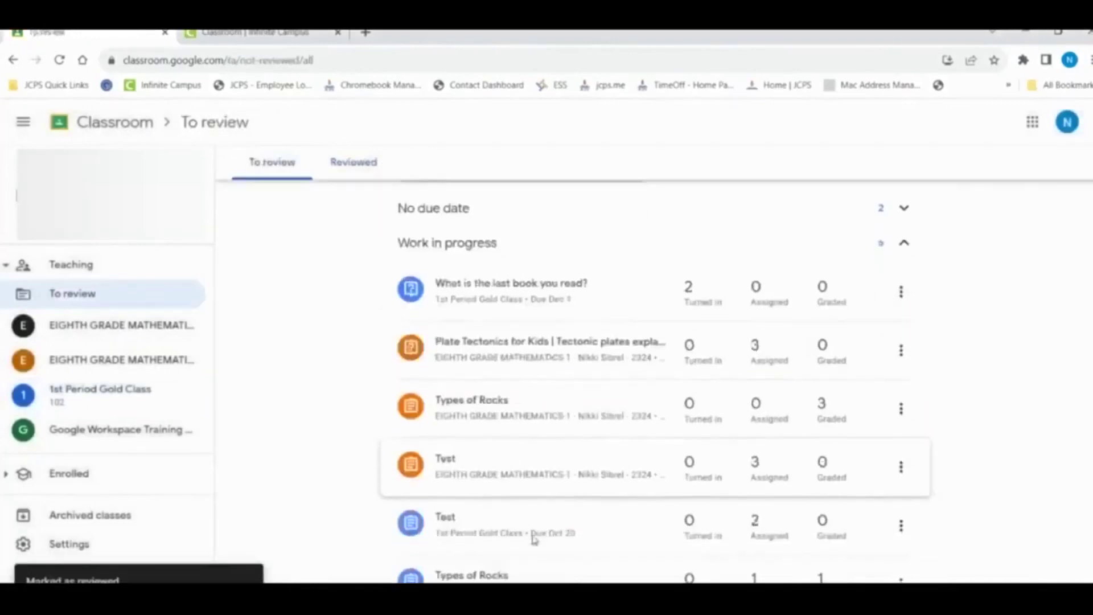
click(117, 356)
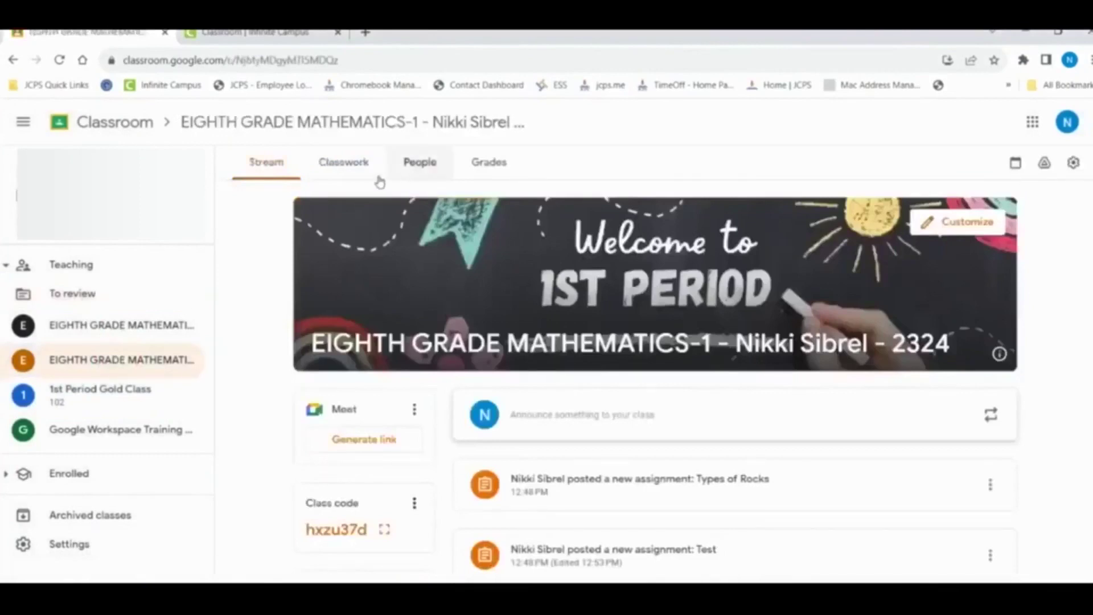
Return all Test work to the three students from the grades table
click(481, 170)
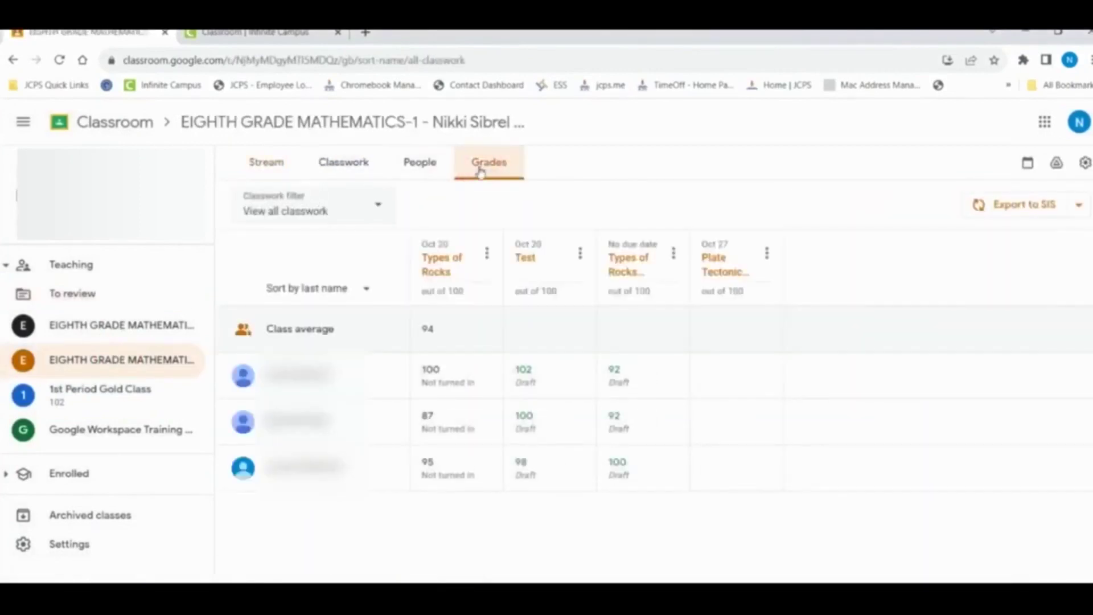
click(580, 252)
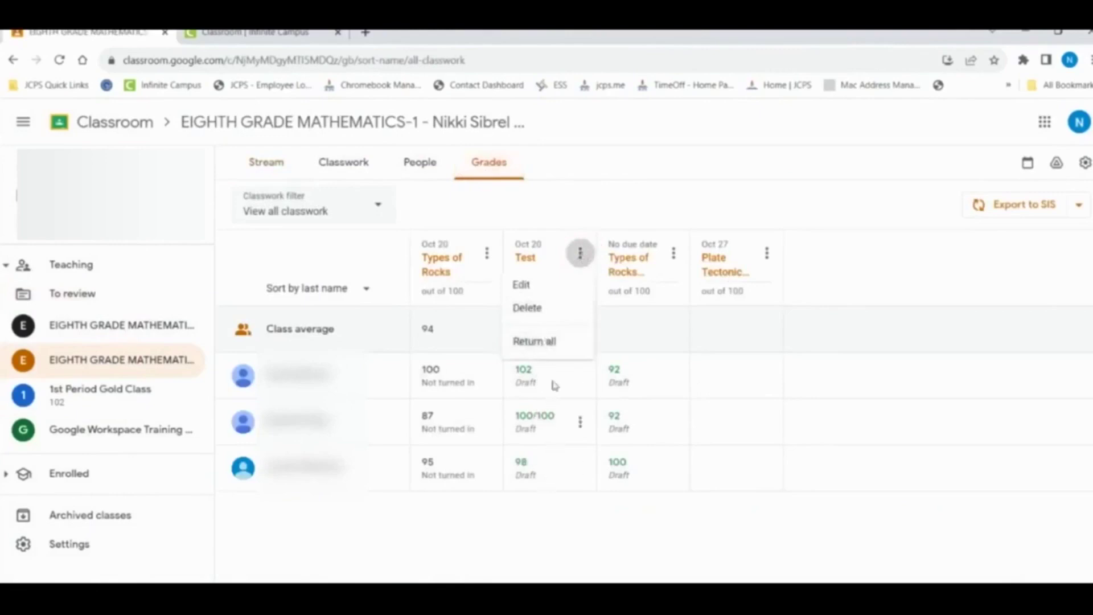
click(551, 342)
click(638, 392)
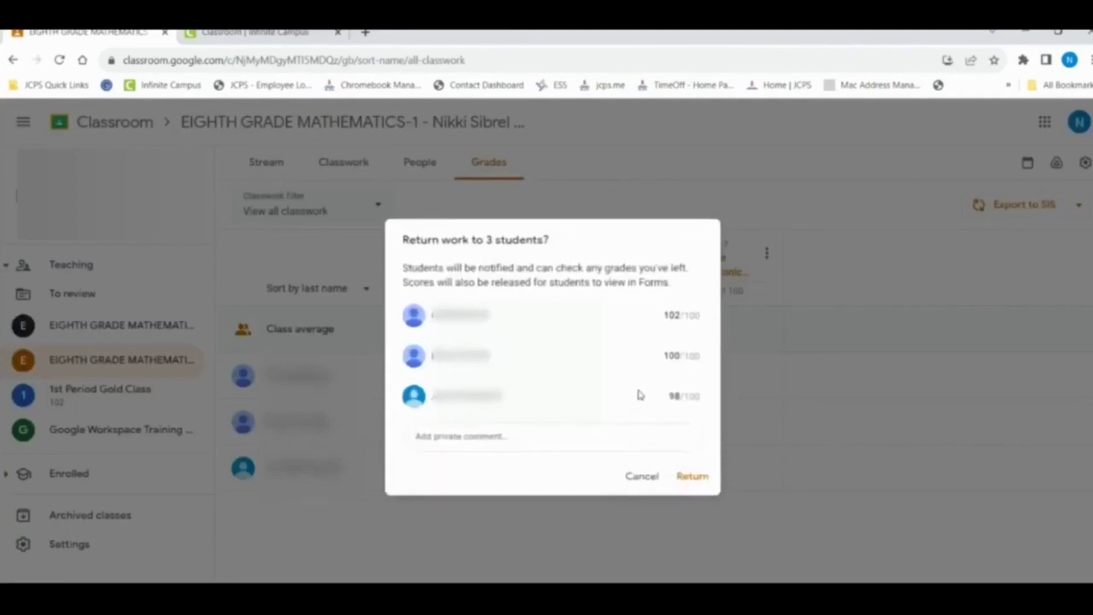
click(701, 479)
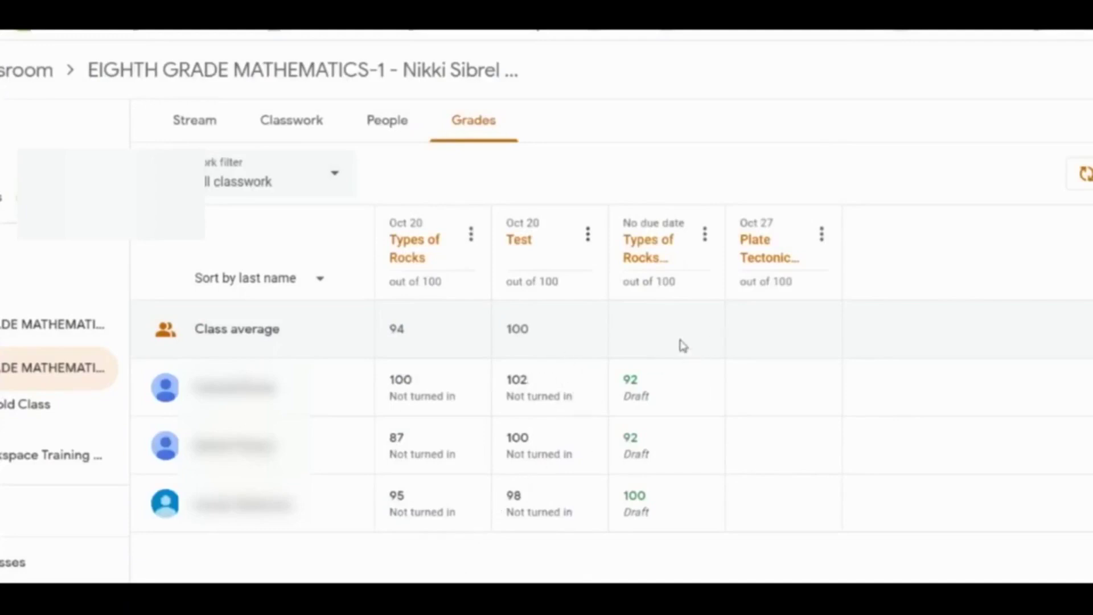
Return all Types of Rocks work to the three students
click(705, 235)
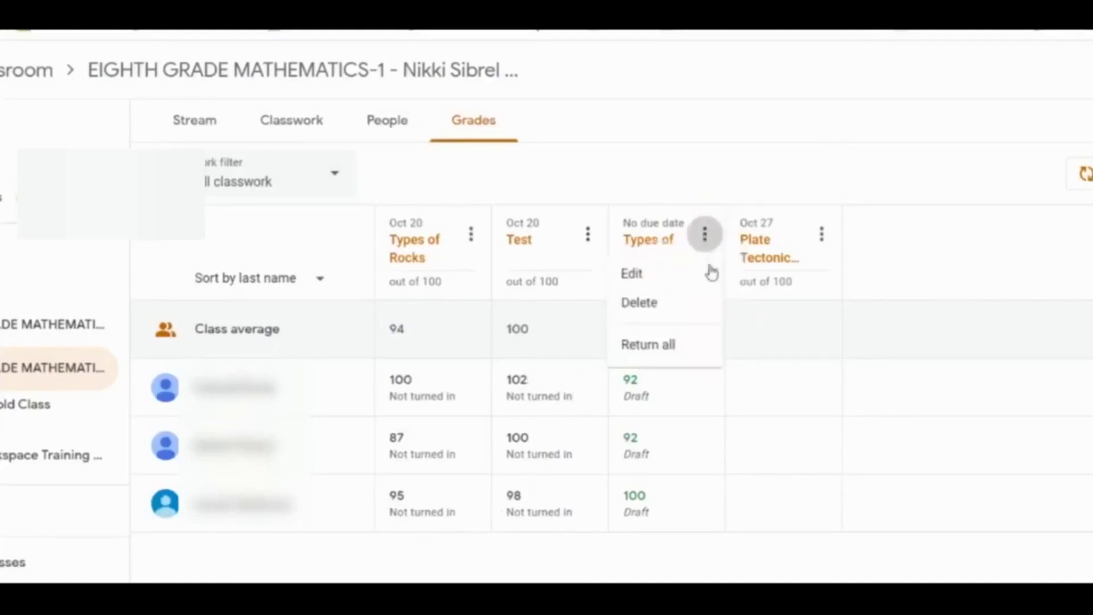
click(683, 346)
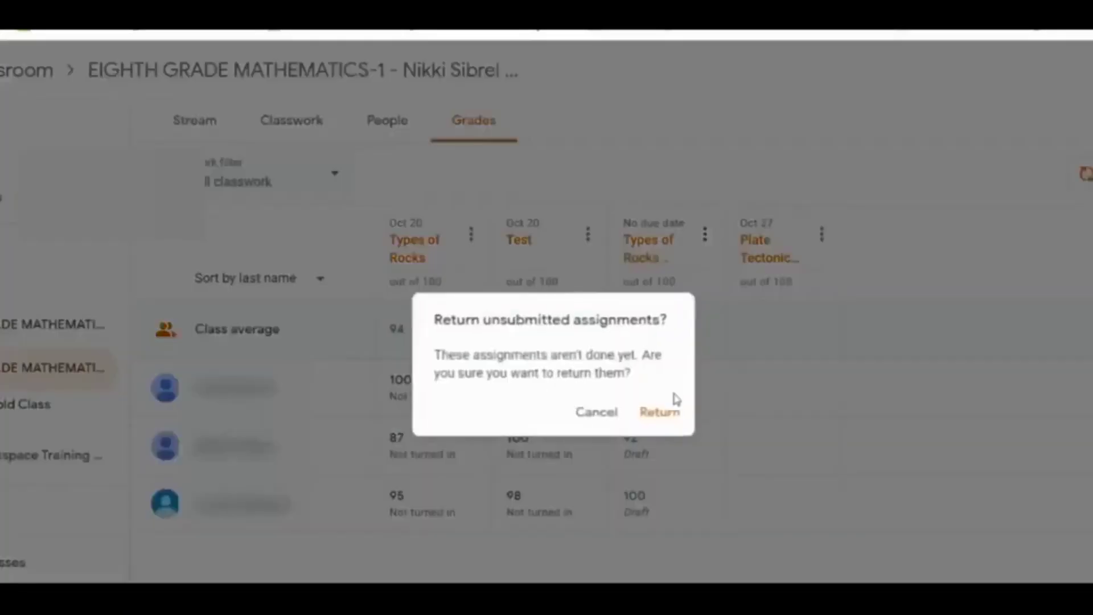
click(671, 410)
click(720, 506)
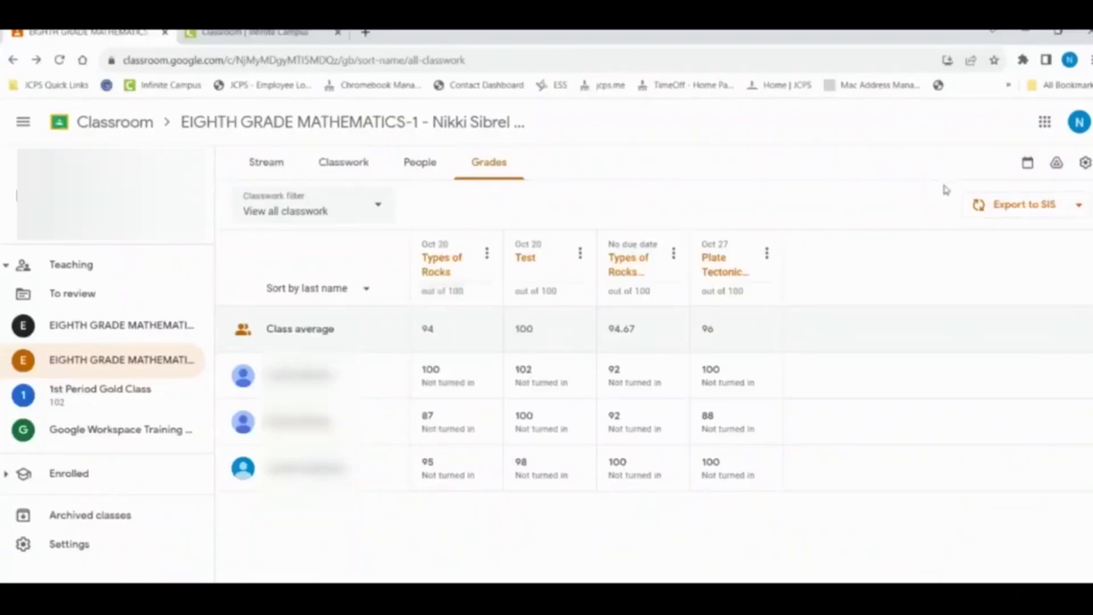
click(997, 209)
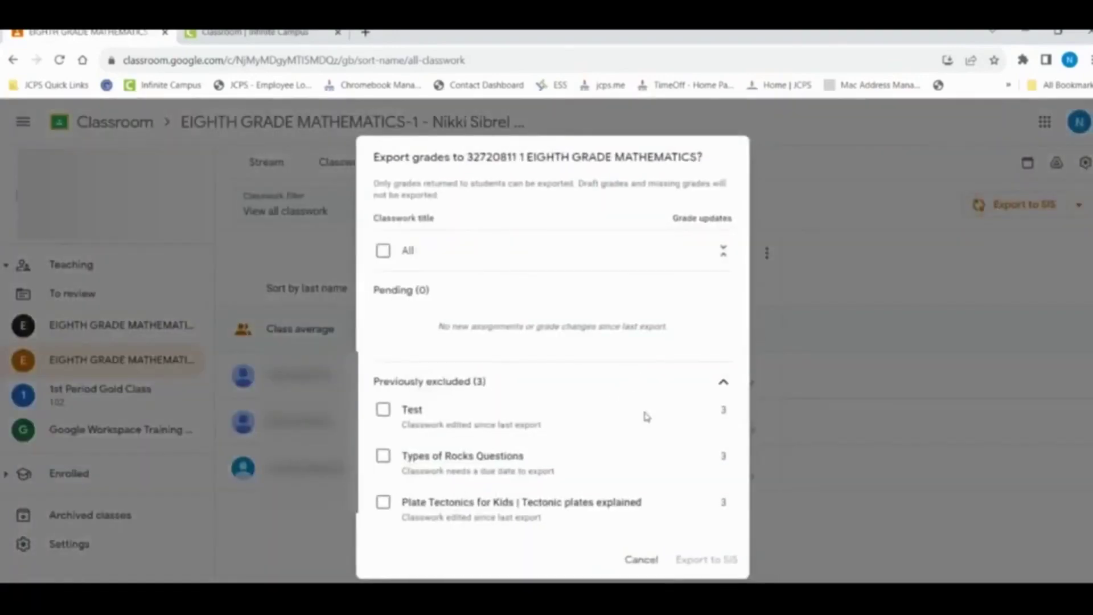
Export the Test and Plate Tectonics grades to the SIS, leaving Types of Rocks Questions unselected
click(385, 251)
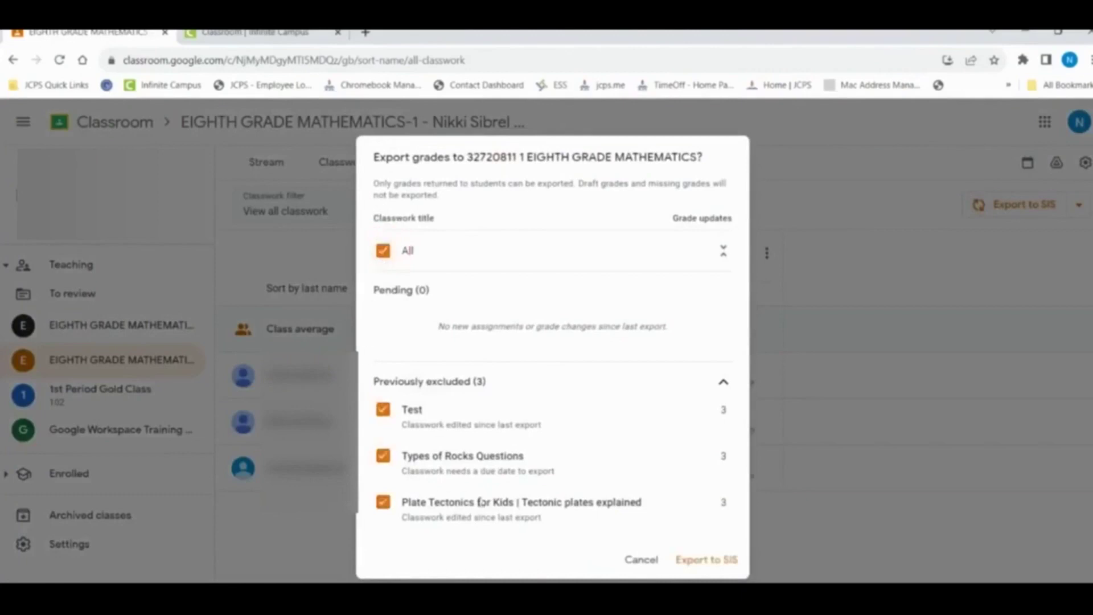
click(384, 252)
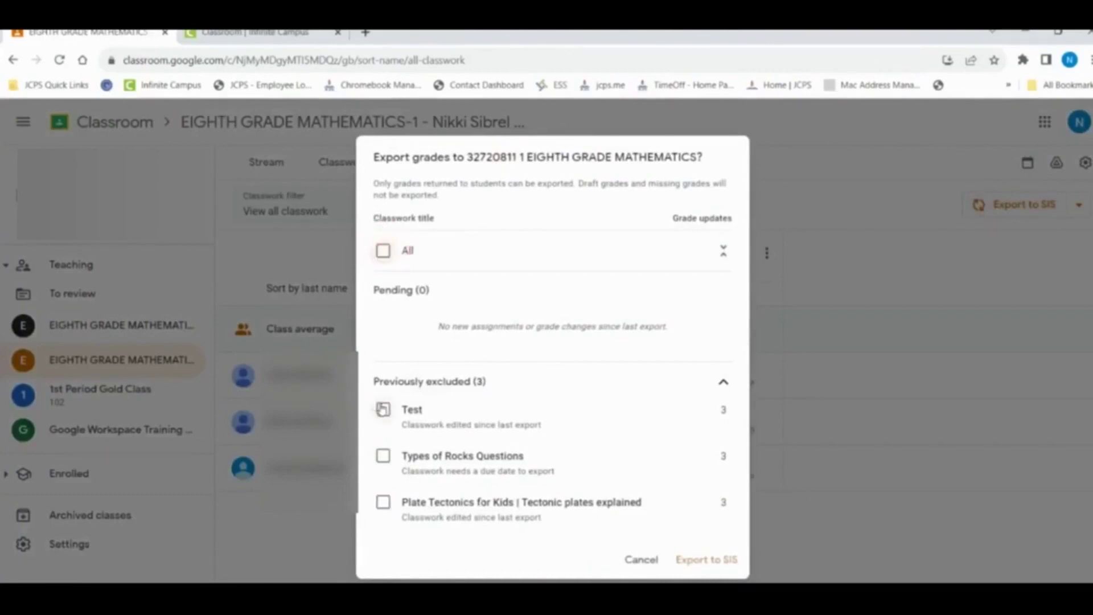
click(383, 410)
click(383, 456)
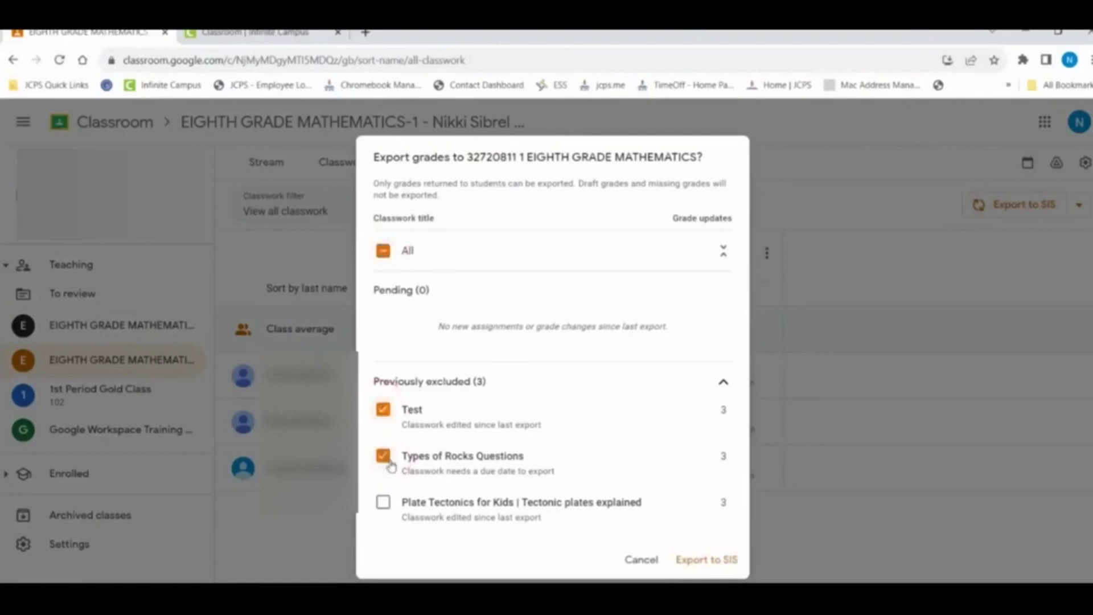
click(382, 508)
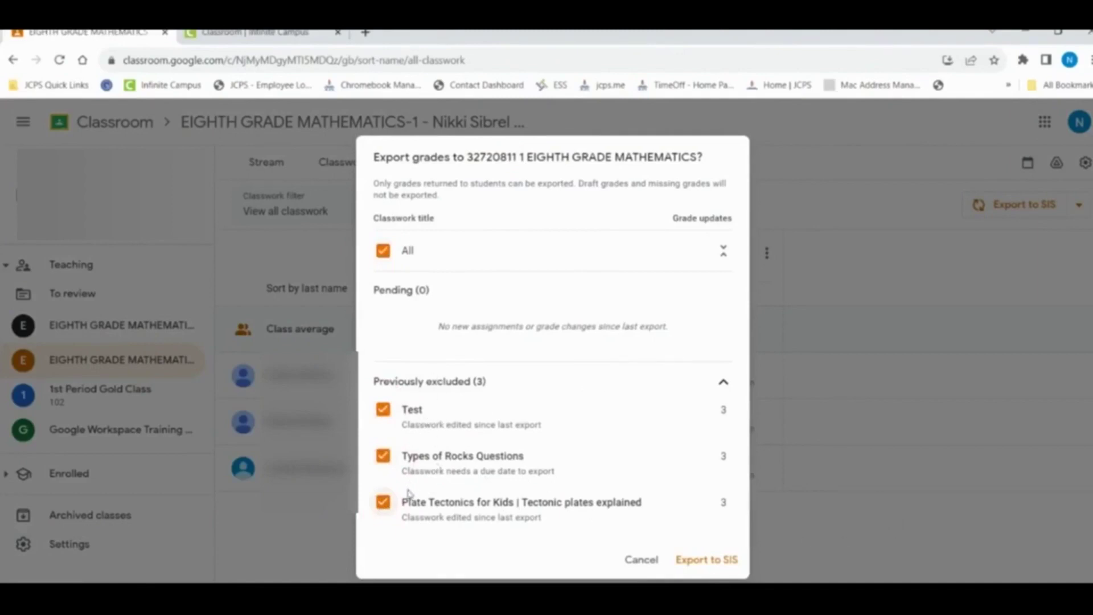
click(389, 464)
click(716, 561)
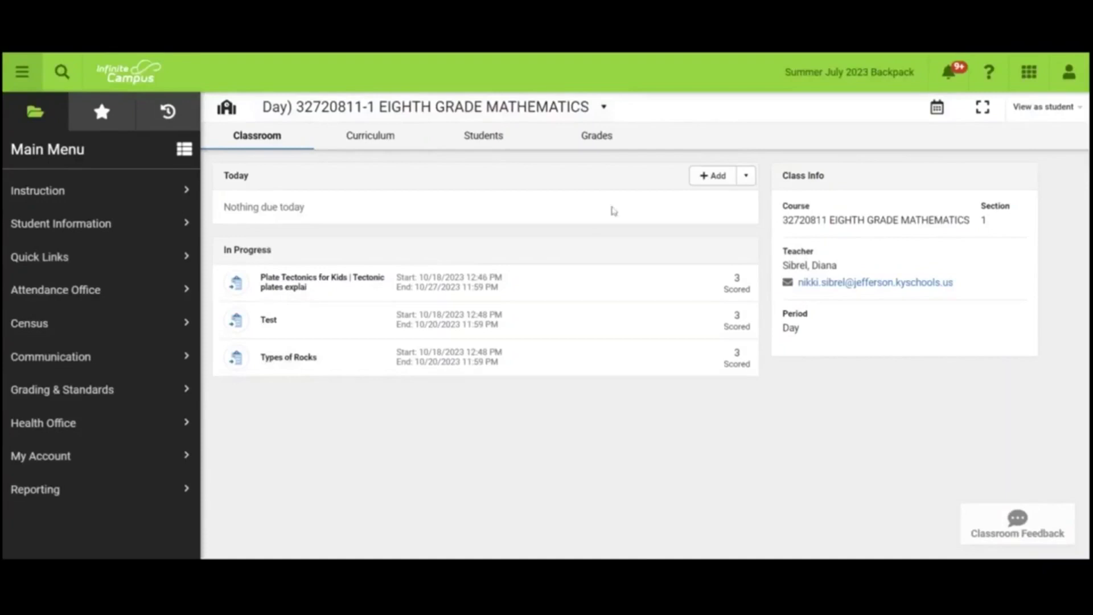
Open the EIGHTH GRADE MATHEMATICS Grade Book via Instruction > Grades and show the uncategorized assignments
click(583, 149)
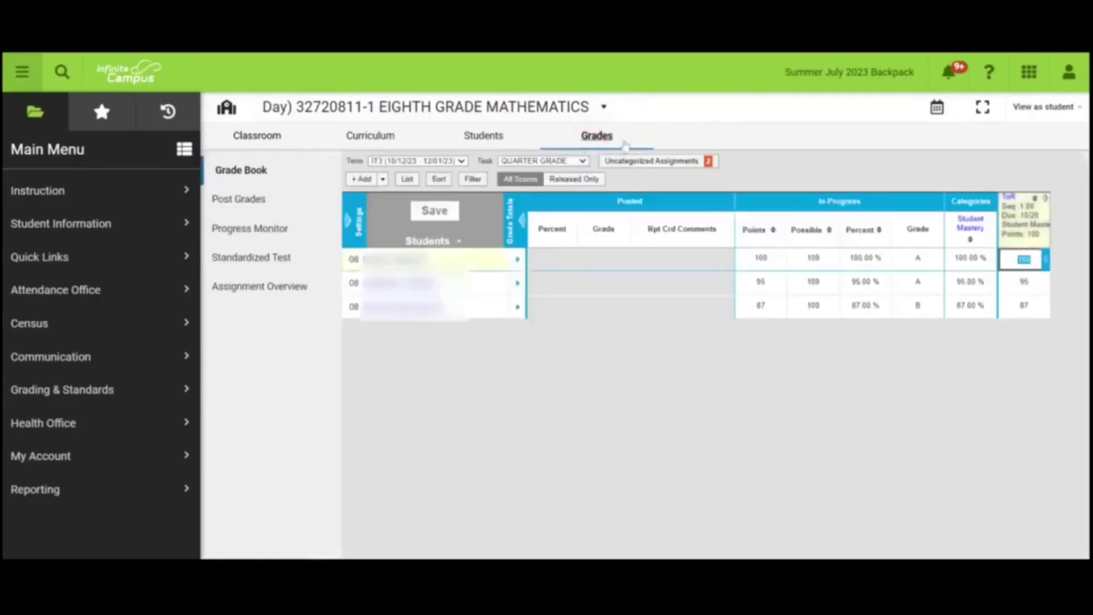
click(115, 190)
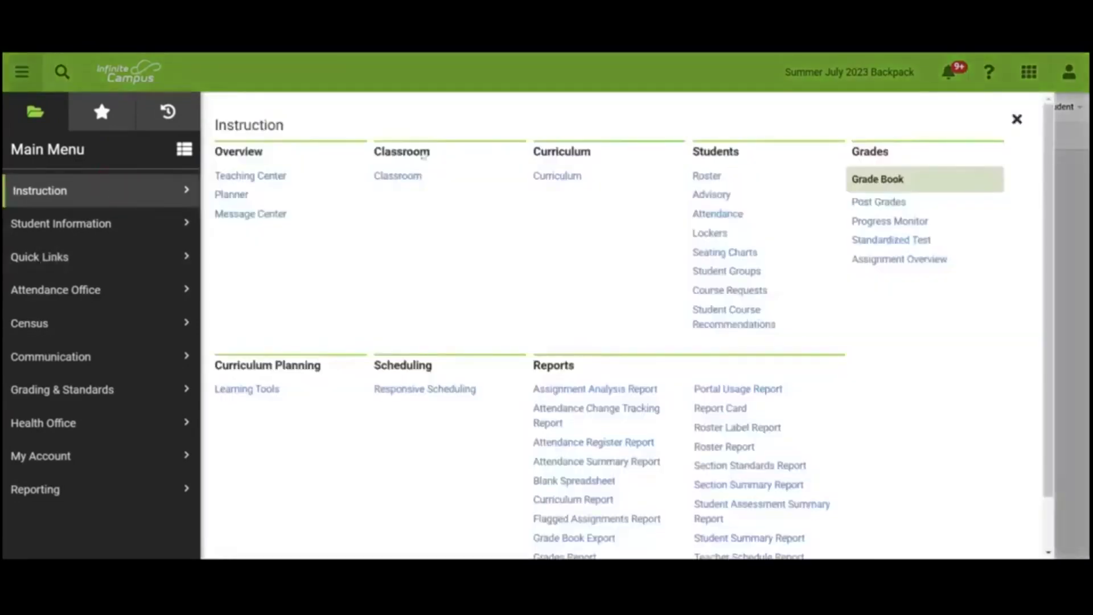
click(877, 179)
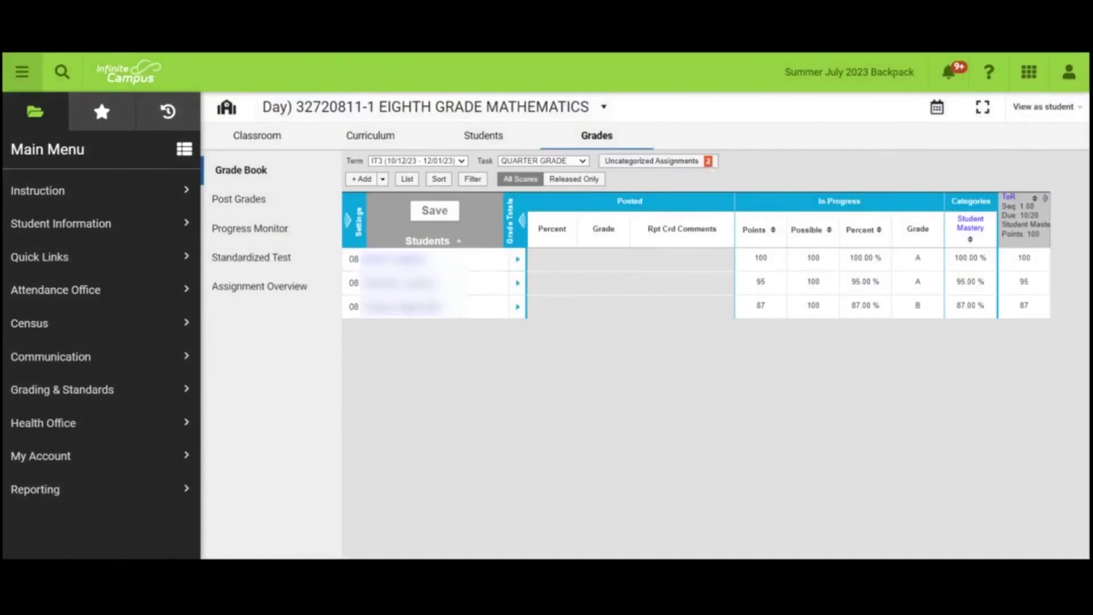
click(708, 162)
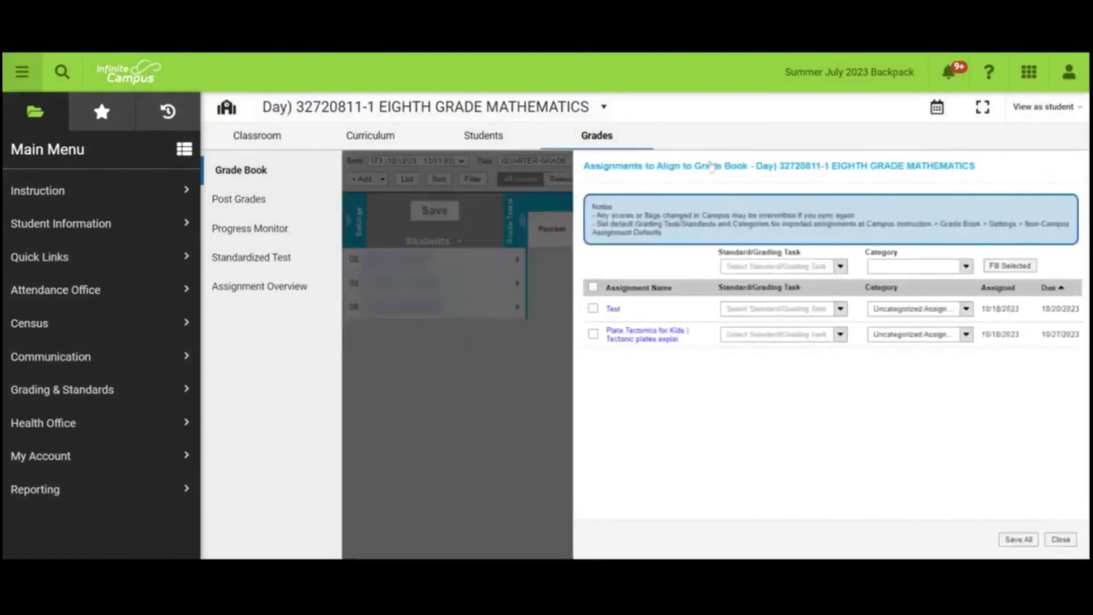
Categorise Test as Student Mastery and Plate Tectonics as Student Progression
click(966, 311)
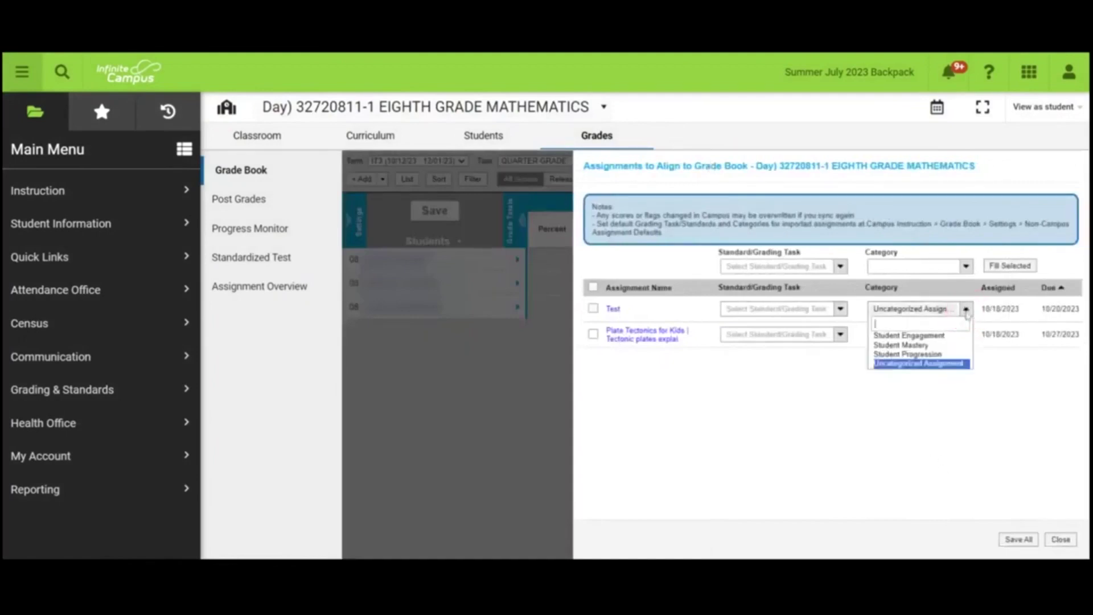
click(938, 346)
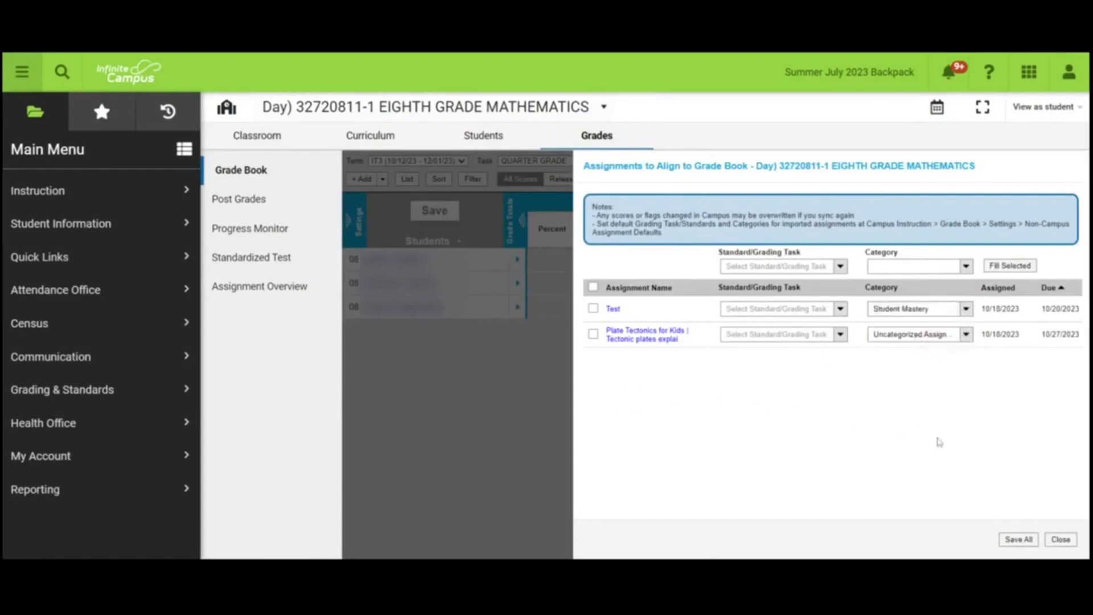
click(966, 337)
click(964, 380)
Align both Test and Plate Tectonics to the QUARTER GRADE grading task and save
click(841, 311)
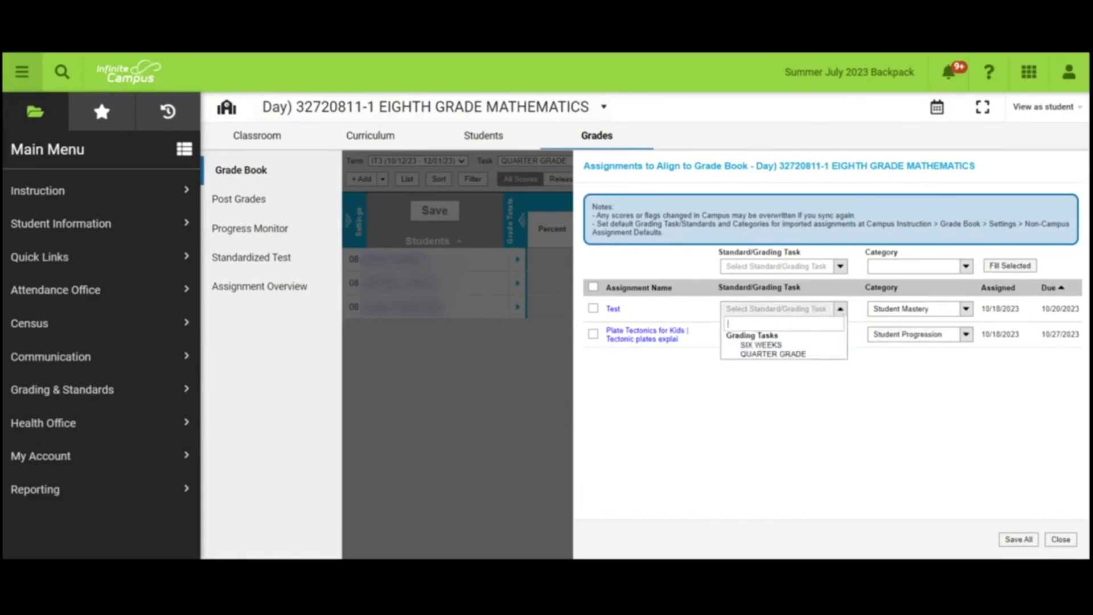
click(818, 355)
click(841, 311)
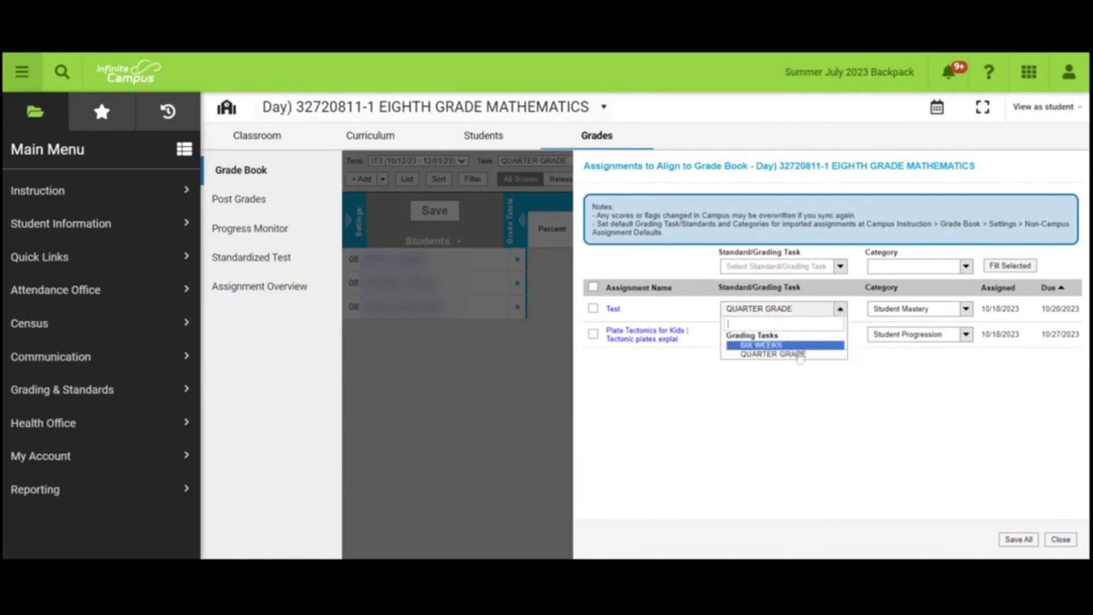
click(800, 354)
click(841, 334)
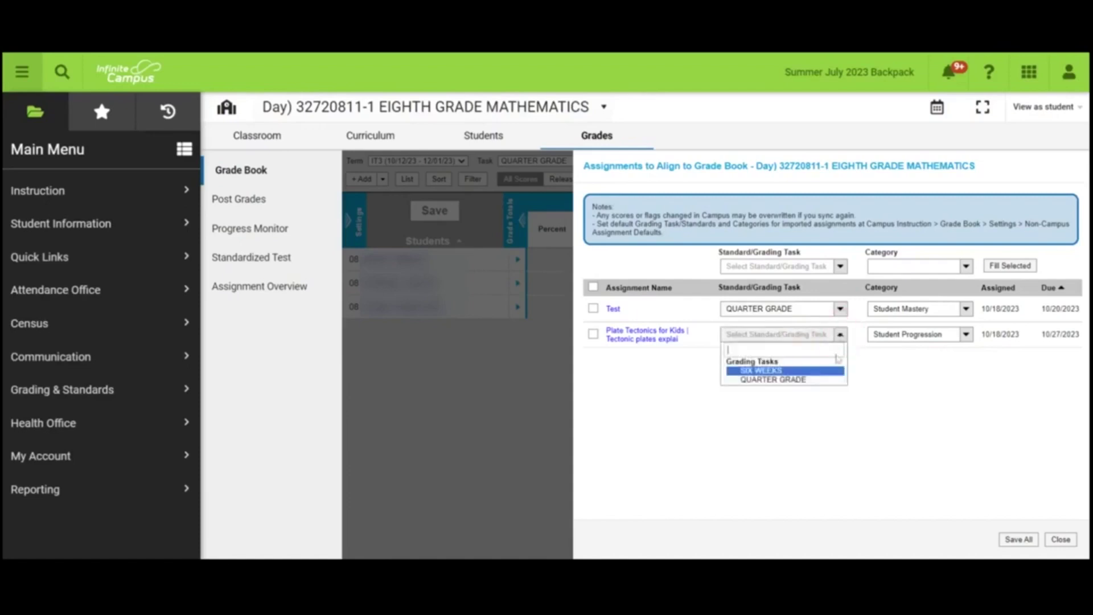
click(797, 380)
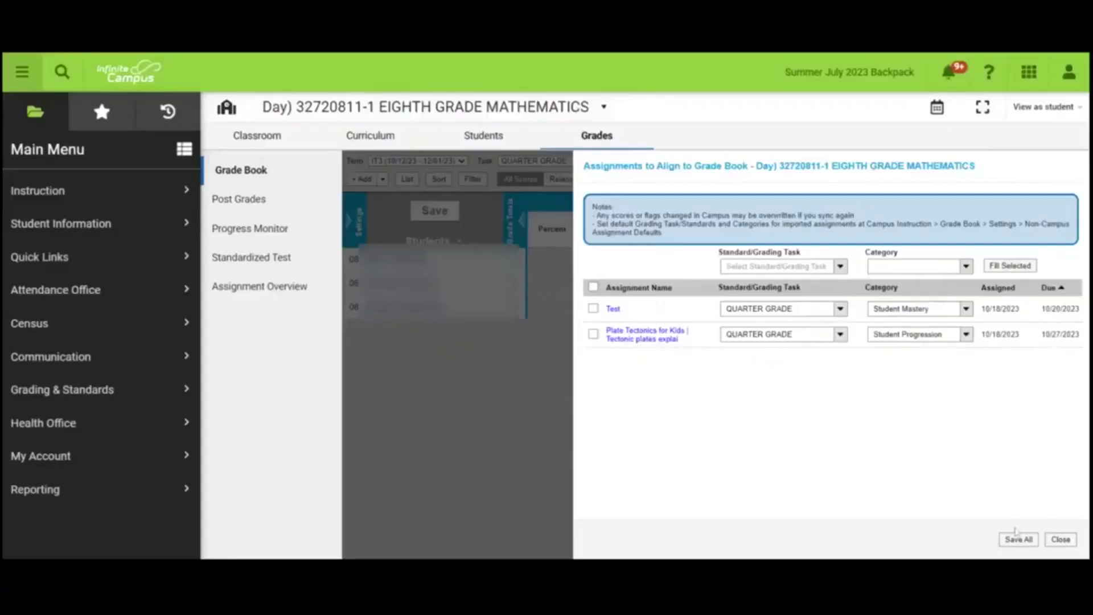
click(1019, 540)
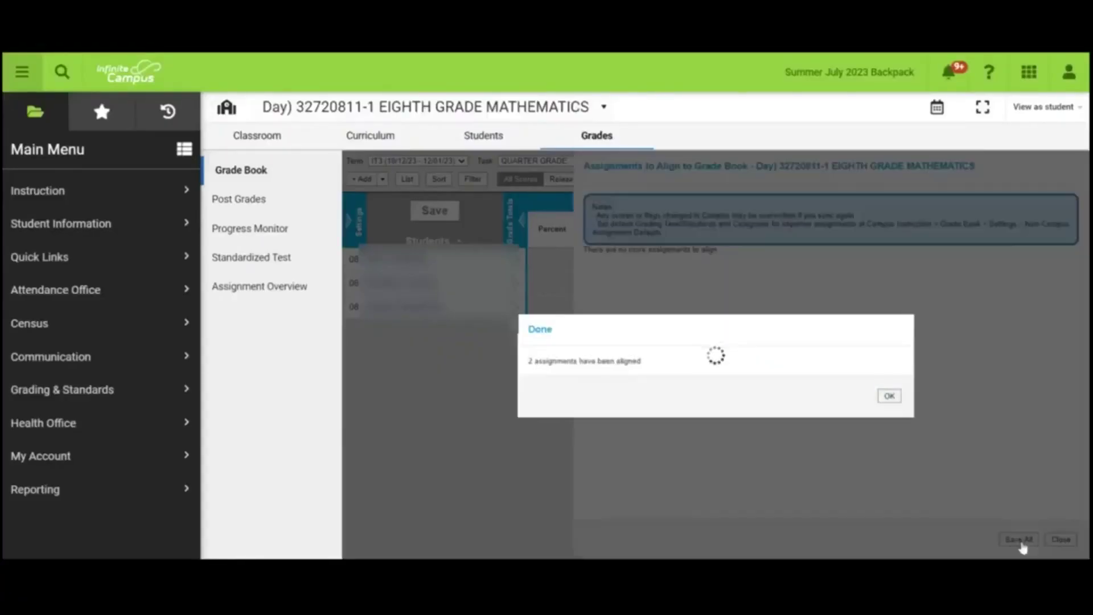
click(889, 396)
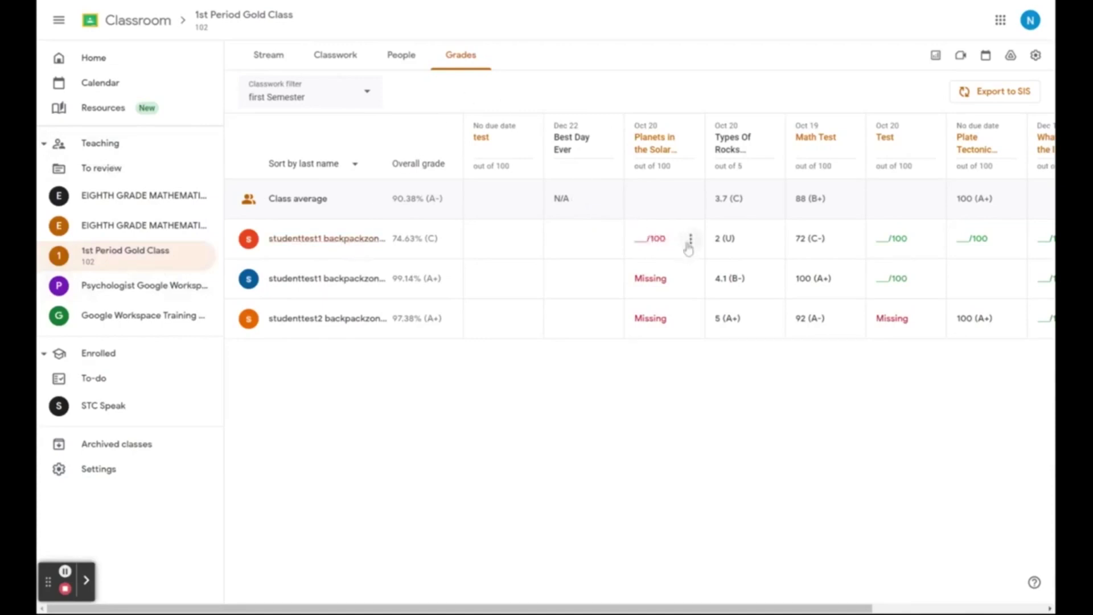
Excuse the first two students from the Planets assignment
click(689, 242)
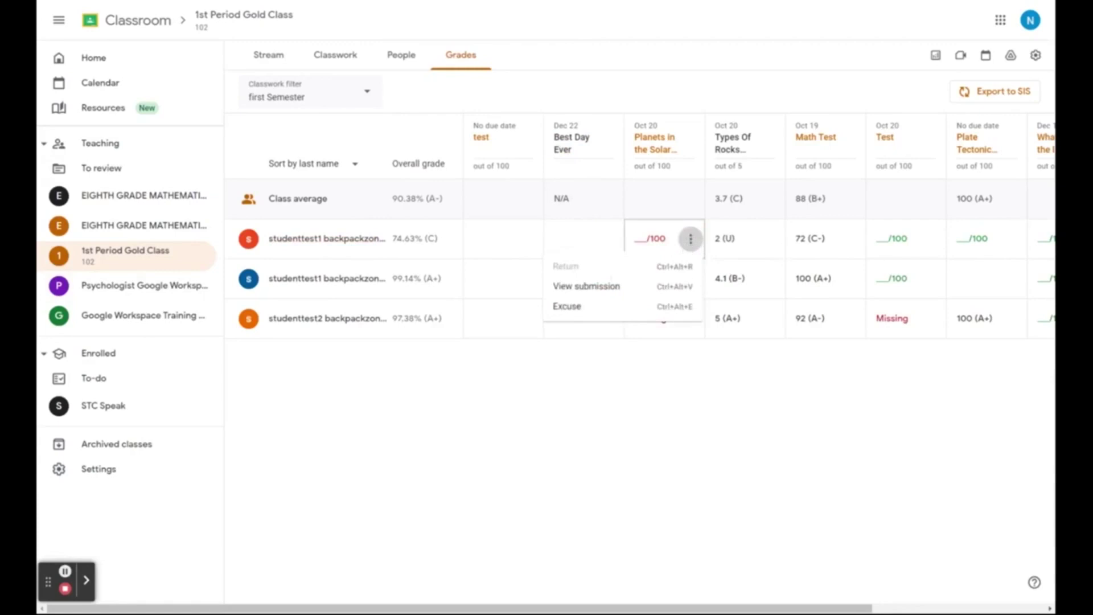
click(615, 308)
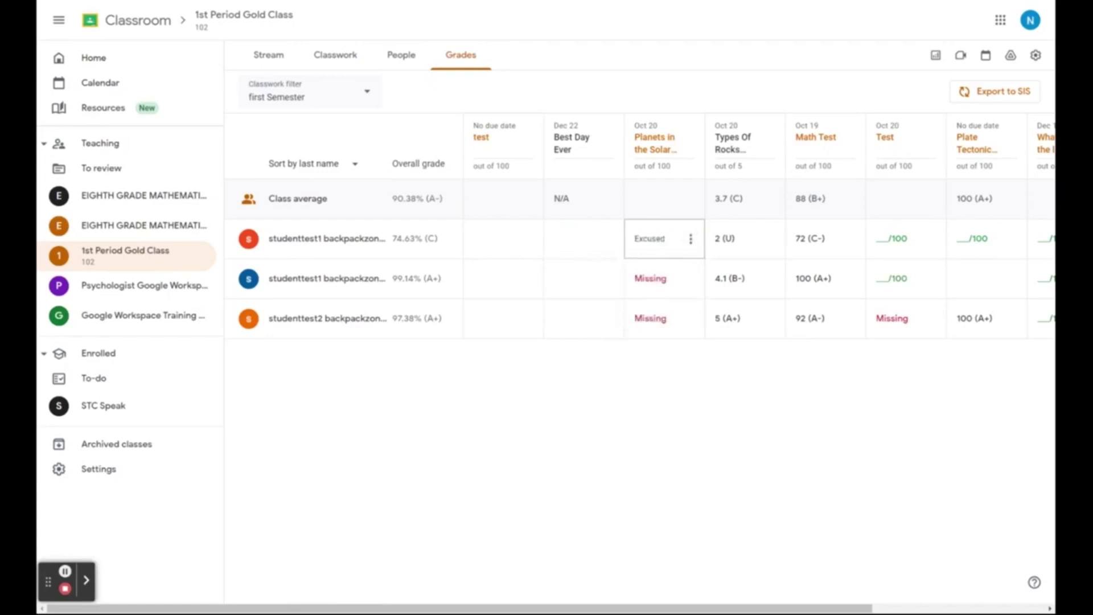
click(690, 279)
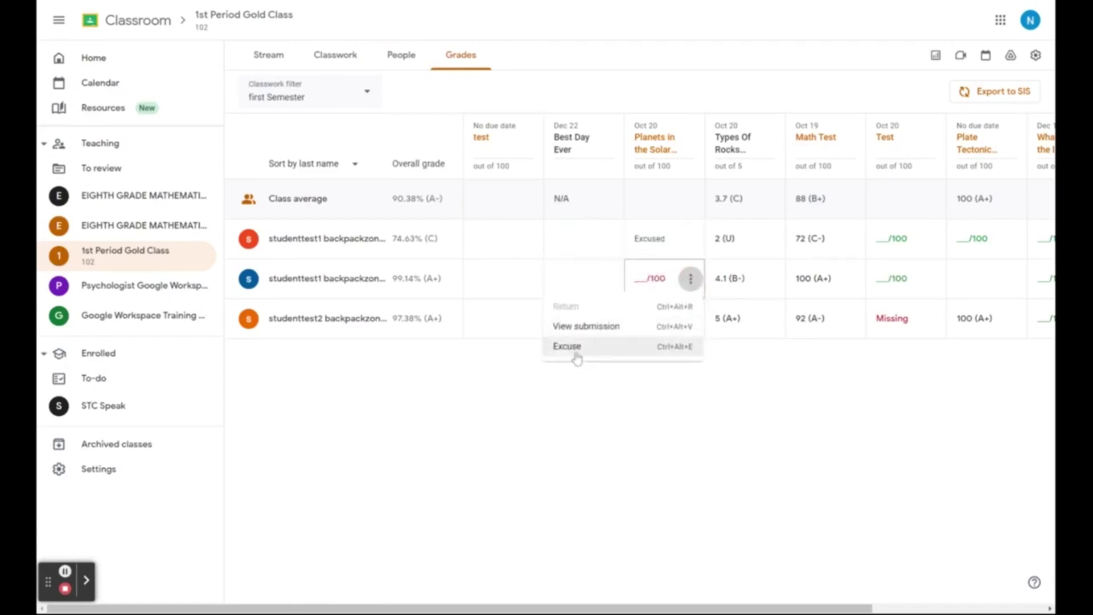
click(576, 355)
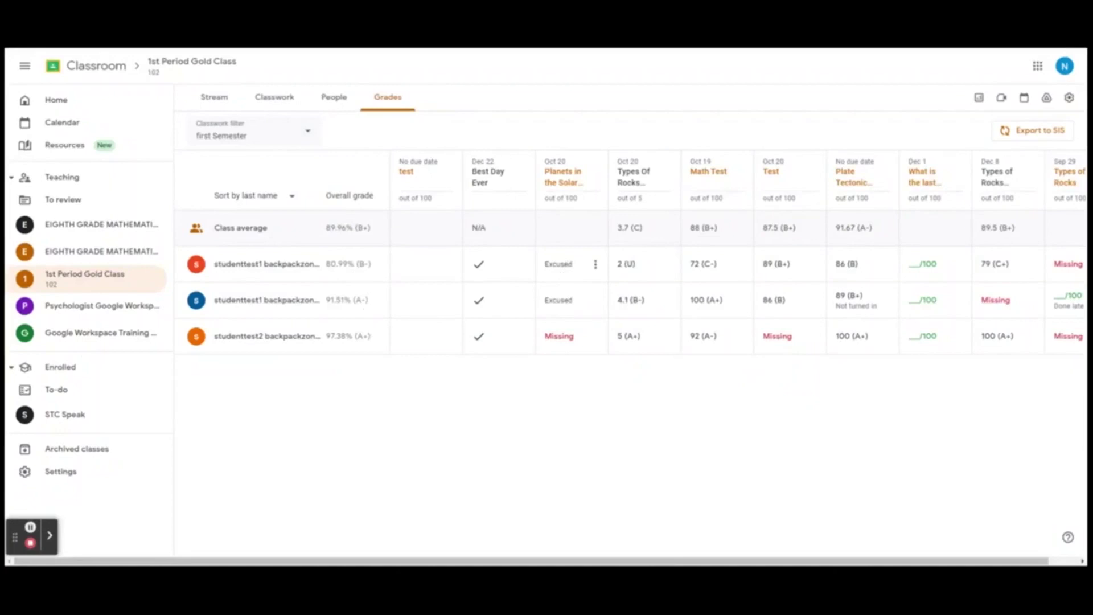
Grade the first student's Dec 1 assignment 96 and return it
click(925, 264)
click(951, 307)
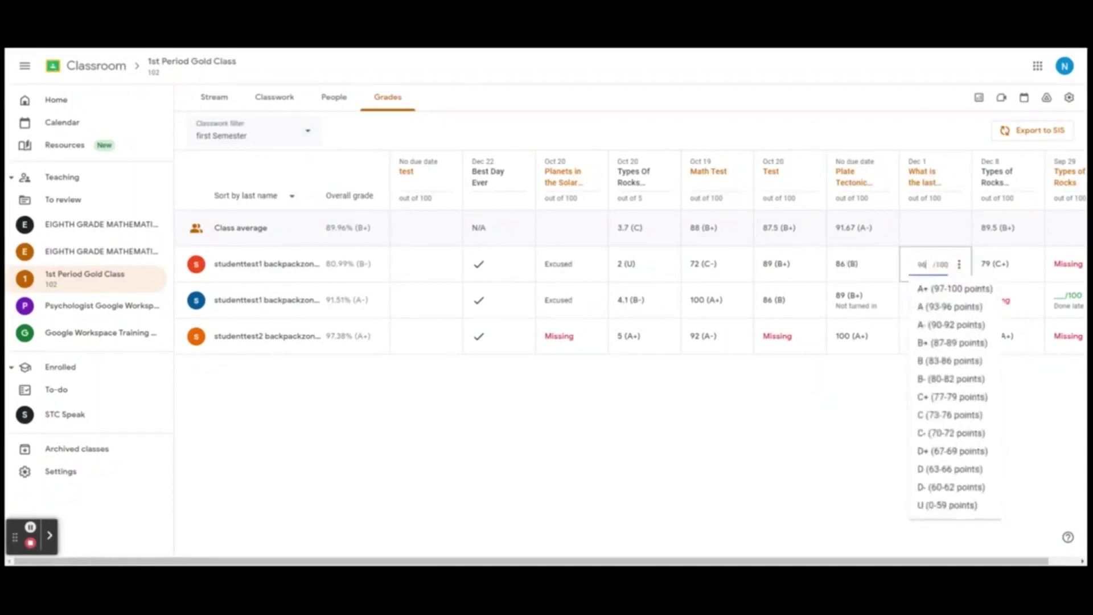
click(959, 265)
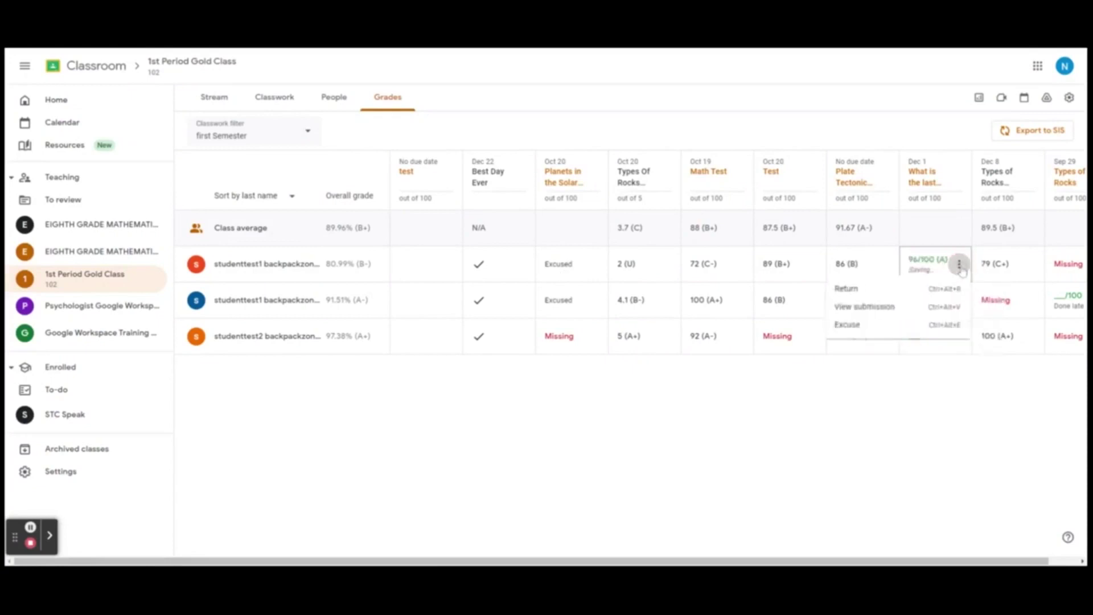
click(908, 287)
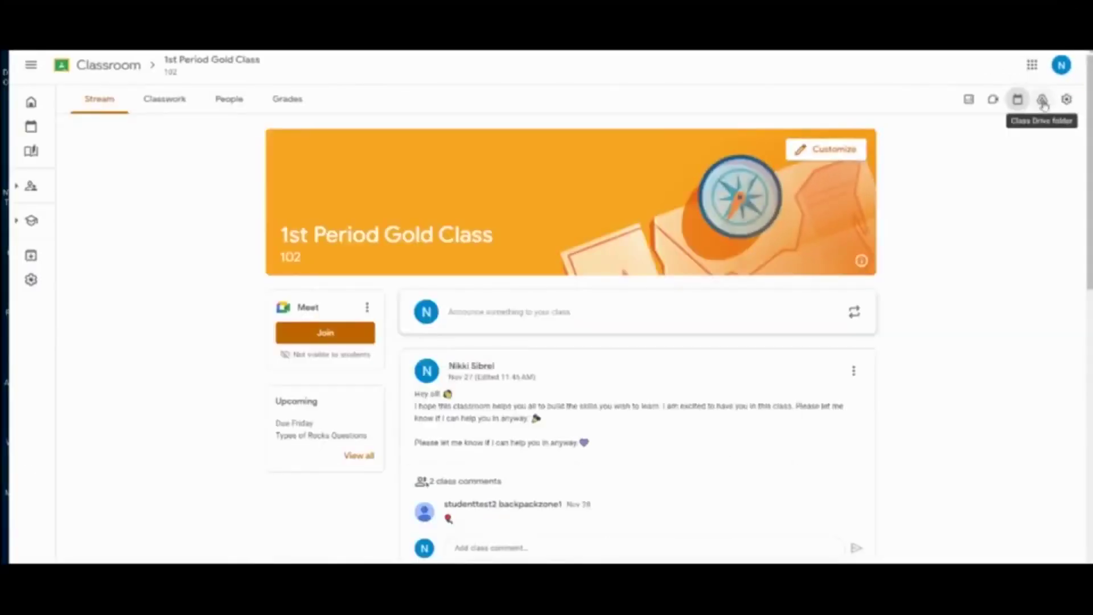
click(1042, 100)
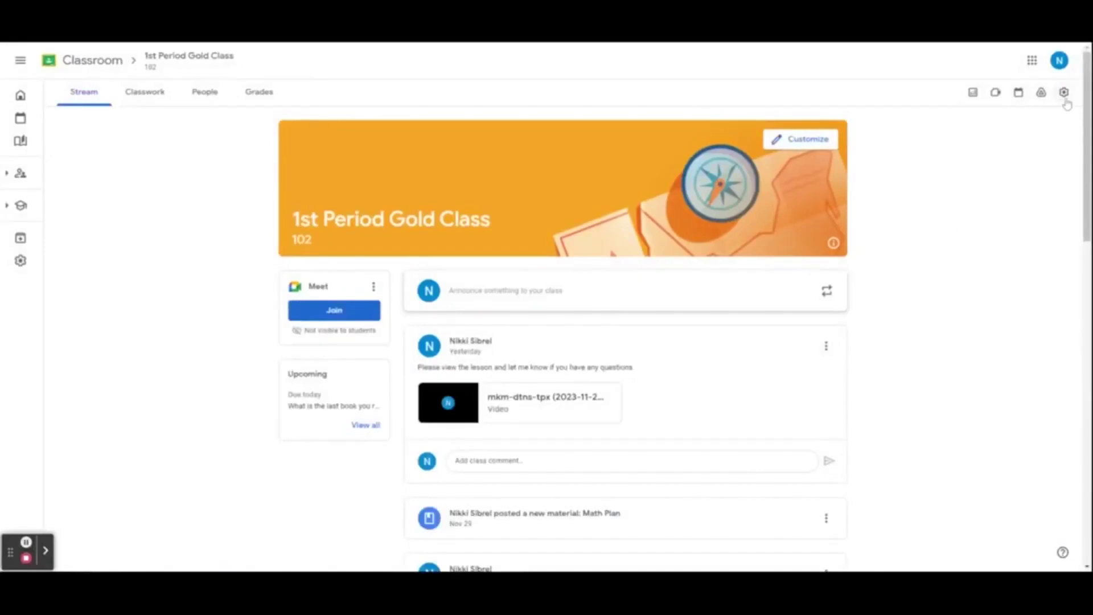
click(1066, 101)
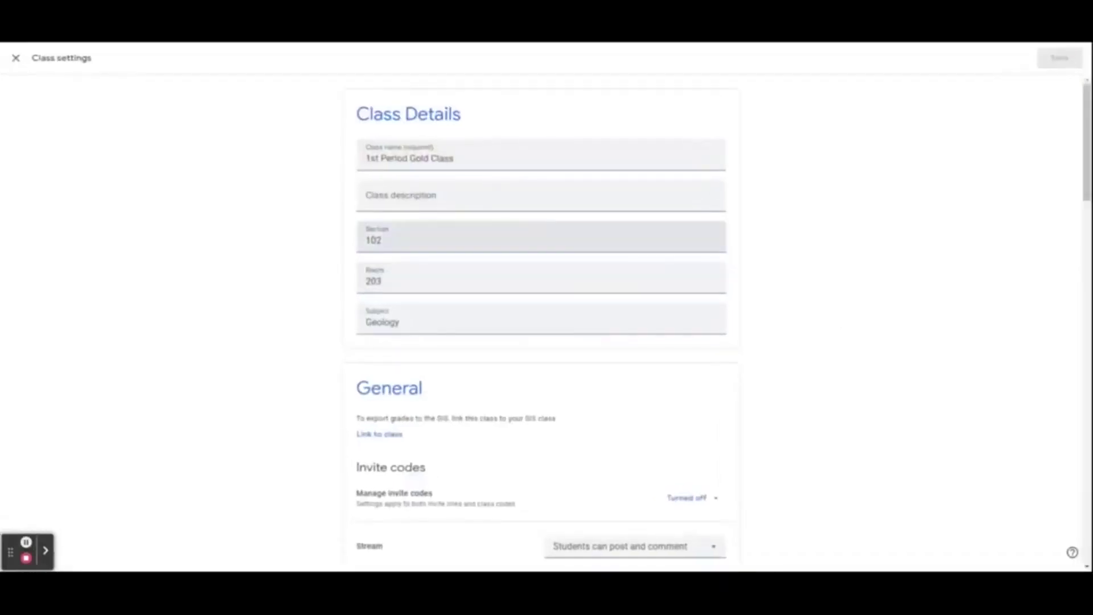
Review the class name, stream posting permissions and Meet link options without changing them
click(387, 168)
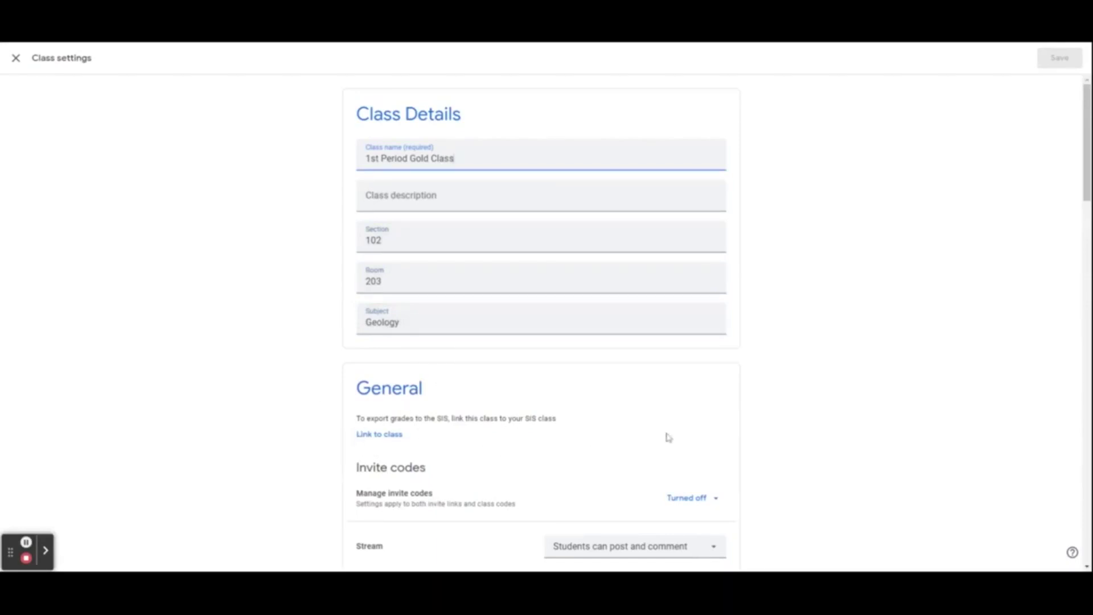
scroll(676, 437, down, 5)
click(642, 261)
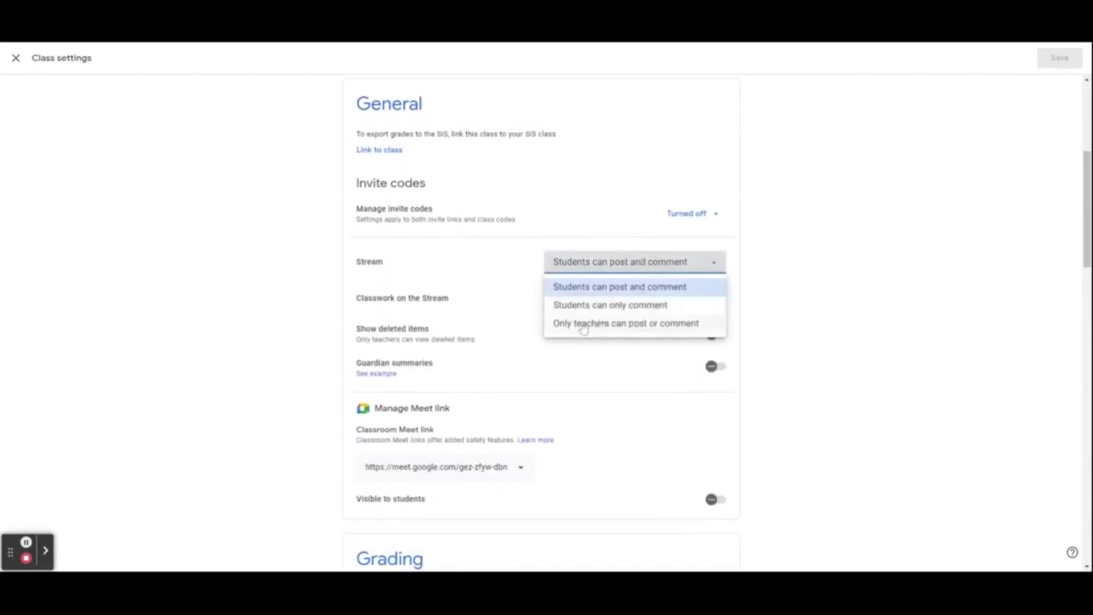
click(603, 353)
scroll(639, 239, down, 4)
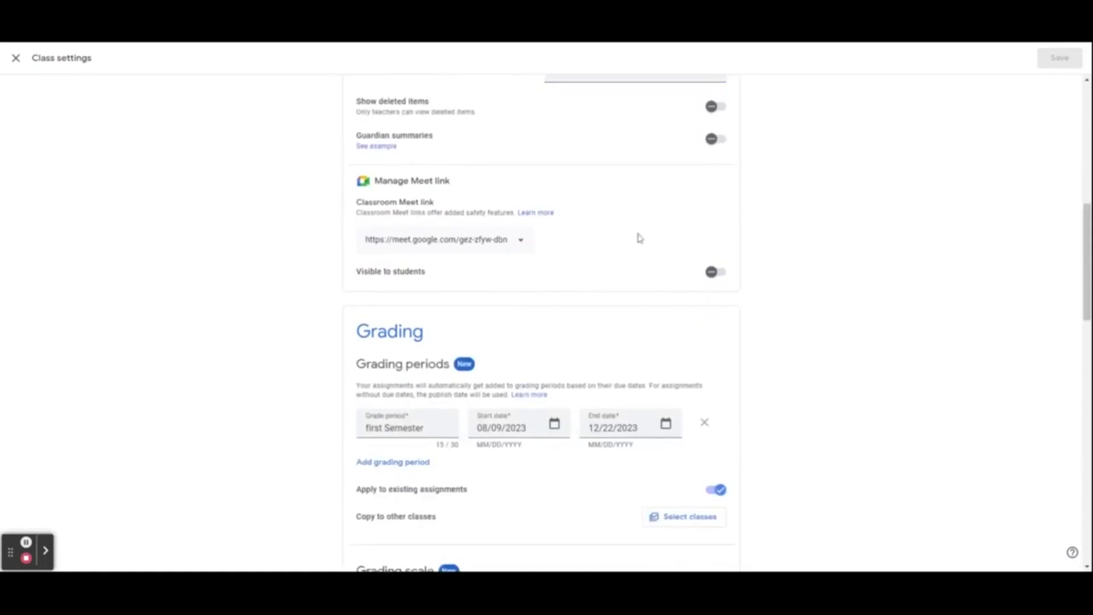
click(520, 241)
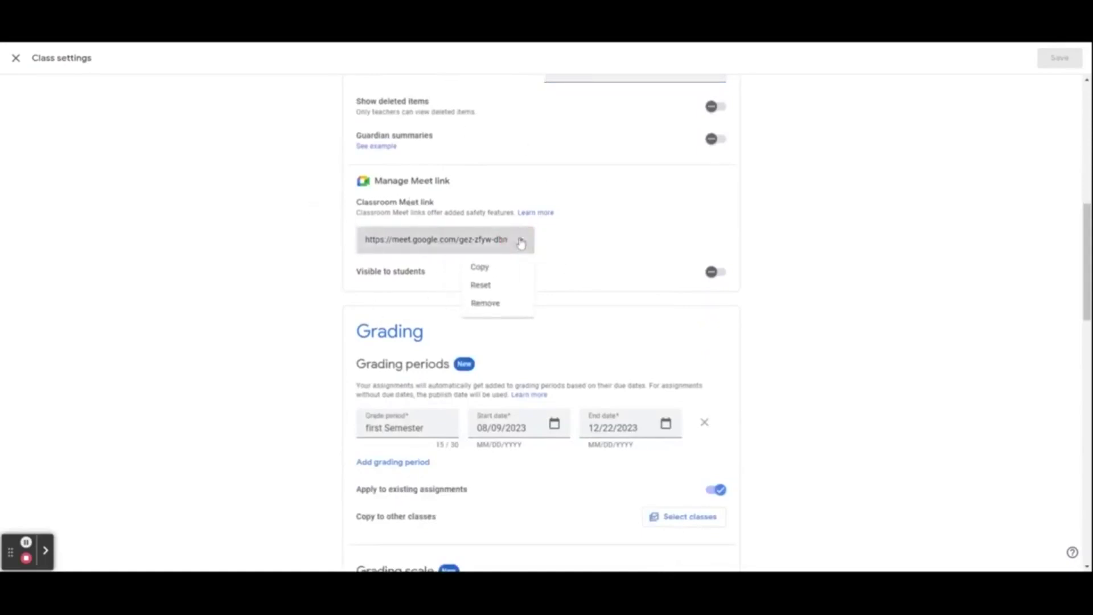
click(584, 227)
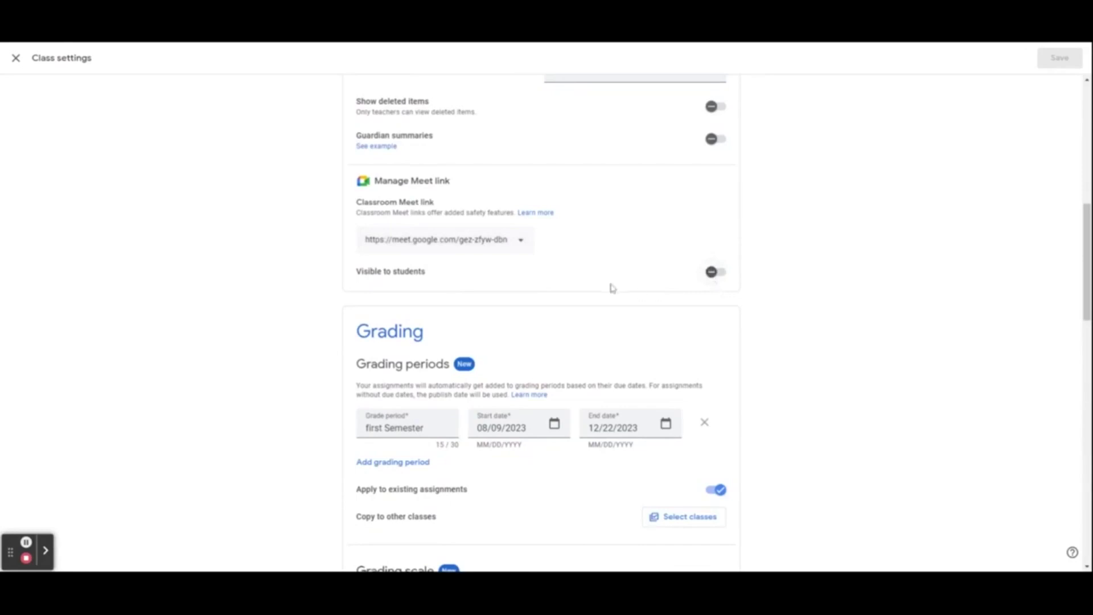
Scroll through the Grading periods and Grading scale settings
scroll(611, 287, down, 3)
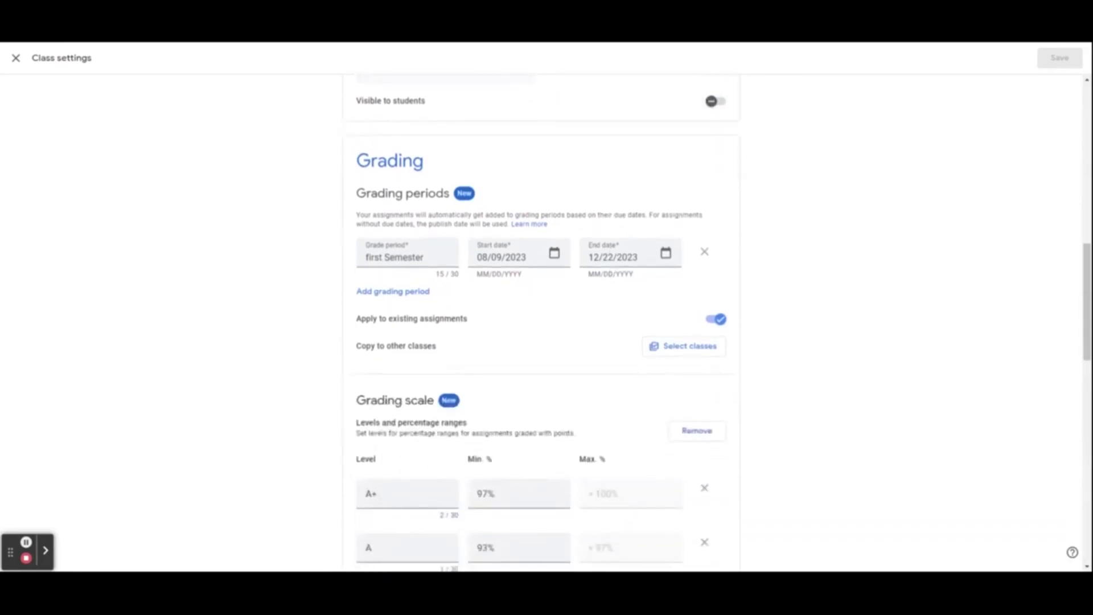
scroll(612, 287, down, 1)
scroll(612, 287, down, 1)
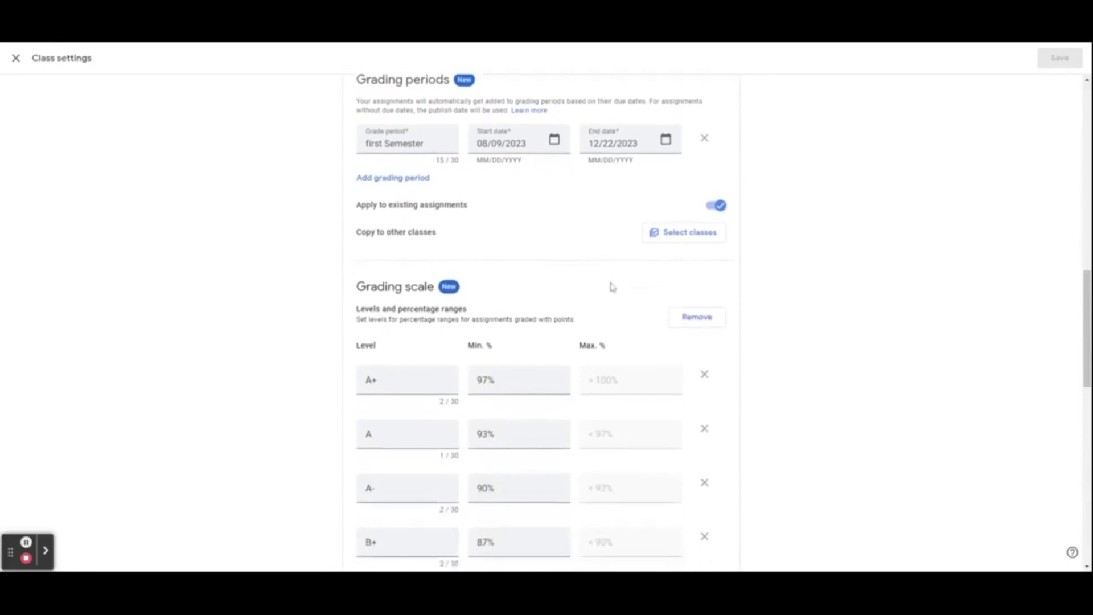
scroll(612, 287, down, 8)
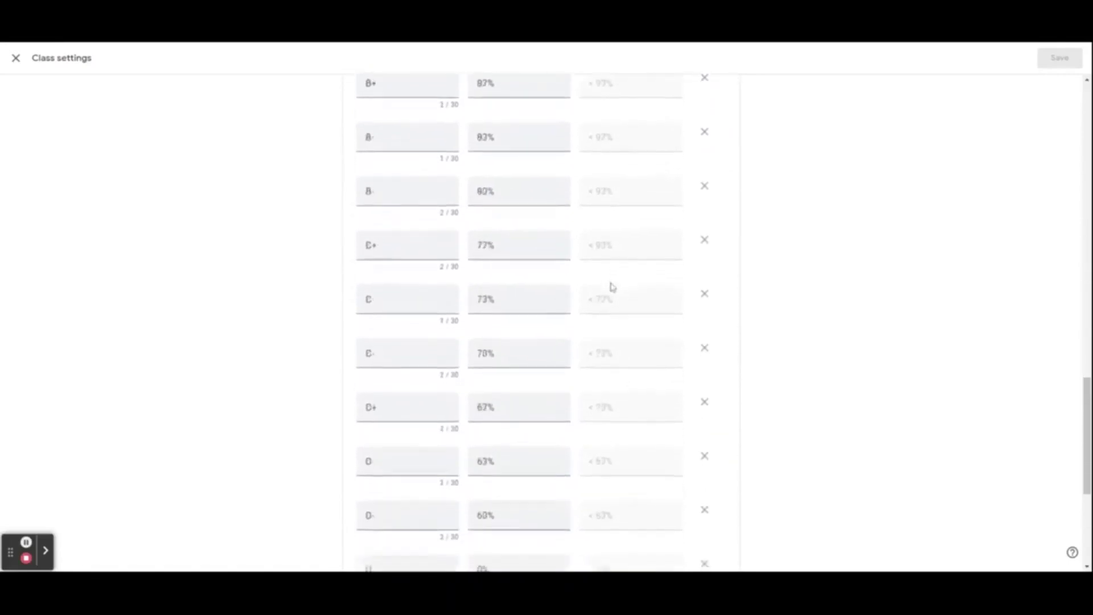
scroll(612, 287, down, 5)
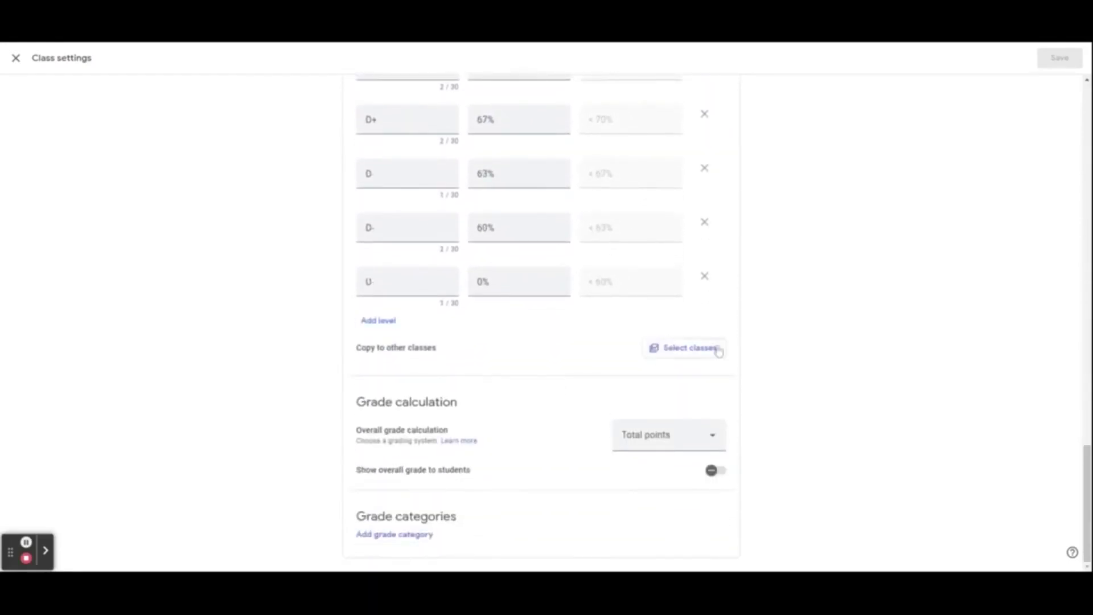
scroll(617, 339, up, 20)
scroll(617, 340, down, 6)
scroll(602, 438, up, 10)
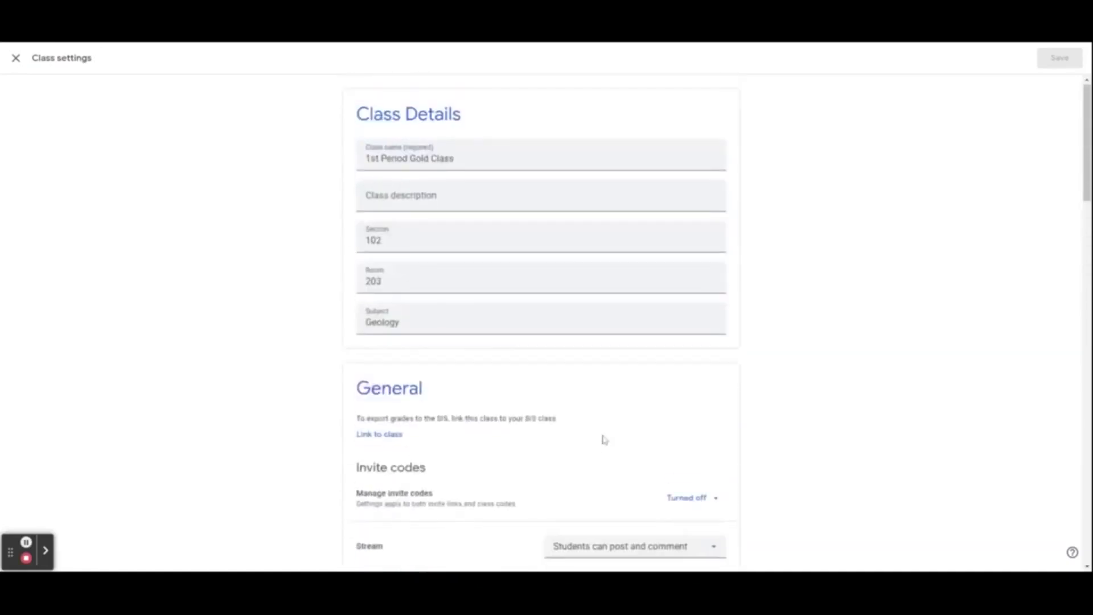
Show the student's to-do work filtered to EIGHTH GRADE MATHEMATICS-1
click(16, 57)
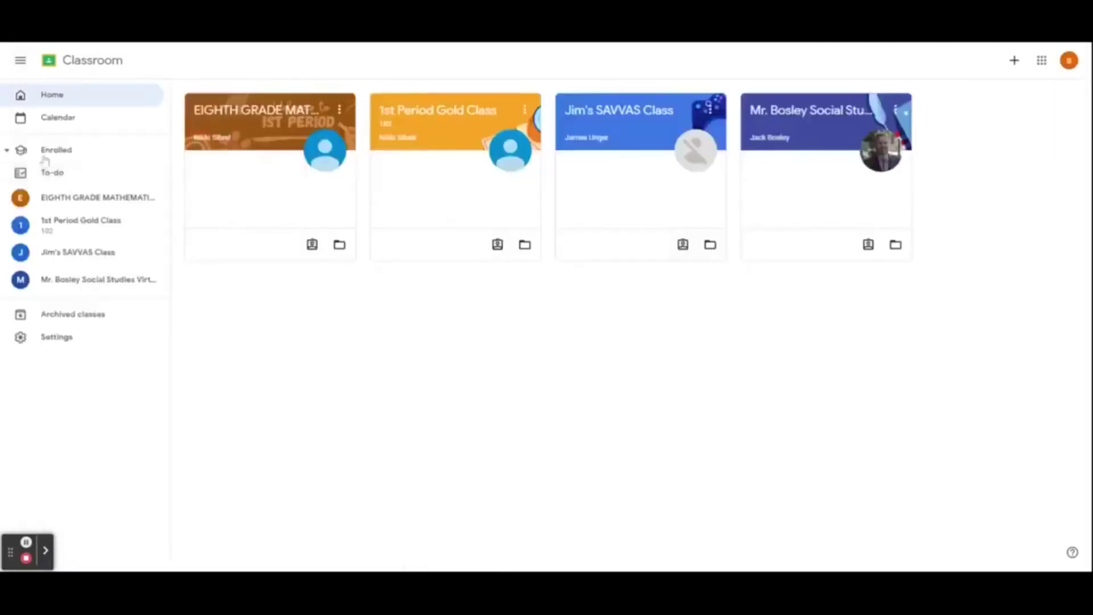
click(65, 178)
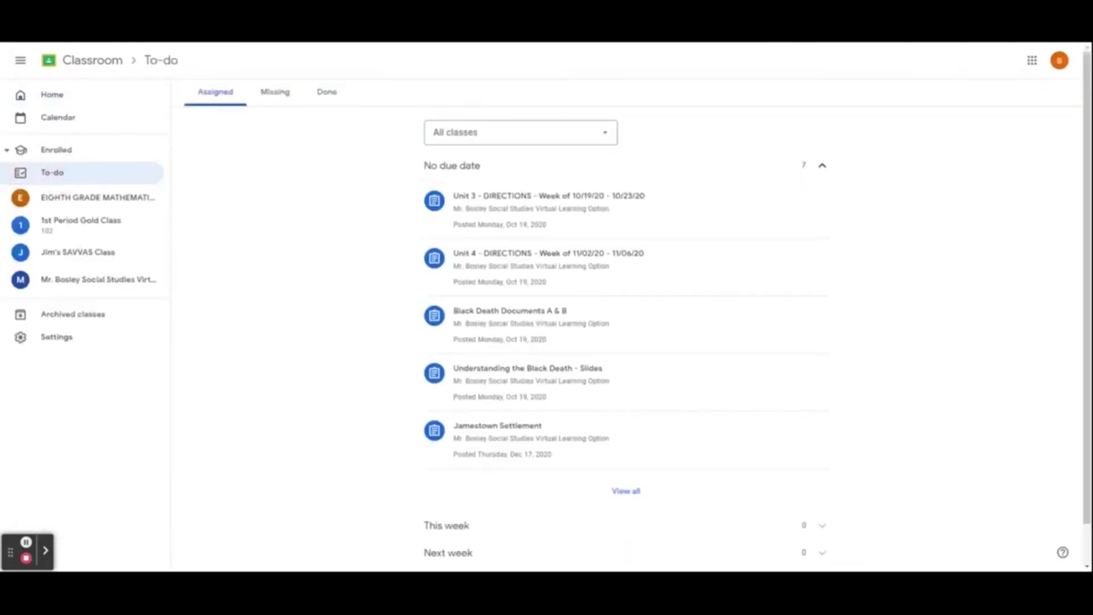
click(569, 132)
click(579, 188)
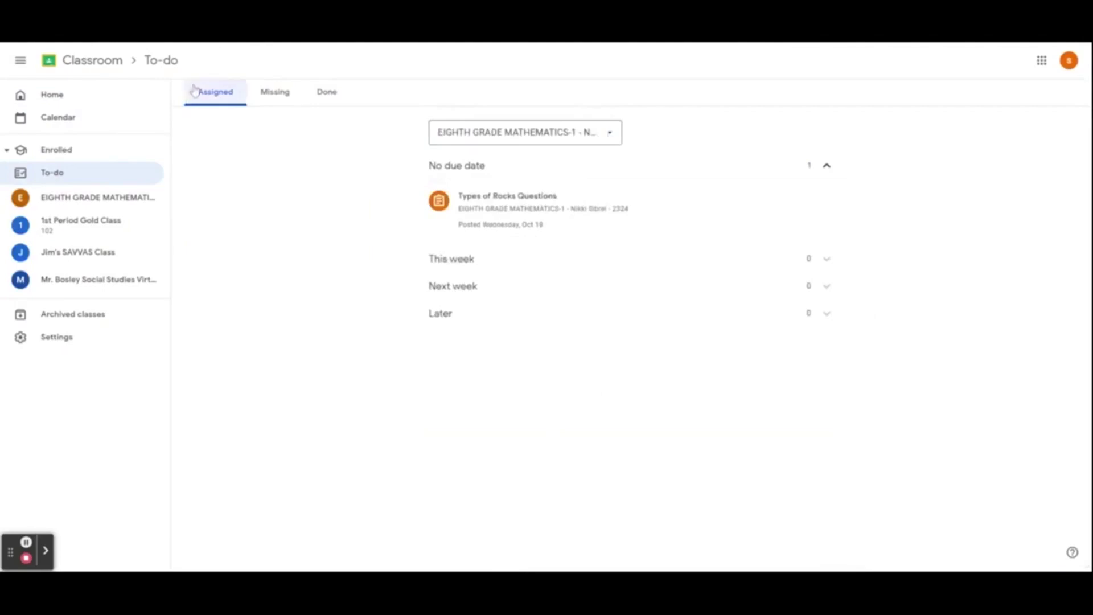
Review missing work from all classes, then the work already done
click(275, 94)
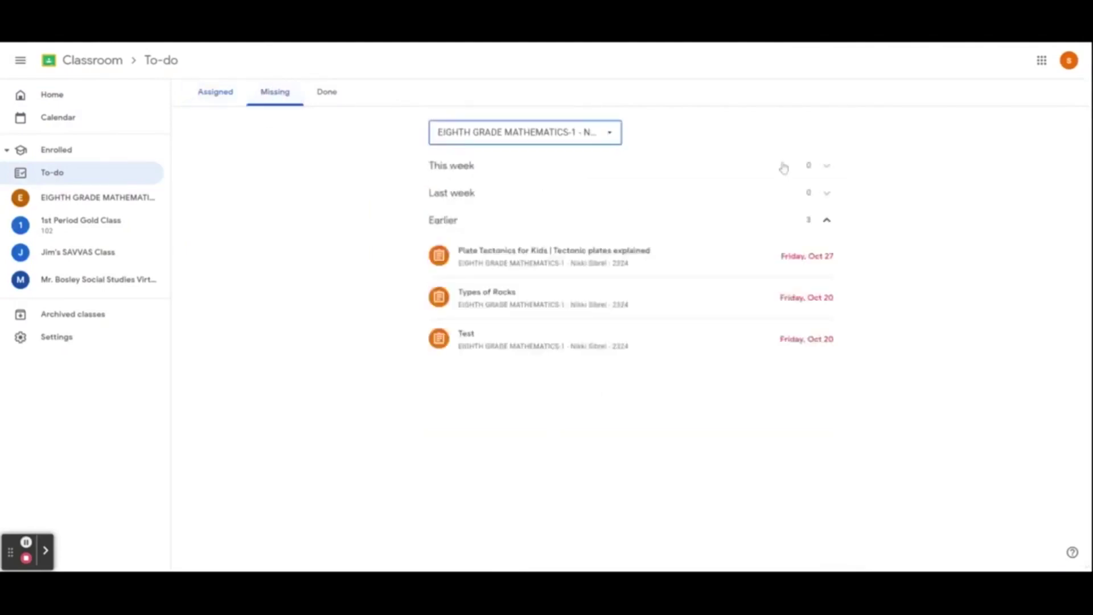
click(615, 137)
click(574, 162)
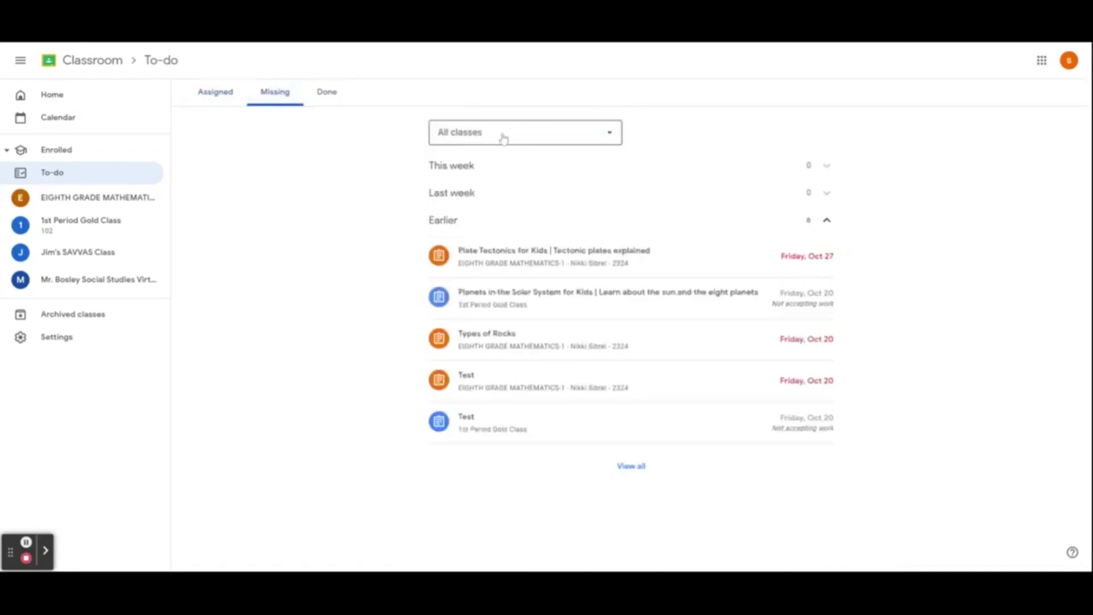
click(334, 93)
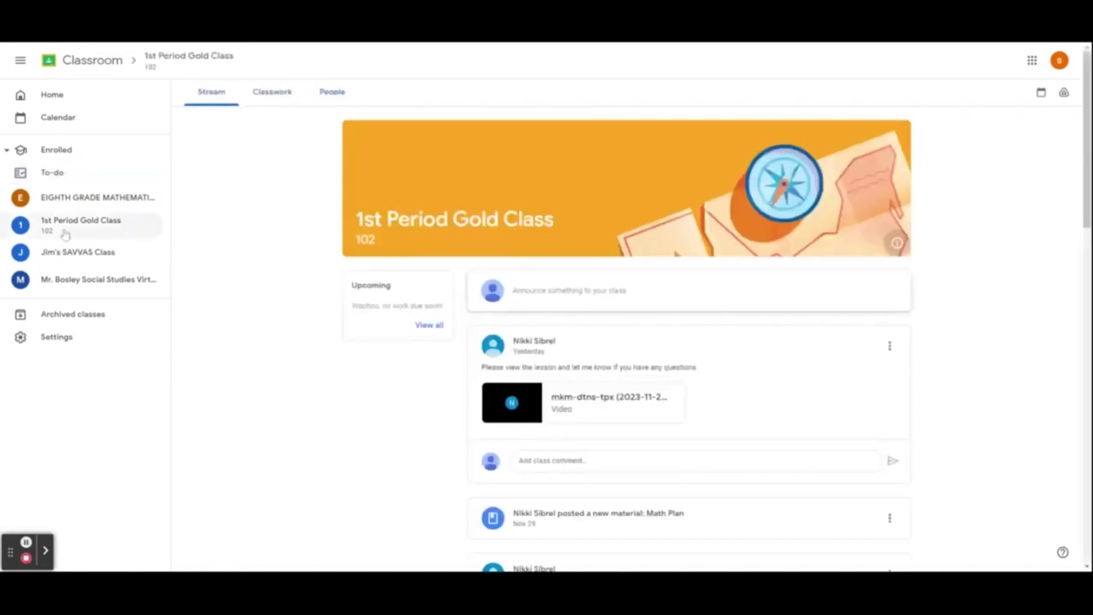
View the class's People page of teachers and classmates, then return to the Stream
click(23, 65)
click(22, 65)
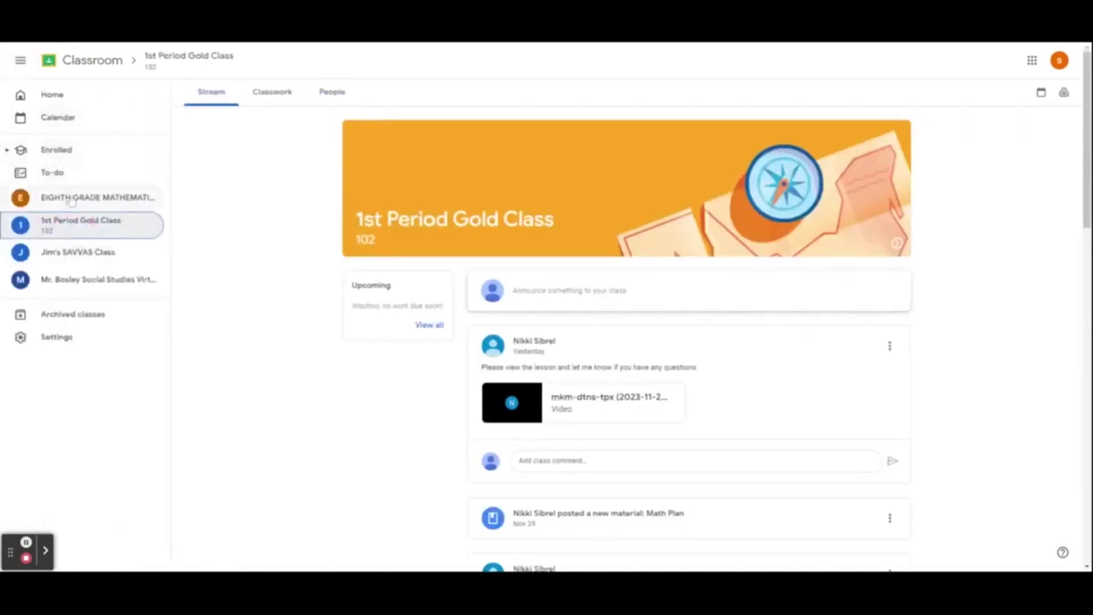
click(73, 229)
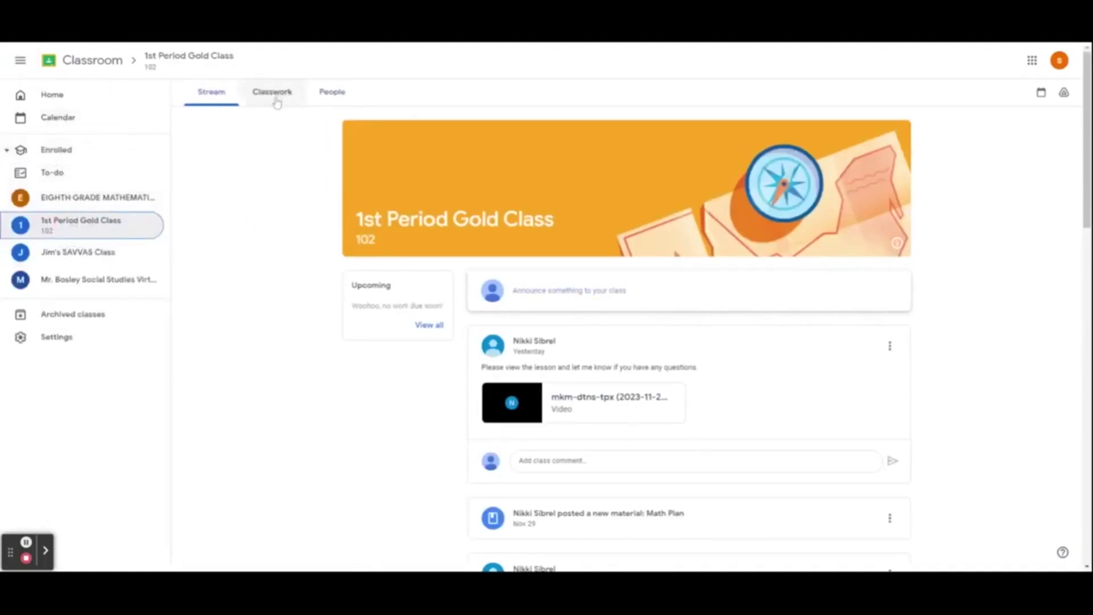
click(325, 97)
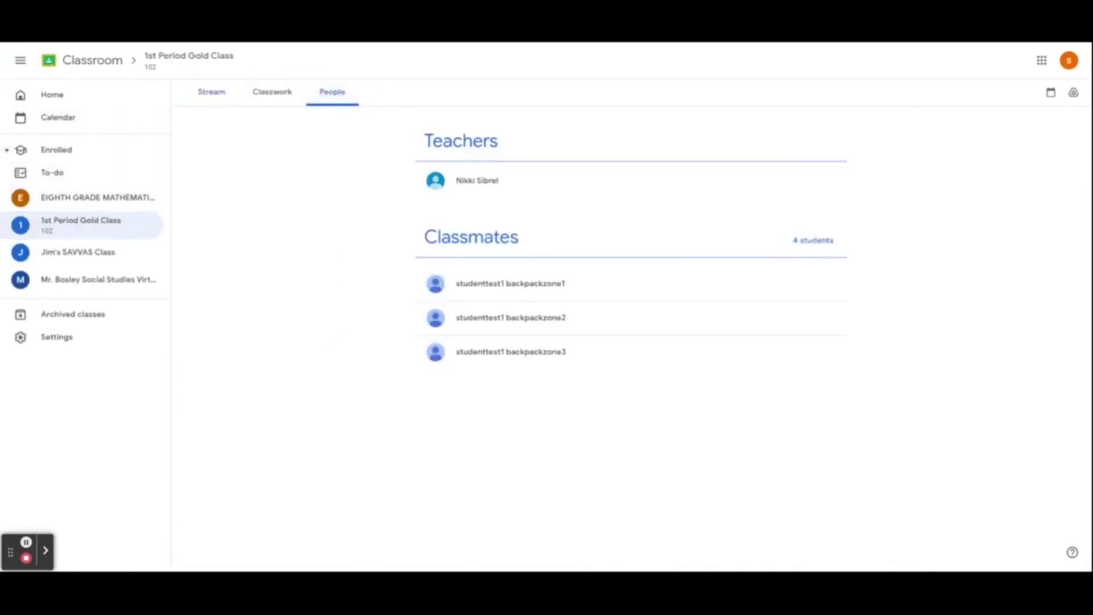
click(273, 93)
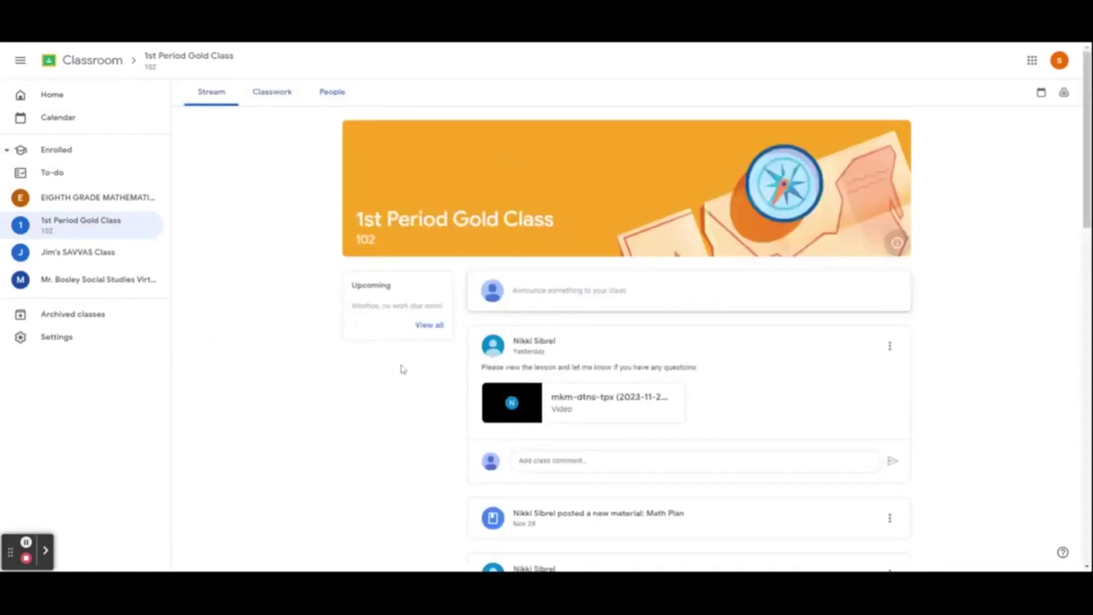
Browse all assigned work on the Classwork list and open the student's own work page
click(420, 341)
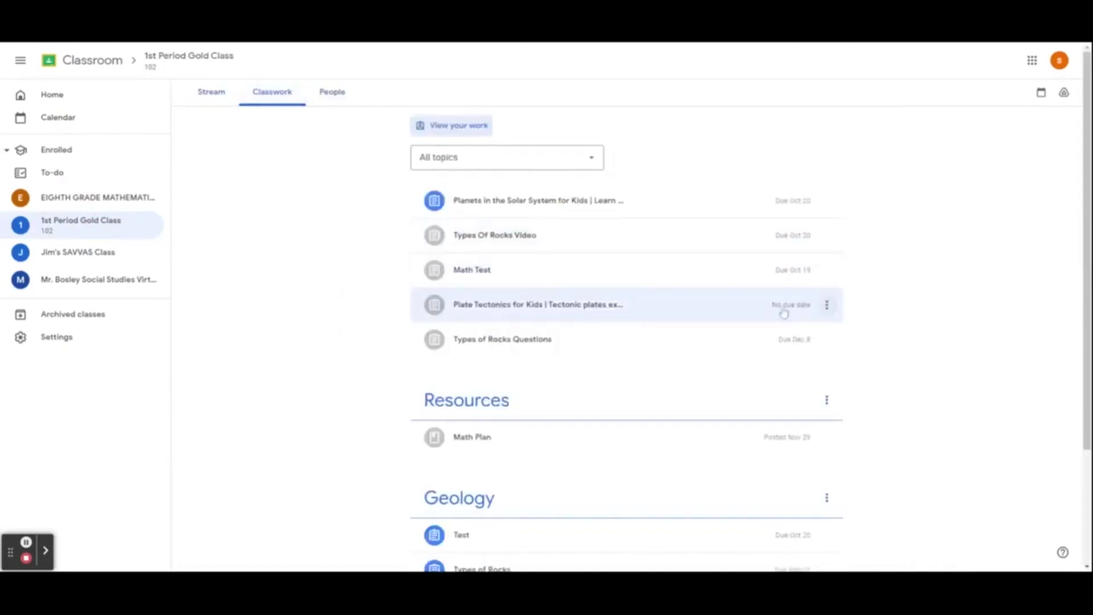
scroll(568, 285, down, 3)
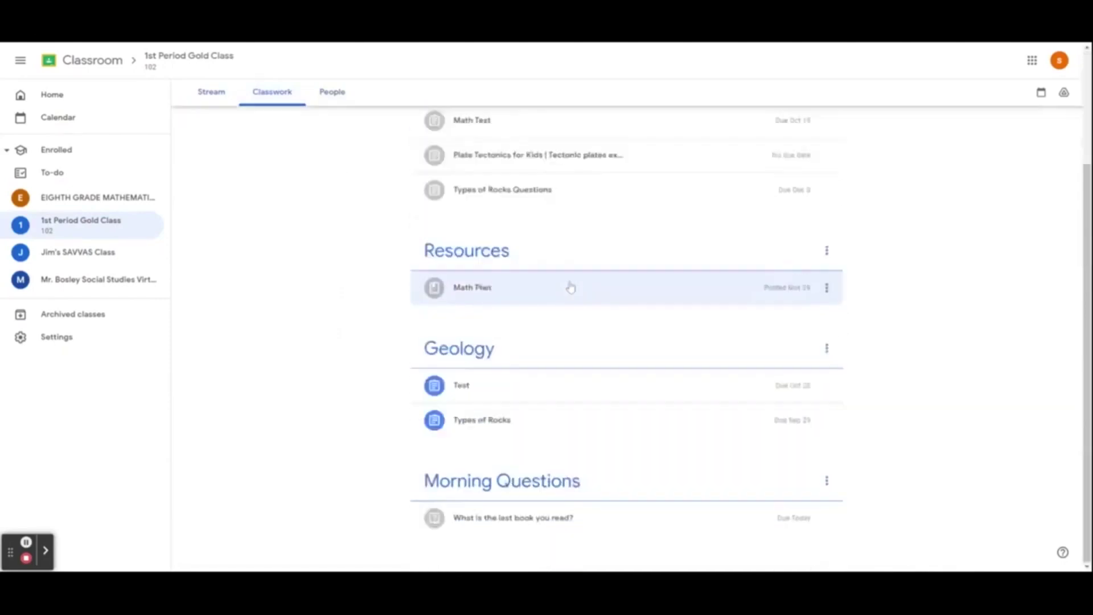
scroll(570, 287, up, 3)
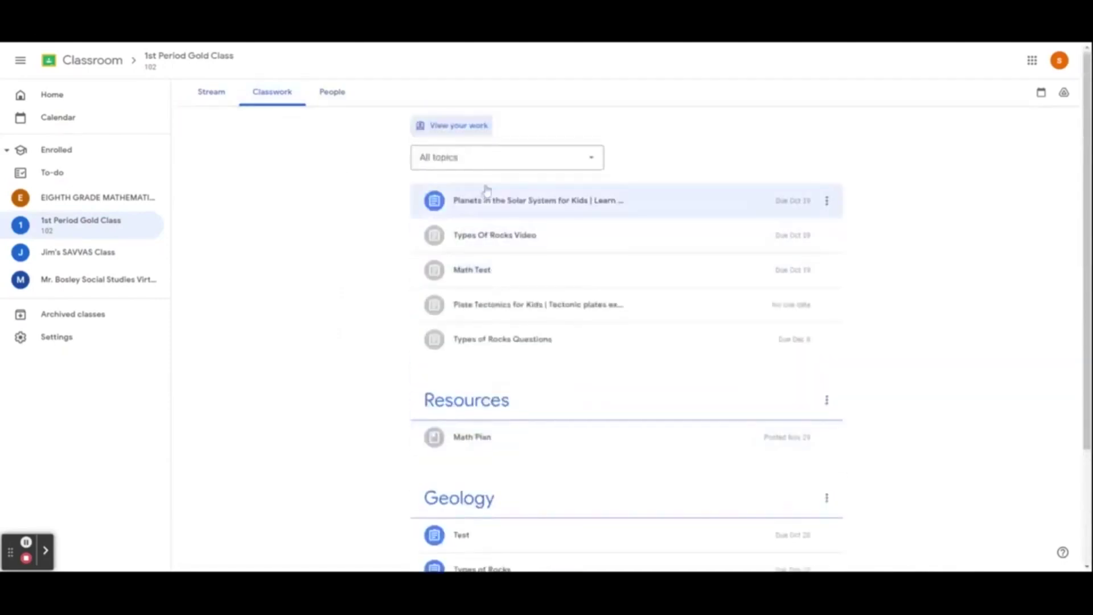
click(456, 126)
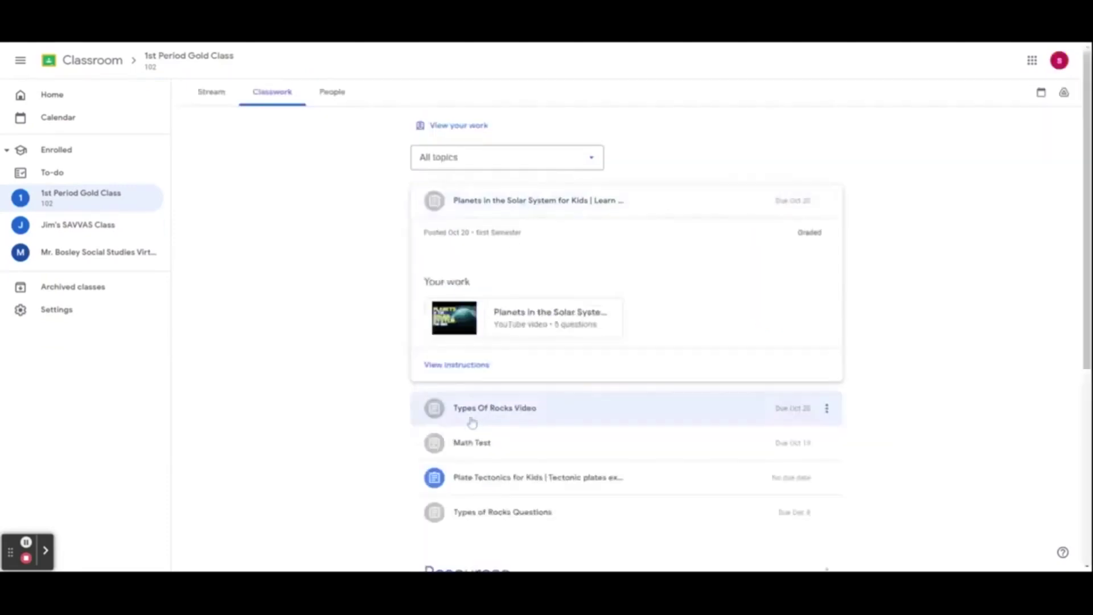
View the Planets assignment details, dismiss the late-work warning and start a private comment
click(476, 369)
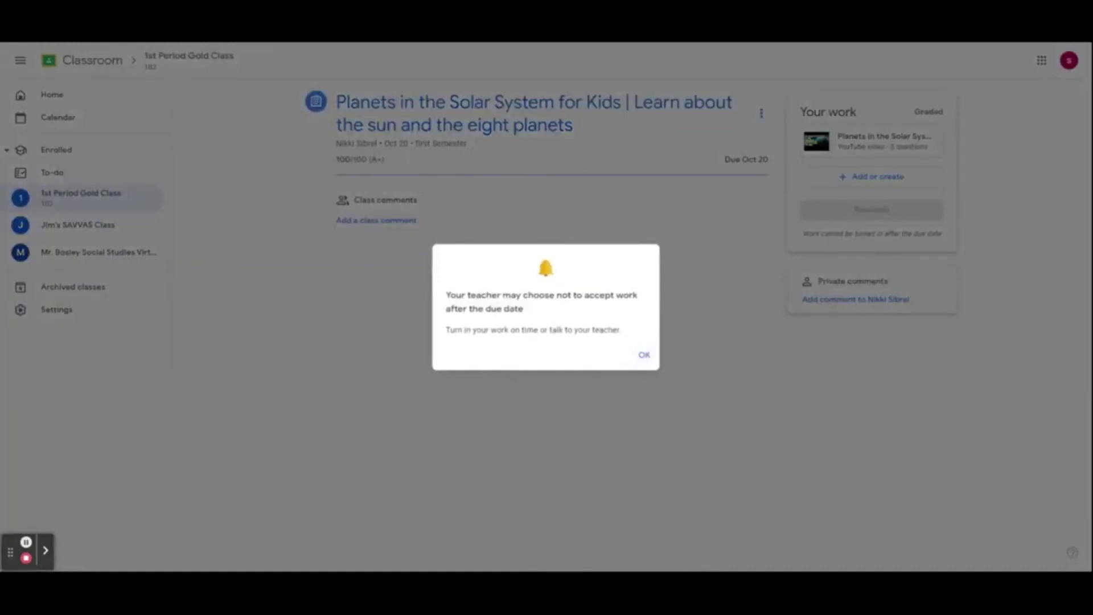
click(644, 357)
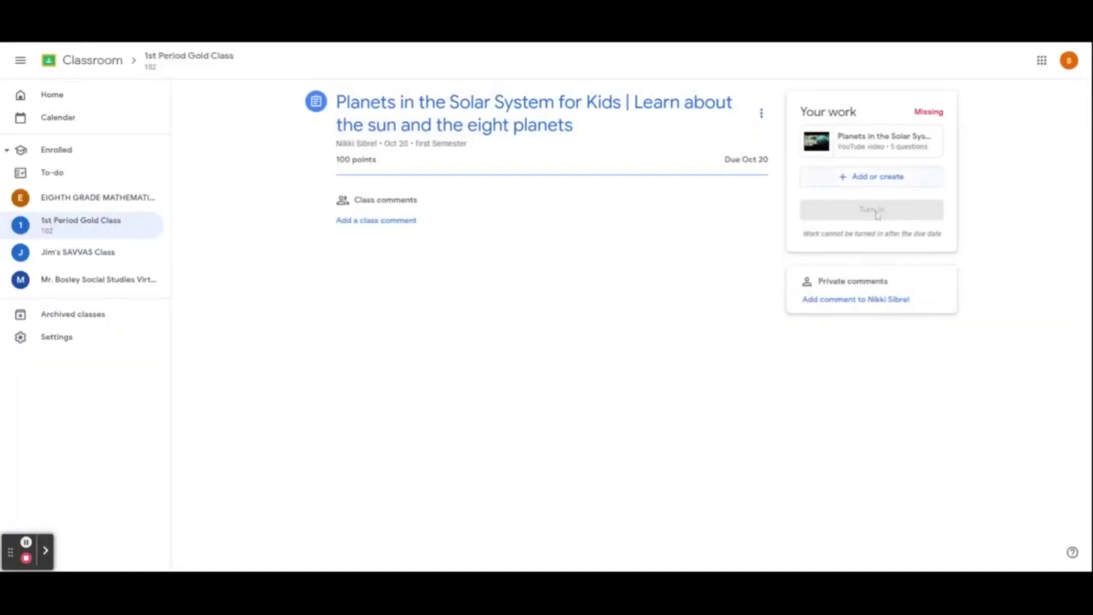
click(848, 297)
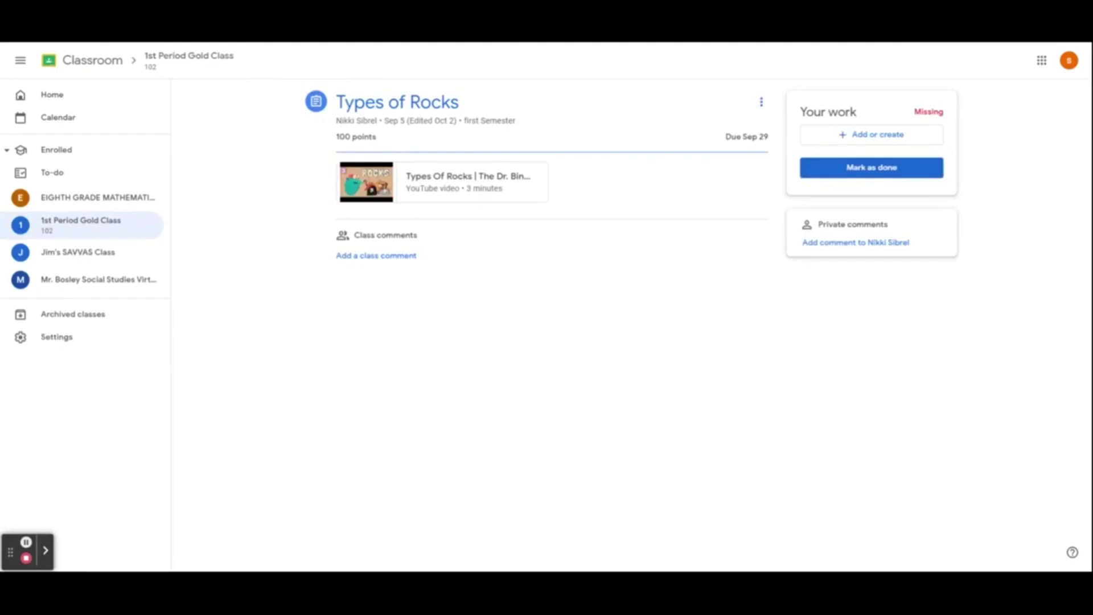
click(97, 229)
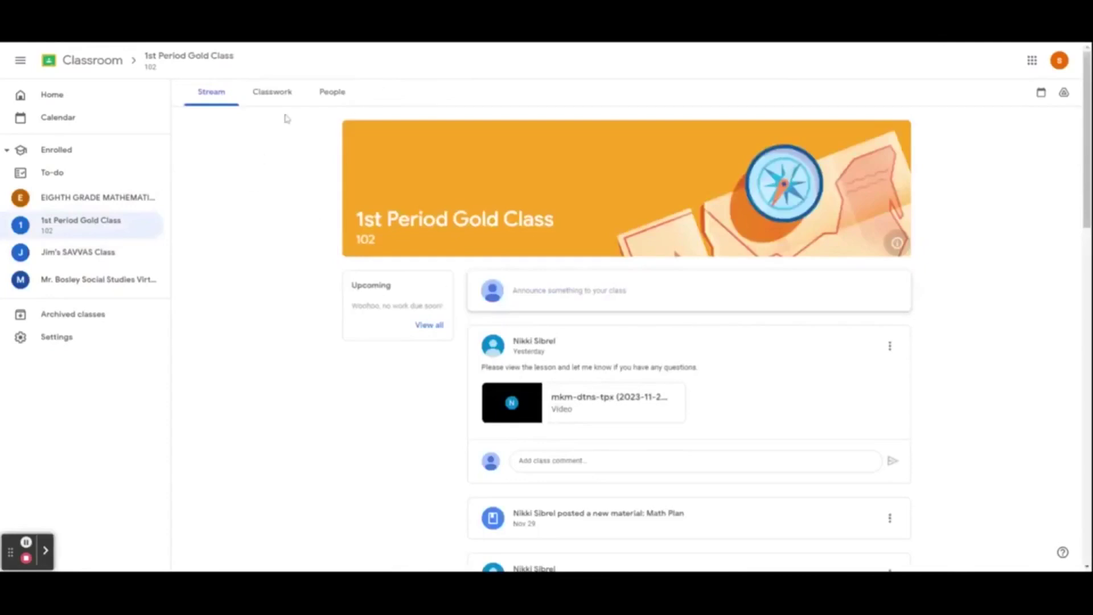
Filter the student's work overview to Returned assignments, then to Missing ones
click(272, 93)
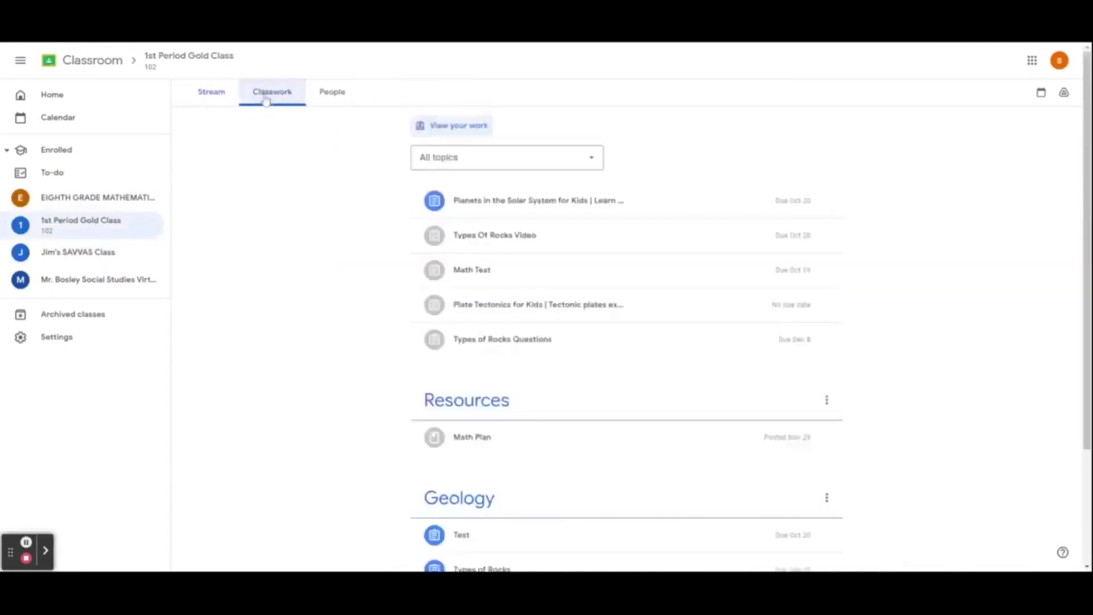
click(472, 125)
scroll(754, 261, down, 1)
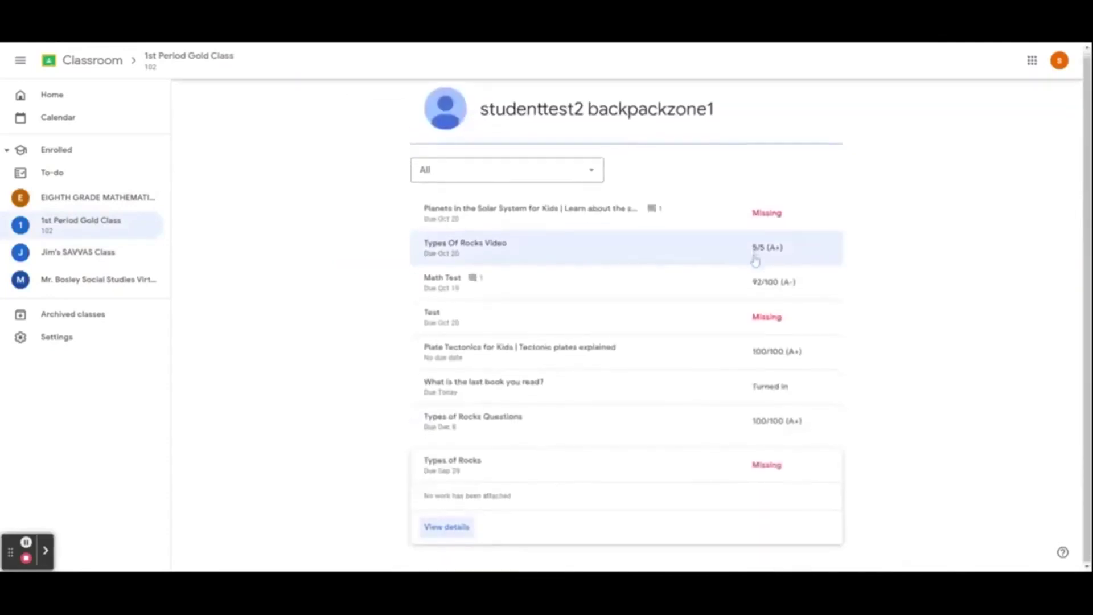
scroll(552, 165, up, 1)
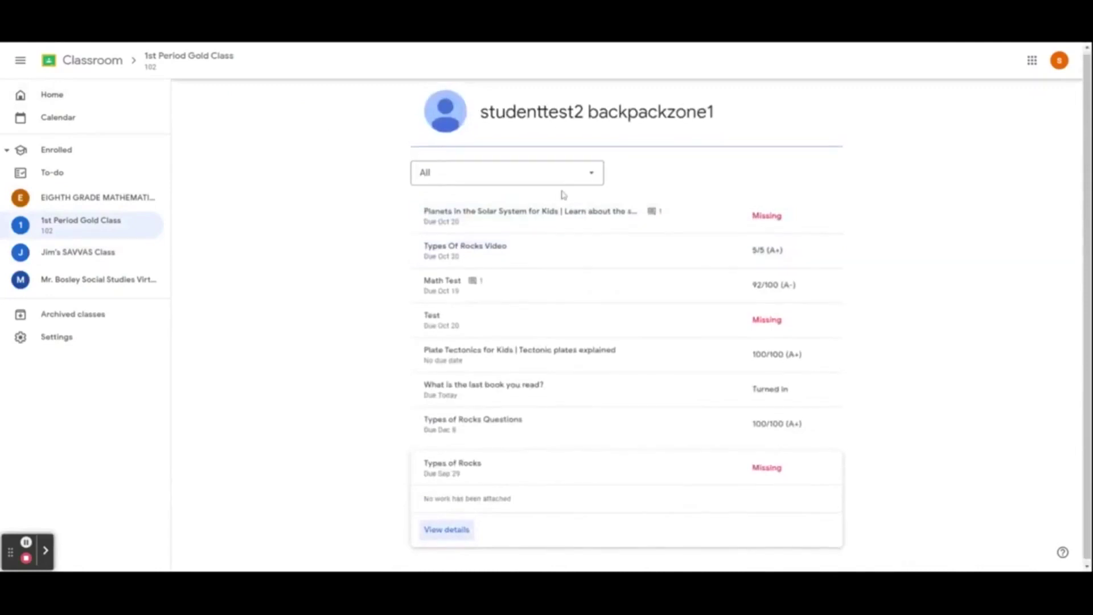
click(594, 176)
click(450, 244)
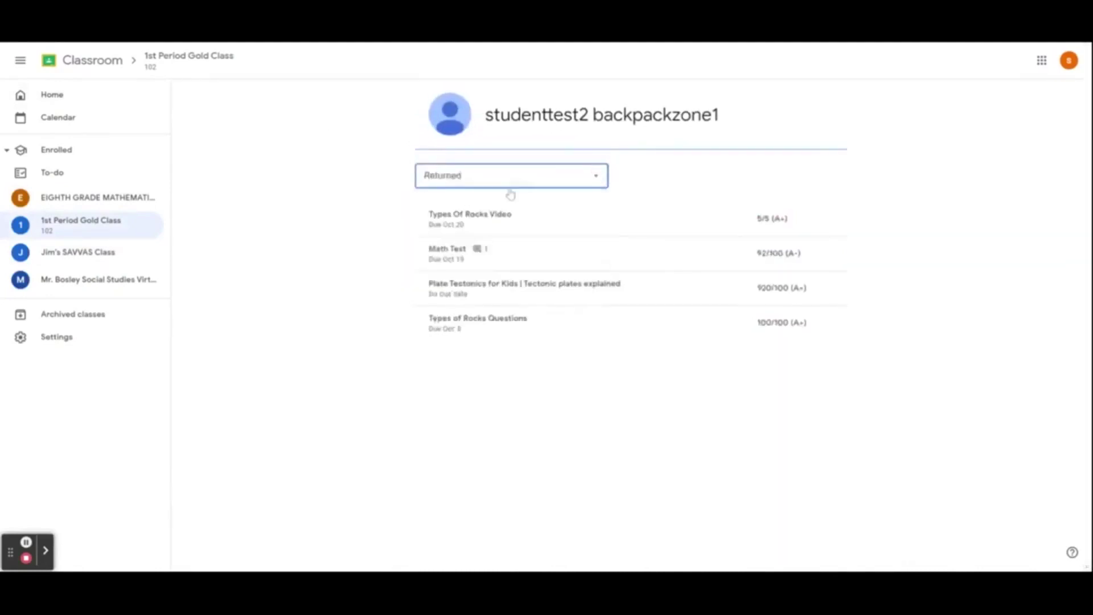
click(578, 179)
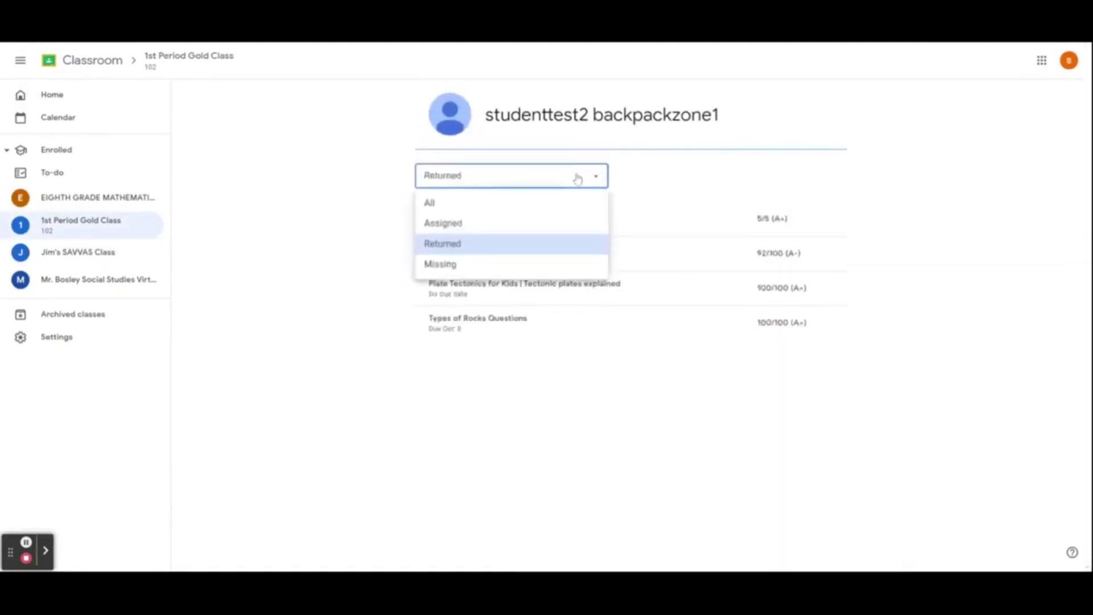
click(501, 266)
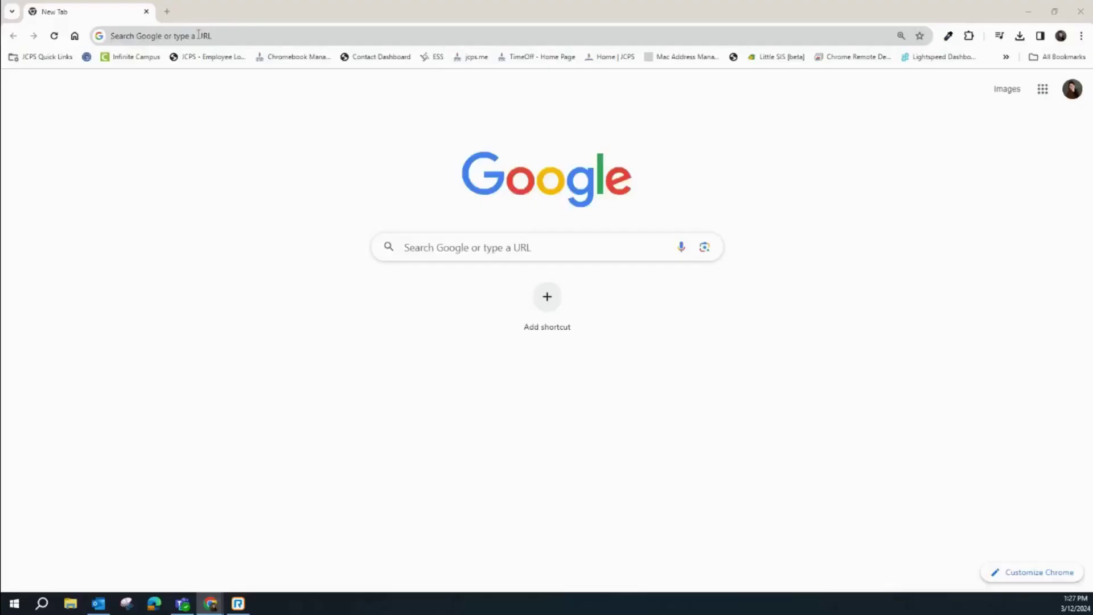
Enter jcps.me/tlc in the new tab's address bar to bring up the JCPS Technical Learning Center
click(199, 35)
text(jcps.)
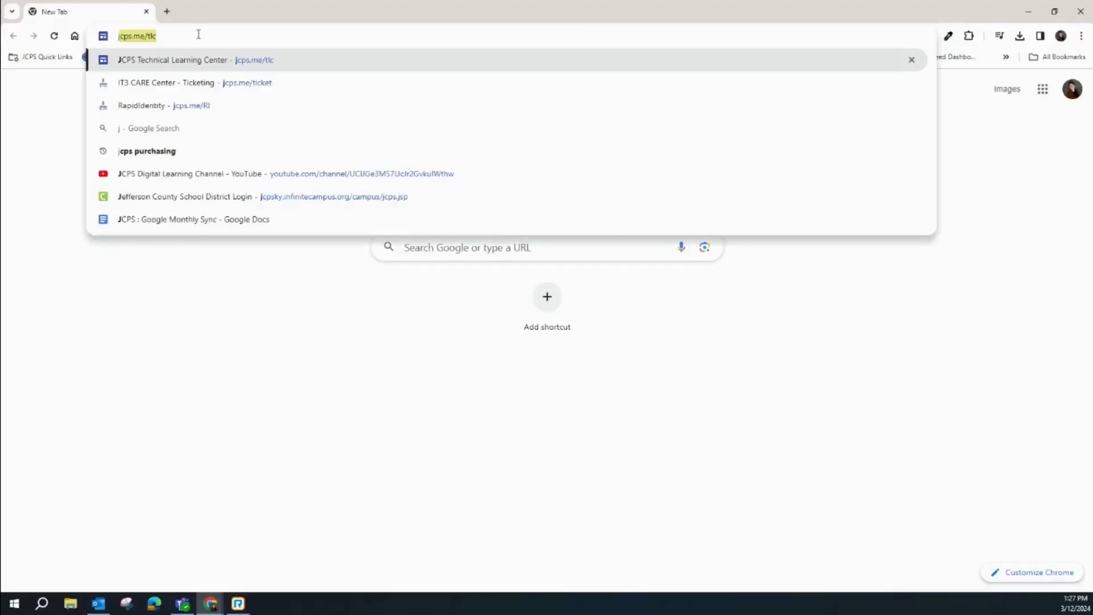
text(me)
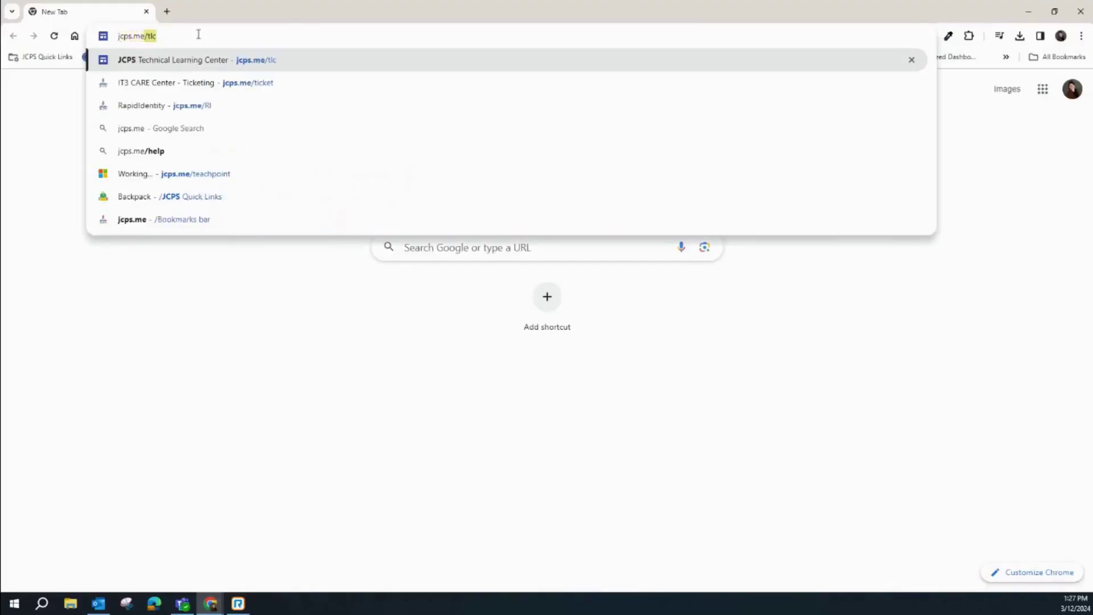
text(/tlc)
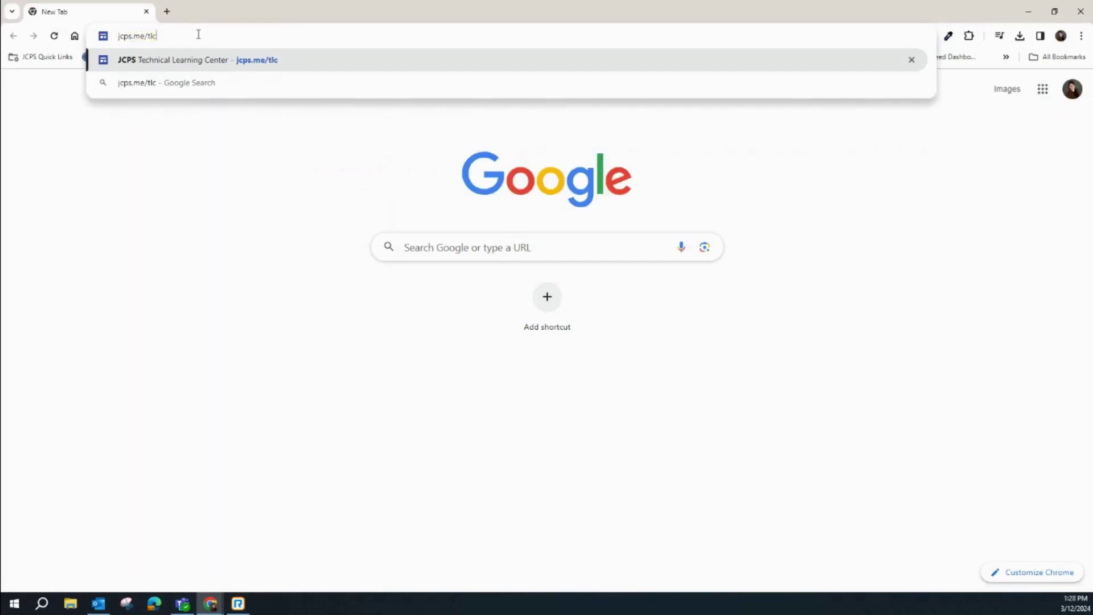